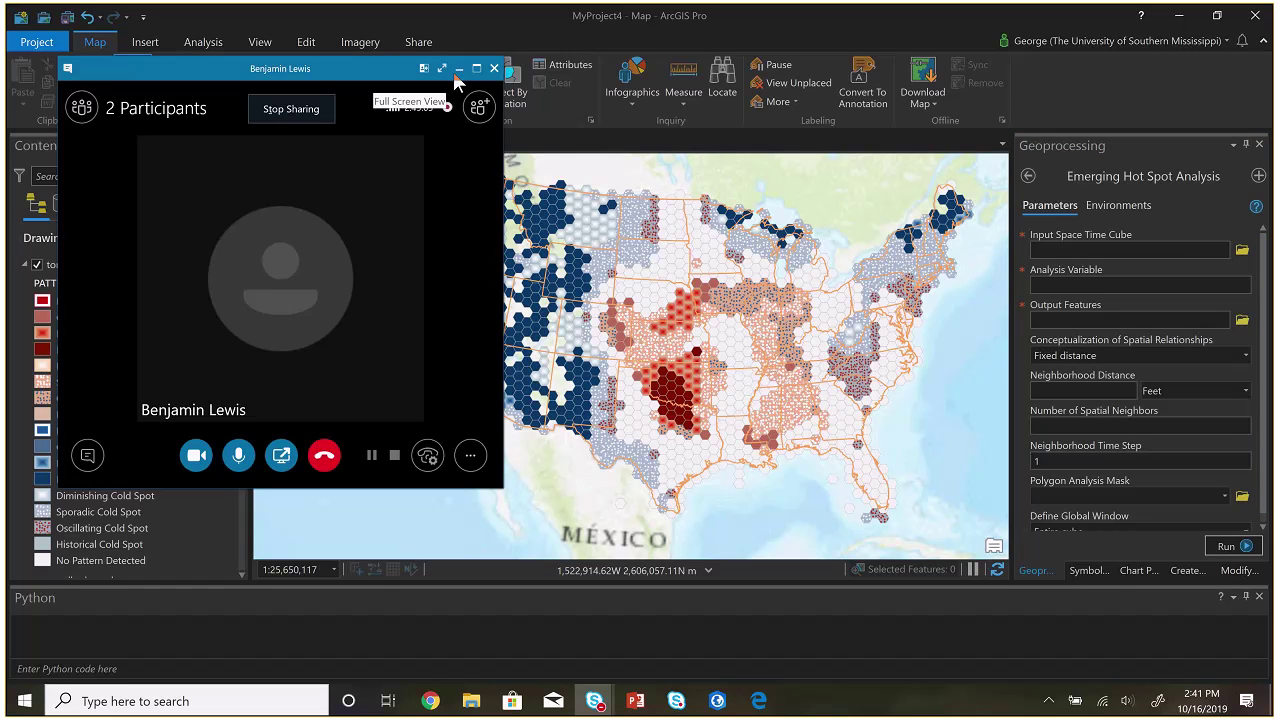
Minimize the call window and switch to Edge, where the How Emerging Hot Spot Analysis works article is open
left_click(457, 70)
left_click(430, 702)
left_click(430, 702)
left_click(759, 702)
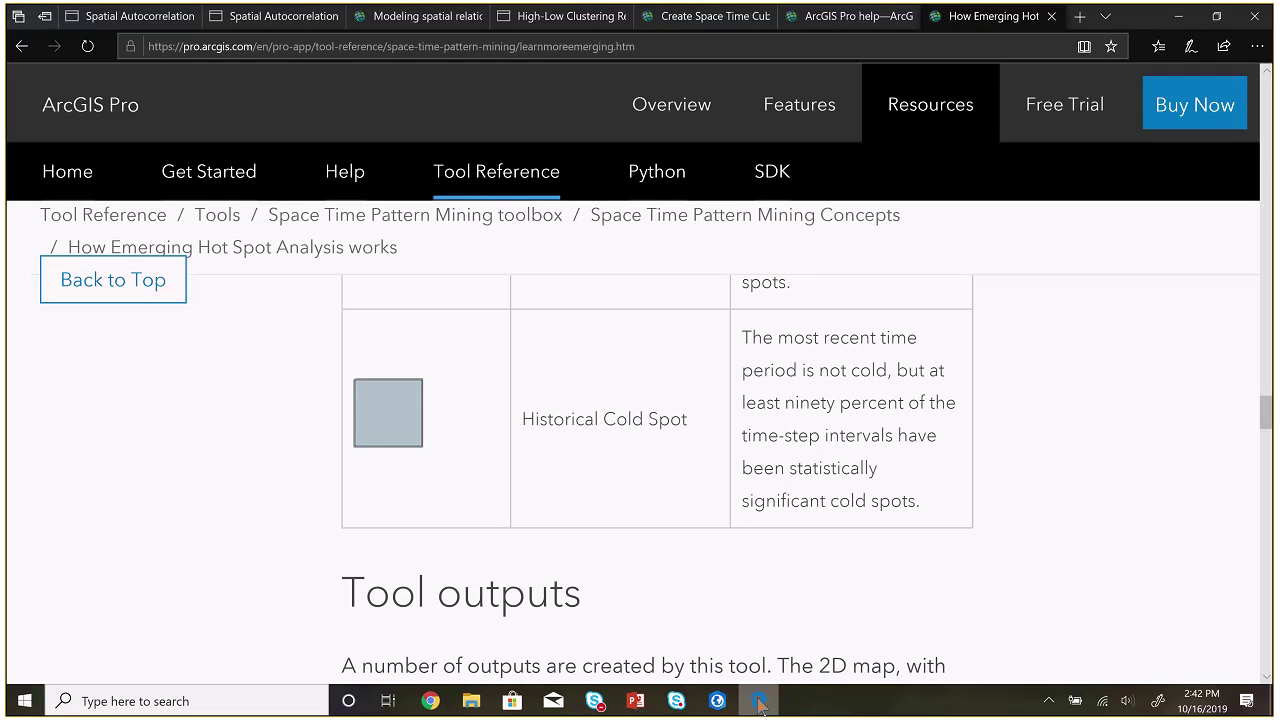
Return to the start of the help article and read the introduction on what Emerging Hot Spot Analysis identifies
scroll(622, 523, "up", 15)
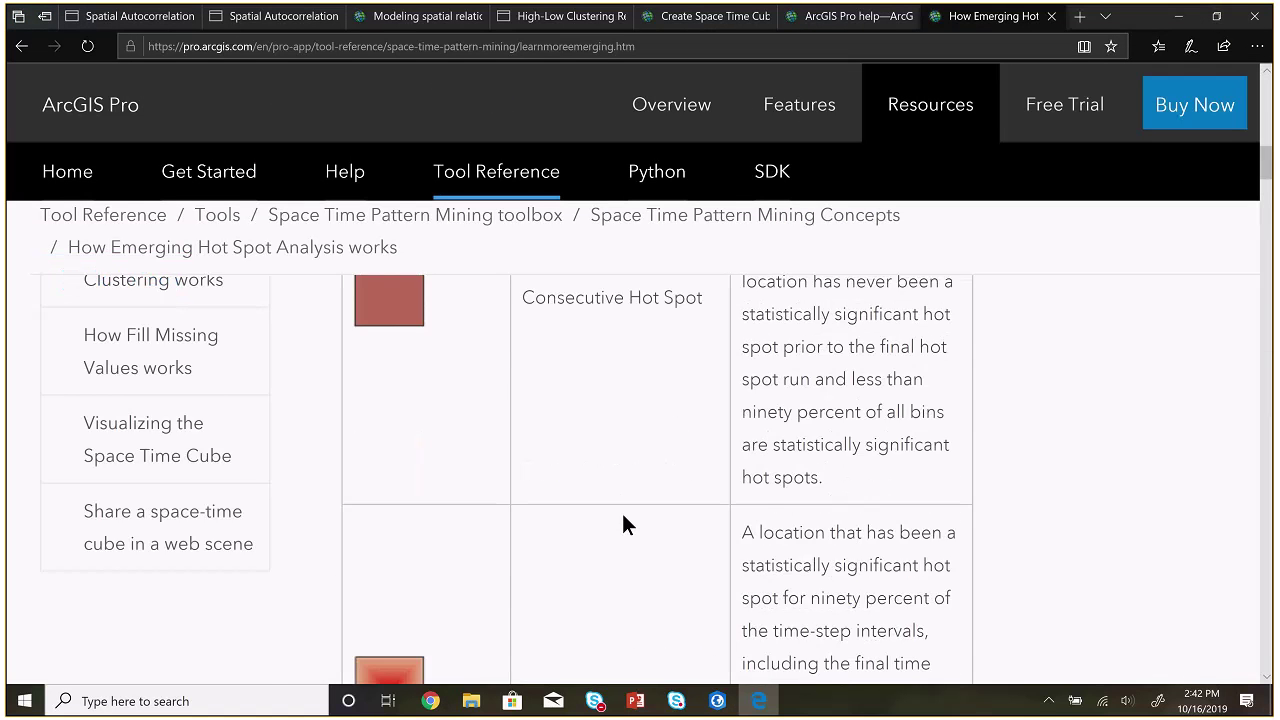
scroll(622, 520, "up", 10)
scroll(622, 516, "up", 3)
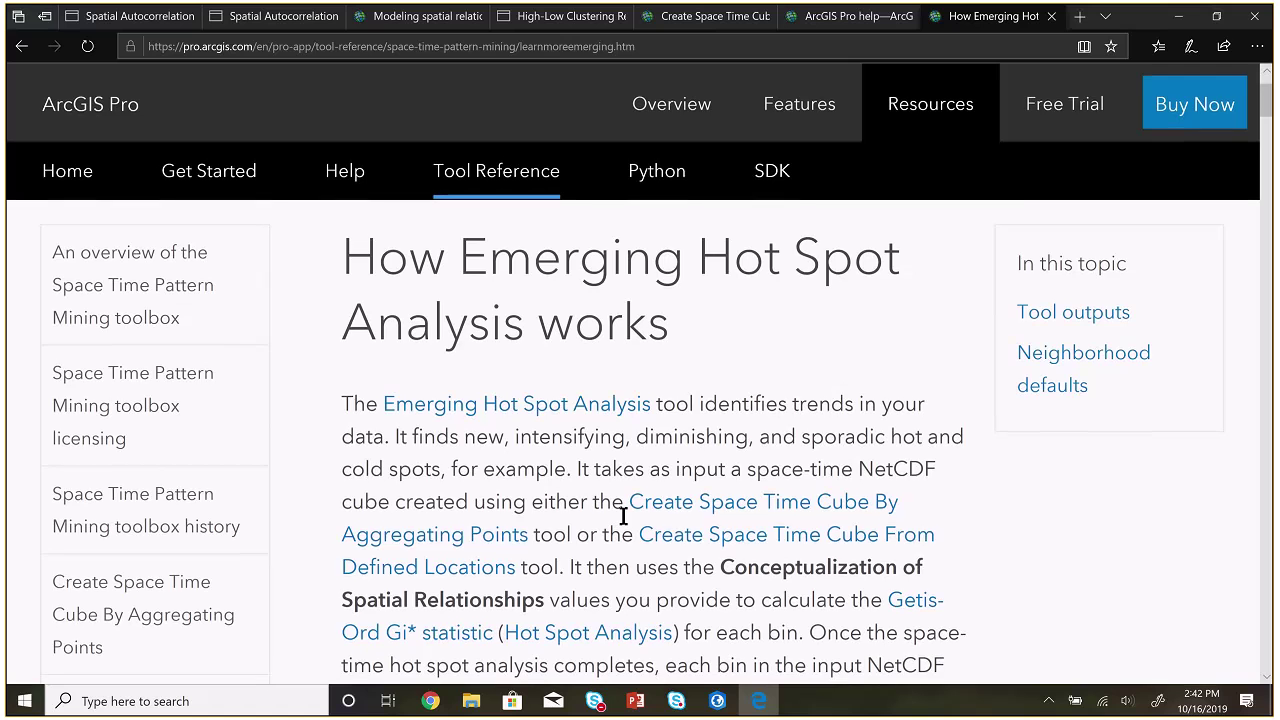
scroll(622, 516, "down", 1)
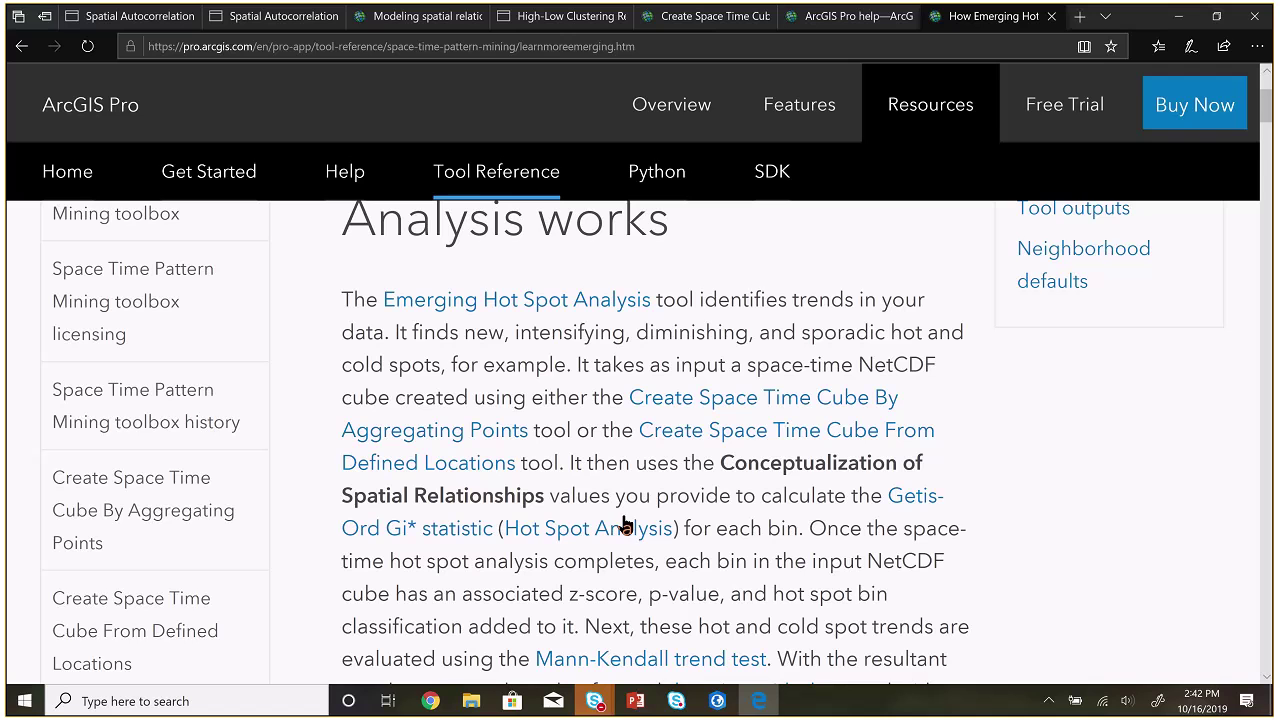
scroll(714, 571, "down", 3)
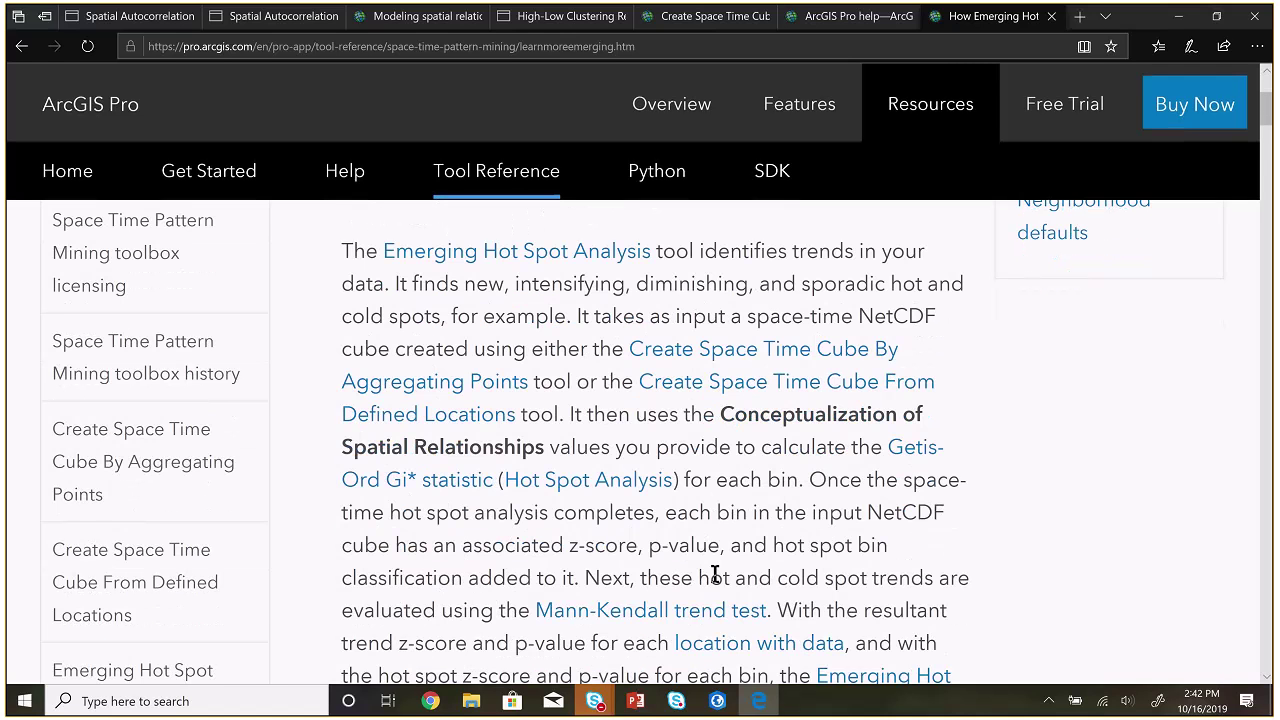
scroll(714, 571, "up", 3)
Switch to ArcGIS Pro and review the parameters of the Emerging Hot Spot Analysis tool
key("alt+Tab")
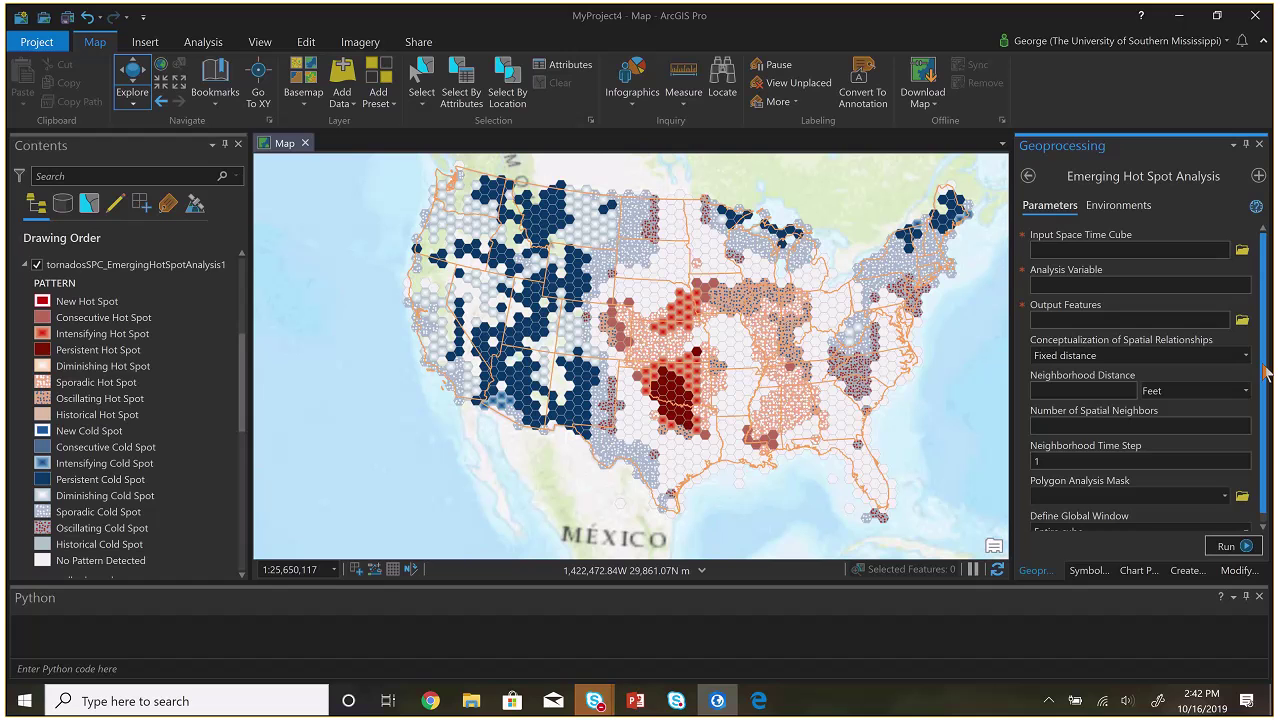
left_click_drag(1266, 366, 1268, 462)
left_click_drag(1262, 300, 1258, 262)
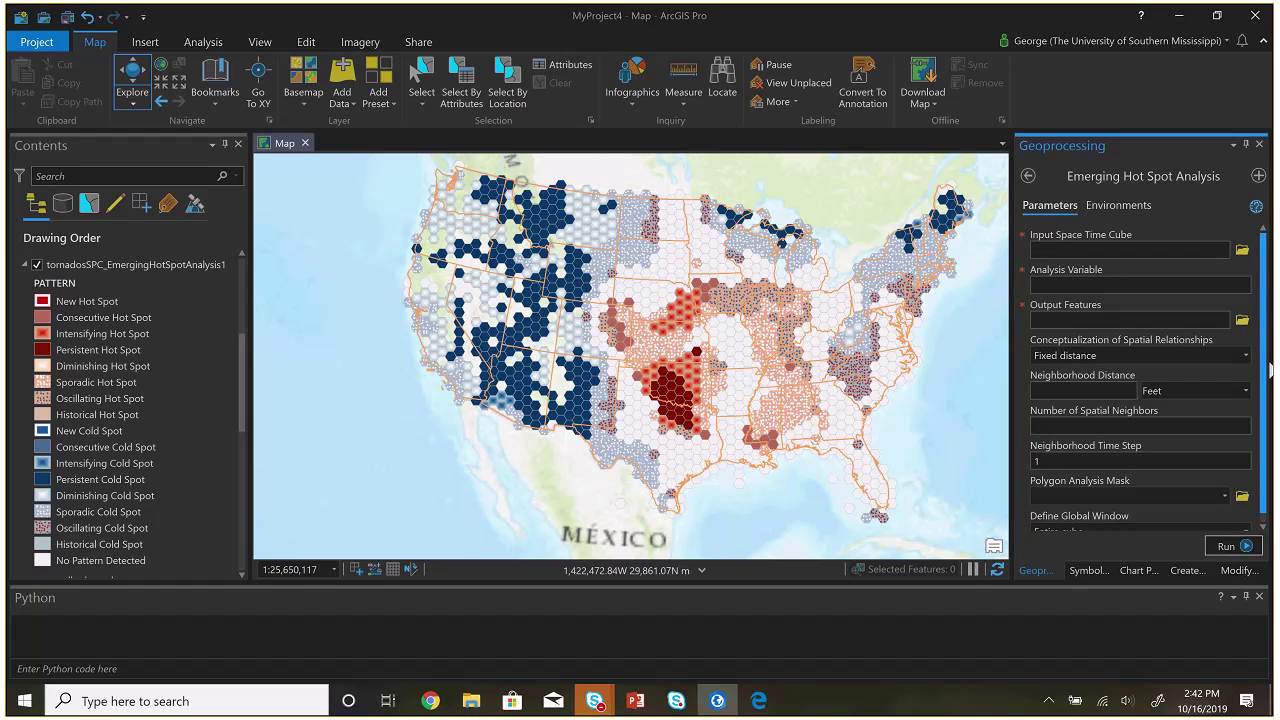
Switch back to the Edge help article and read about the space-time cube input and the Conceptualization of Spatial Relationships
key("alt+Tab")
scroll(780, 320, "down", 2)
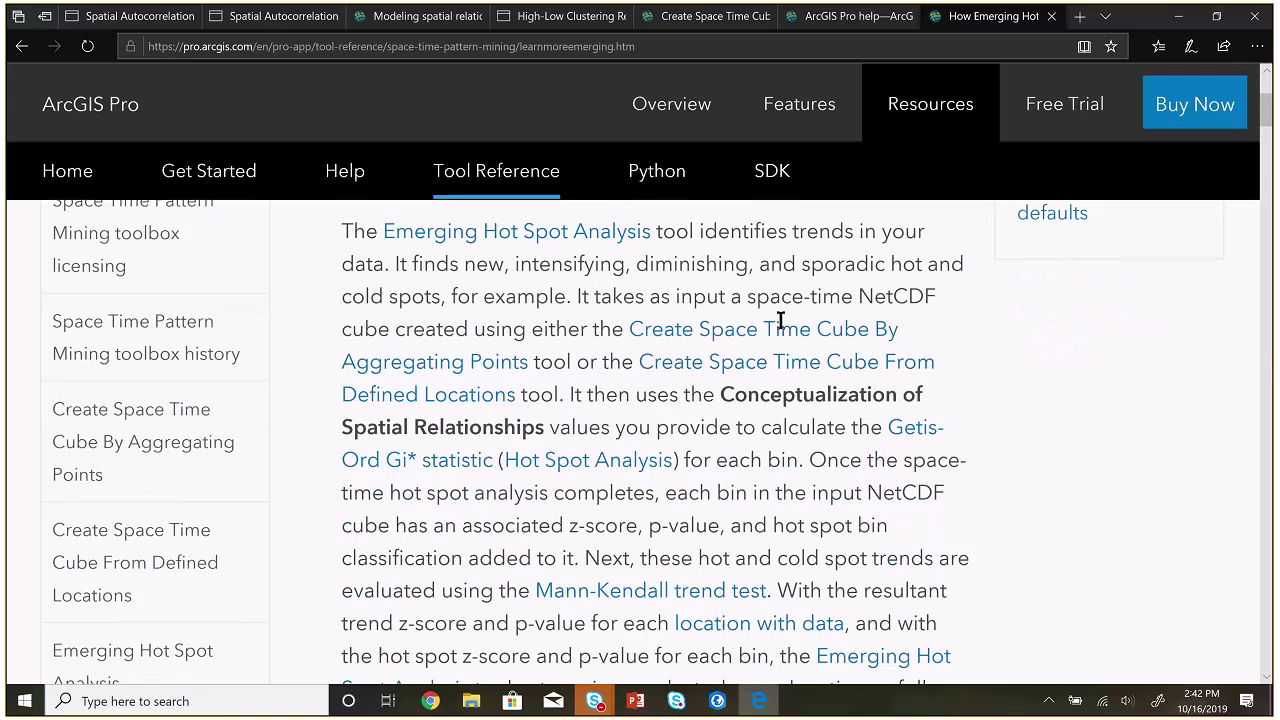
scroll(780, 320, "down", 3)
scroll(780, 320, "up", 2)
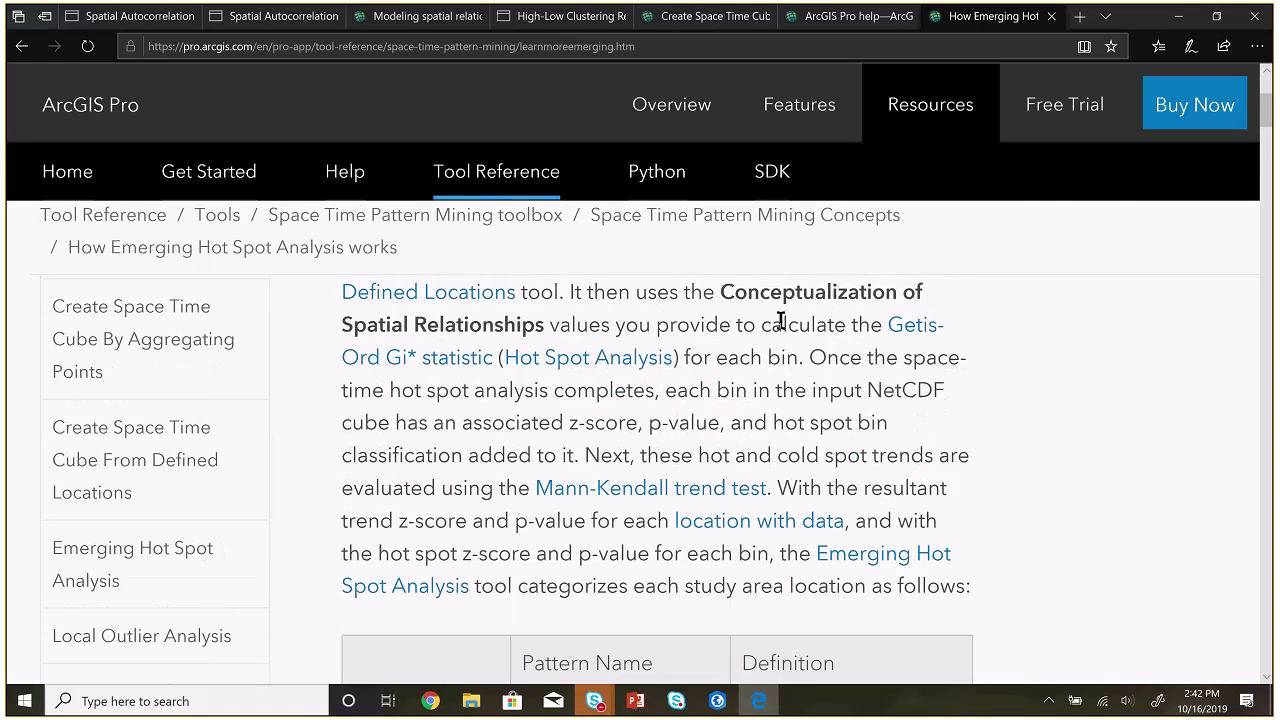
scroll(780, 320, "up", 2)
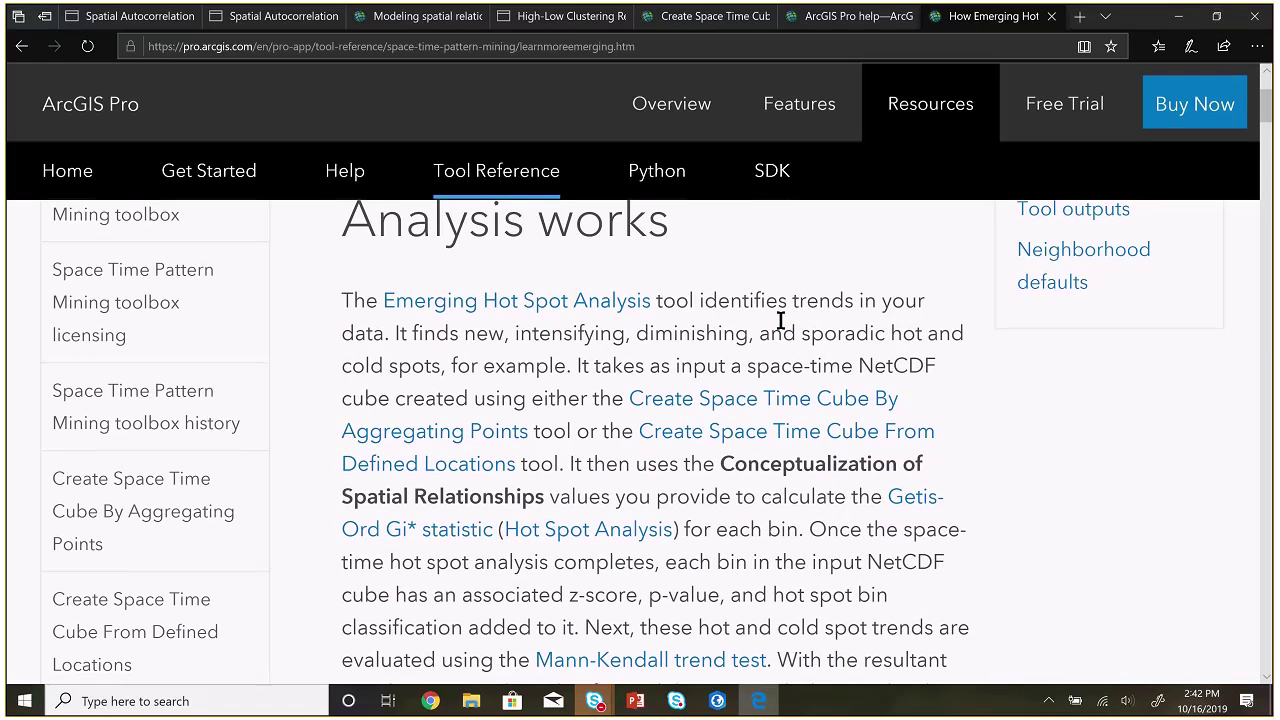
Read the New Hot Spot and Consecutive Hot Spot definitions in the article's pattern table, glancing at the ArcGIS Pro map for comparison
scroll(780, 320, "down", 5)
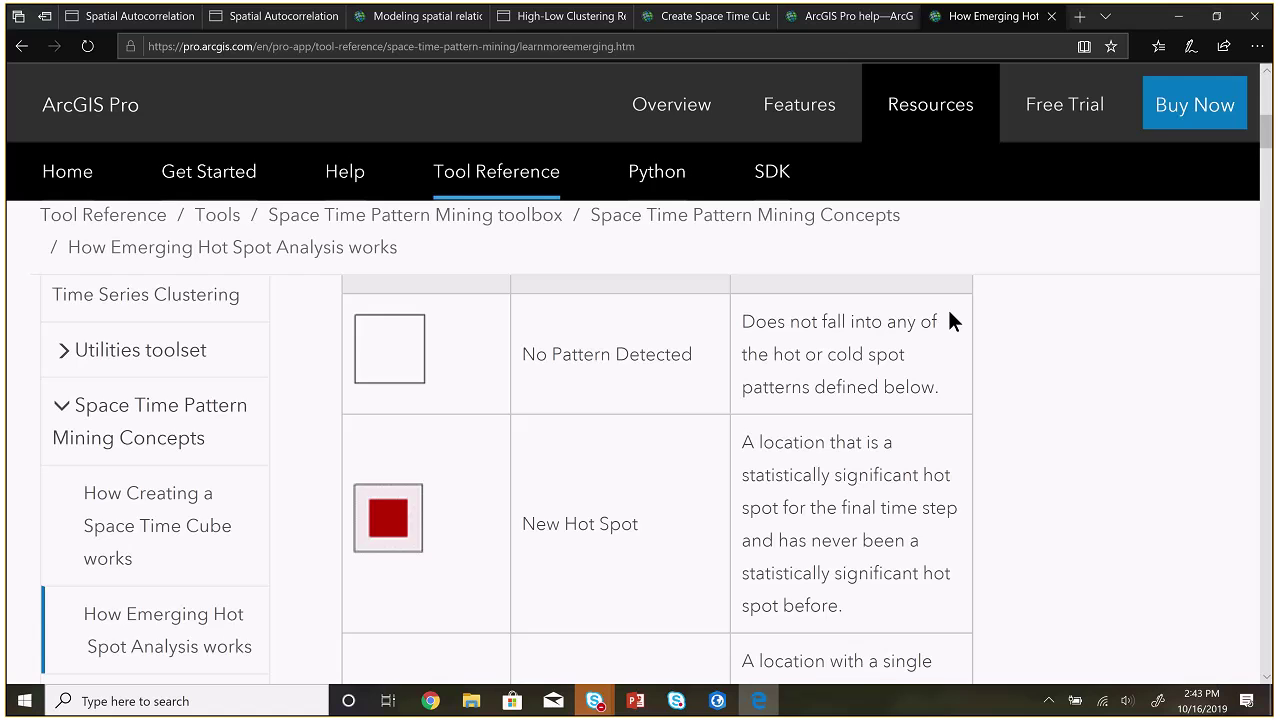
scroll(949, 320, "down", 5)
scroll(949, 313, "up", 3)
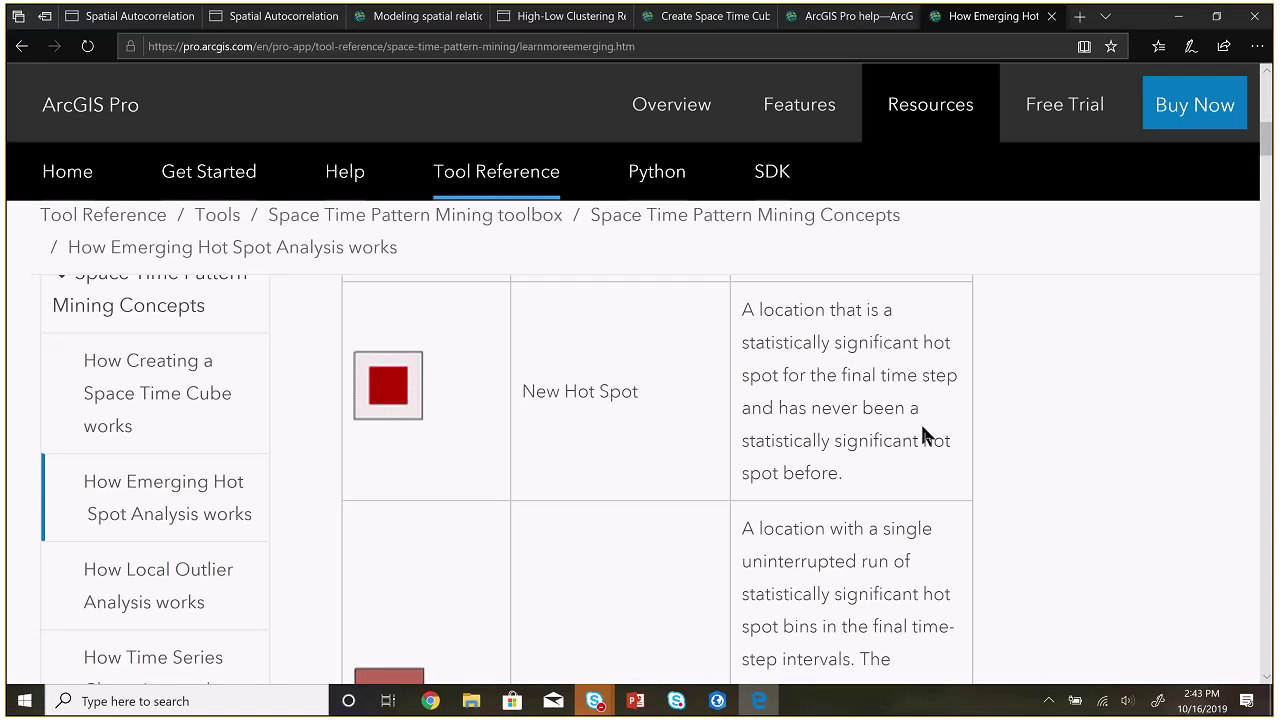
key("alt+Tab")
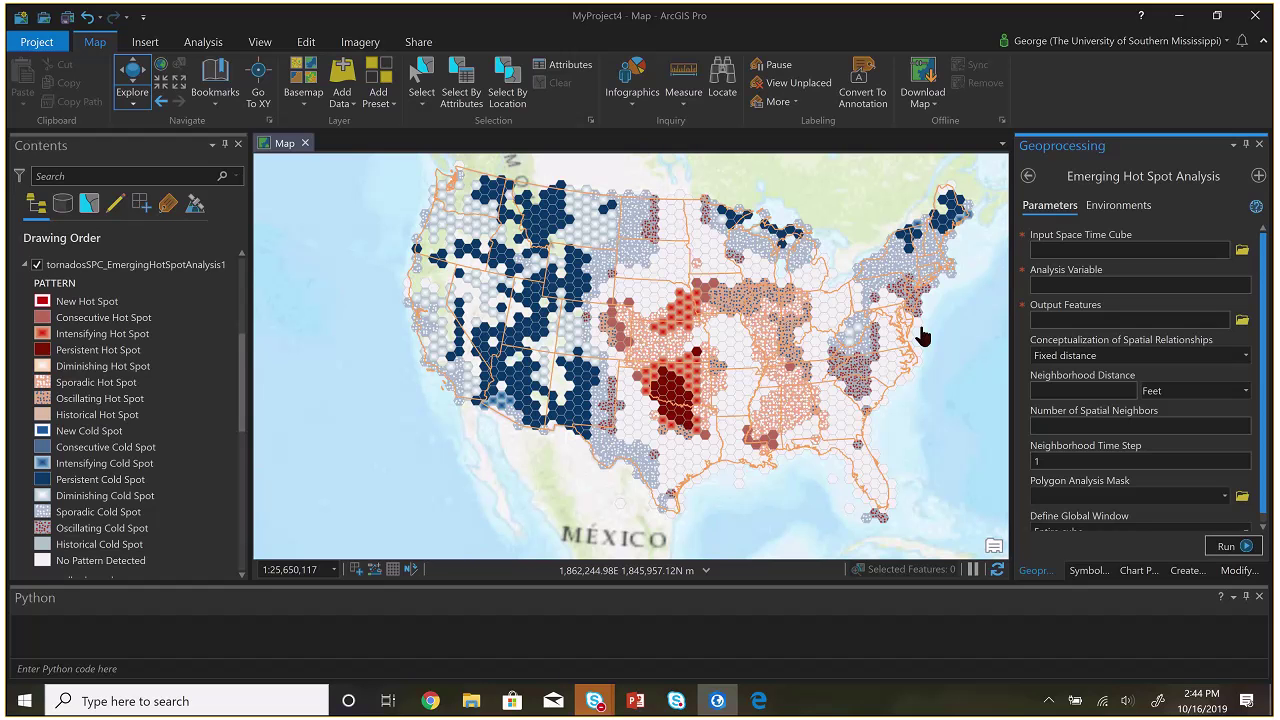
key("alt+Tab")
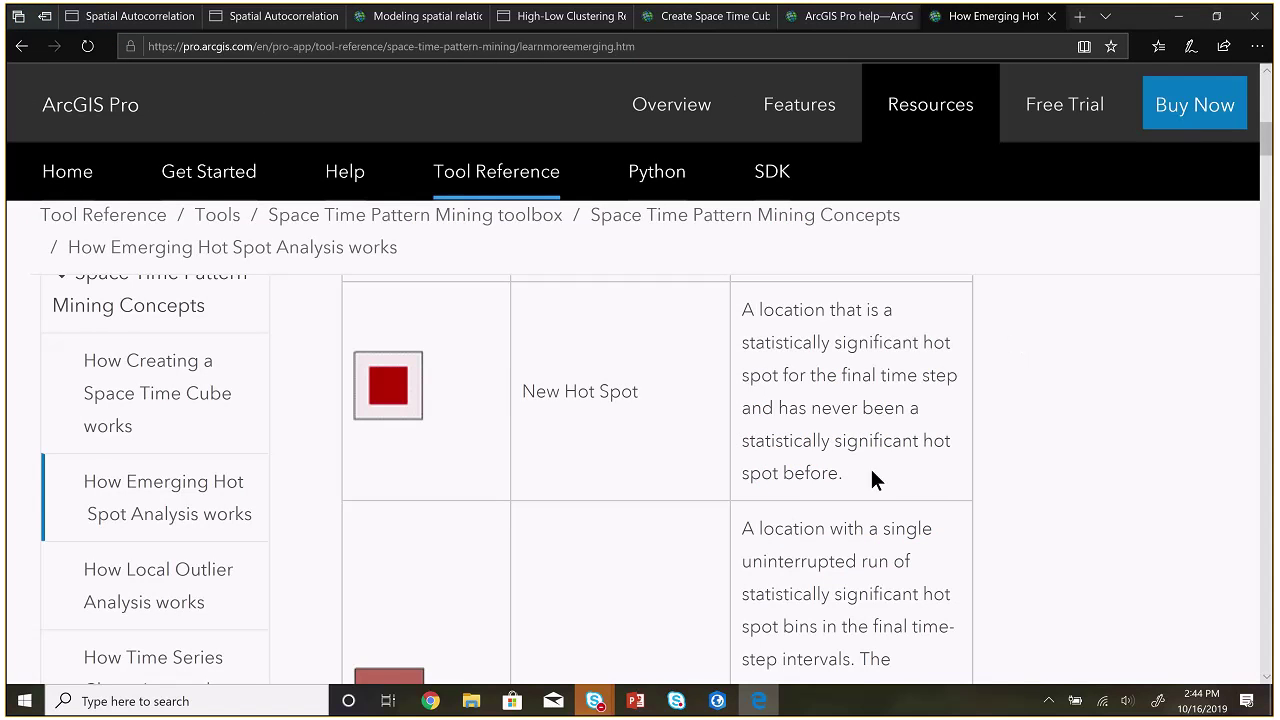
scroll(871, 470, "down", 4)
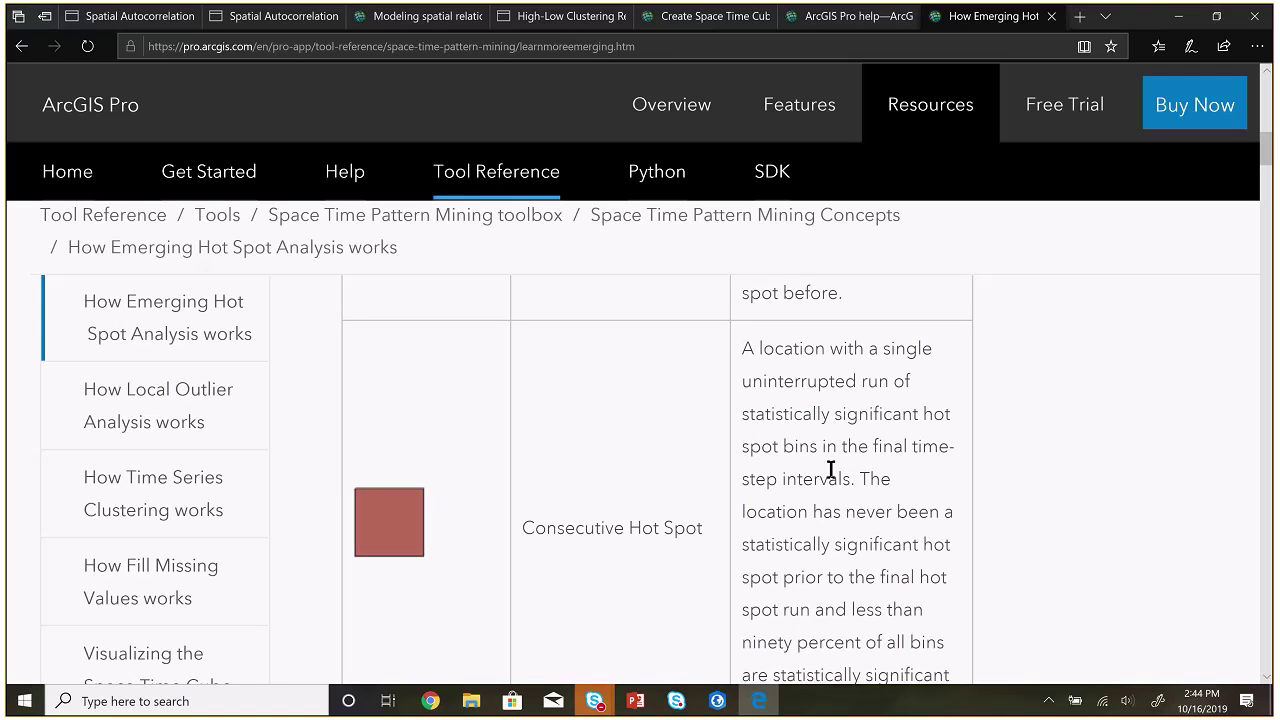
Switch to ArcGIS Pro and review the layer list and the pattern legend of the tornadosSPC_EmergingHotSpotAnalysis1 layer
key("alt+Tab")
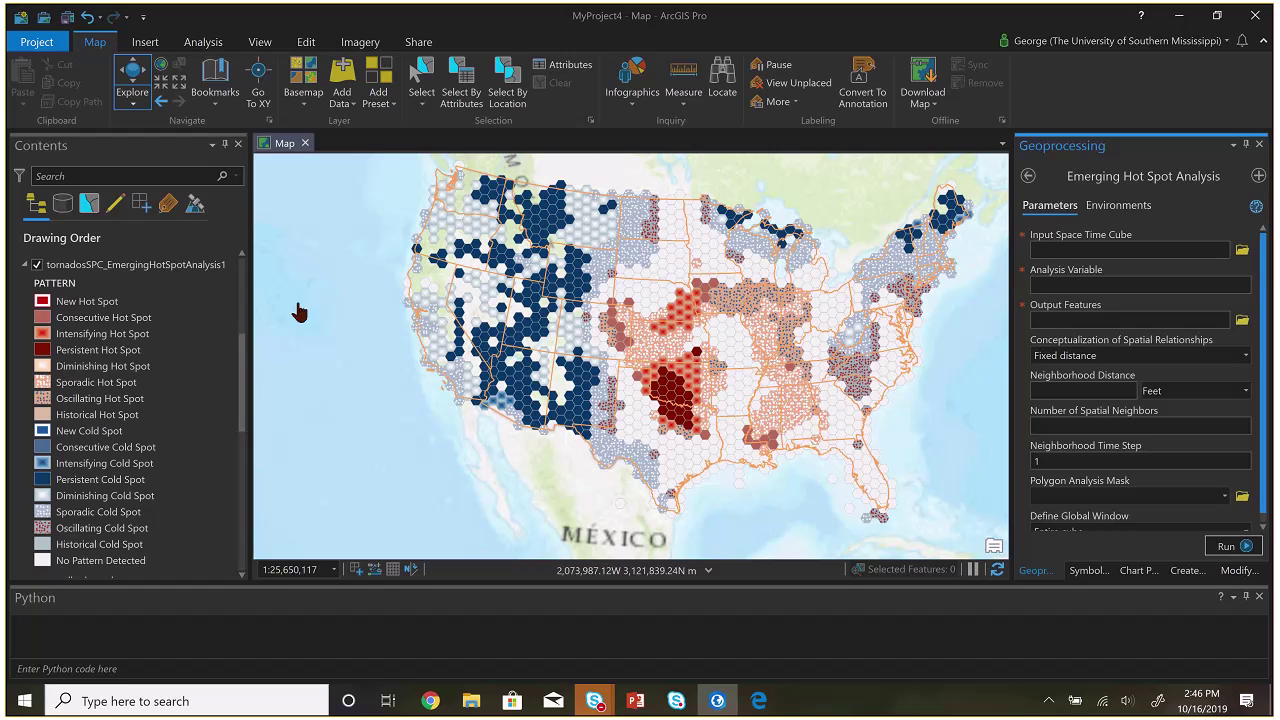
left_click_drag(245, 350, 244, 292)
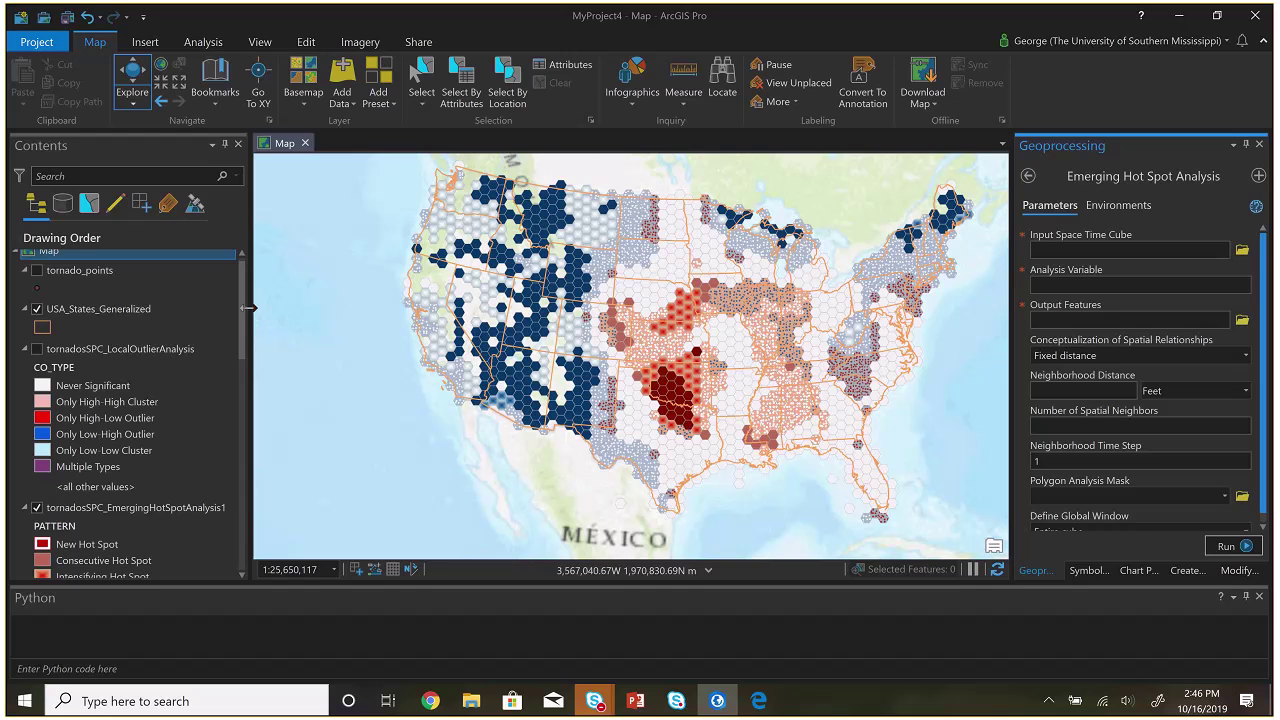
left_click_drag(240, 305, 240, 388)
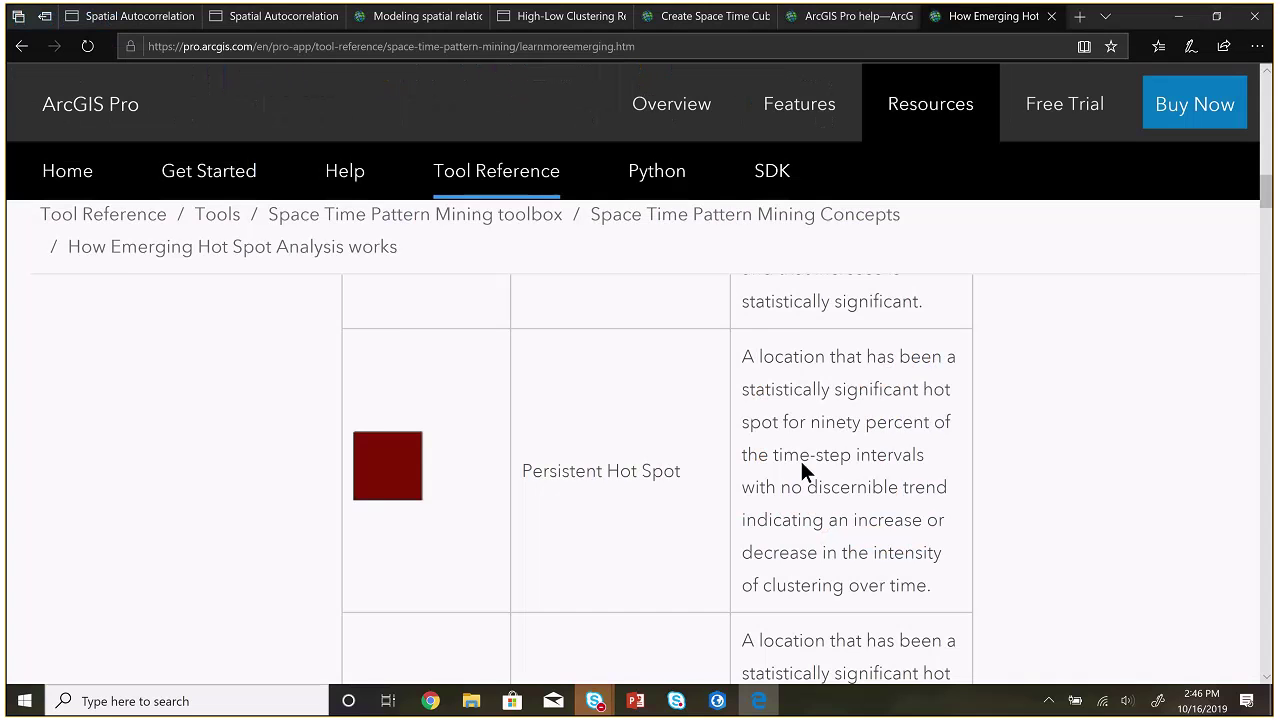
Read the Persistent, Sporadic and Oscillating Hot Spot definitions in the help article's pattern table
scroll(800, 458, "down", 9)
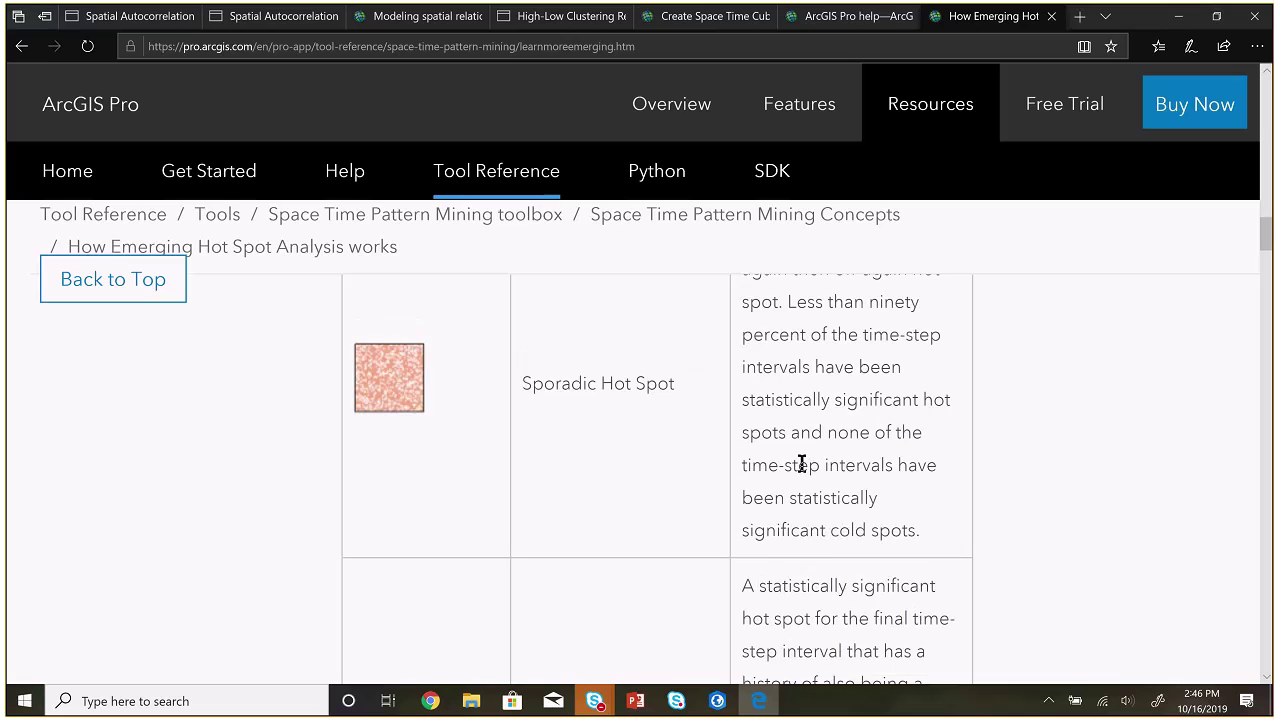
scroll(566, 455, "up", 1)
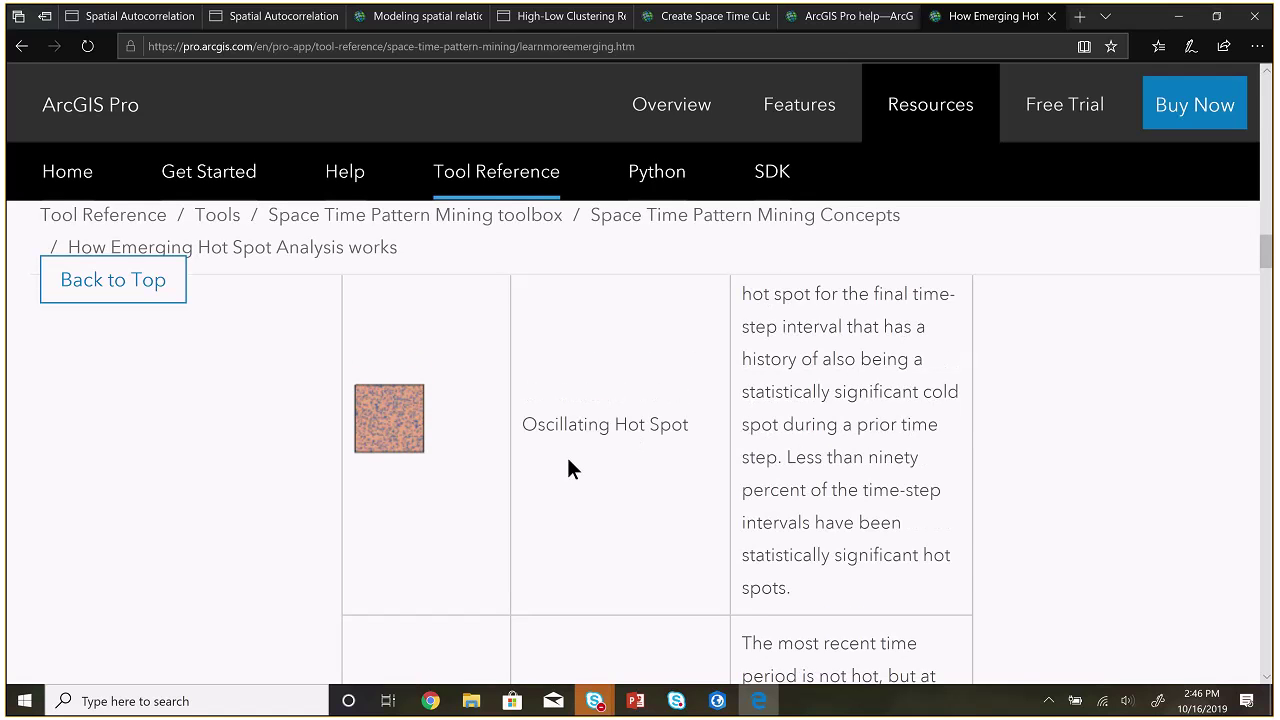
scroll(567, 457, "up", 1)
scroll(567, 457, "down", 1)
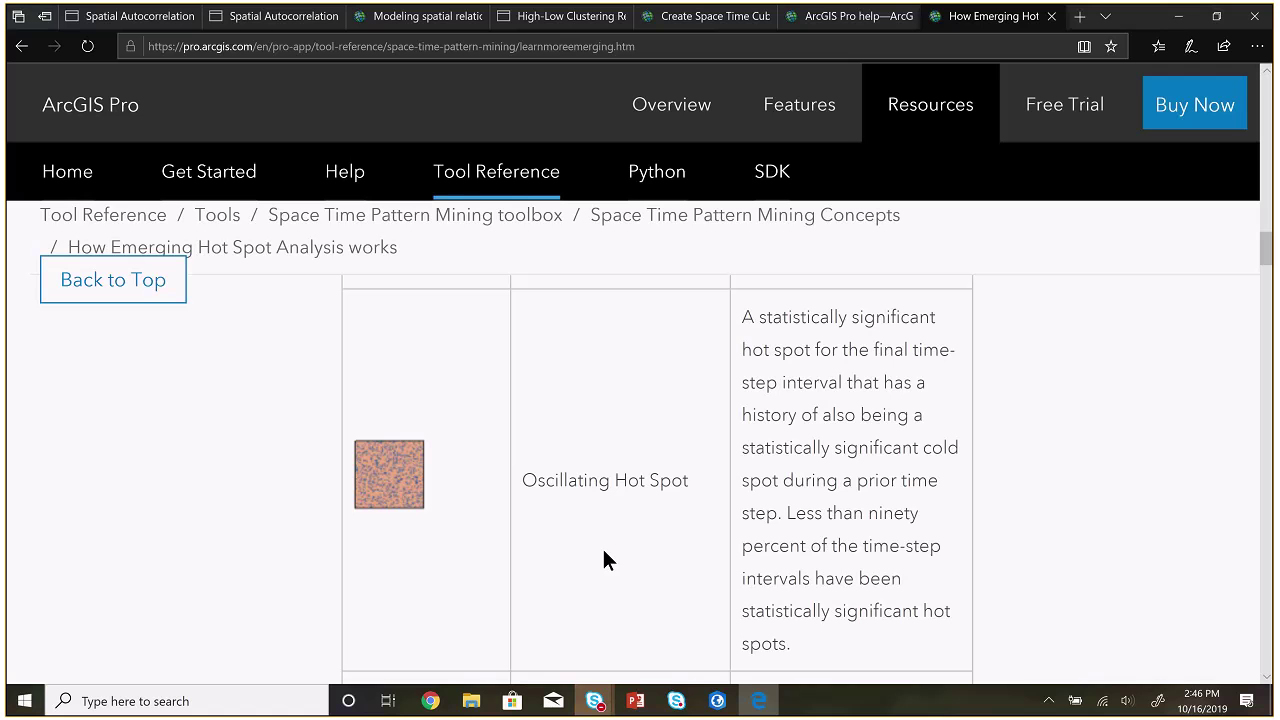
Switch to ArcGIS Pro, turn on the tornadosSPC_LocalOutlierAnalysis layer and identify the state of California on the map
key("alt+Tab")
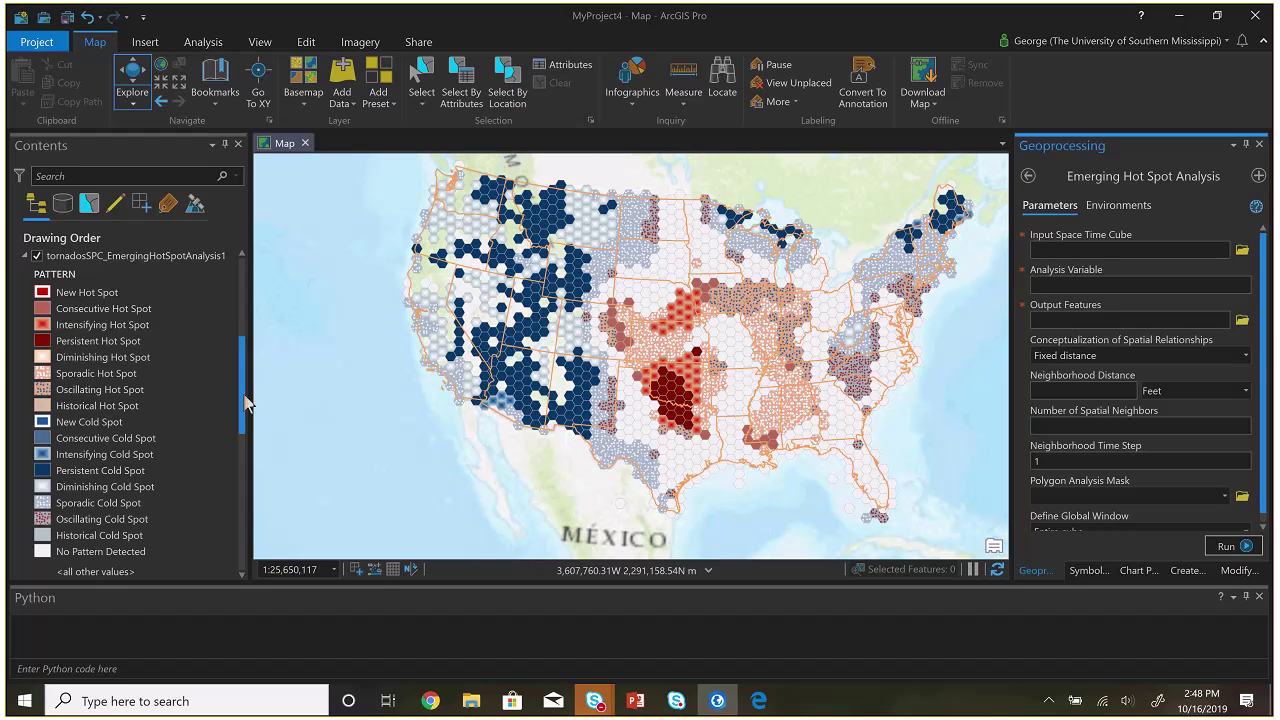
left_click_drag(246, 403, 236, 303)
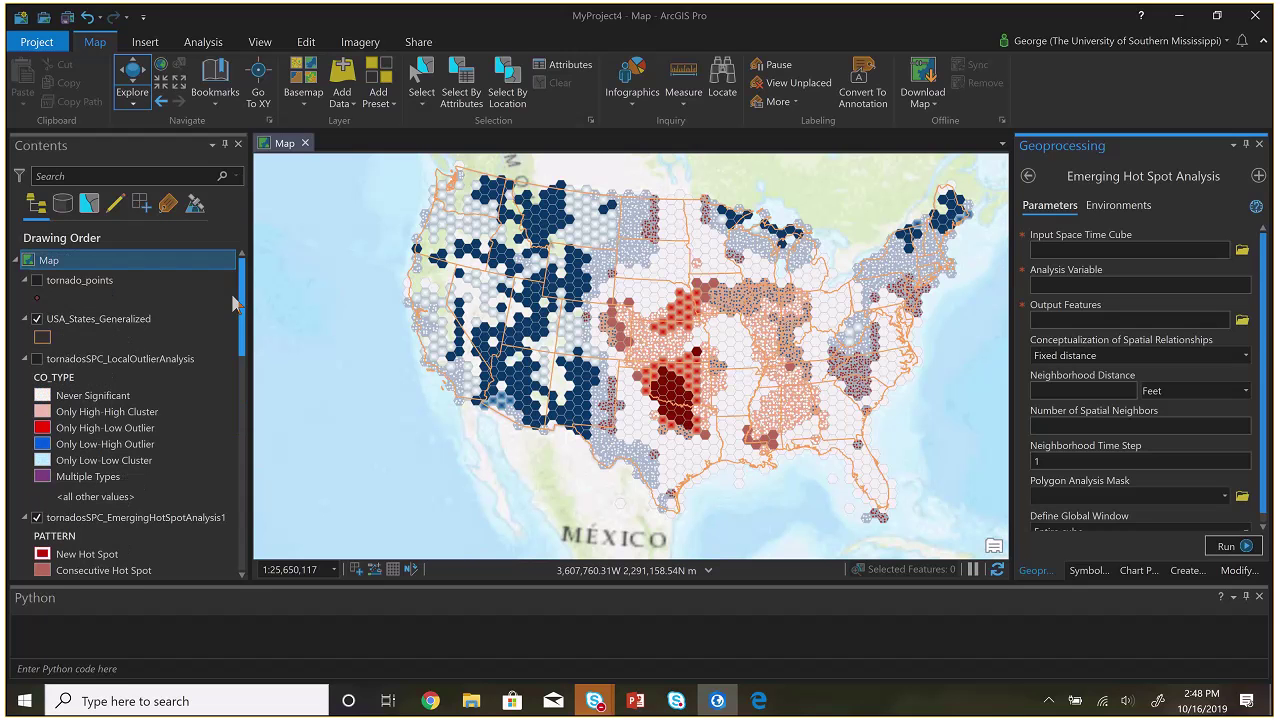
left_click(38, 359)
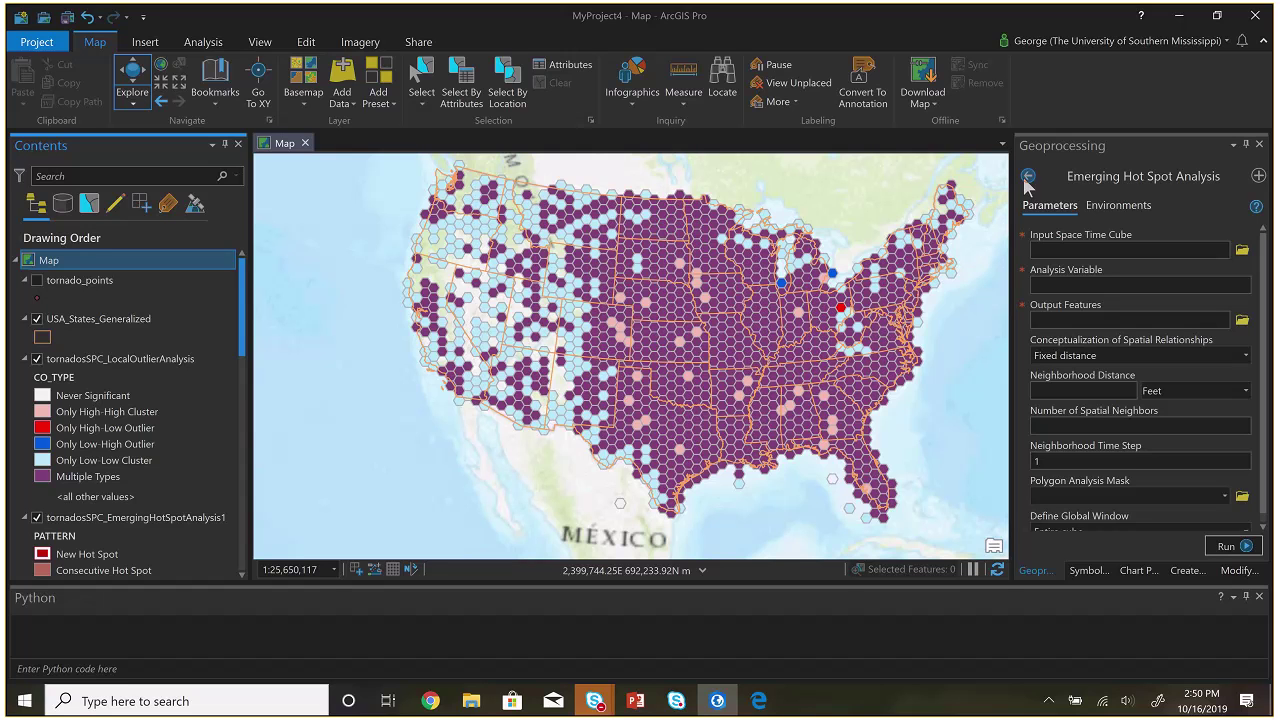
left_click(419, 279)
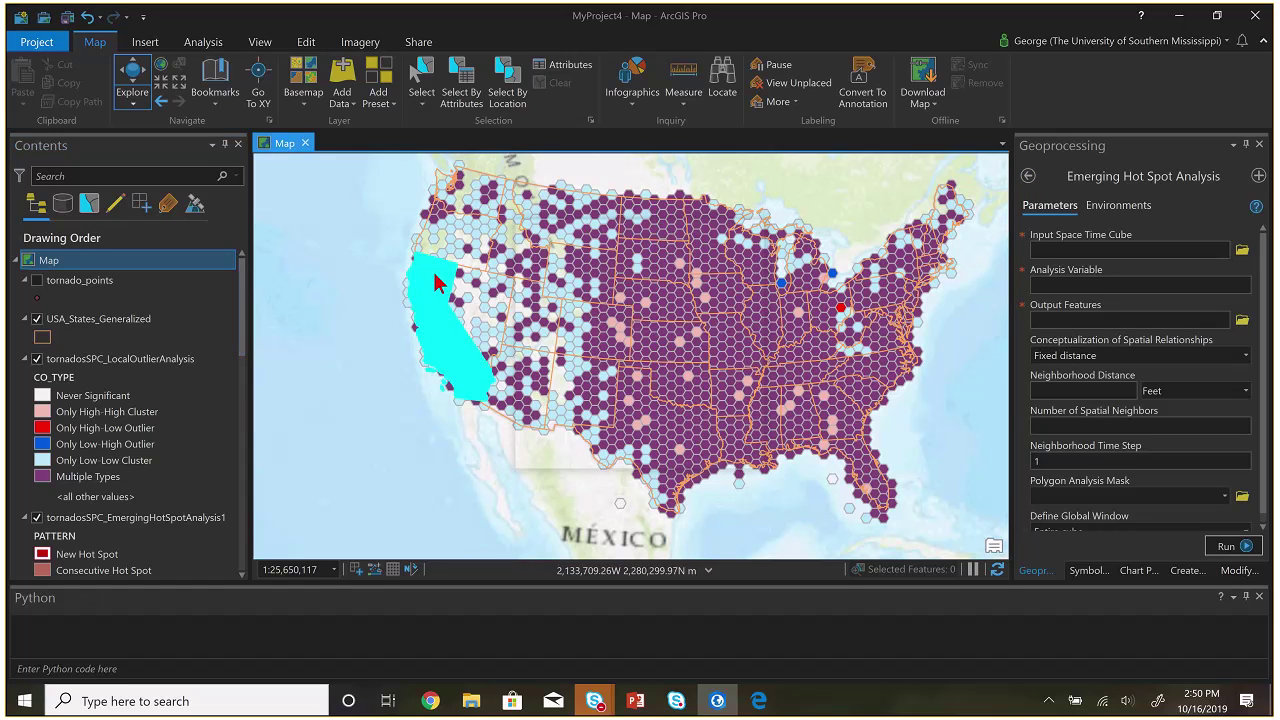
left_click(755, 233)
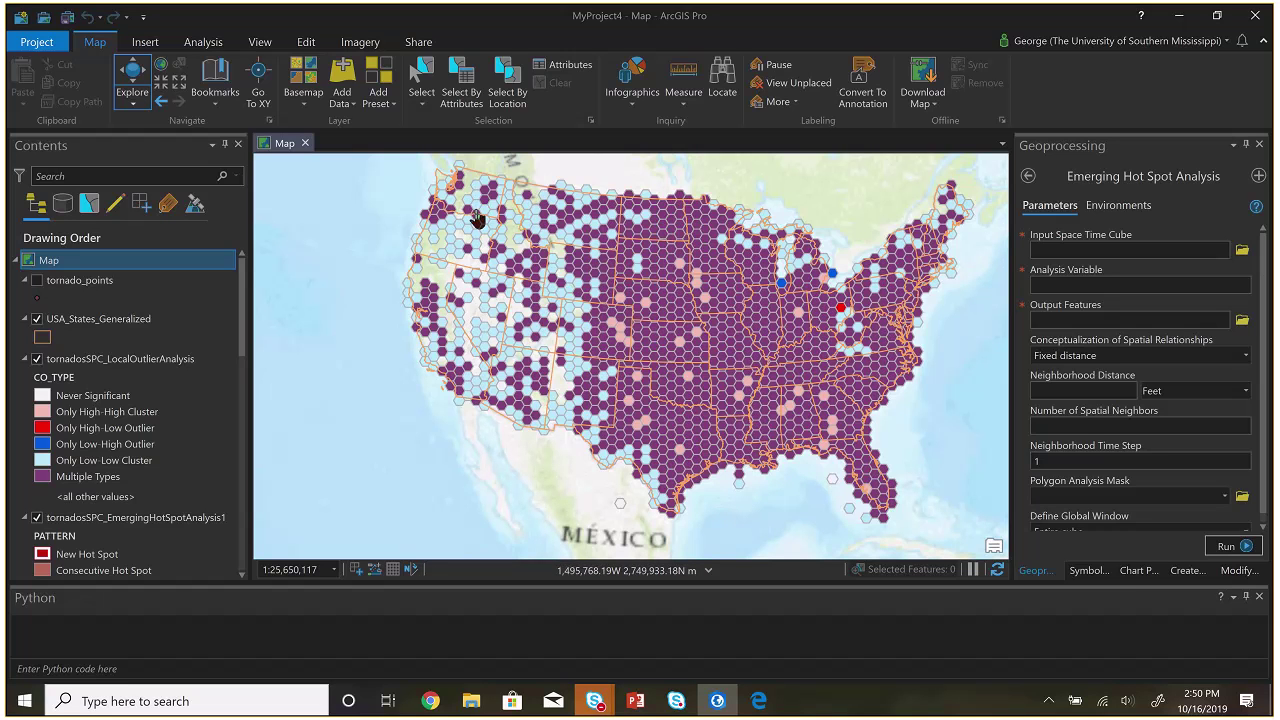
Turn on the tornado_points layer and inspect its points over the outlier hexagons around Nevada and northern California
left_click(38, 280)
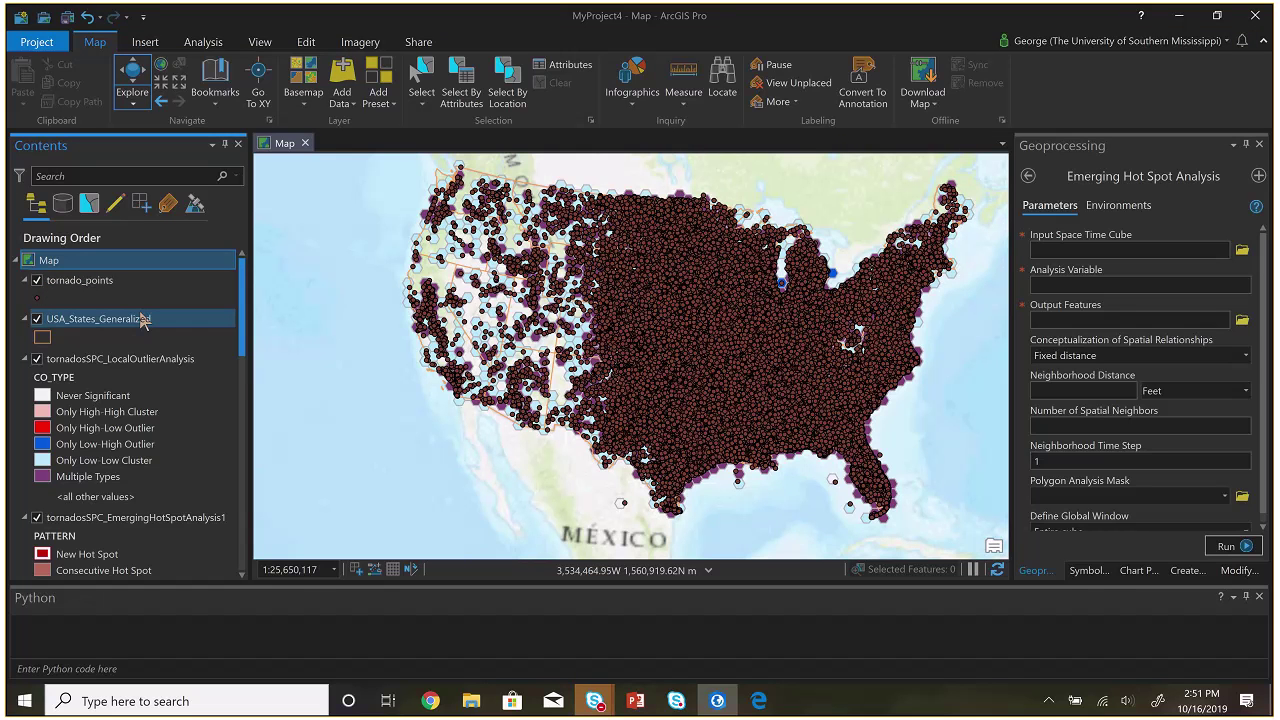
scroll(424, 270, "up", 2)
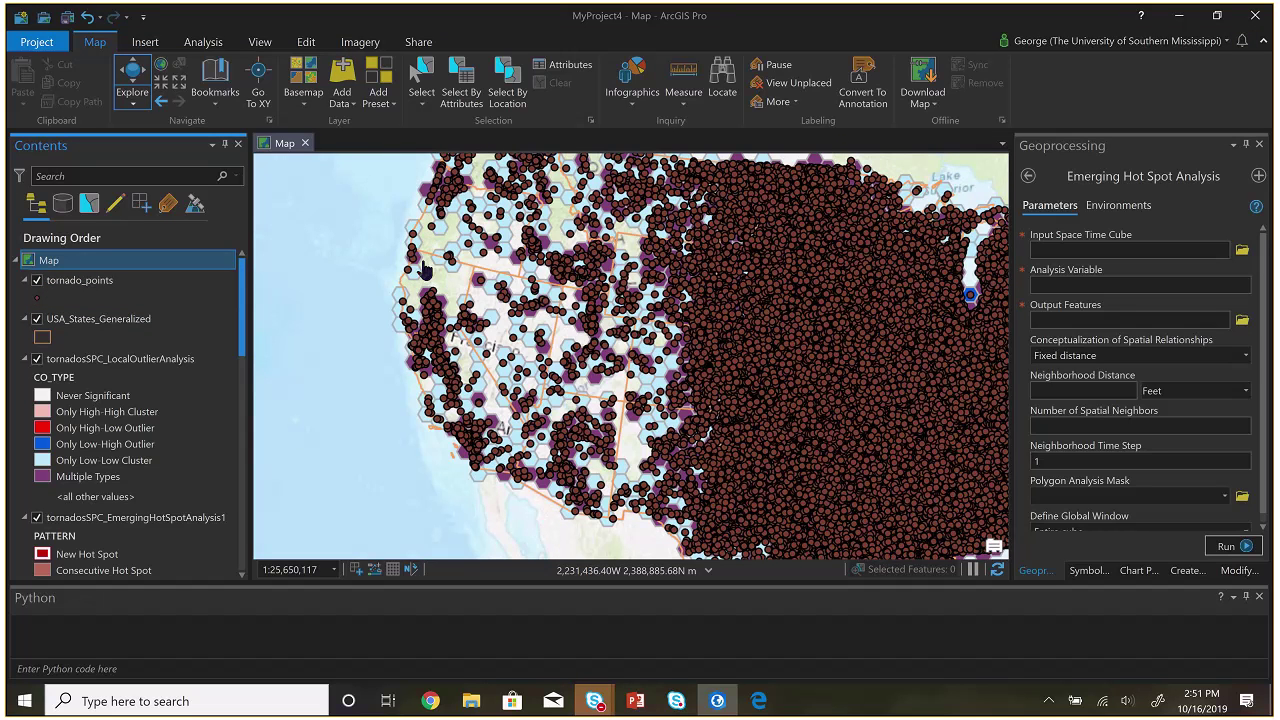
scroll(424, 270, "up", 2)
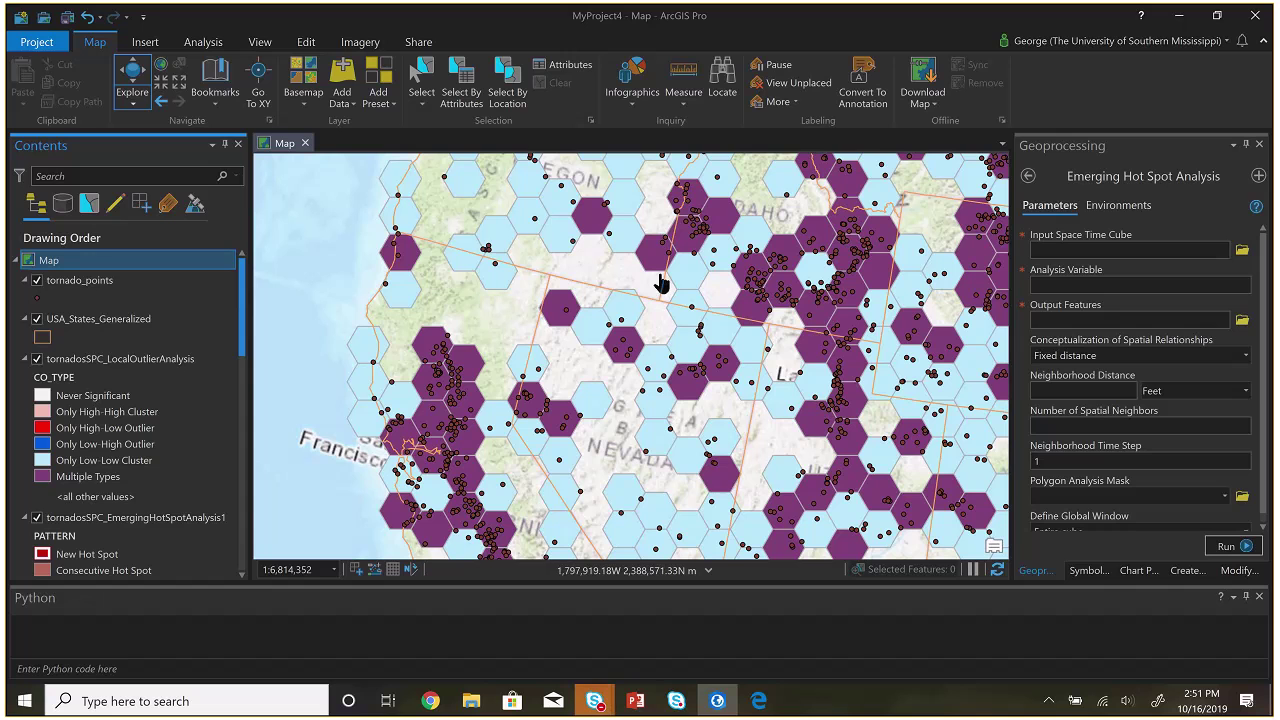
Examine the distribution of tornado points over the whole United States and over the hexagons in the western states
scroll(645, 320, "down", 4)
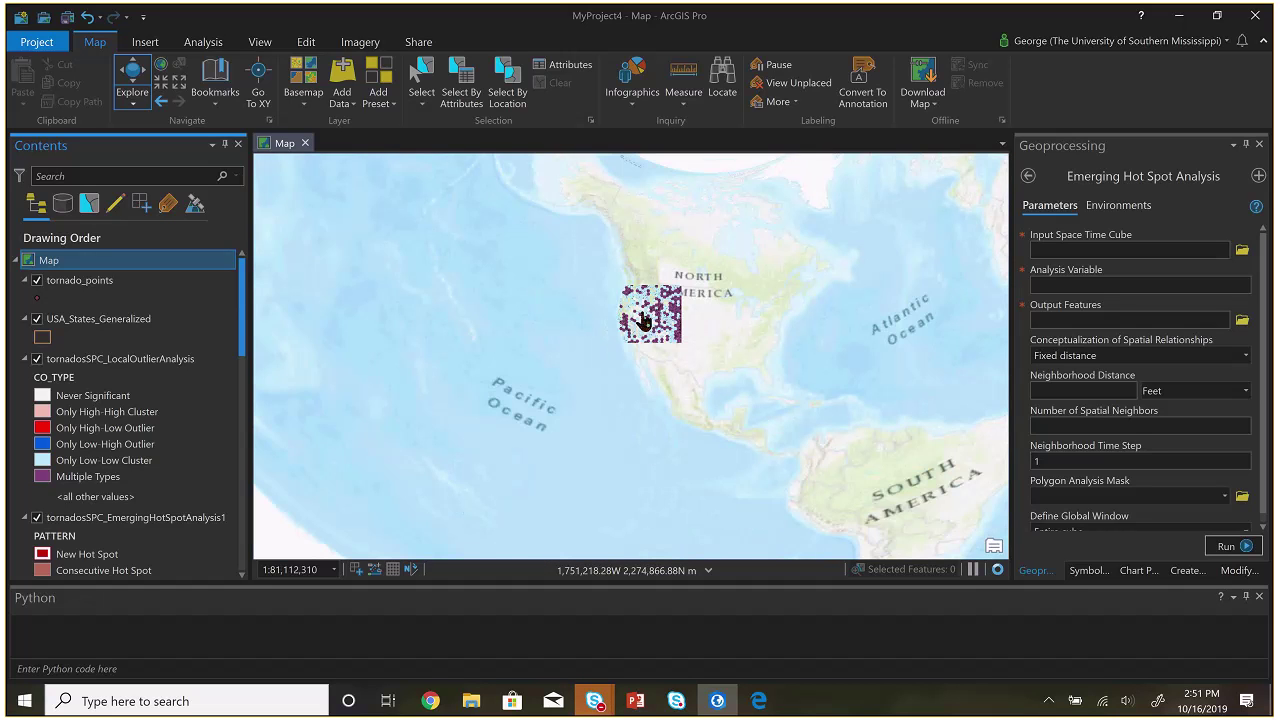
scroll(643, 320, "up", 1)
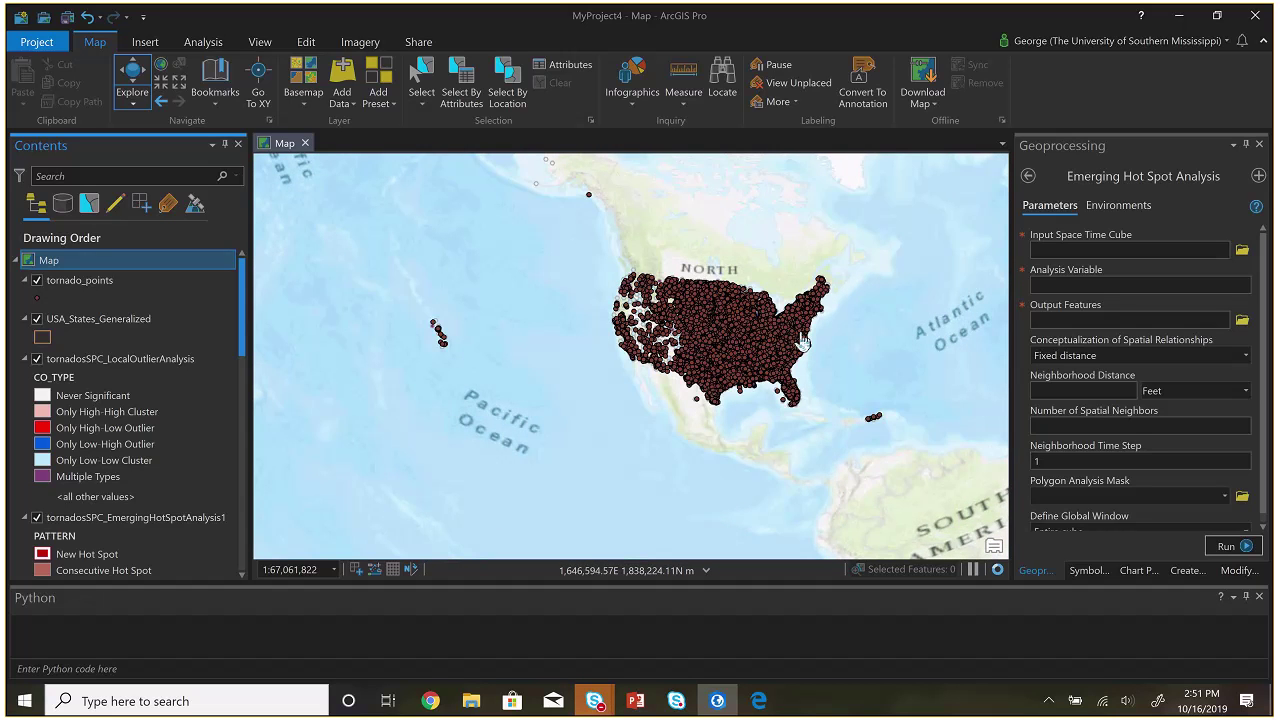
scroll(803, 342, "up", 2)
scroll(783, 348, "up", 1)
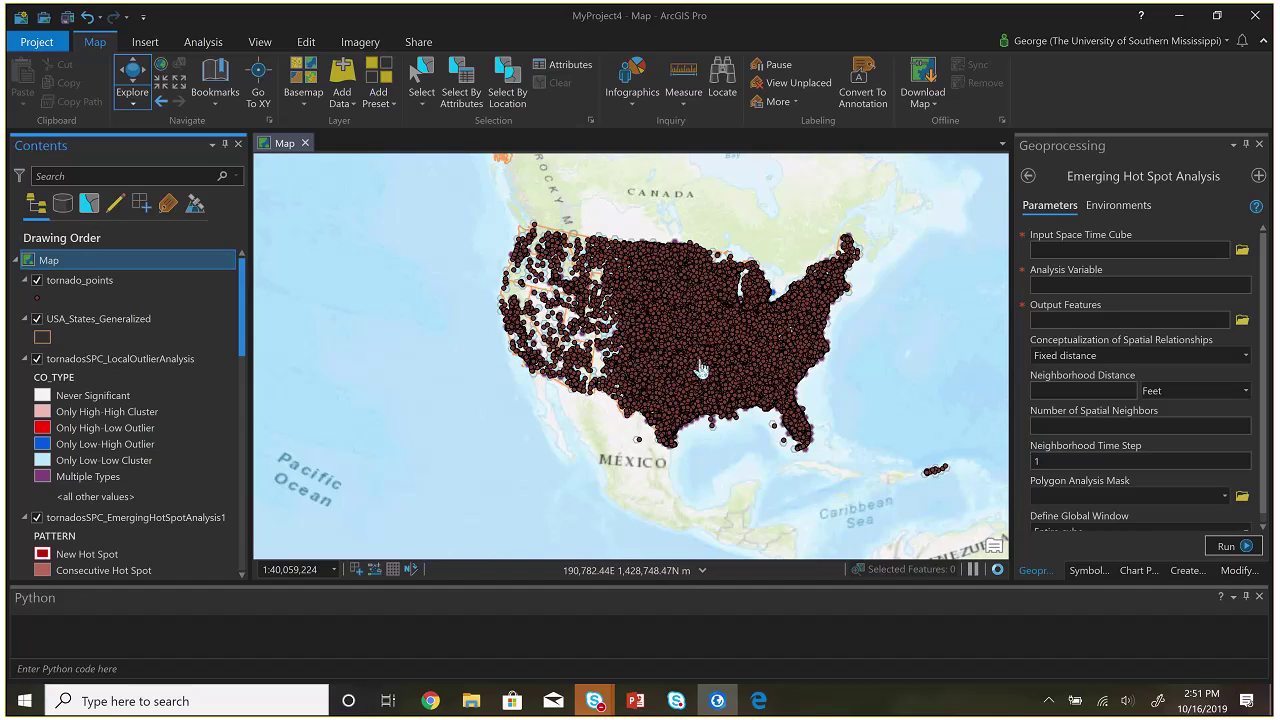
scroll(474, 287, "up", 1)
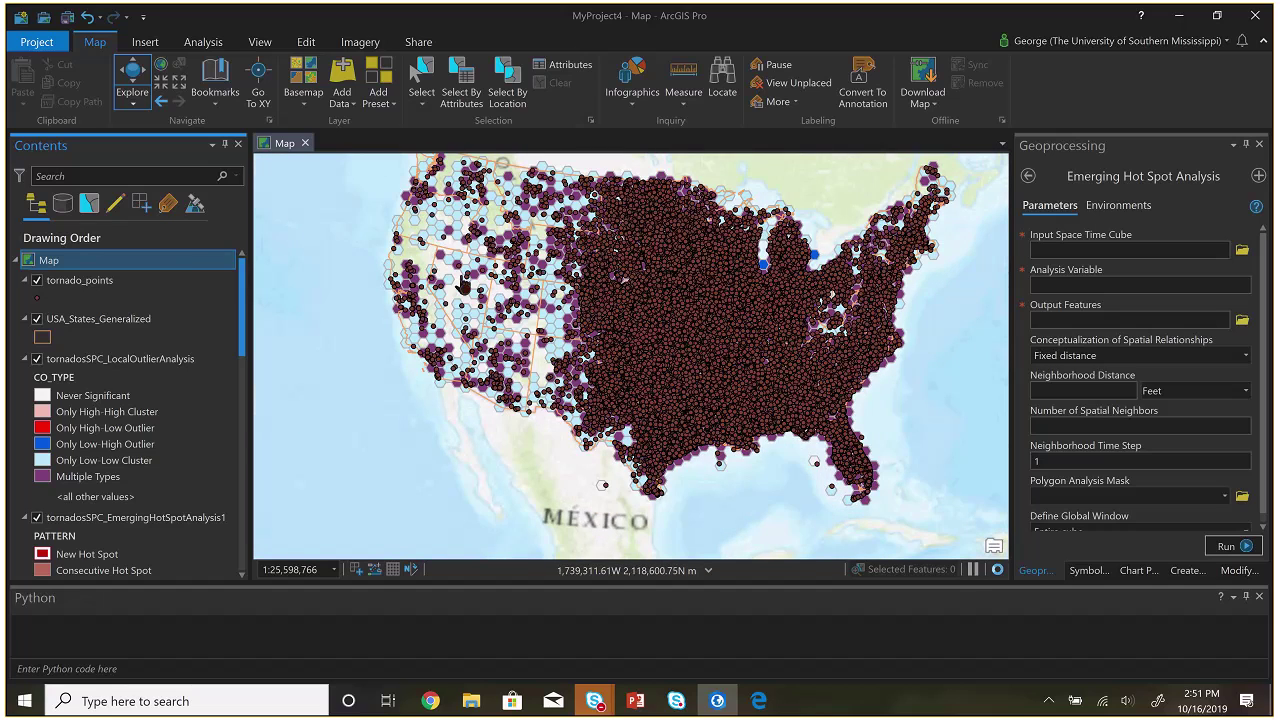
scroll(475, 289, "up", 8)
scroll(478, 345, "down", 5)
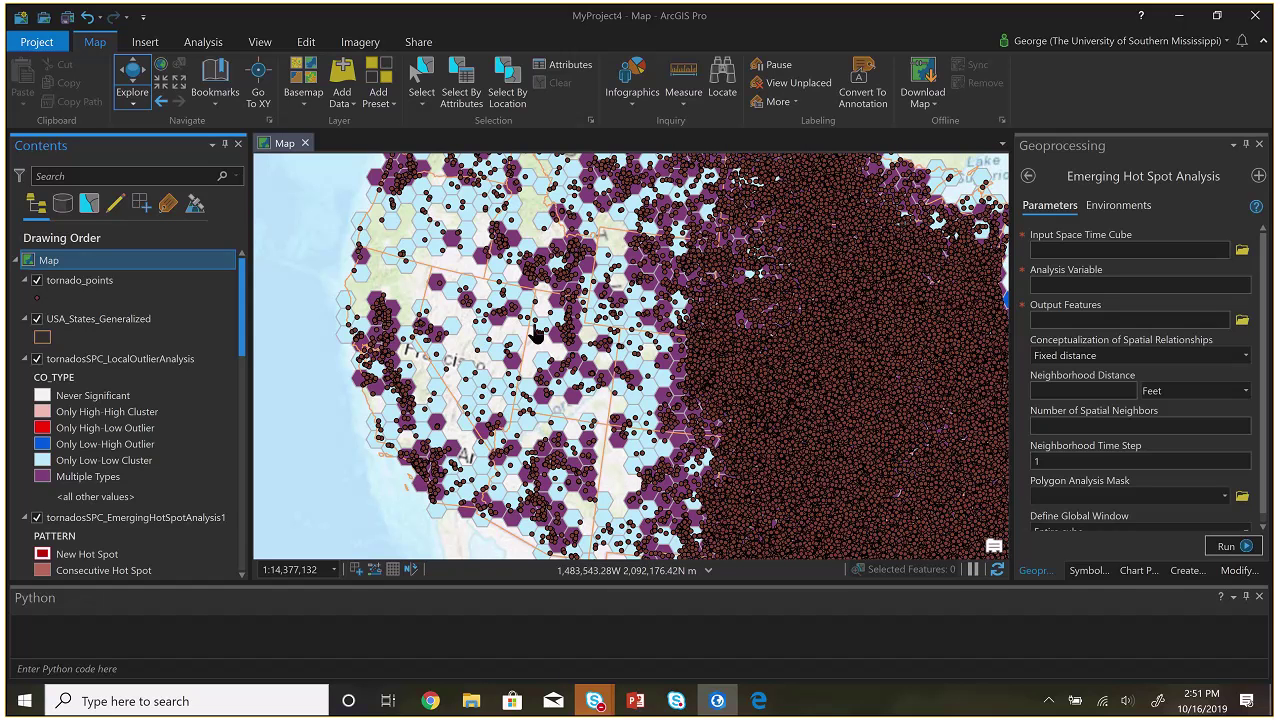
left_click_drag(535, 335, 625, 495)
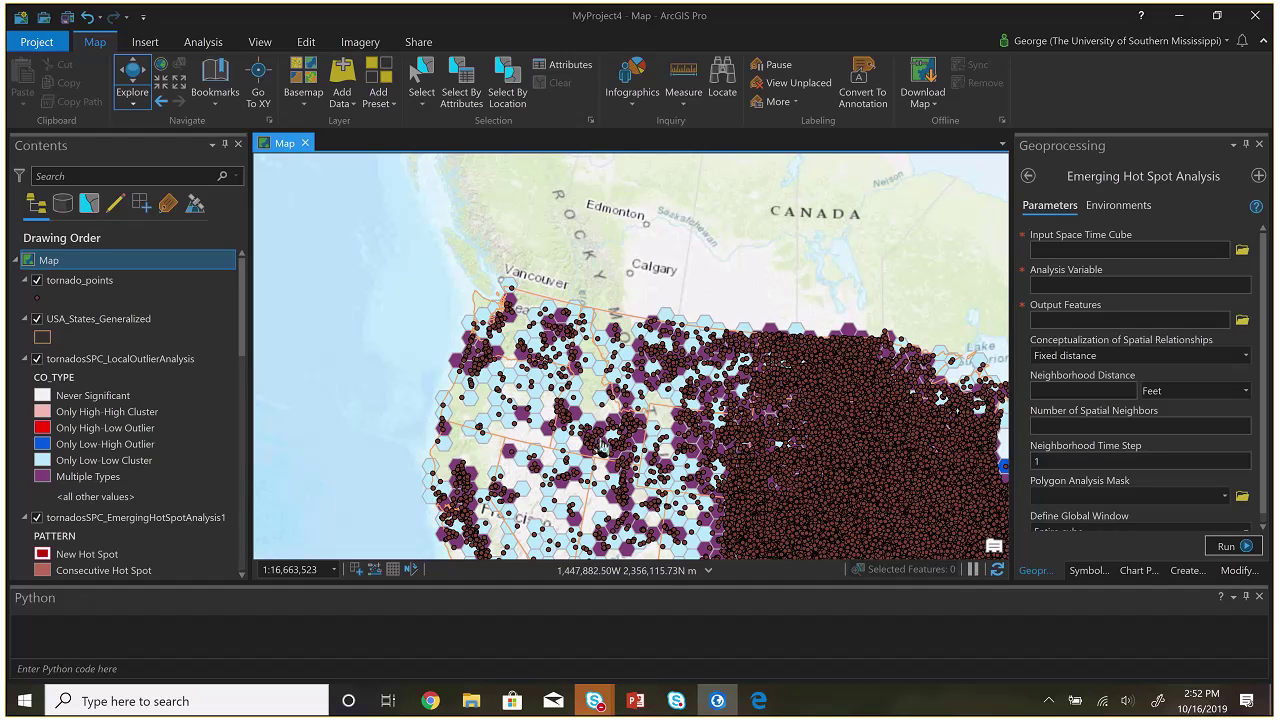
Compare the density of tornado points over the sparse western hexagons with that over the central and eastern United States
scroll(601, 445, "down", 2)
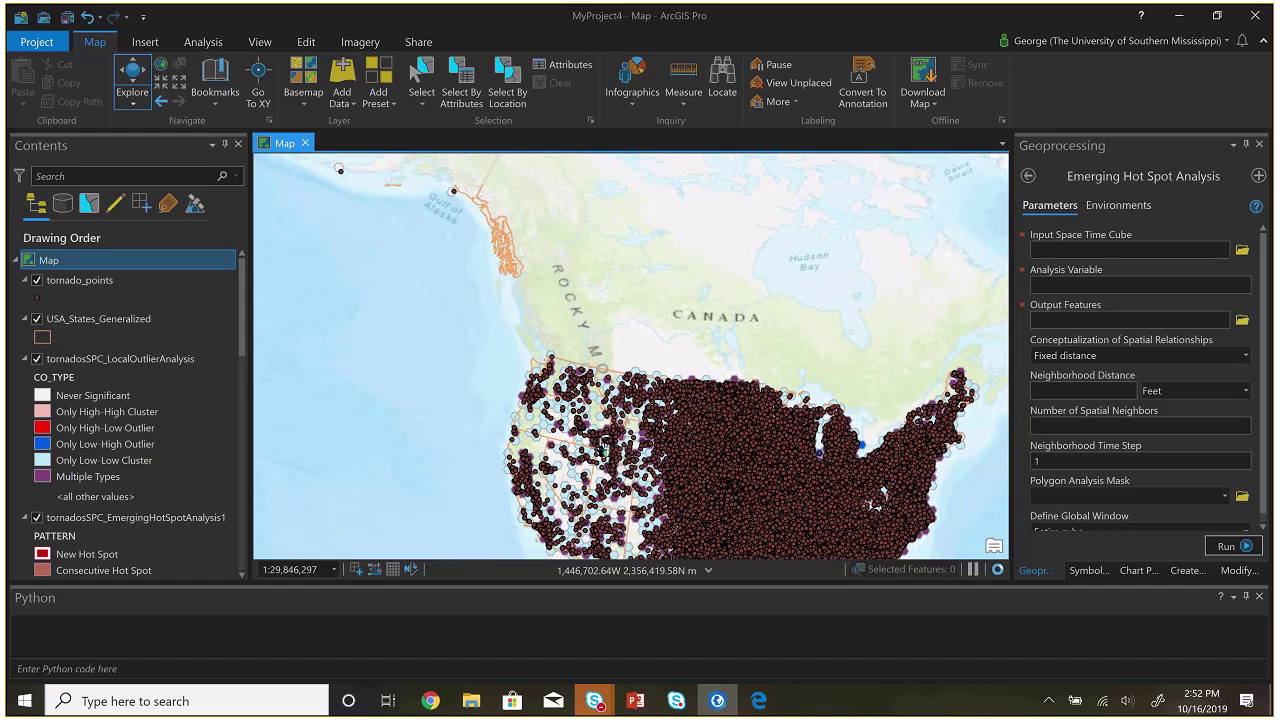
key("Down")
key("Right")
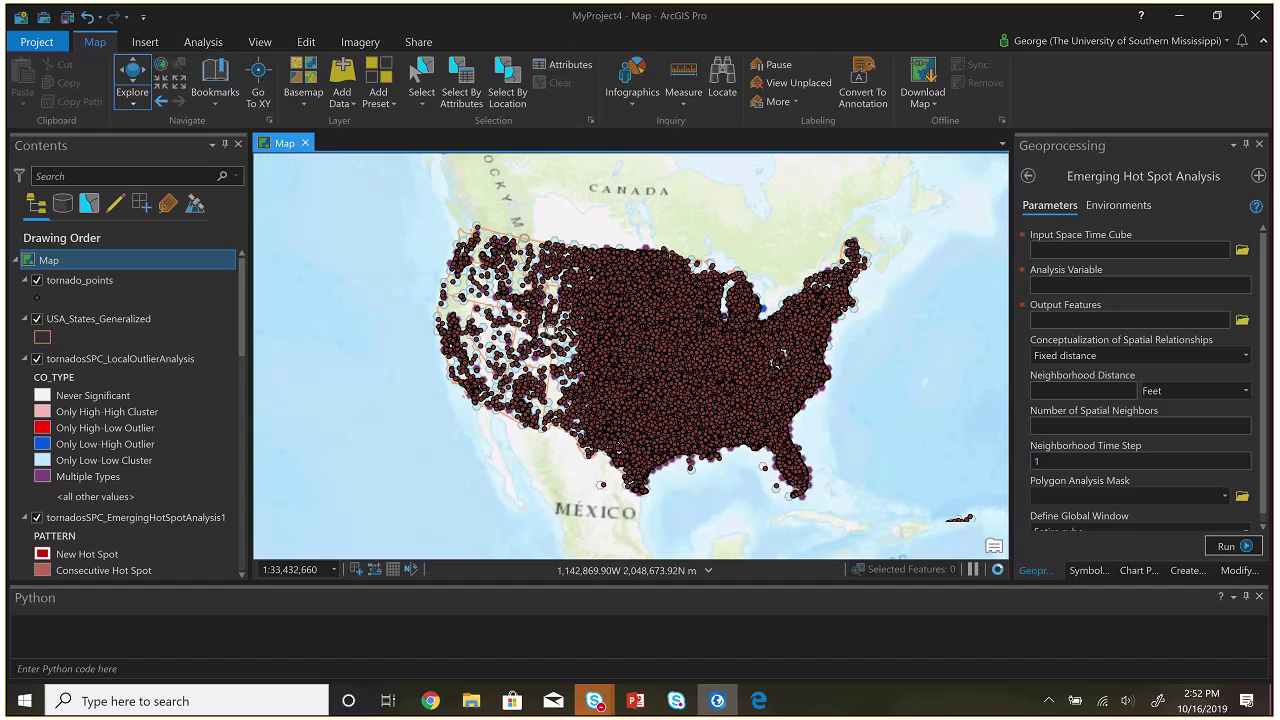
scroll(550, 337, "up", 1)
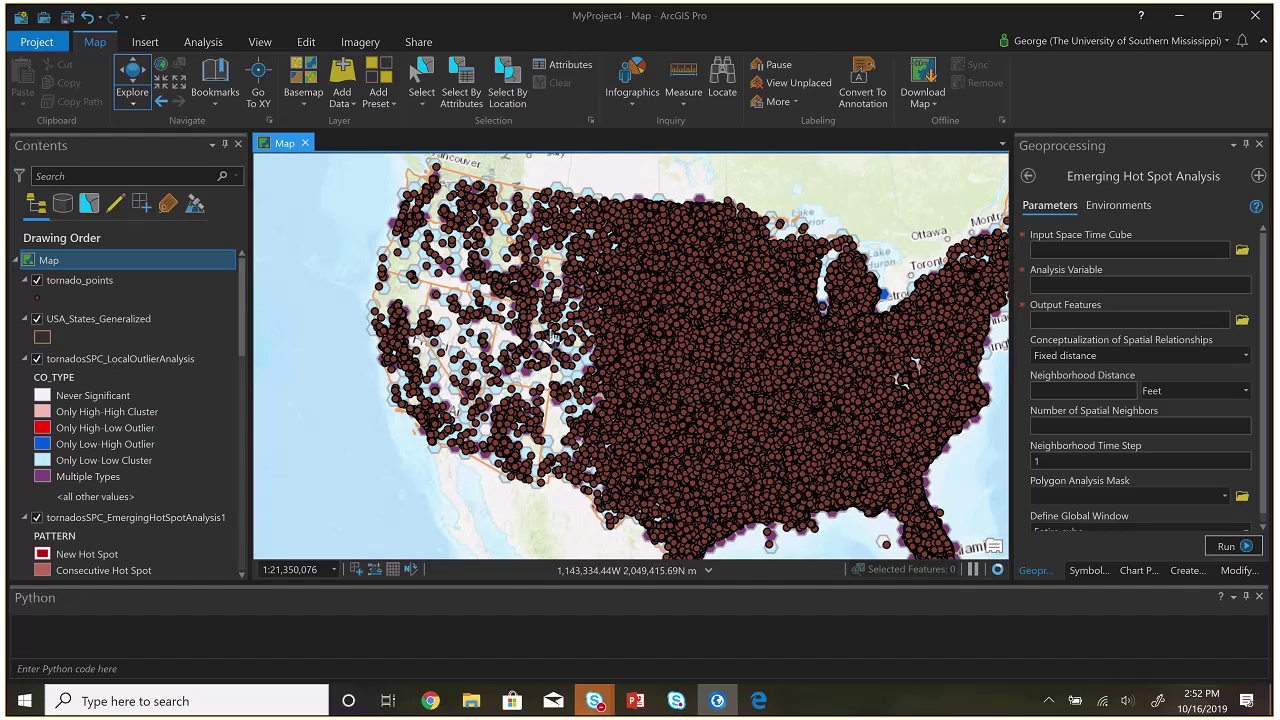
scroll(550, 337, "up", 1)
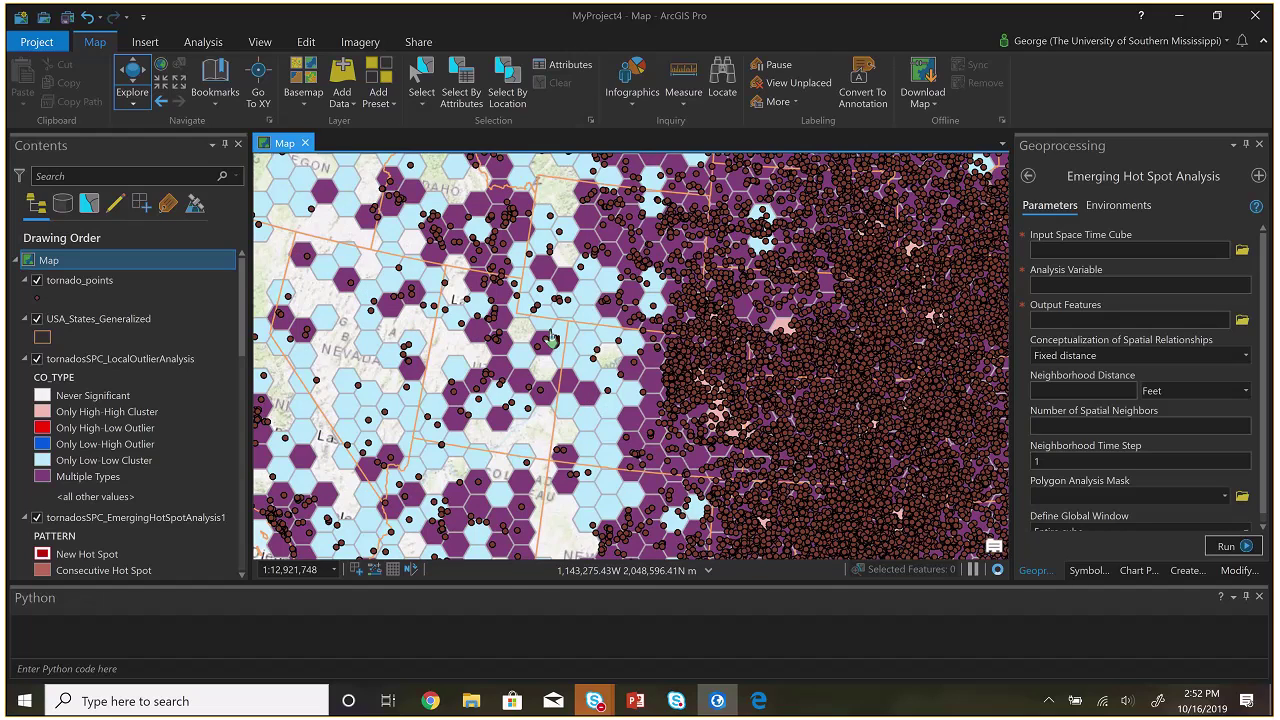
scroll(550, 337, "up", 1)
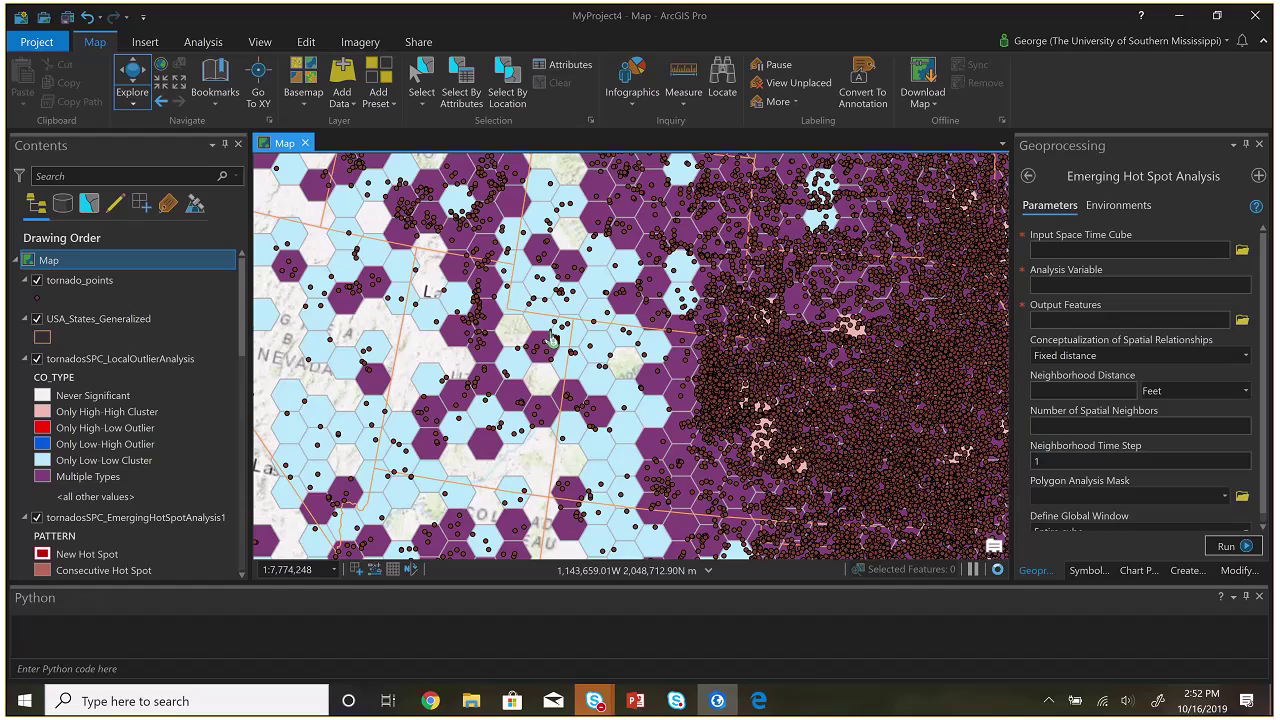
scroll(550, 337, "up", 1)
scroll(776, 393, "down", 2)
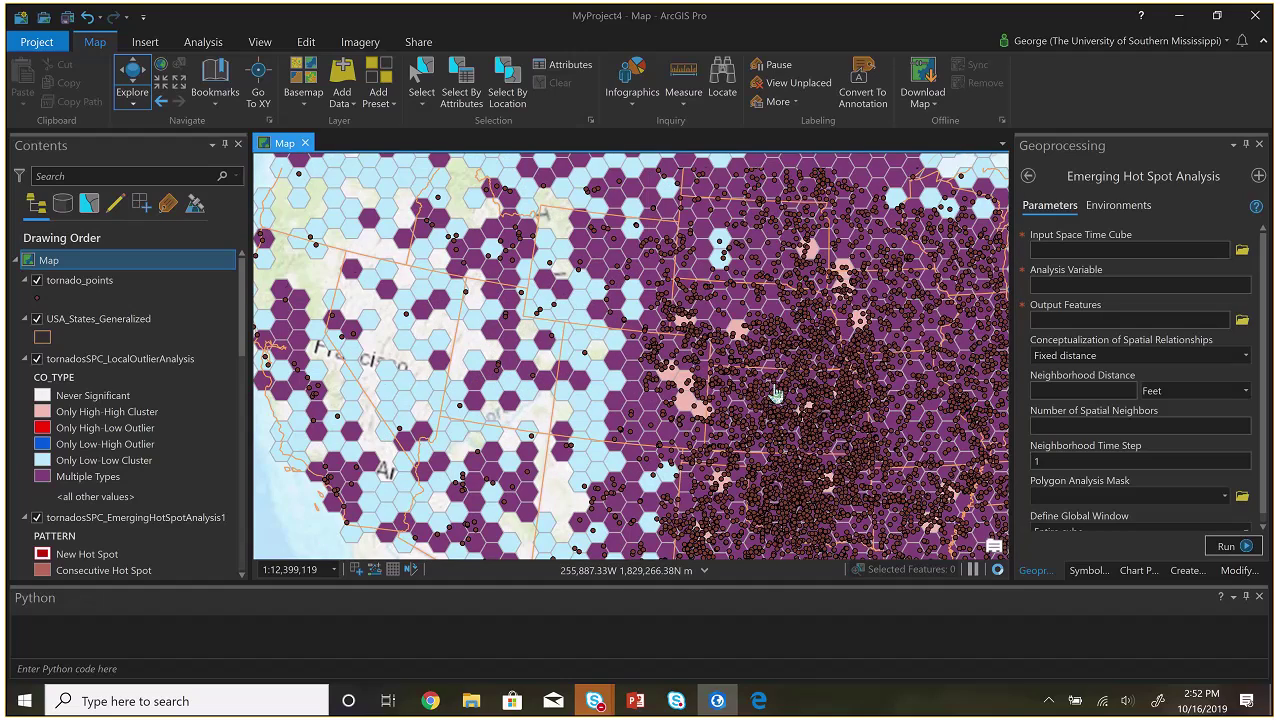
left_click_drag(858, 430, 620, 343)
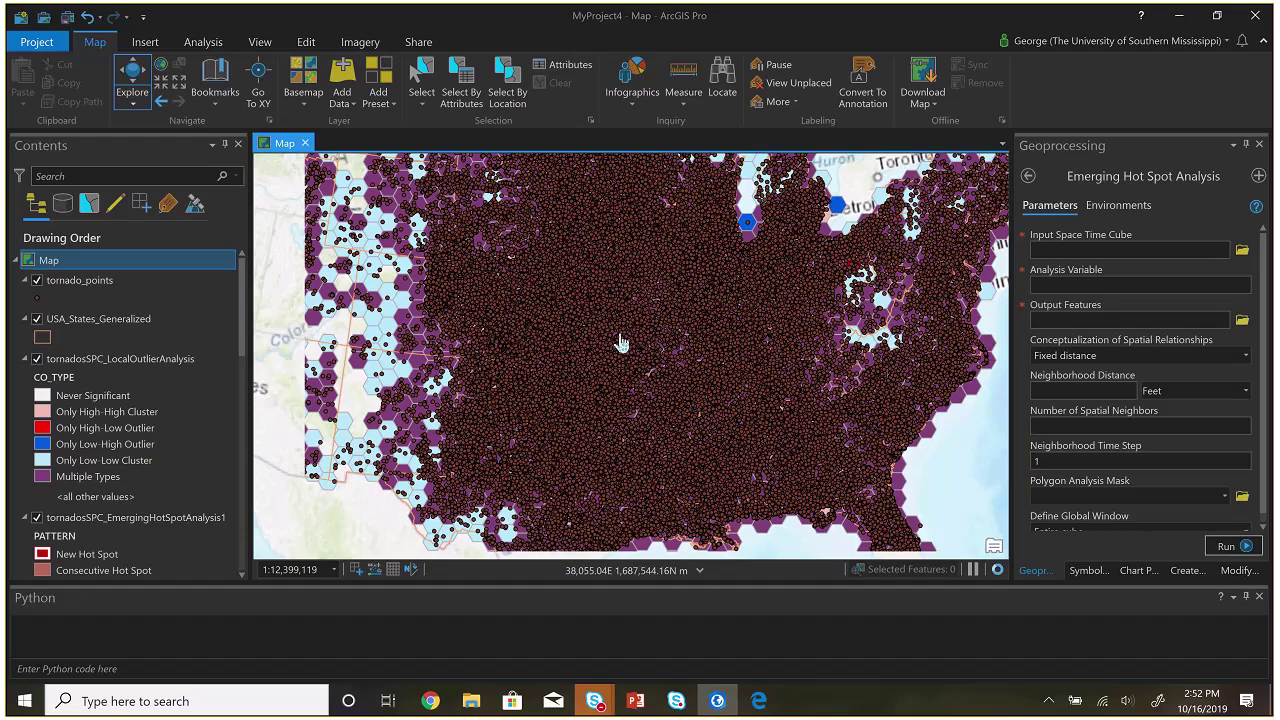
scroll(620, 343, "down", 2)
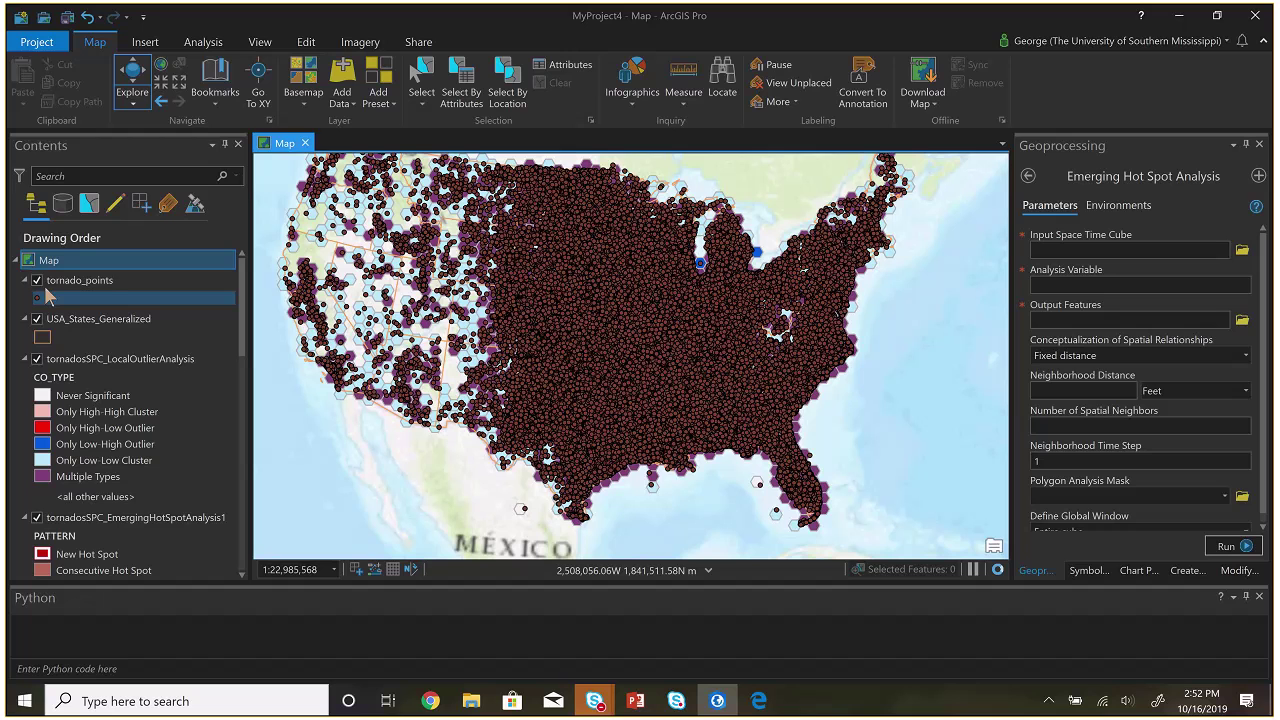
Hide and restore the tornado_points and tornadosSPC_LocalOutlierAnalysis layers to compare the local outlier and emerging hot spot patterns
left_click(37, 280)
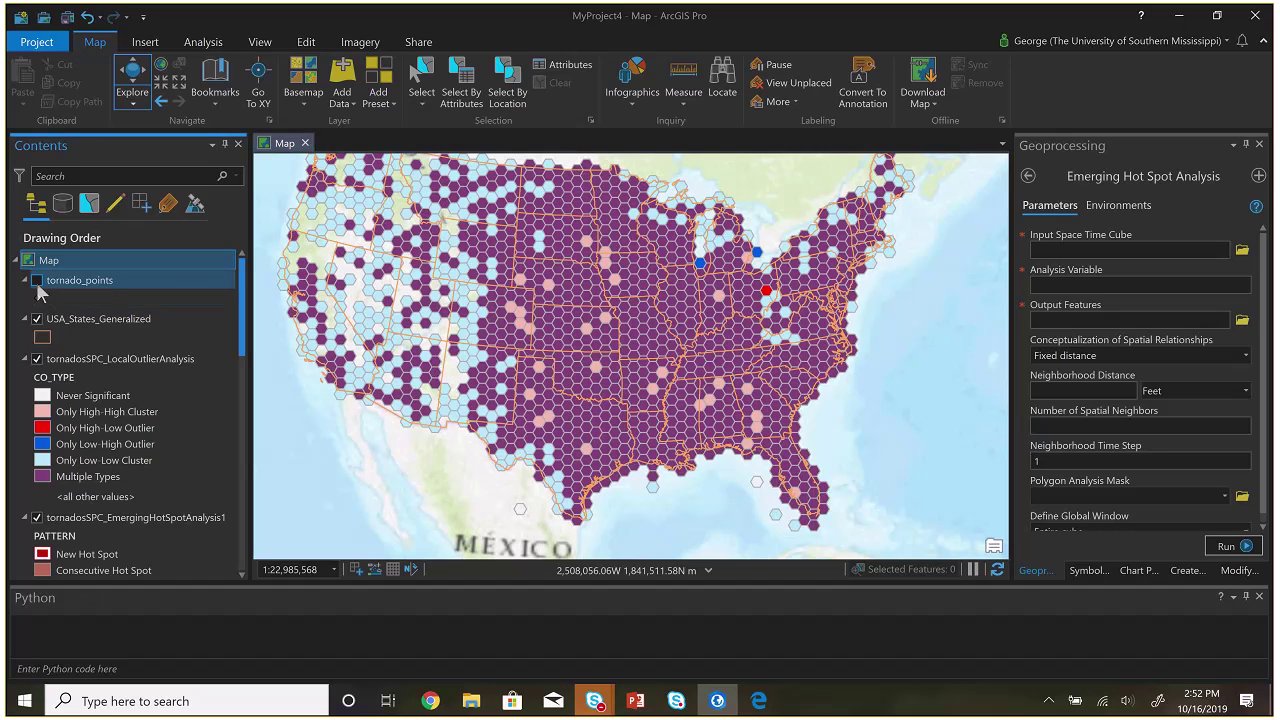
left_click(37, 358)
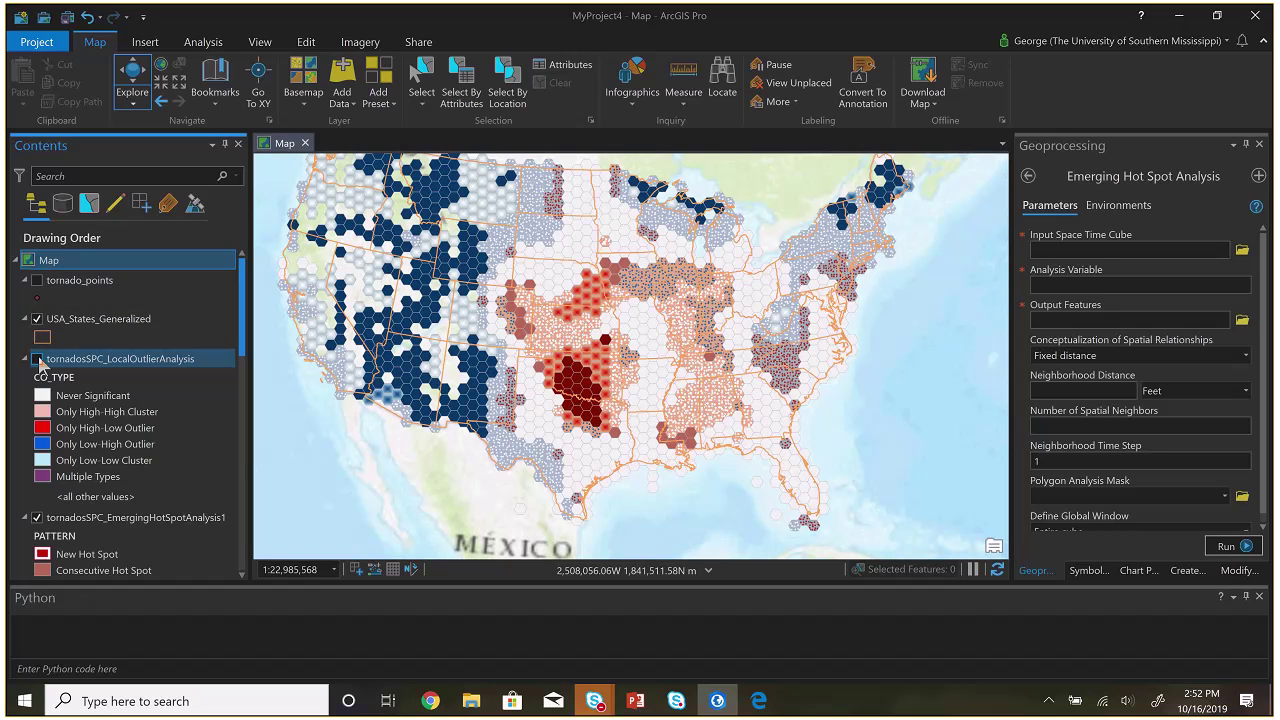
left_click(37, 358)
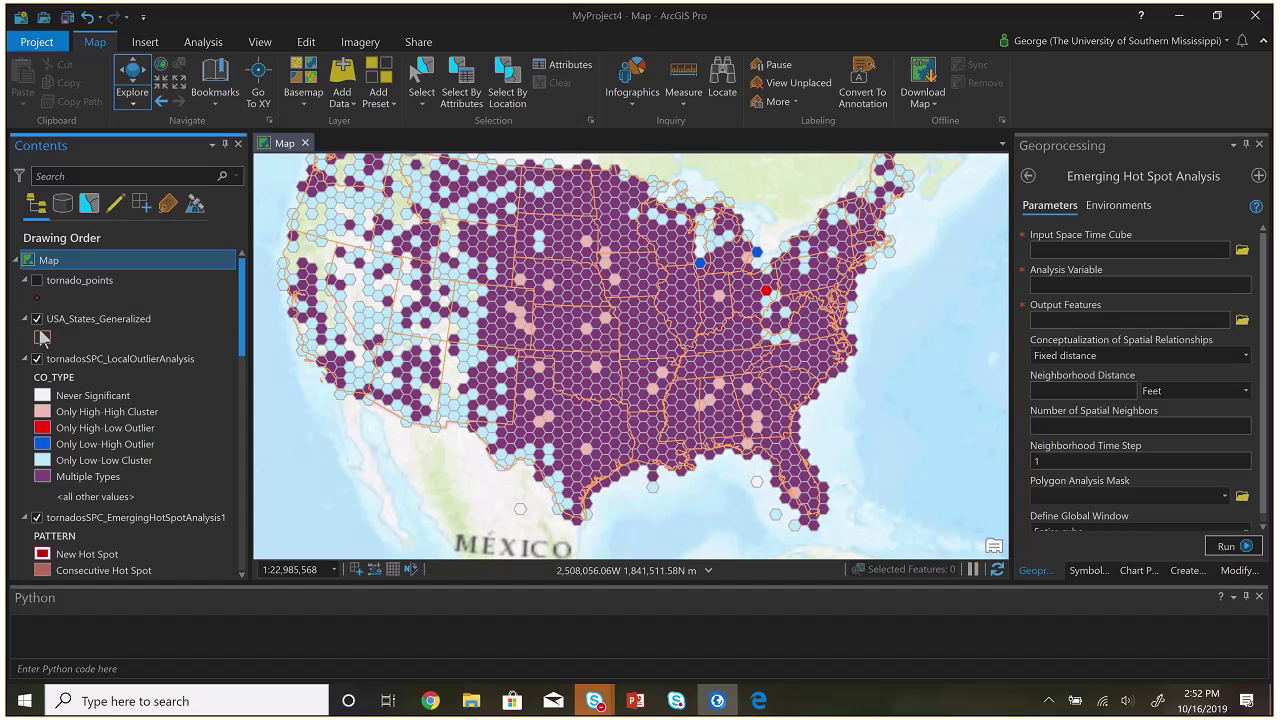
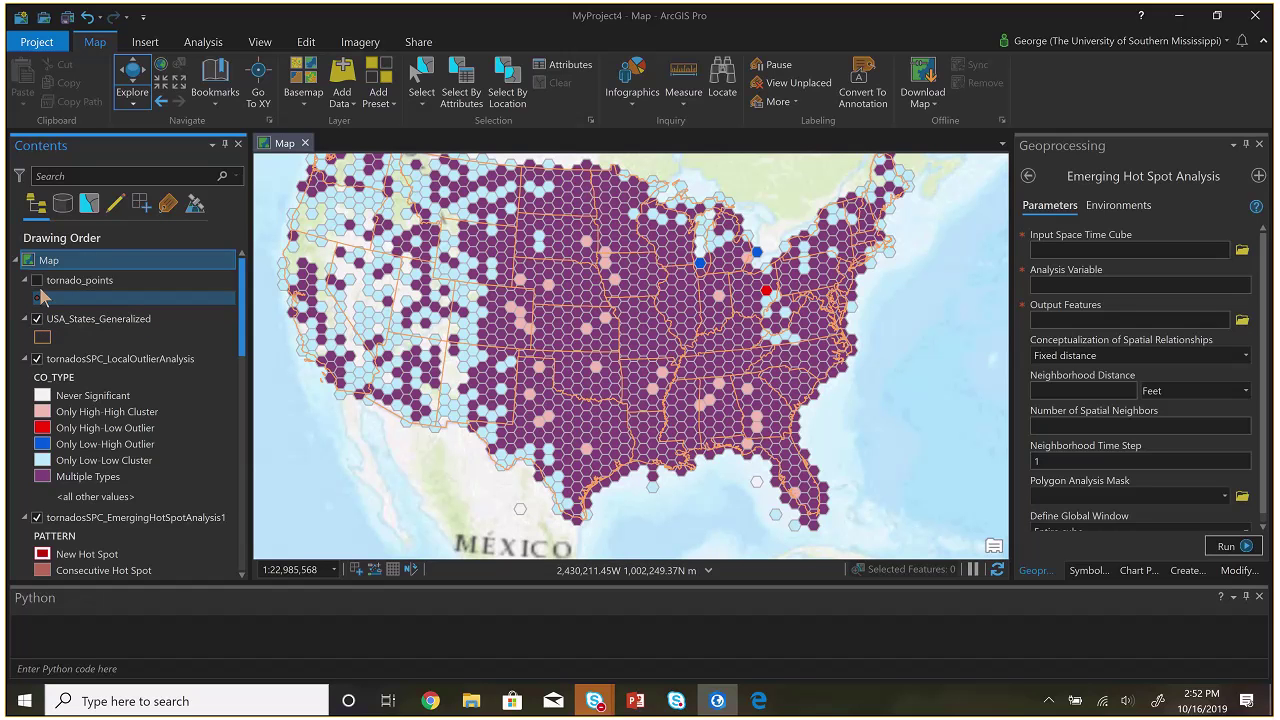
left_click(37, 281)
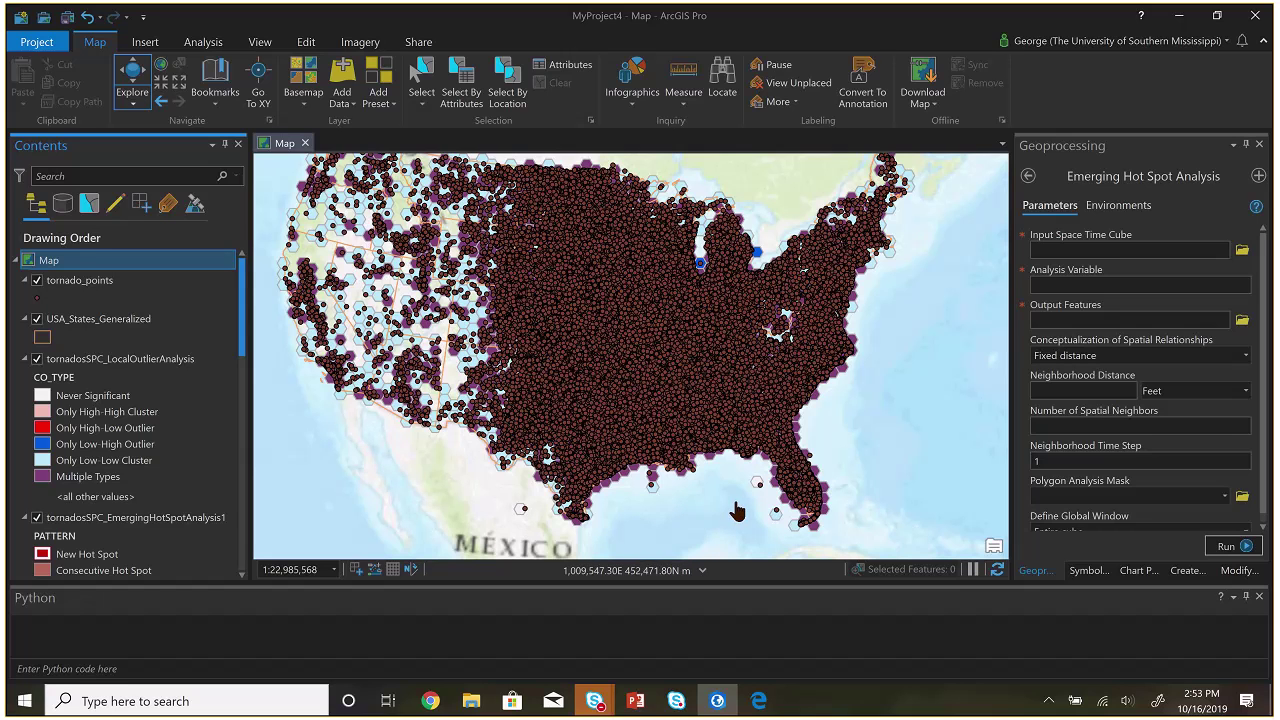
Inspect the tornado points in and around the Only Low-High Outlier hexagon at the southern end of Lake Michigan
left_click_drag(656, 407, 731, 446)
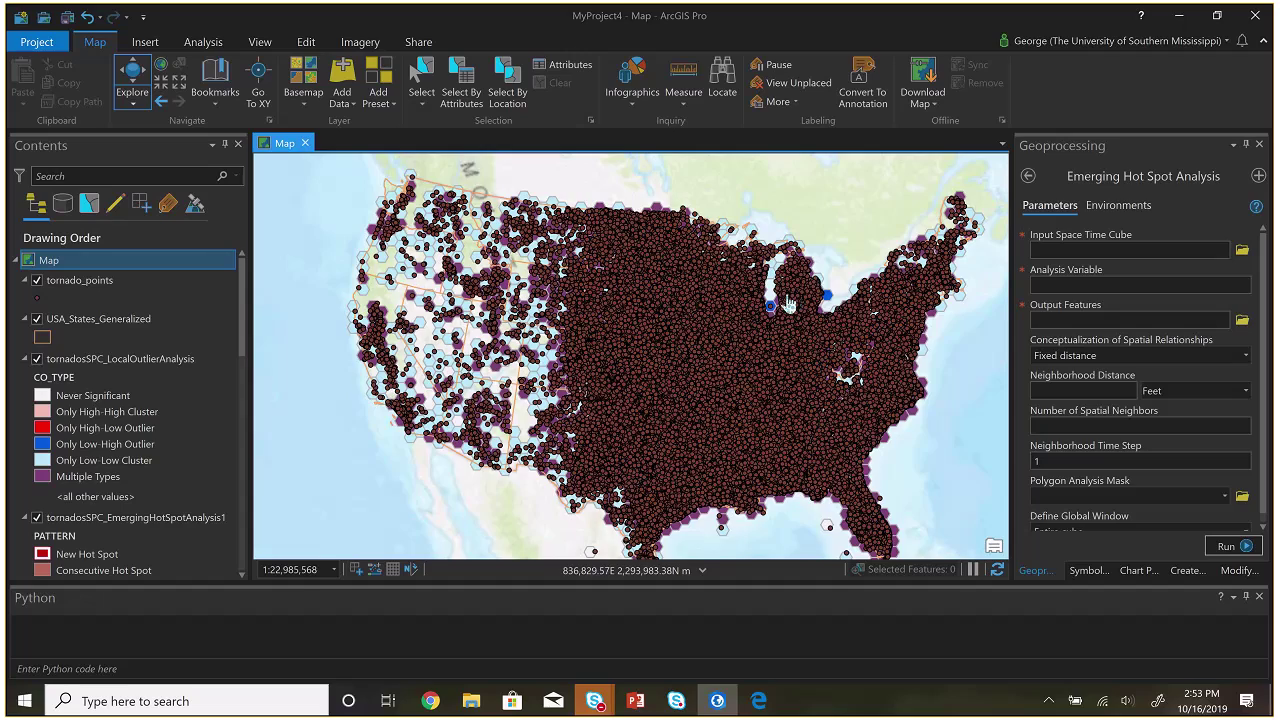
scroll(788, 303, "up", 3)
scroll(790, 305, "up", 2)
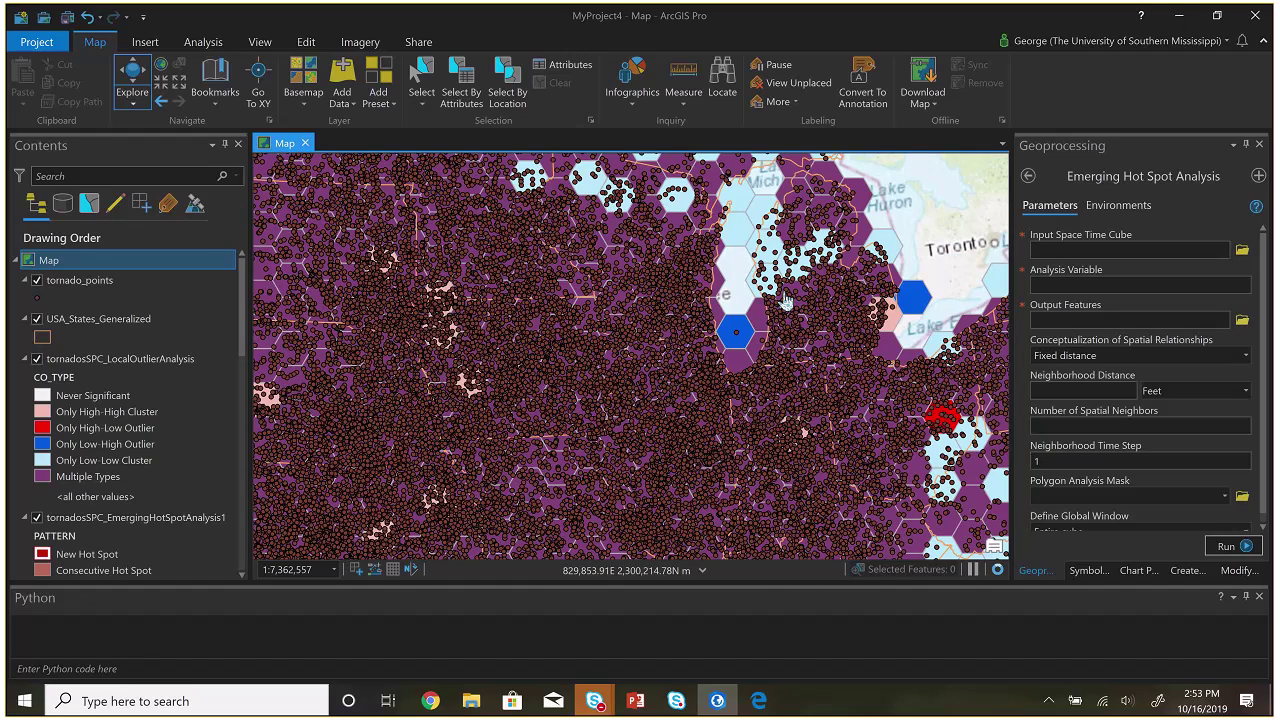
scroll(786, 302, "up", 1)
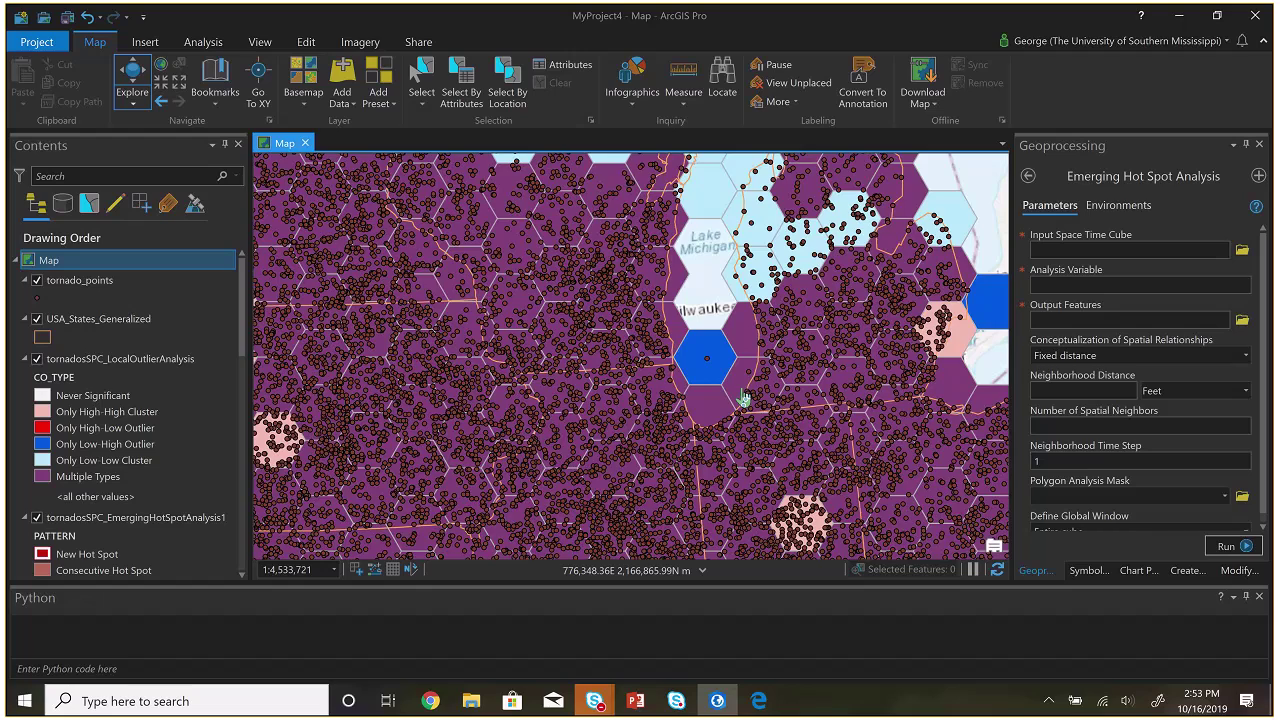
scroll(743, 398, "down", 2)
scroll(735, 398, "down", 2)
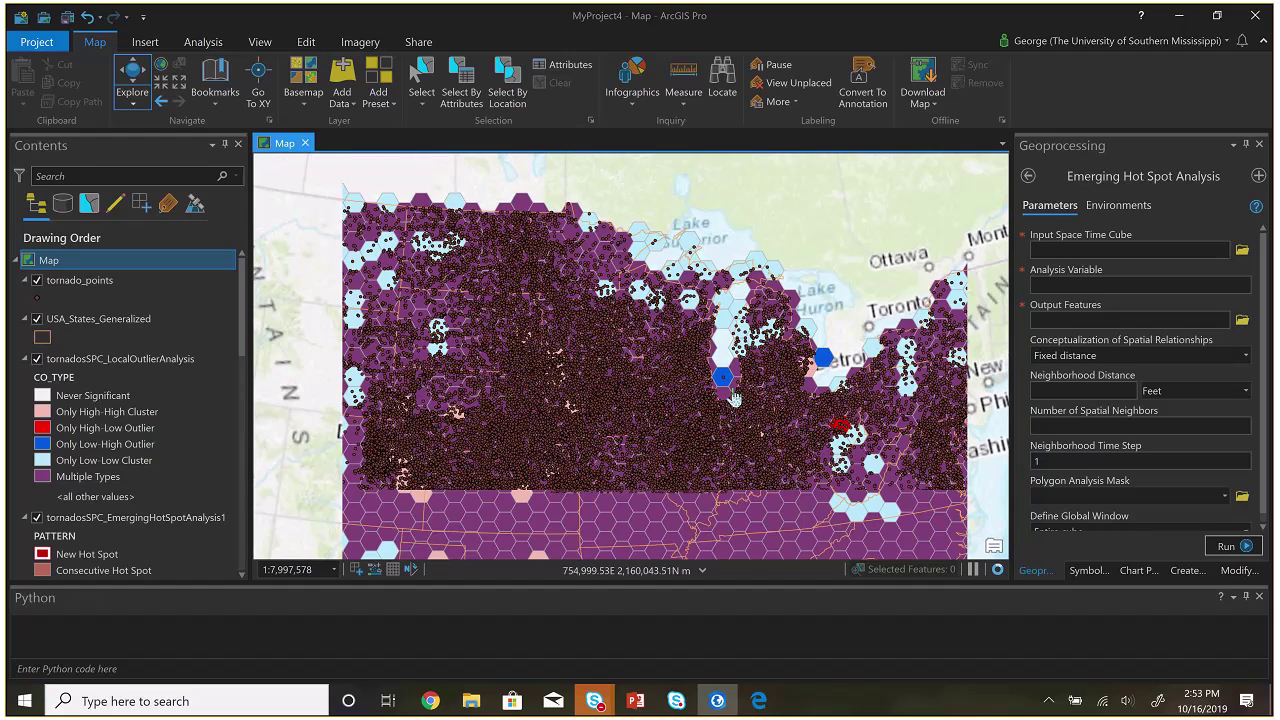
scroll(735, 398, "down", 2)
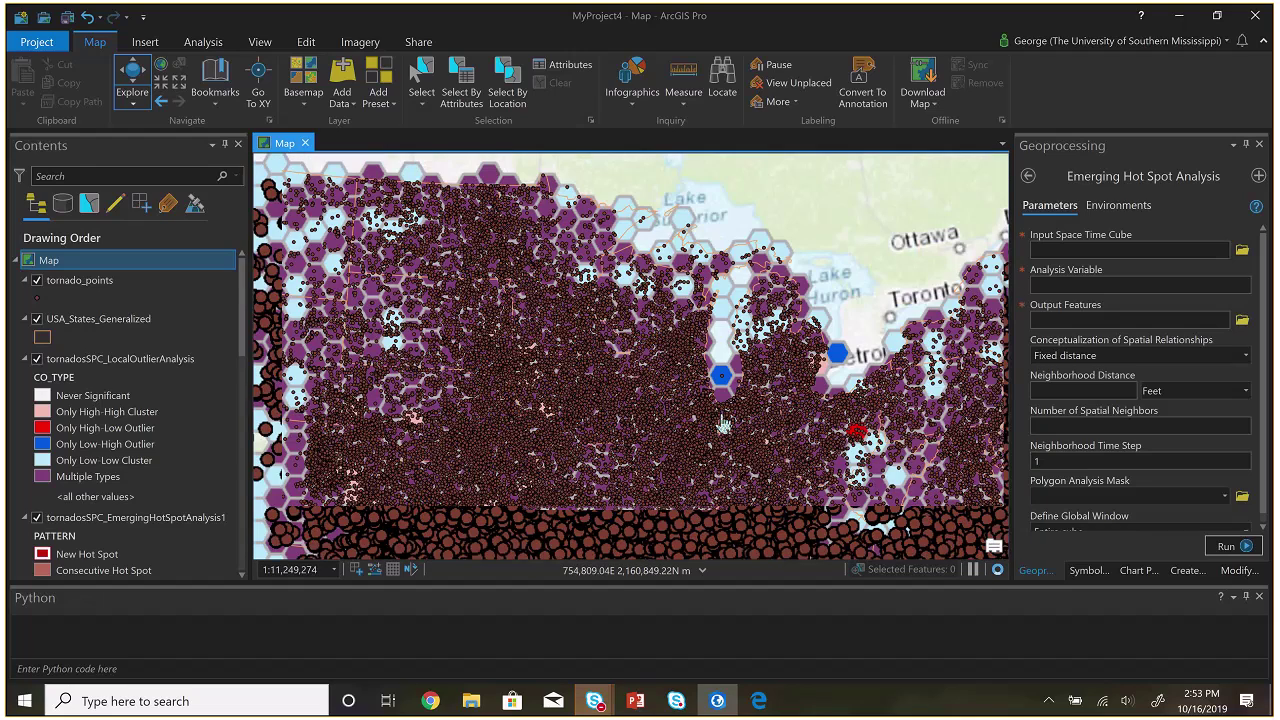
left_click_drag(723, 424, 796, 289)
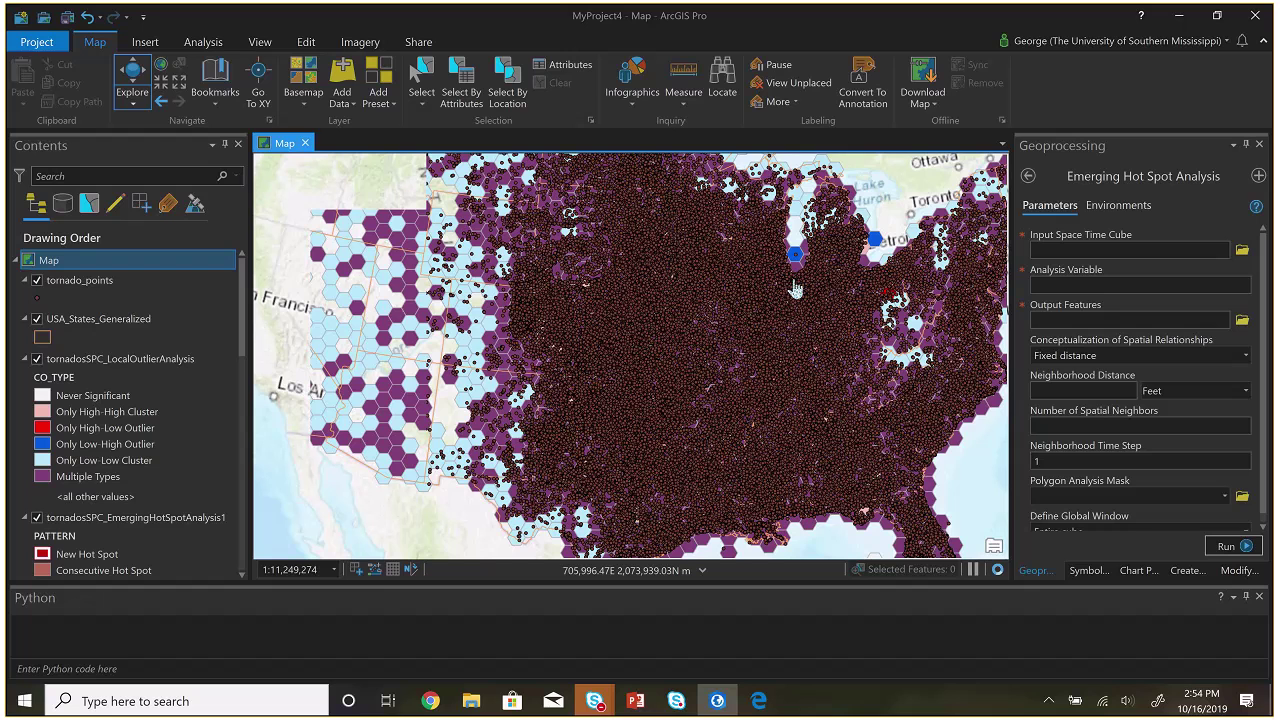
scroll(795, 289, "down", 3)
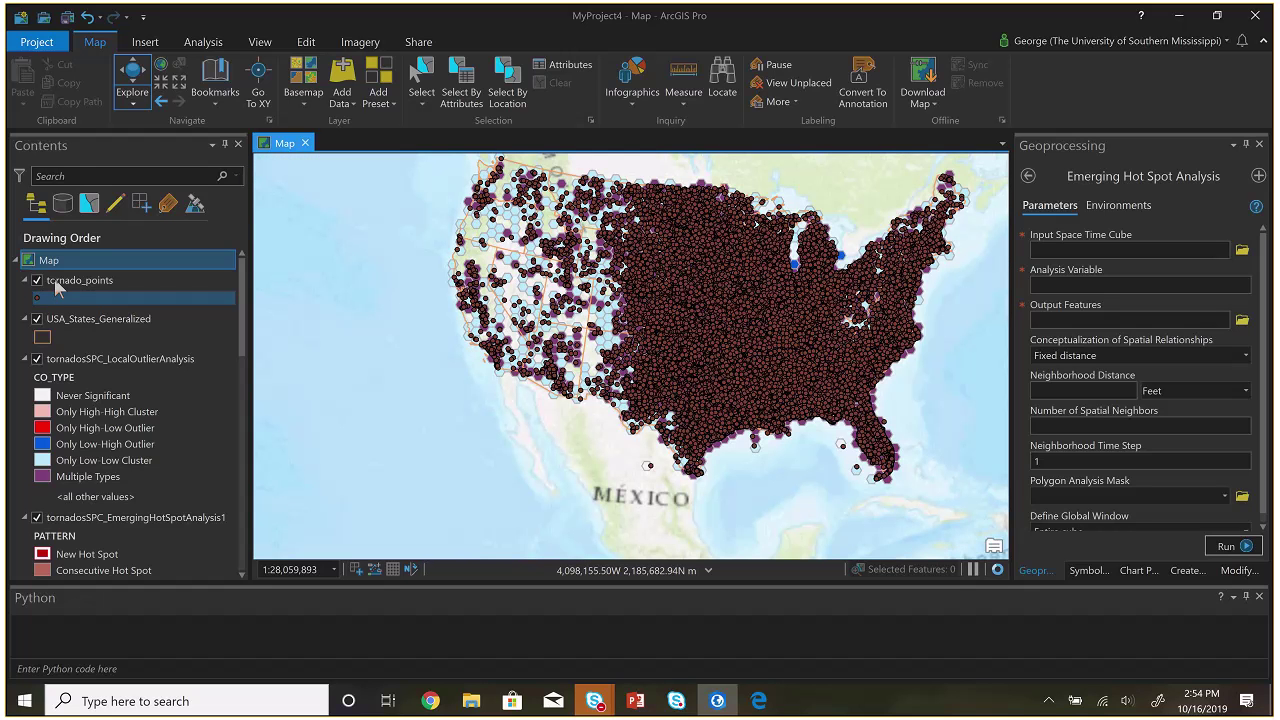
Turn off the tornado_points and tornadosSPC_LocalOutlierAnalysis layers to show the emerging hot spot results for the whole country
left_click(37, 281)
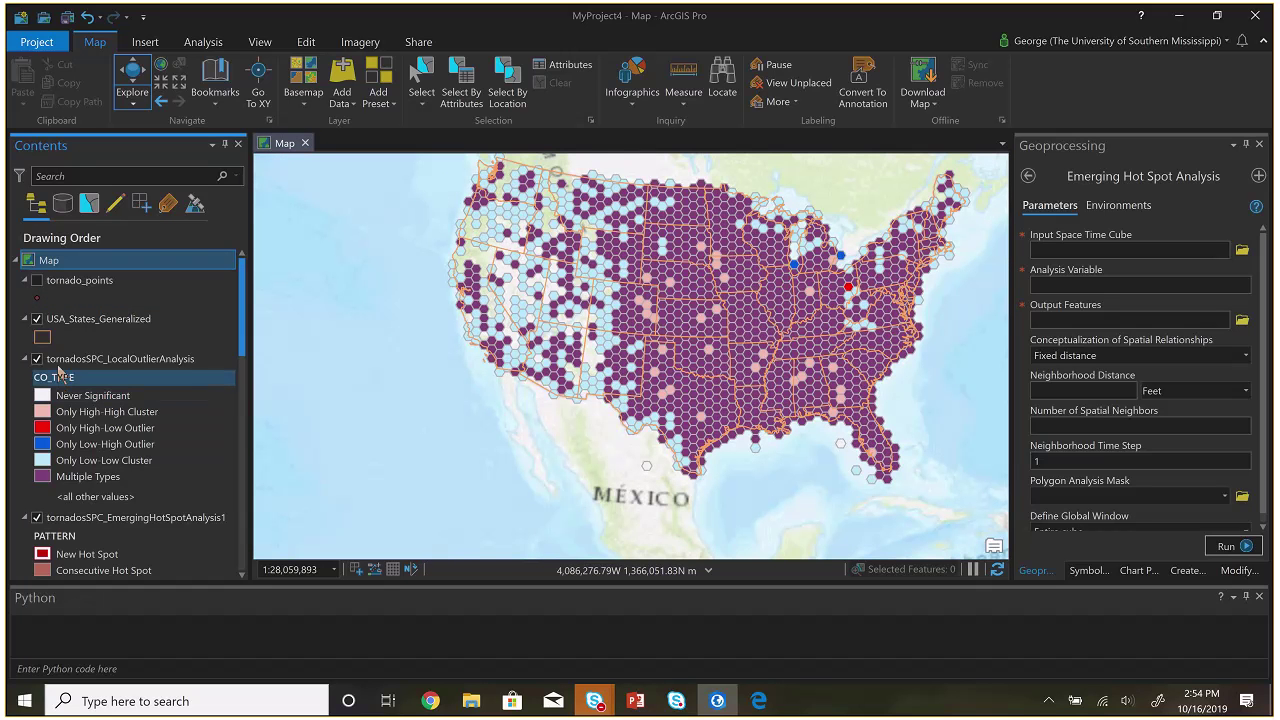
left_click(37, 359)
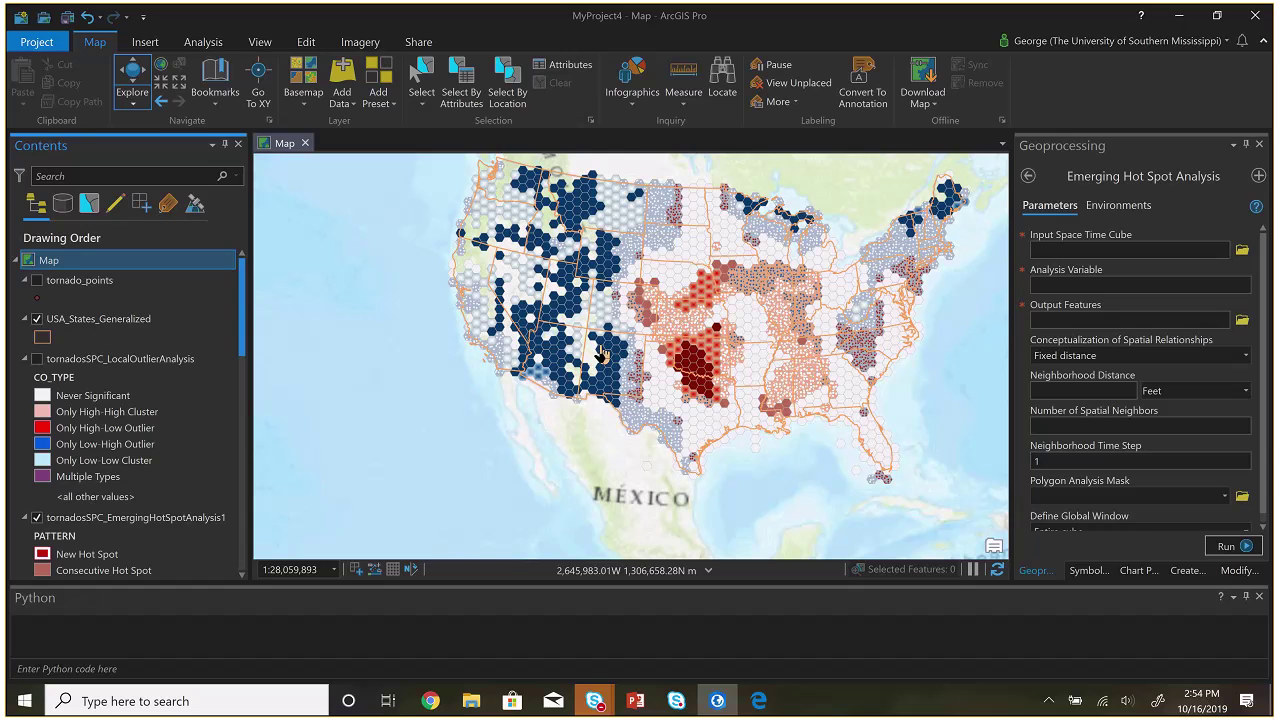
left_click_drag(748, 311, 733, 359)
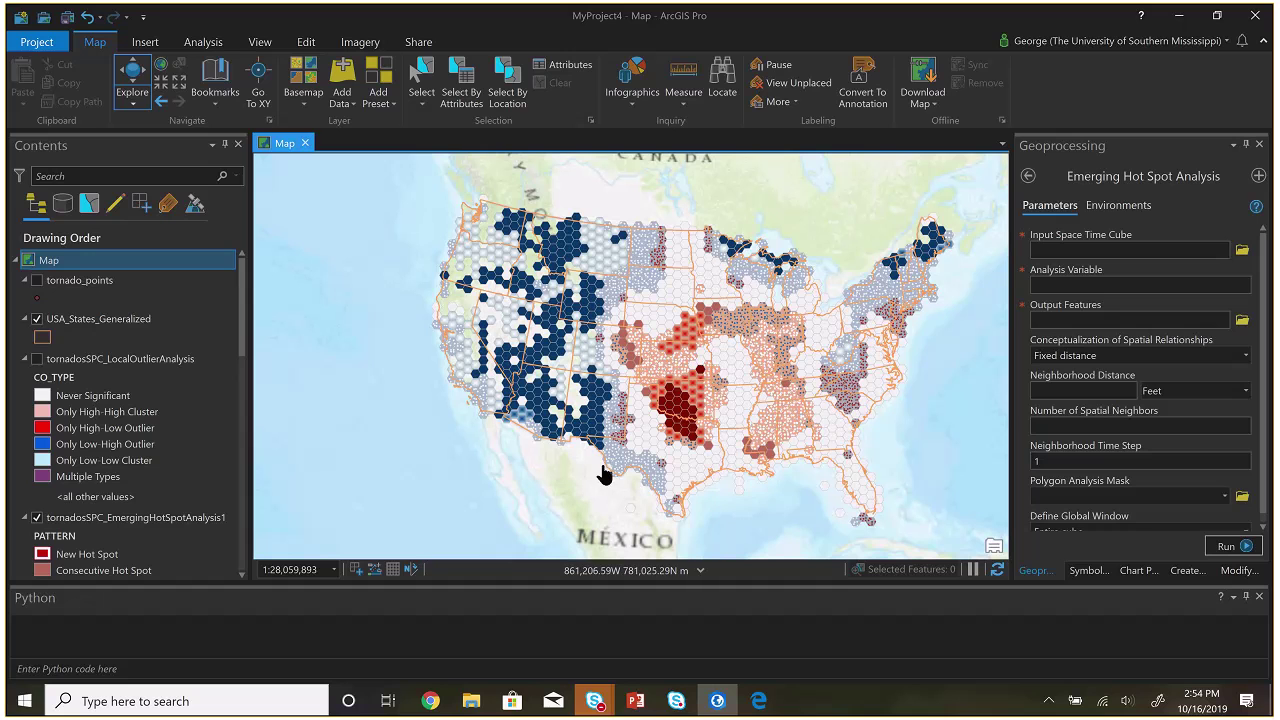
Switch to Chrome and open the University of Southern Mississippi Canvas login page
left_click(435, 697)
type("usm")
key("Return")
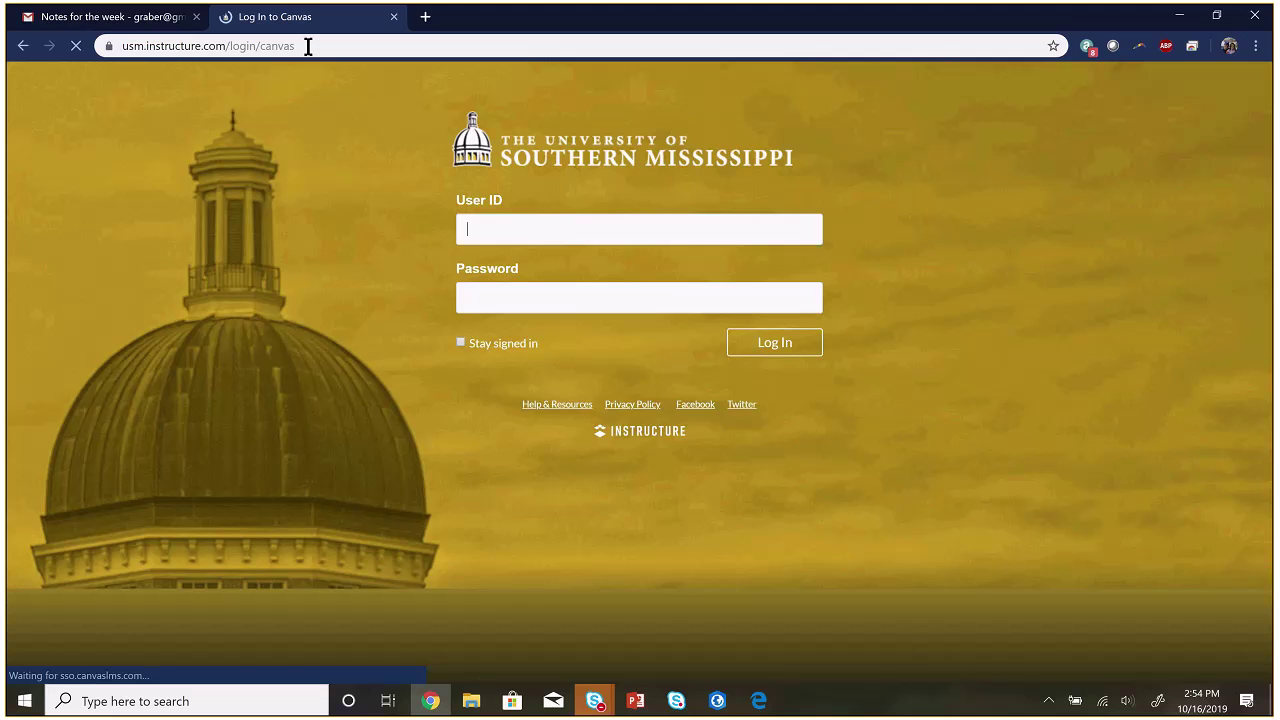
Try to log in to Canvas with the user ID and the account password
left_click(551, 224)
left_click(538, 268)
left_click(533, 293)
type("********")
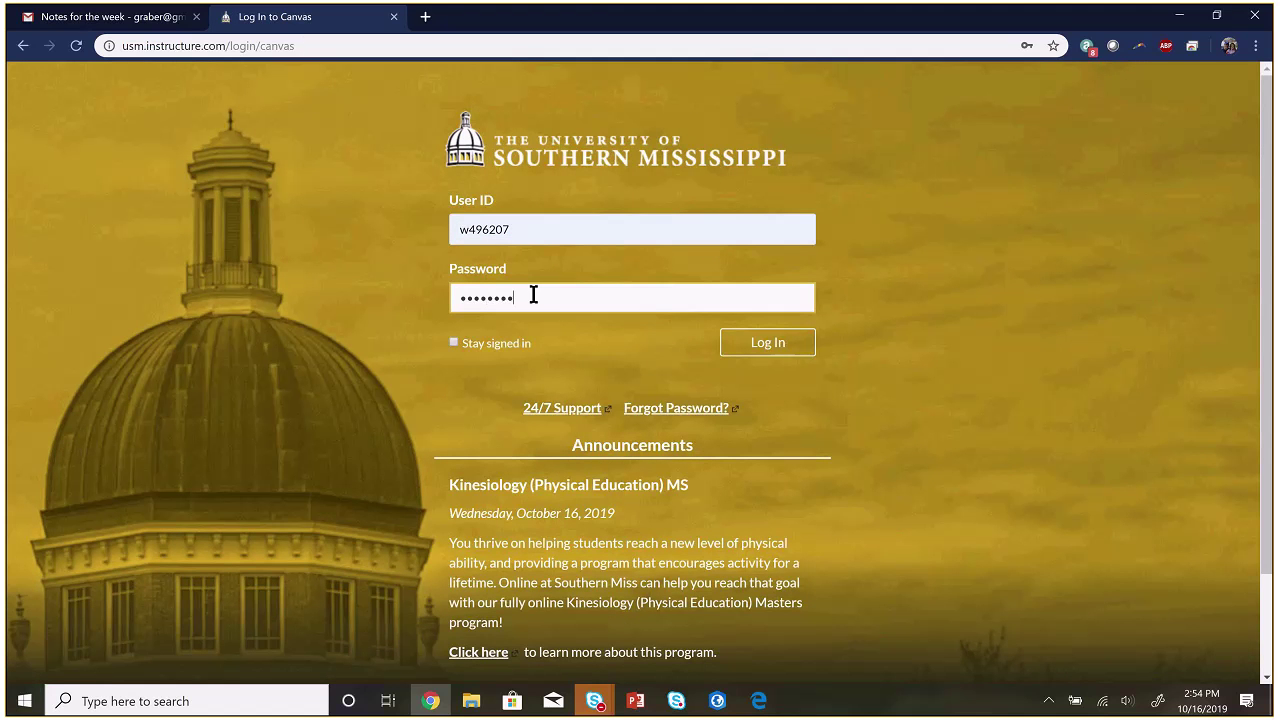
key("Return")
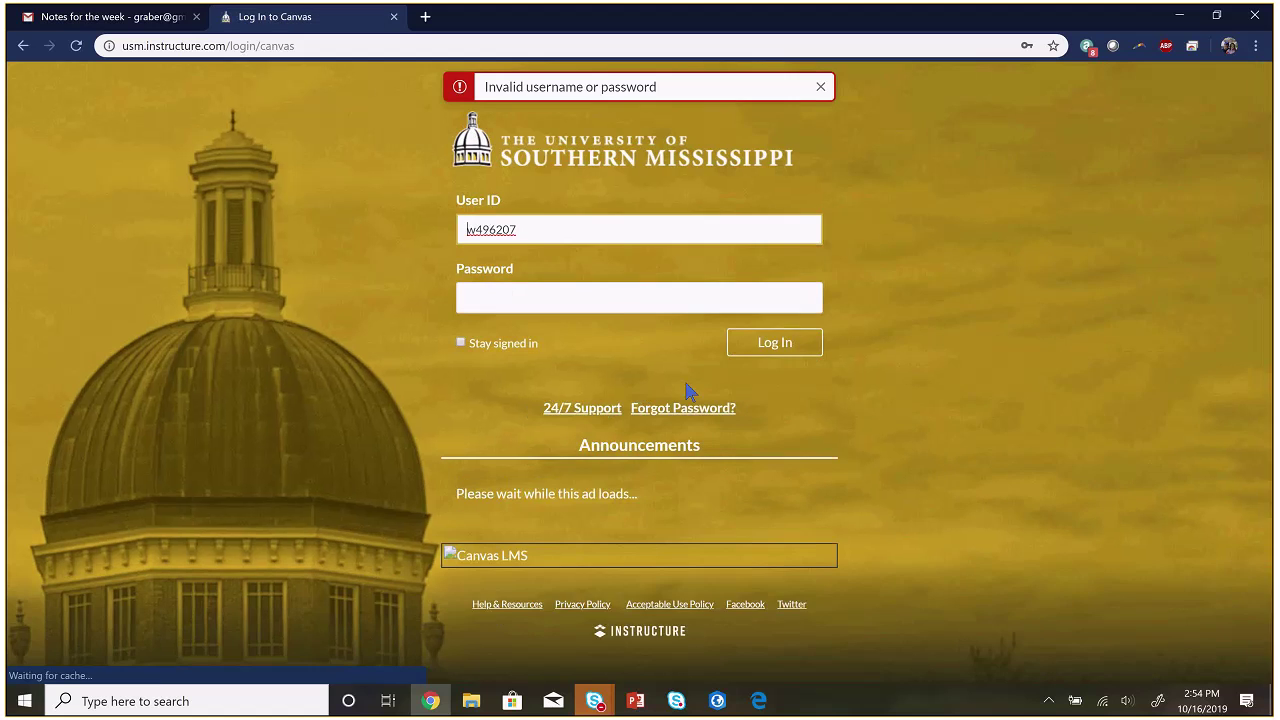
Re-enter the account password to log in to Canvas and dismiss the browser's offer to save it
left_click(626, 306)
type("*****")
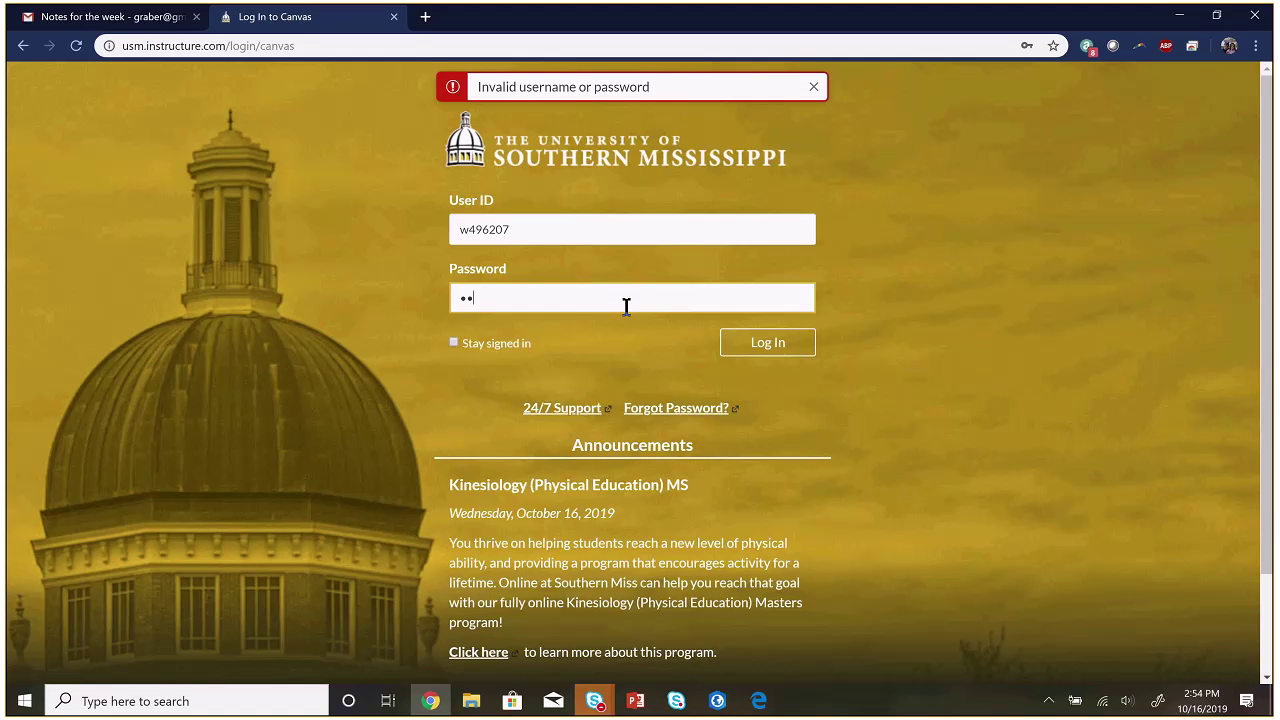
type("******")
left_click(760, 357)
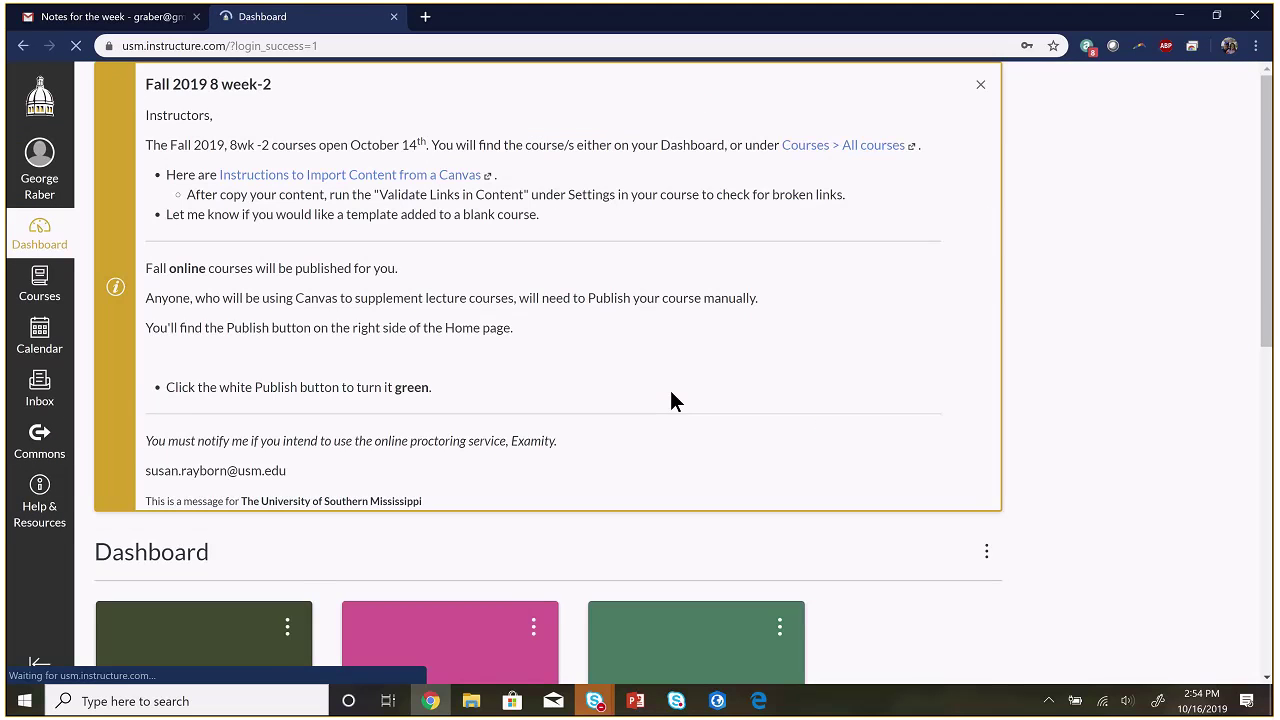
scroll(471, 447, "down", 1)
scroll(469, 445, "down", 1)
scroll(761, 153, "down", 1)
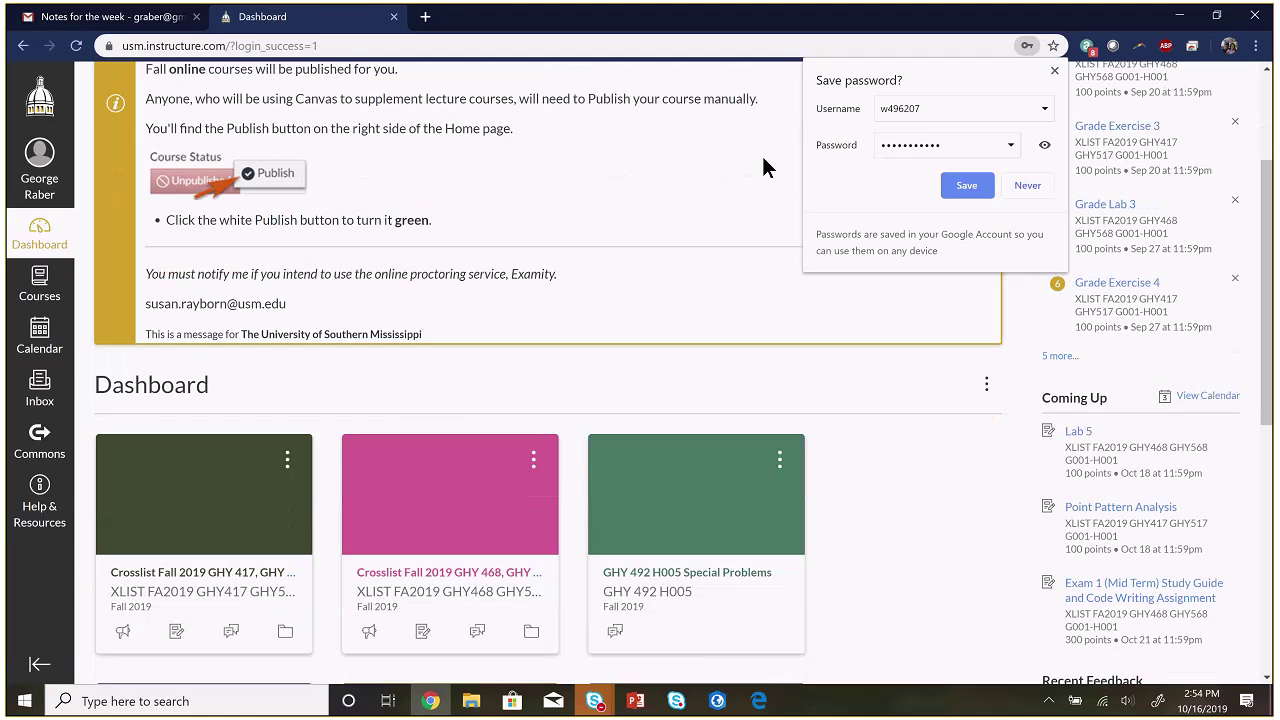
left_click(1052, 74)
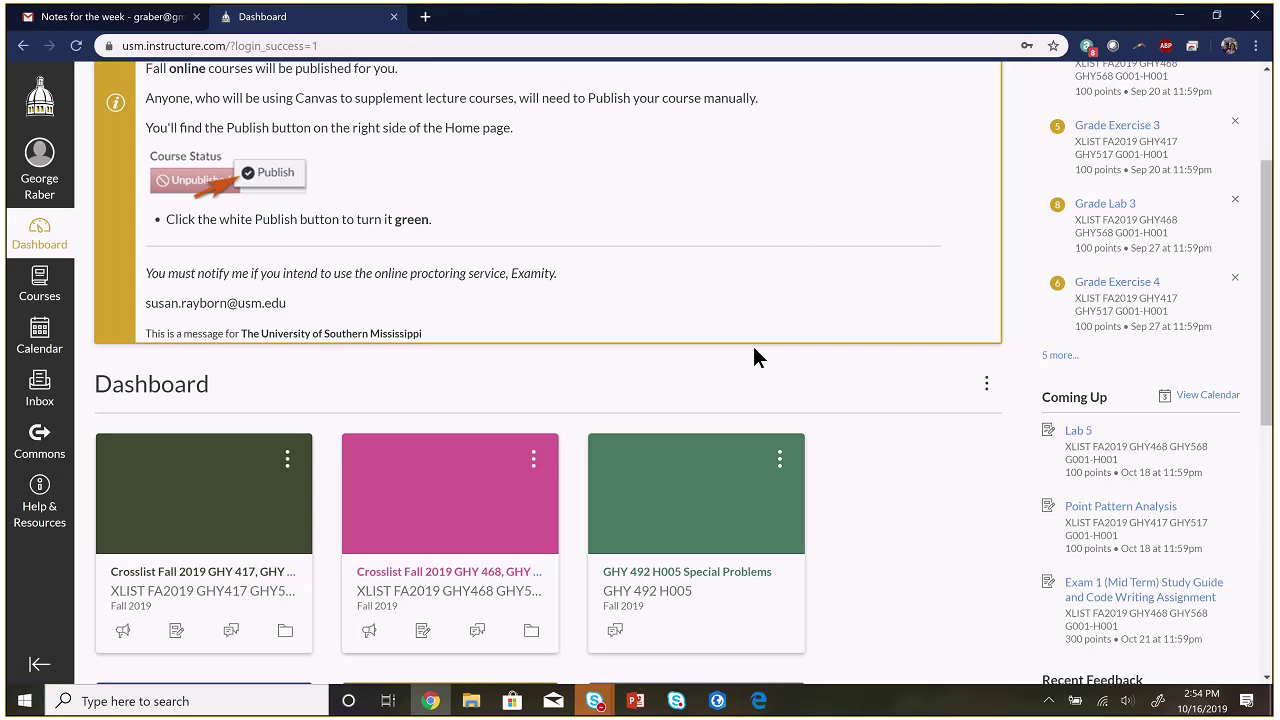
Open the Crosslist Fall 2019 GHY 417, GHY 517 course from the Canvas course list
scroll(754, 349, "up", 2)
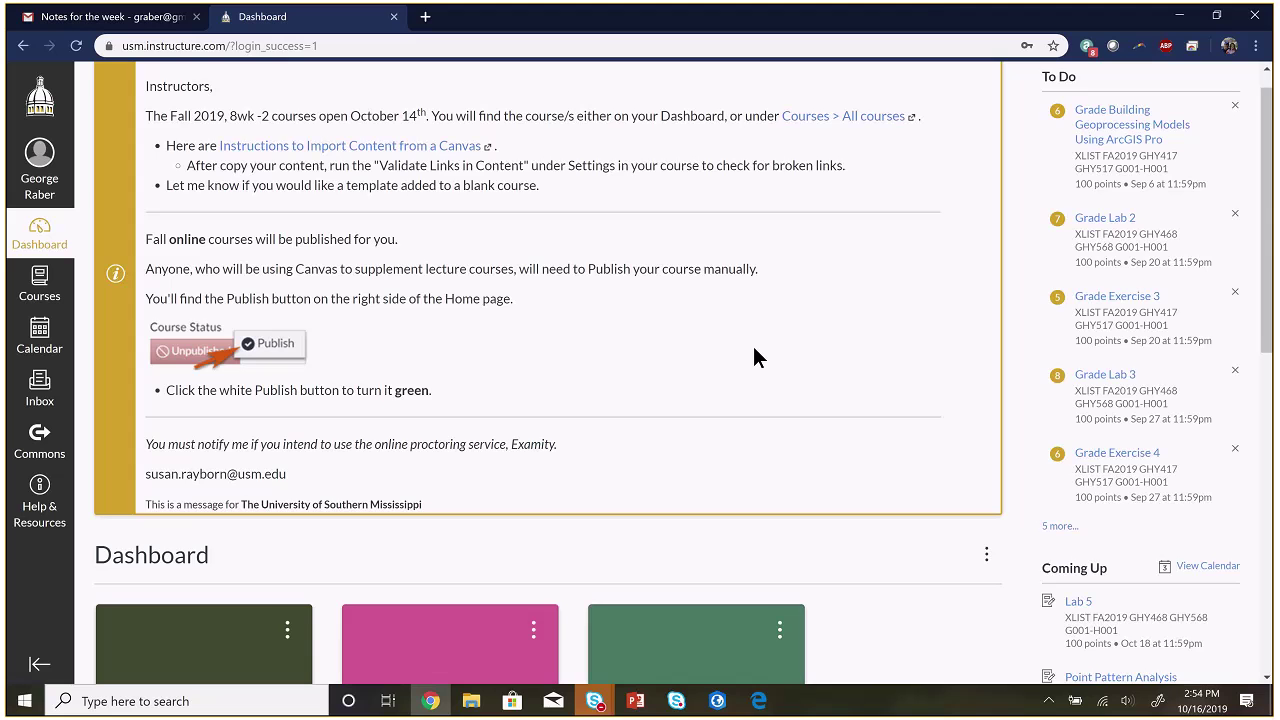
scroll(753, 357, "up", 1)
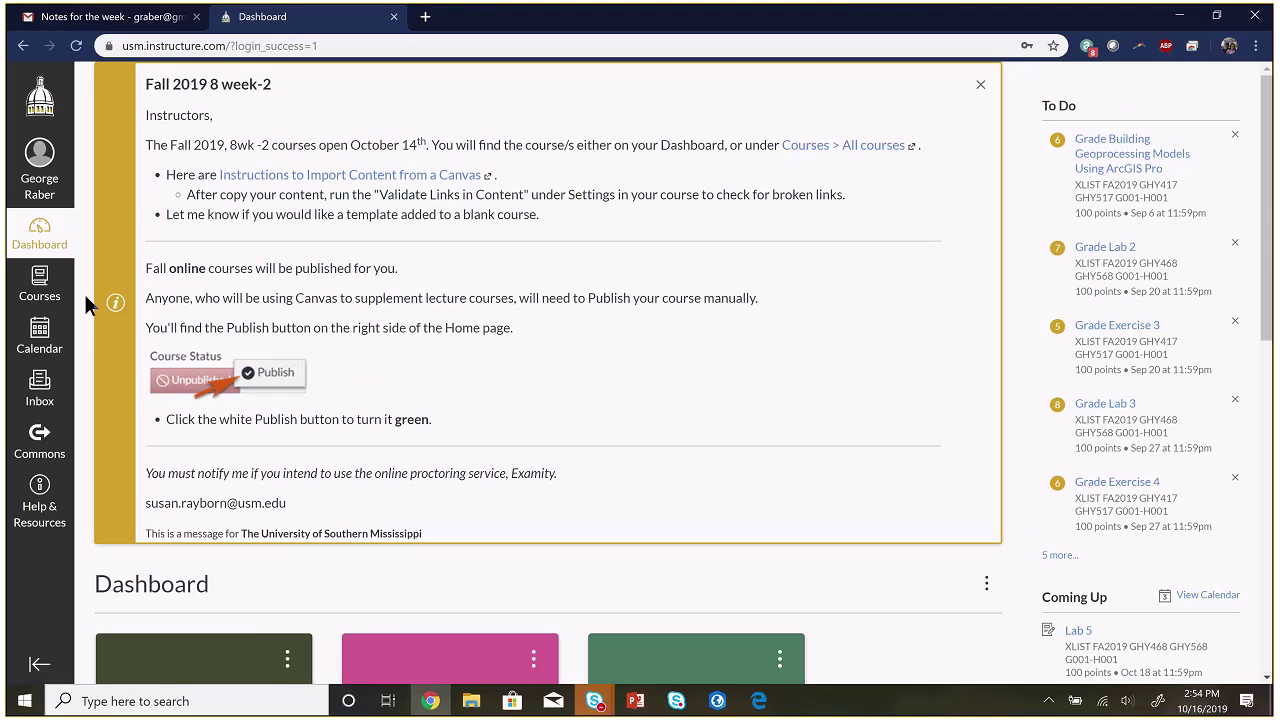
left_click(55, 300)
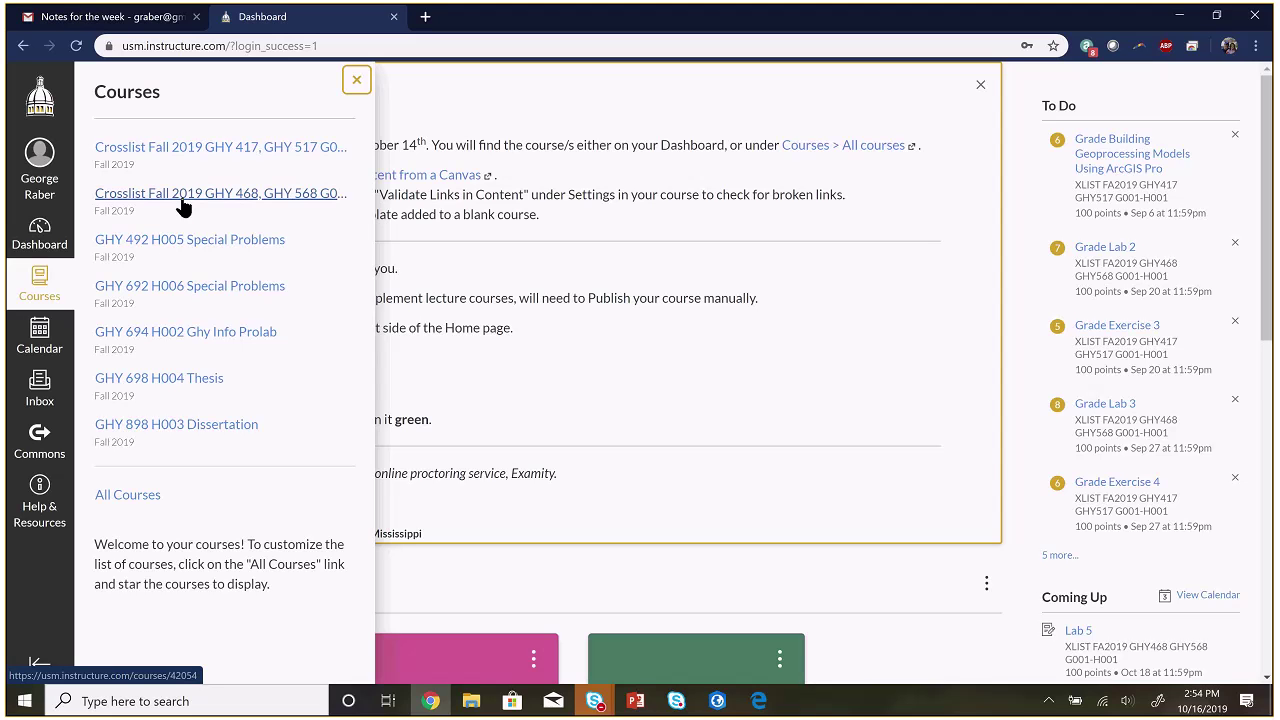
left_click(233, 152)
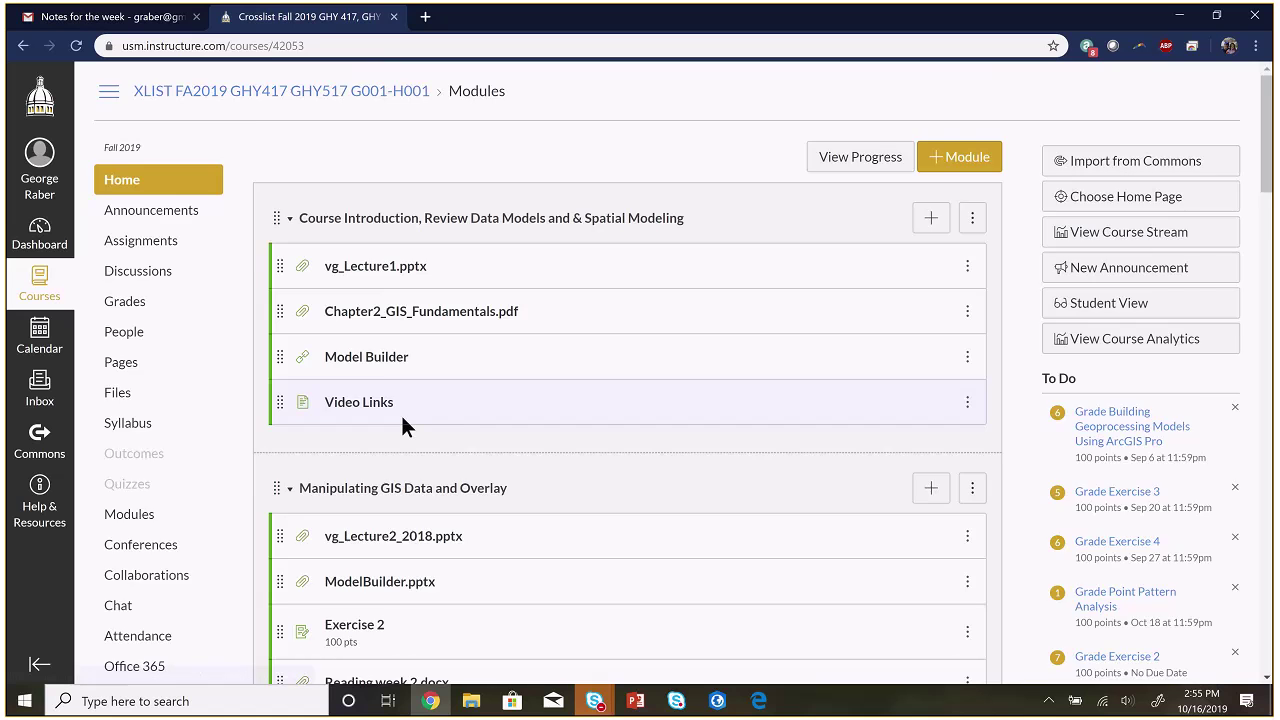
Open the Point and Area Spatial Auto-correlation Analysis assignment in the Point Pattern Analysis cont and Area Analysis module
scroll(401, 420, "down", 4)
scroll(403, 425, "down", 10)
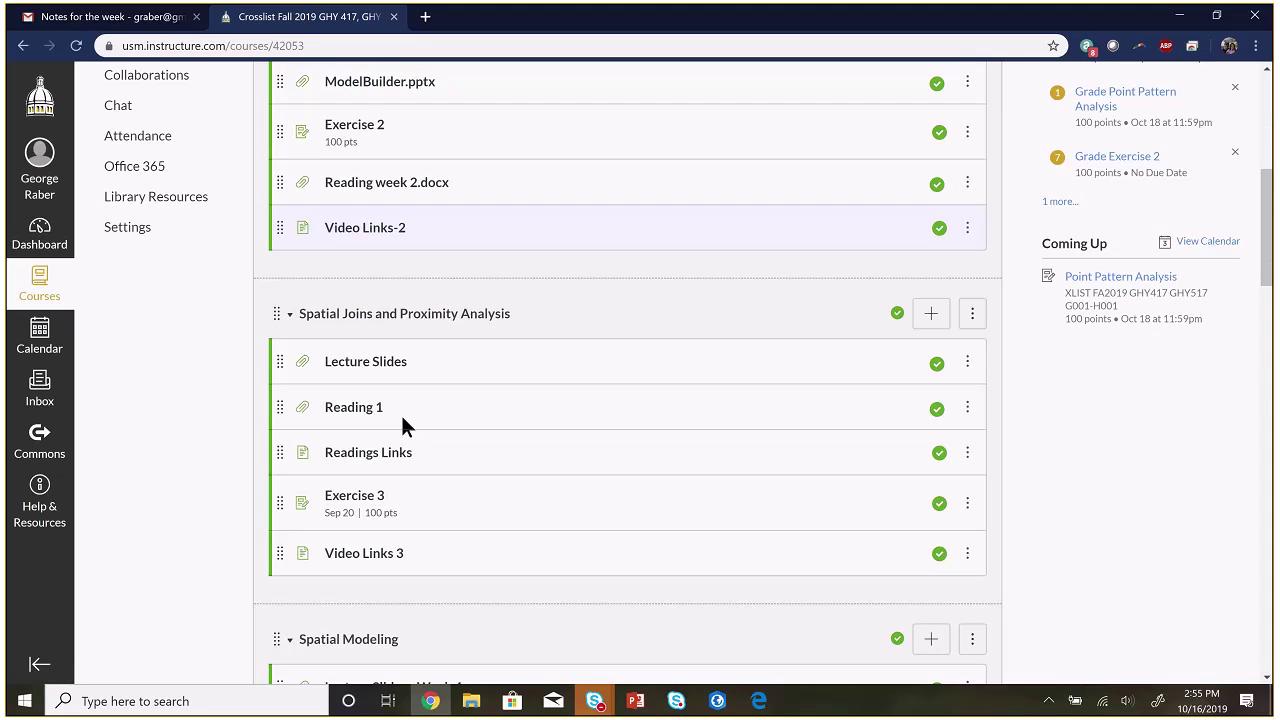
scroll(403, 427, "down", 5)
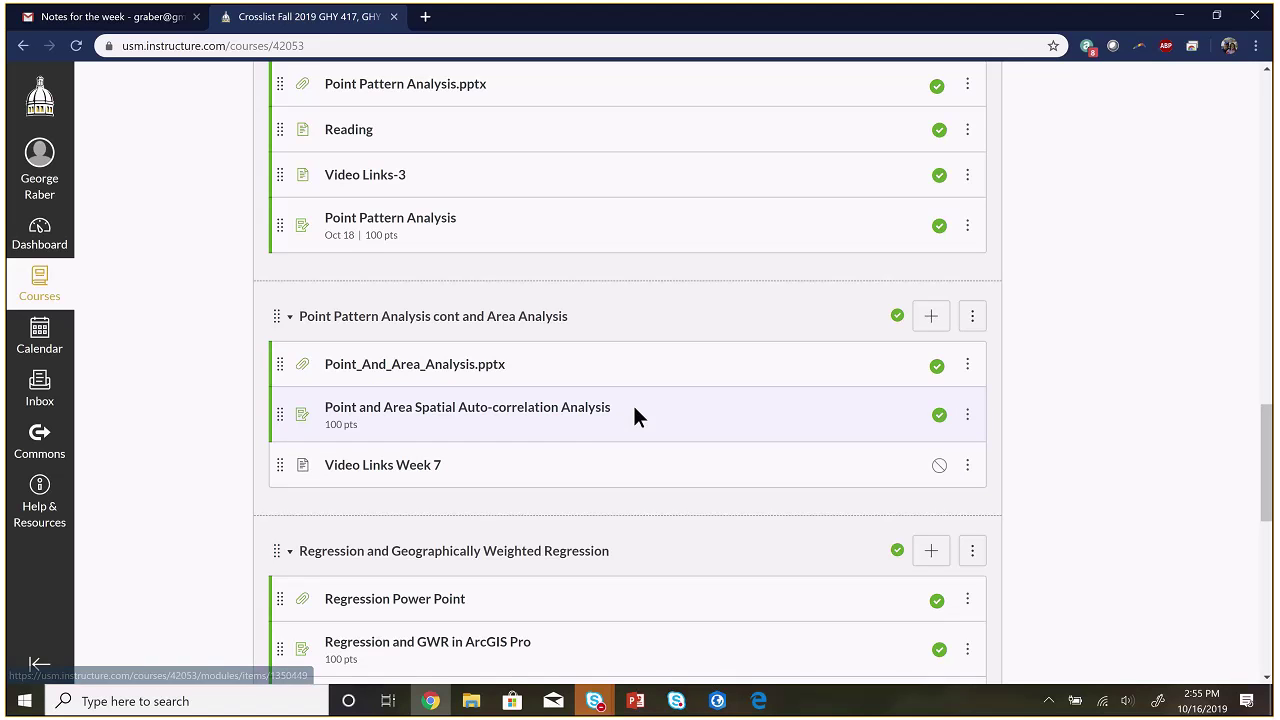
left_click(587, 417)
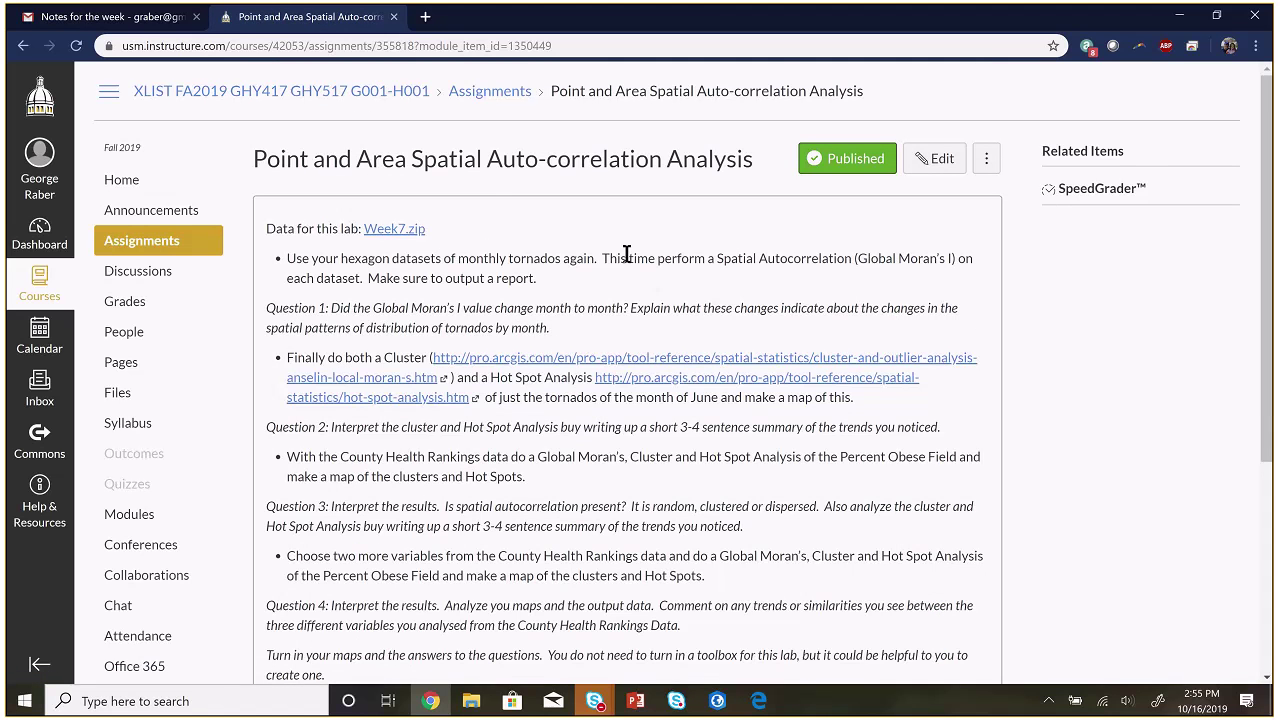
Examine the assignment's Global Moran's I and June cluster instructions, comparing them with the tornado hexagon map in ArcGIS Pro
scroll(470, 255, "down", 2)
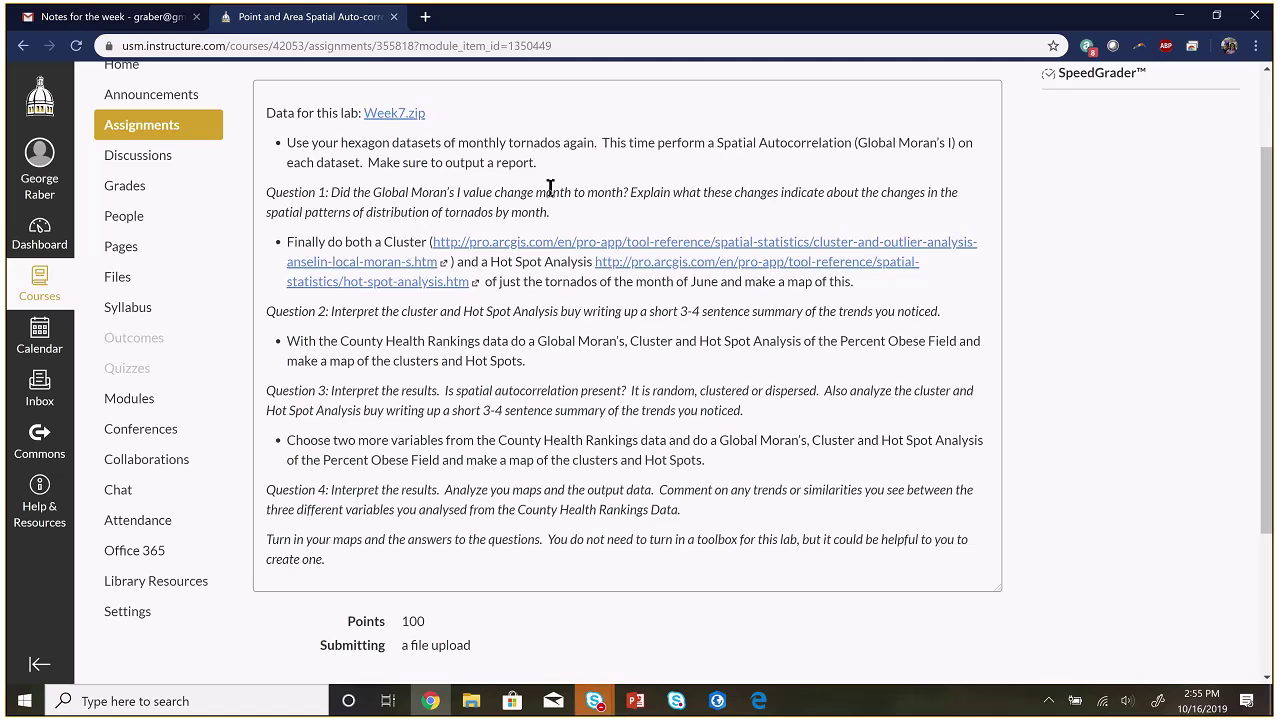
left_click_drag(550, 162, 256, 139)
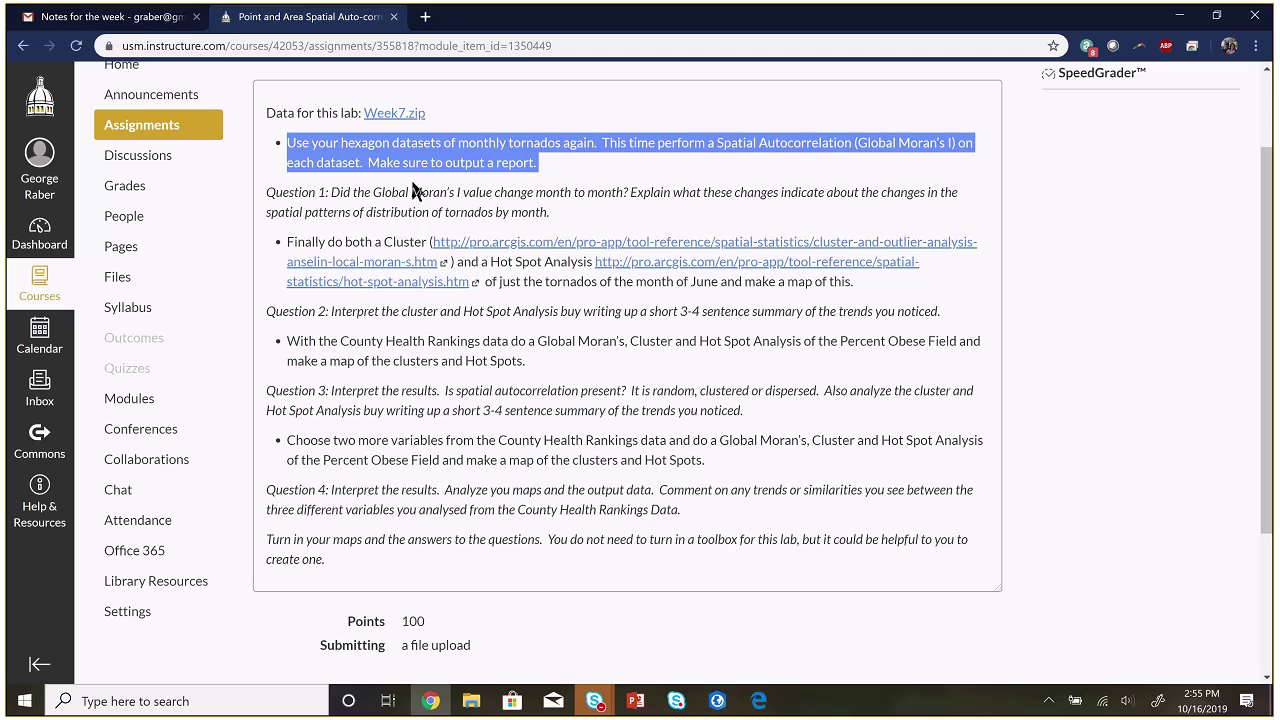
key("alt+Tab")
left_click(590, 199)
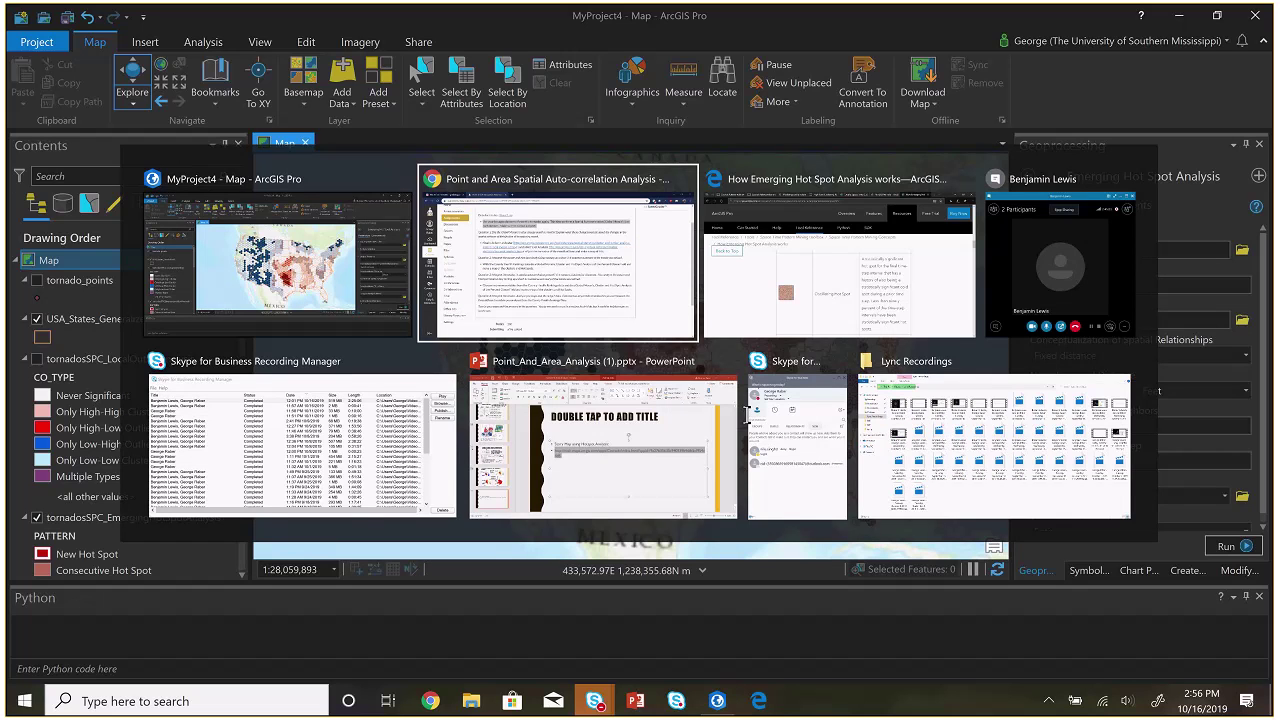
key("alt+Tab")
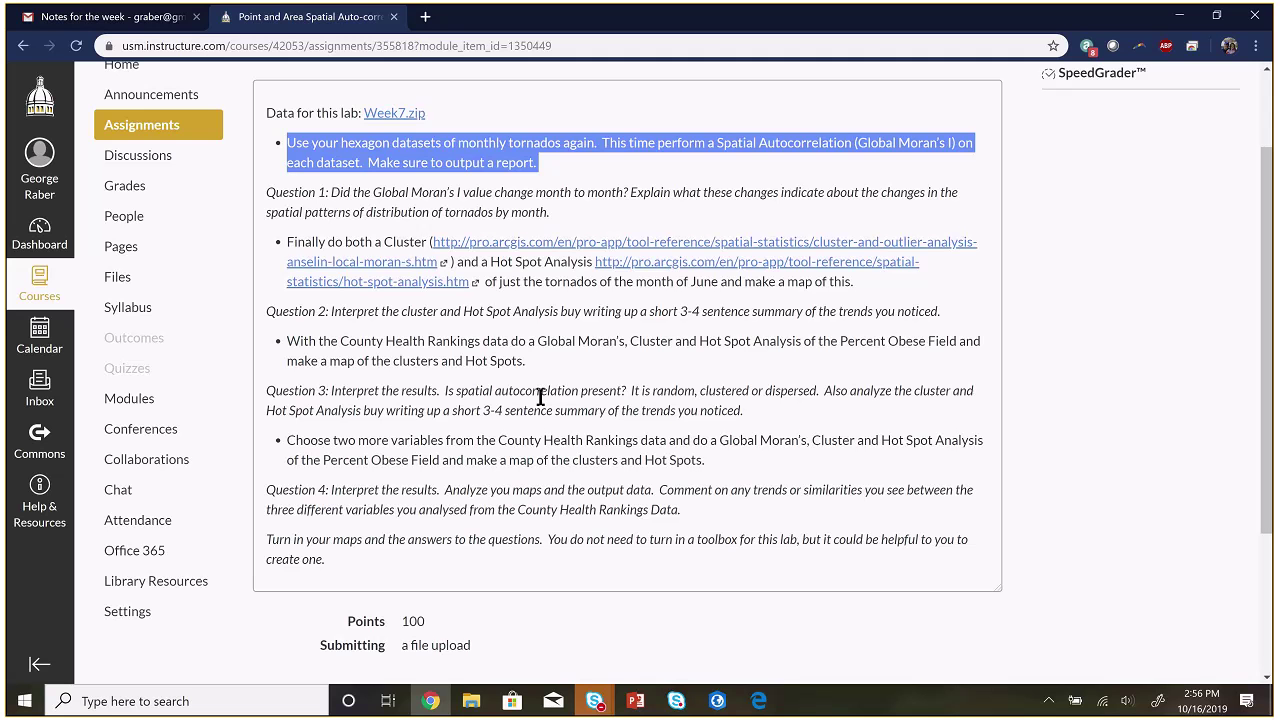
key("alt+Tab")
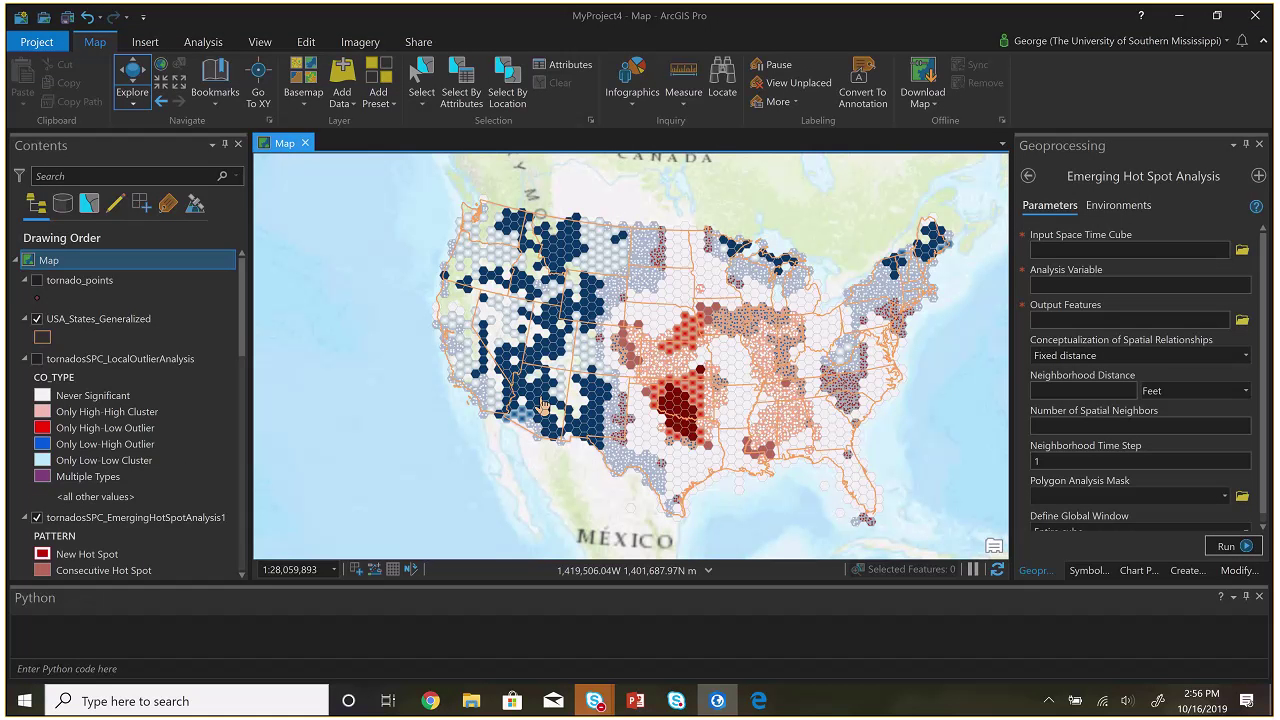
key("alt+Tab")
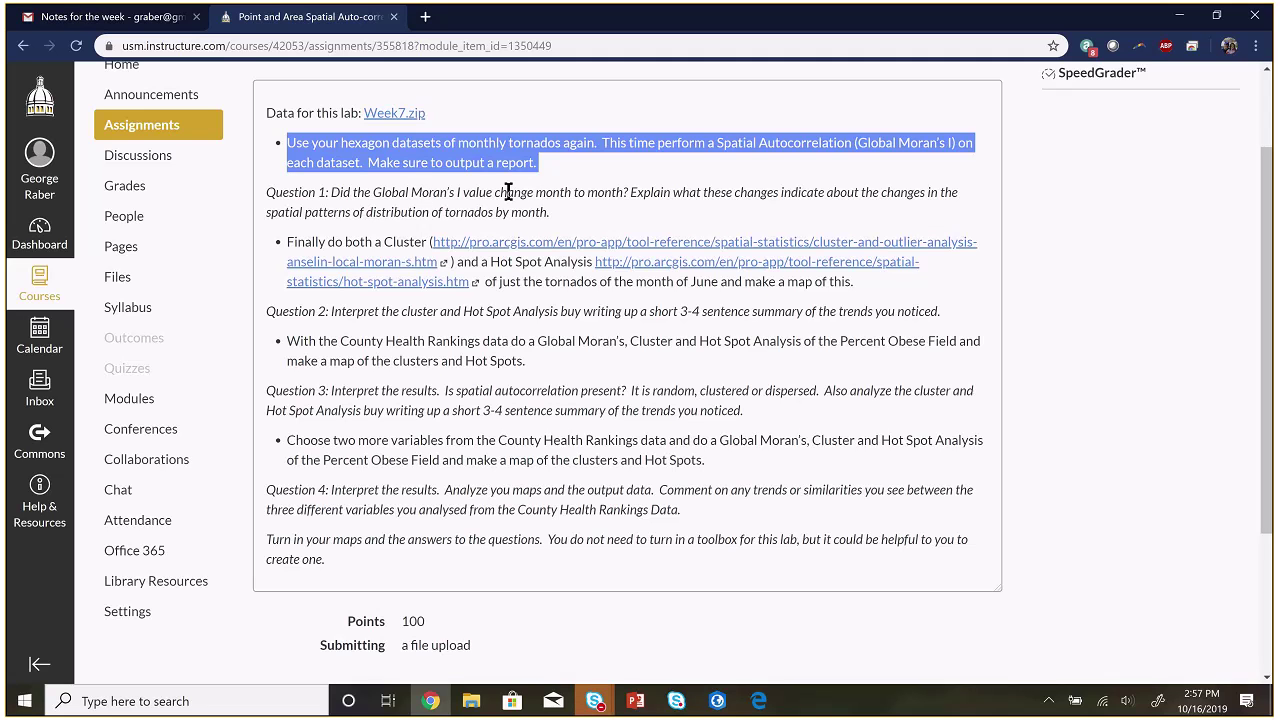
double_click(305, 243)
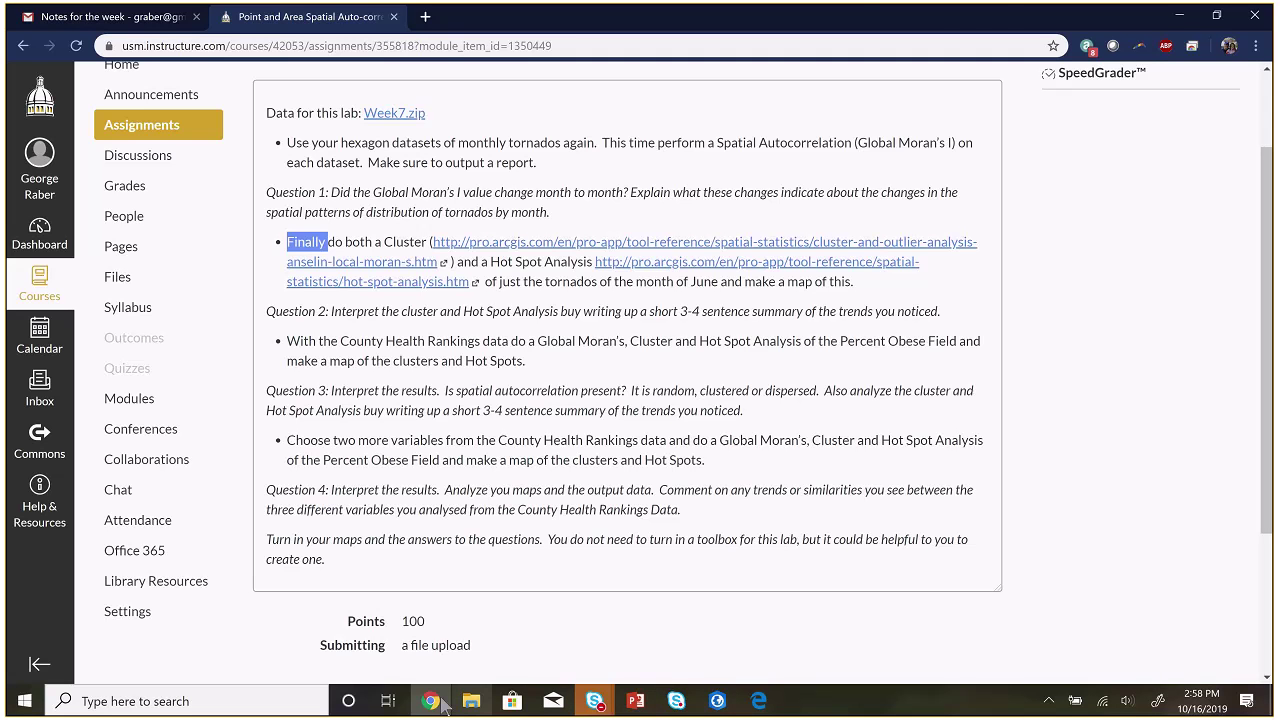
Switch to ArcGIS Pro and add the tornado_6 feature class from C:\temp\Week7.gdb to the map
left_click(1183, 17)
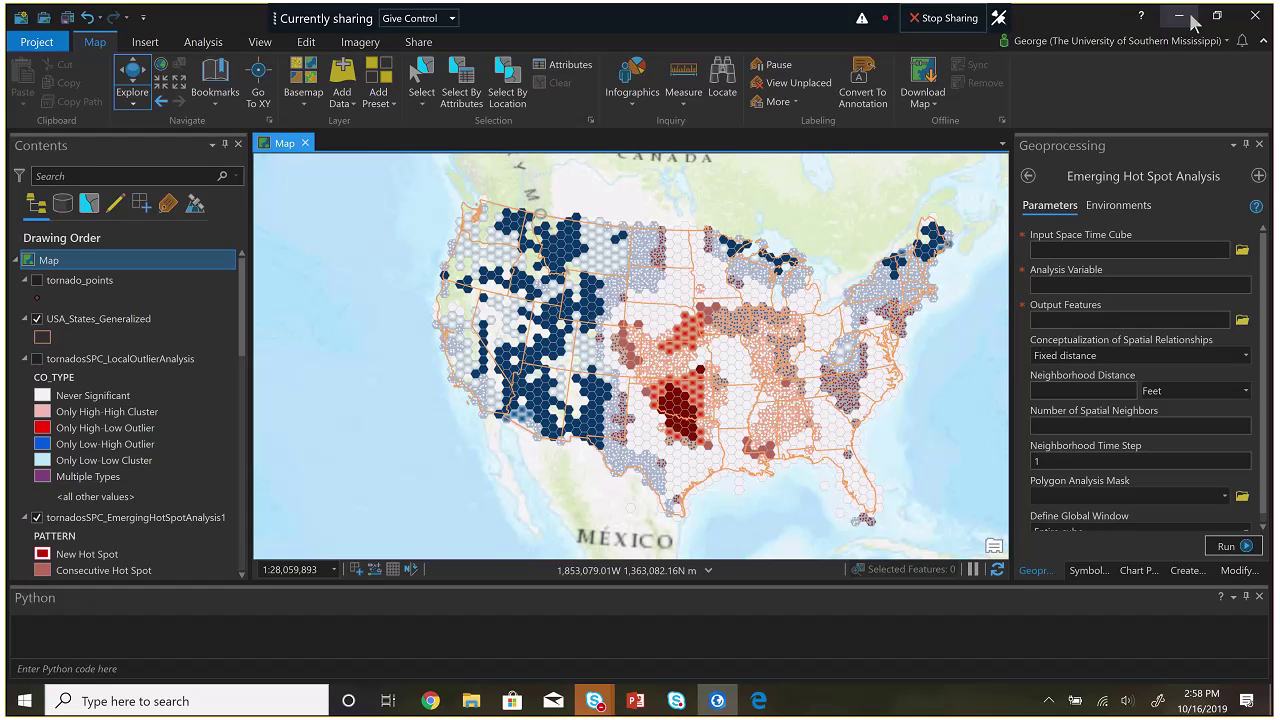
left_click(1088, 570)
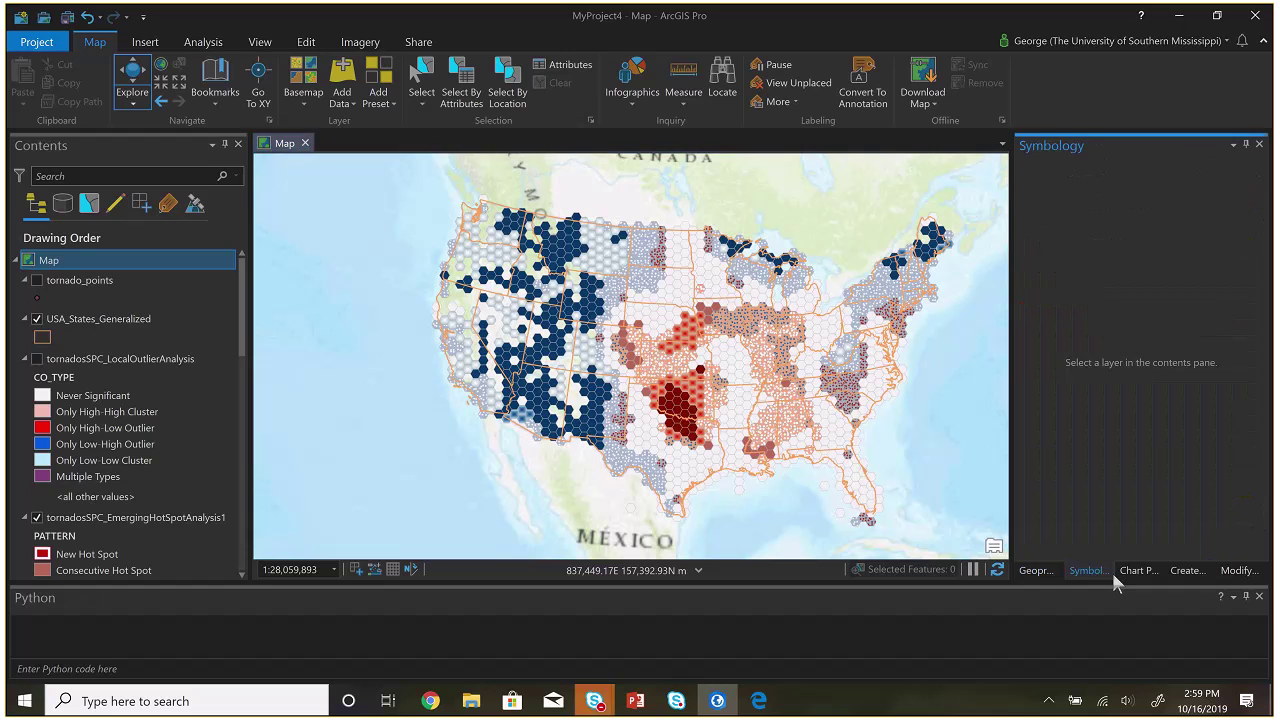
left_click(1050, 570)
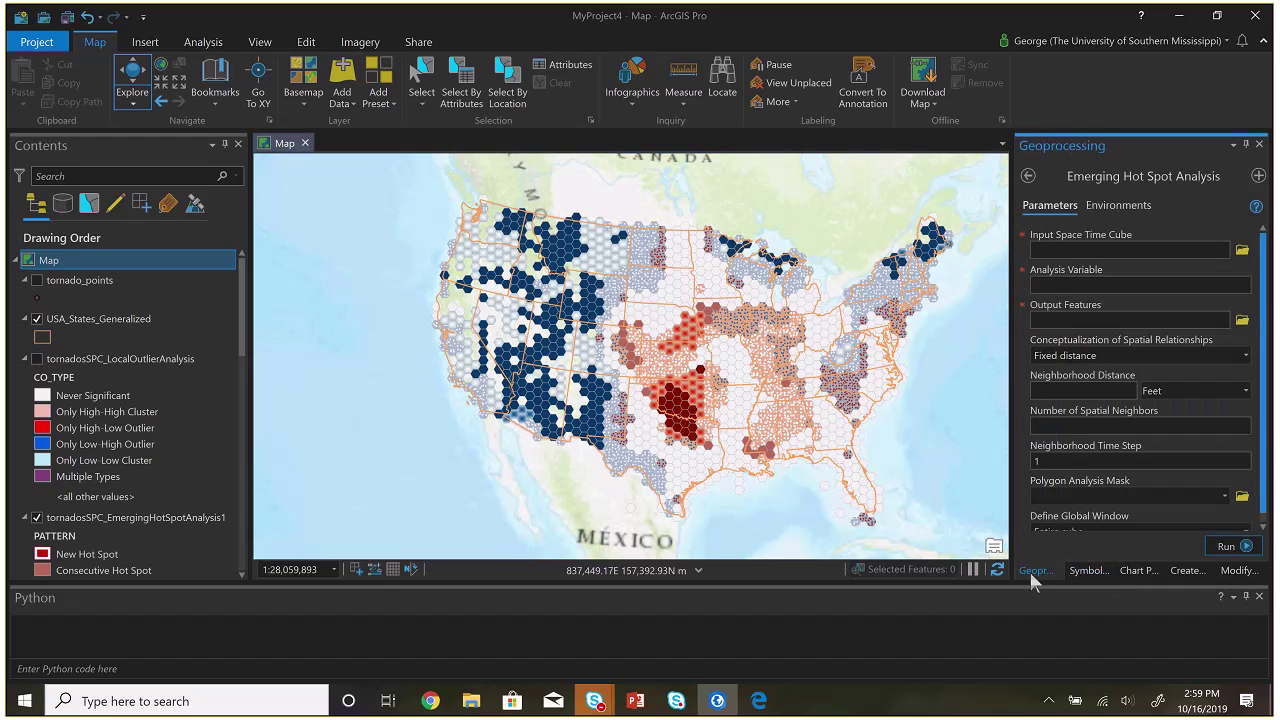
left_click(353, 93)
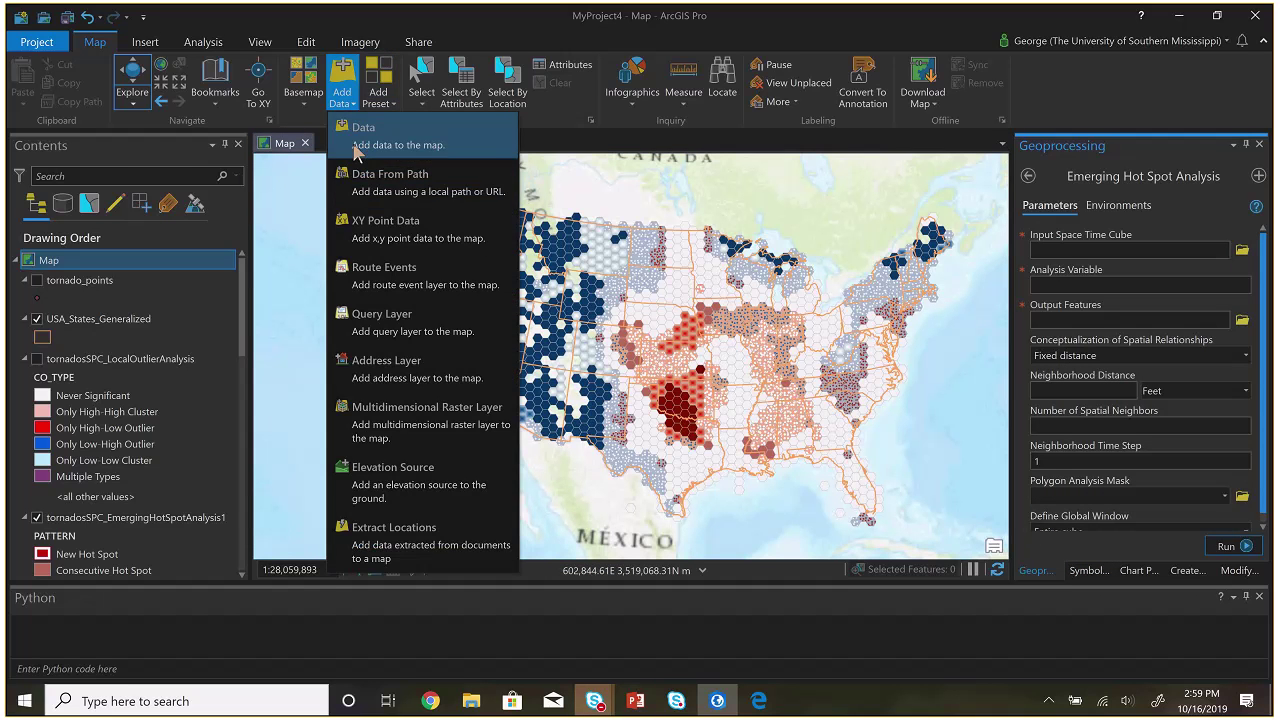
left_click(358, 148)
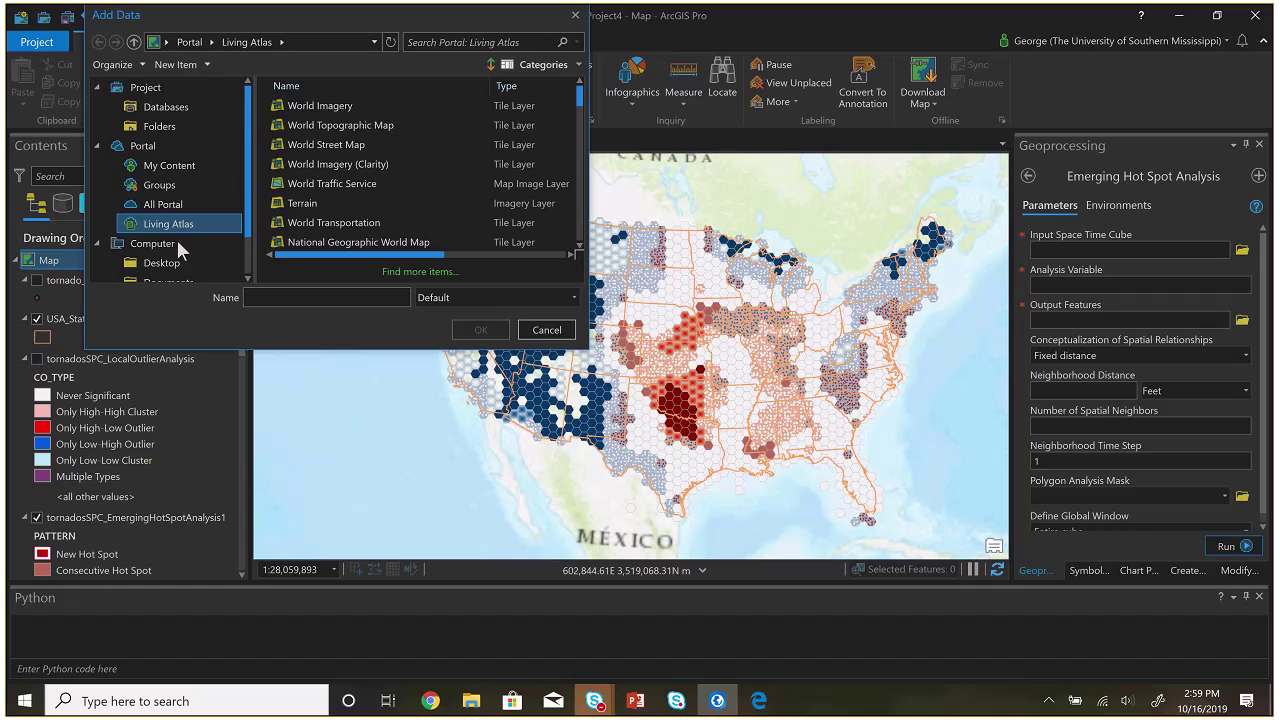
scroll(176, 240, "down", 1)
left_click(168, 265)
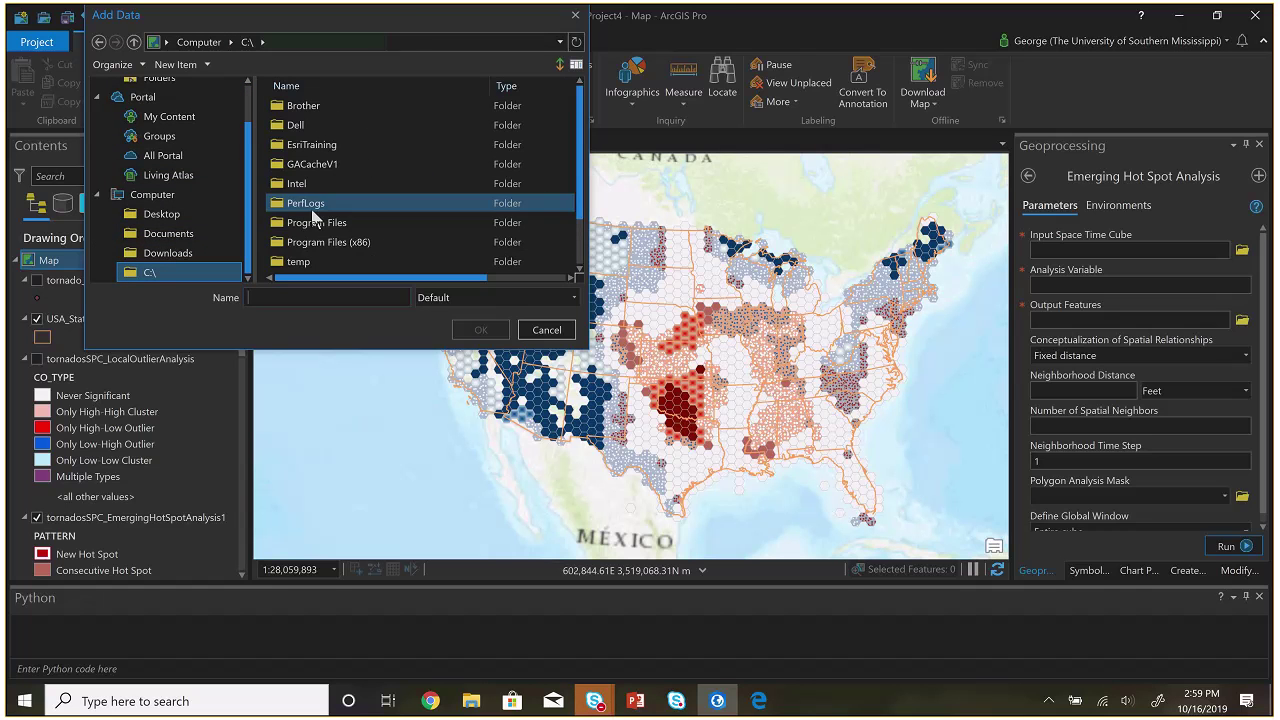
double_click(315, 259)
left_click(329, 243)
double_click(329, 243)
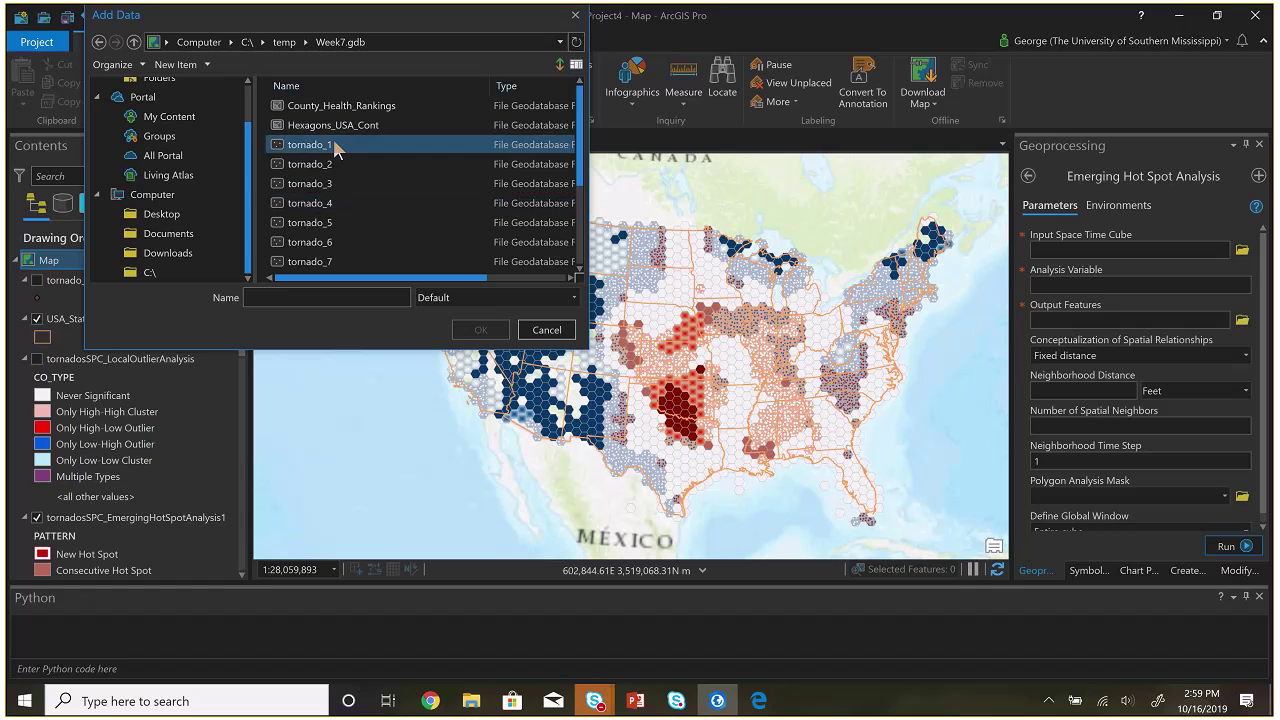
left_click(336, 242)
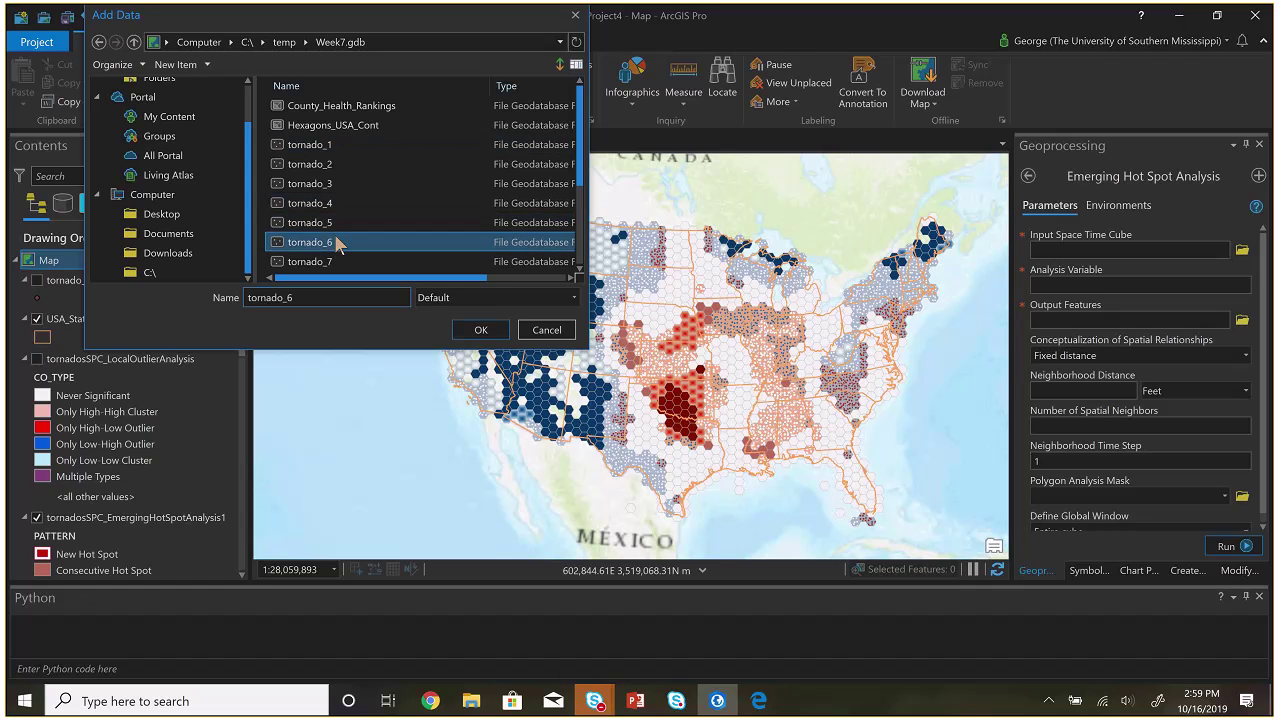
left_click(477, 330)
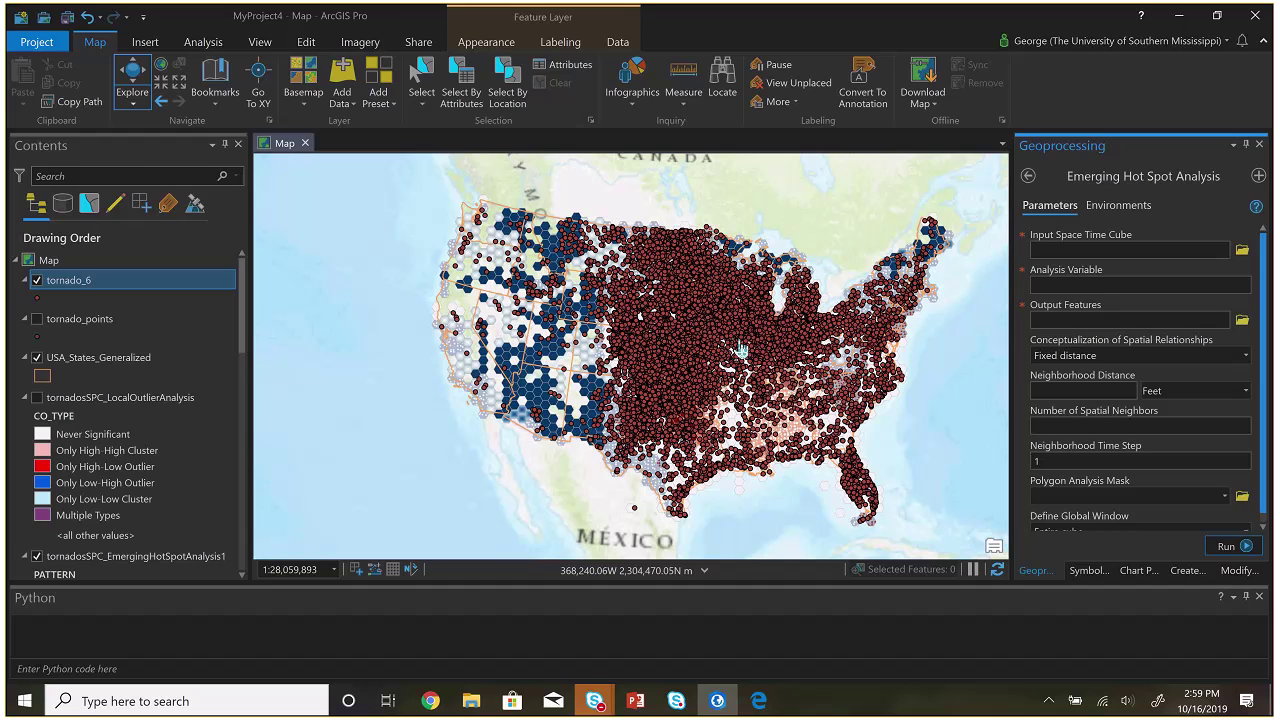
Add the Hexagons_USA_Cont feature class from Week7.gdb to the map
key("alt+Tab")
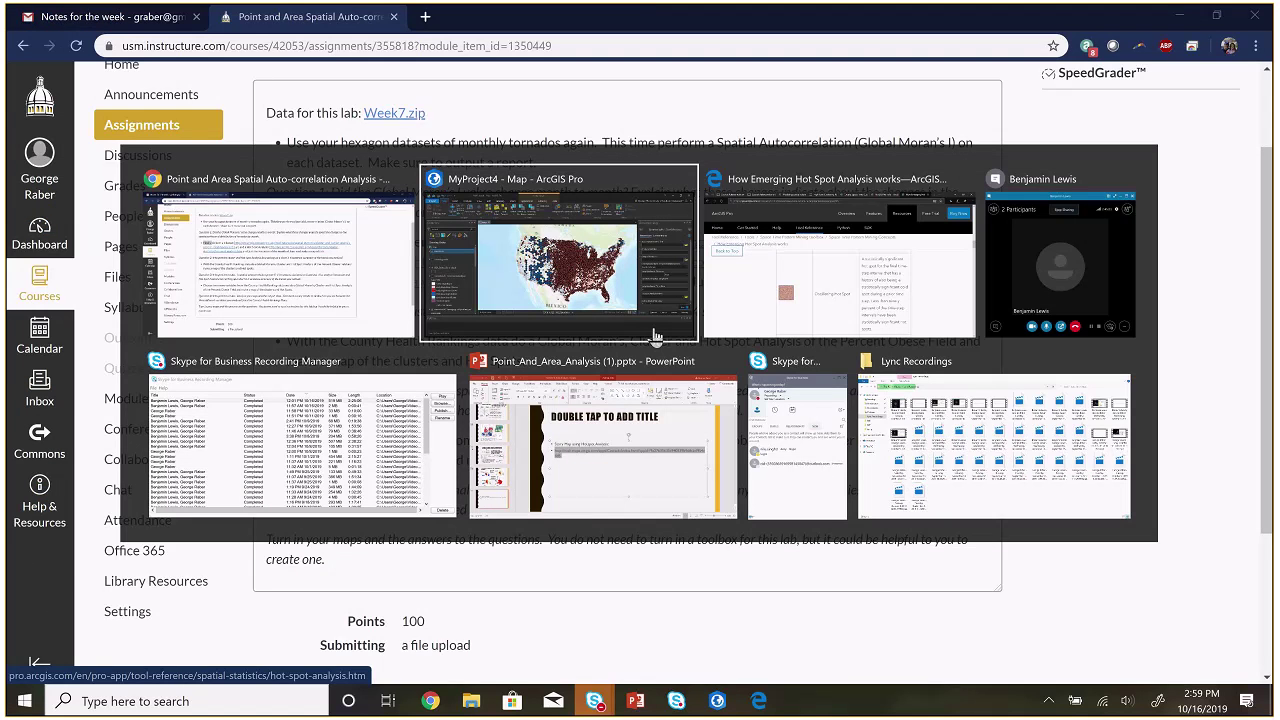
left_click(655, 335)
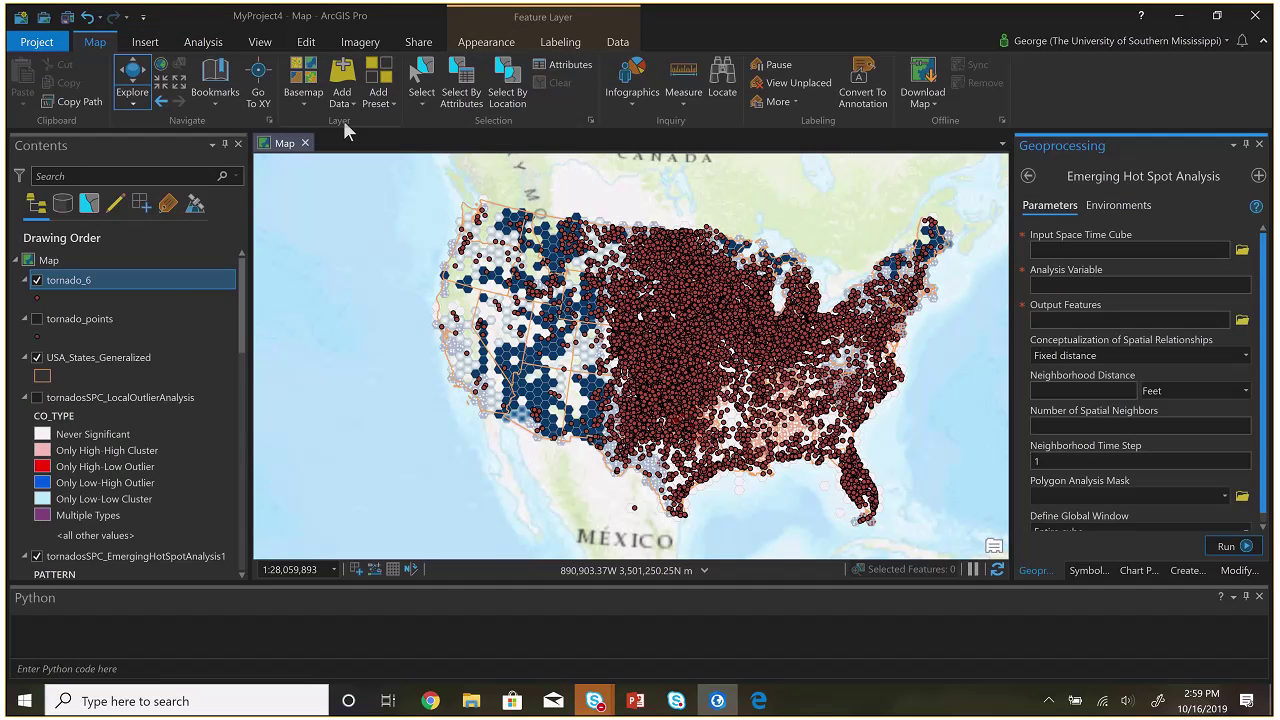
left_click(341, 78)
left_click(366, 127)
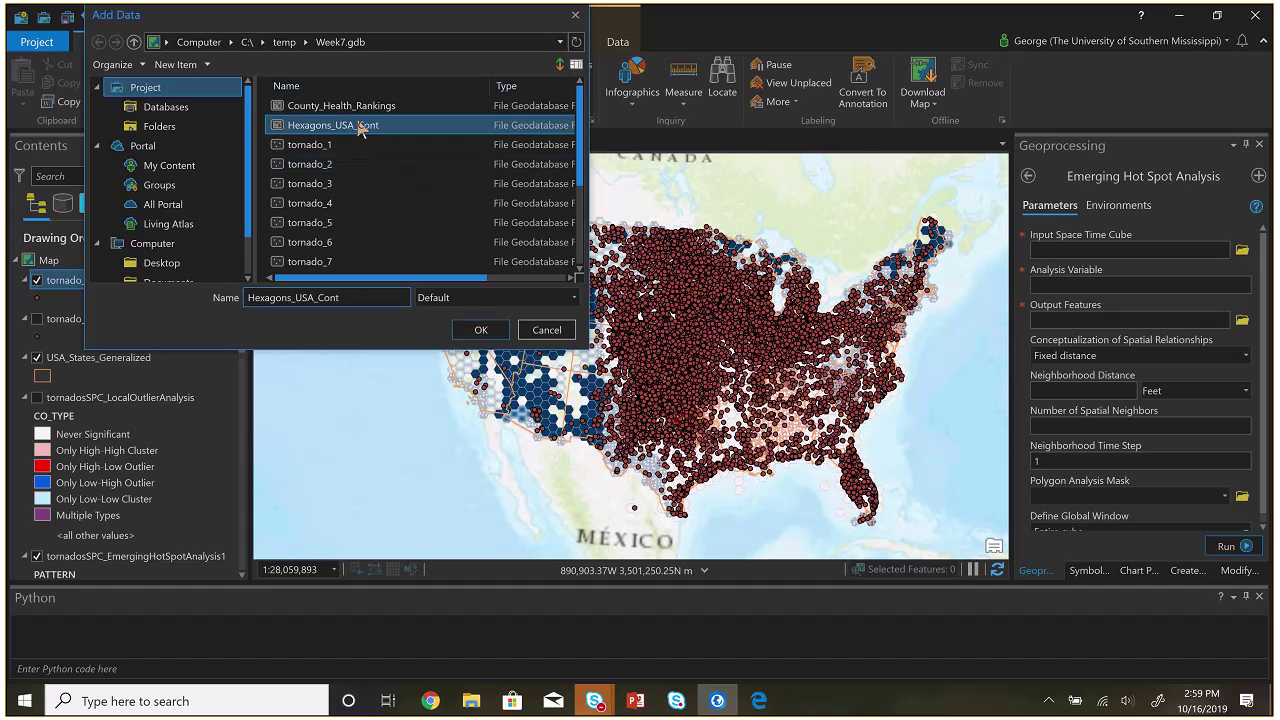
left_click(481, 330)
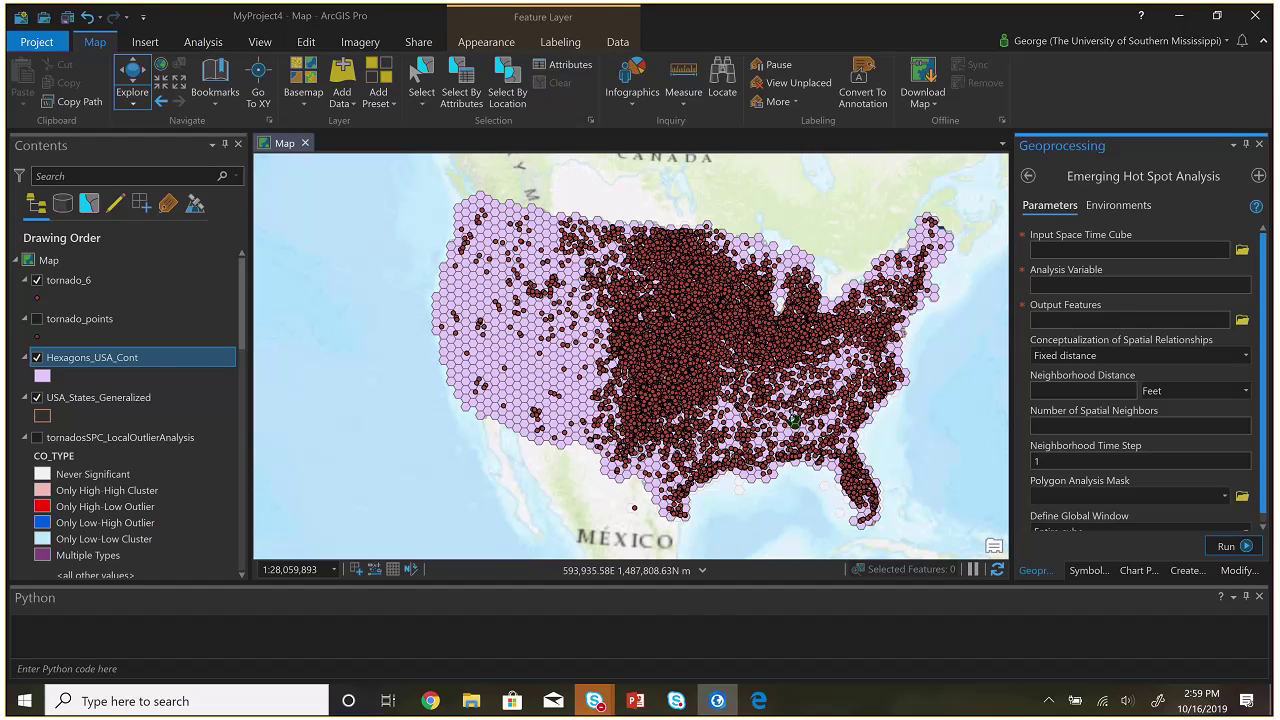
Switch to Chrome and review the County Health Rankings tasks with Questions 3 and 4, highlighting each passage
key("alt+Tab")
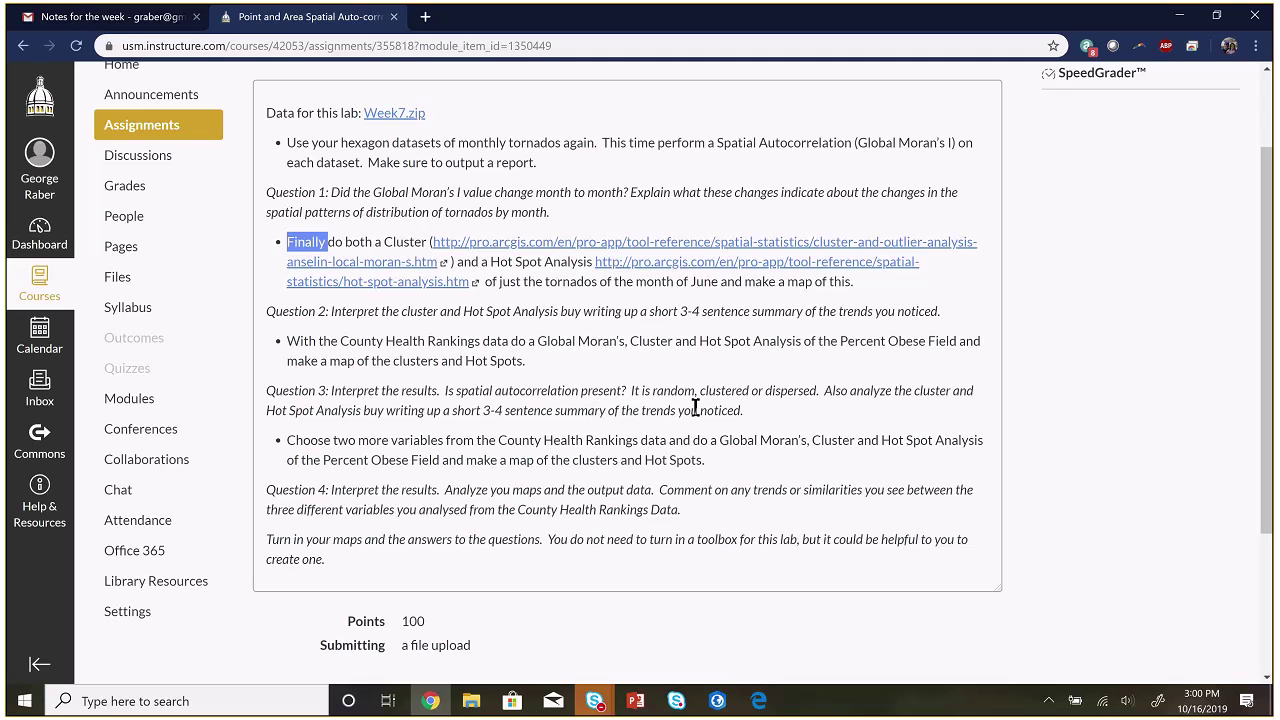
mouse_move(744, 410)
left_mouse_down()
mouse_move(414, 412)
mouse_move(306, 392)
mouse_move(253, 338)
left_mouse_up()
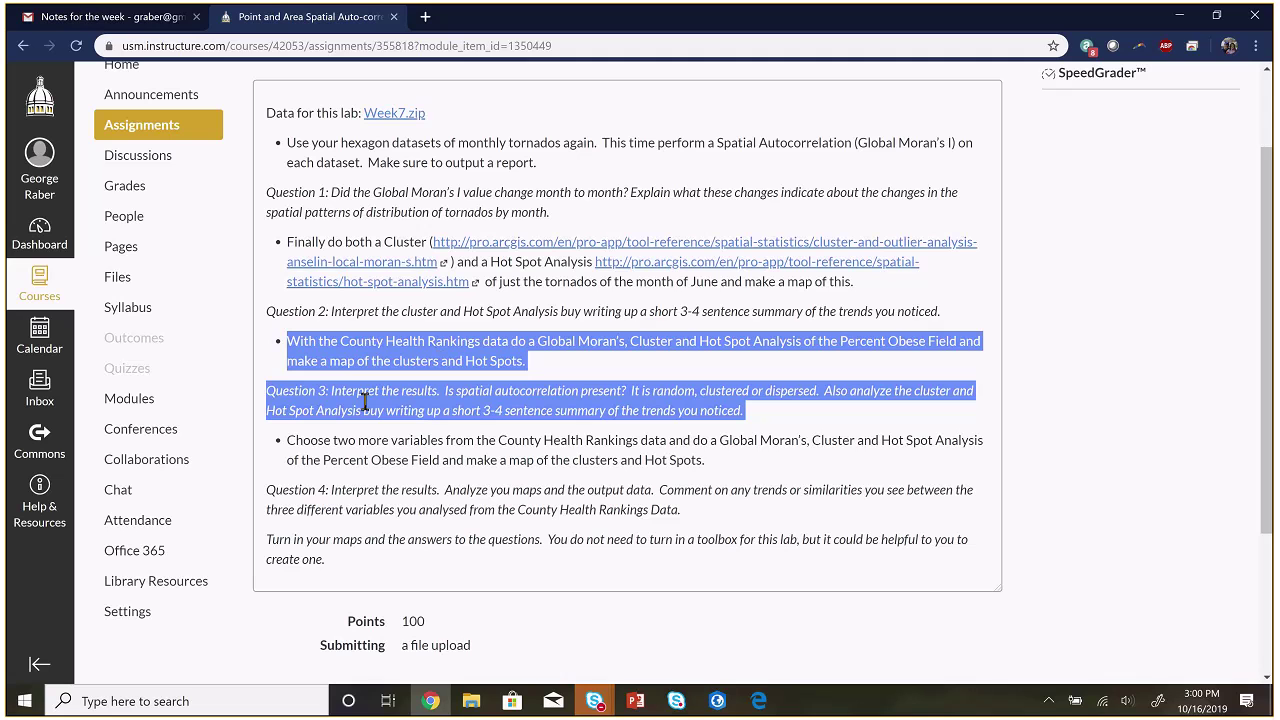
left_click(285, 443)
mouse_move(284, 441)
left_mouse_down()
mouse_move(435, 460)
mouse_move(500, 510)
mouse_move(719, 507)
left_mouse_up()
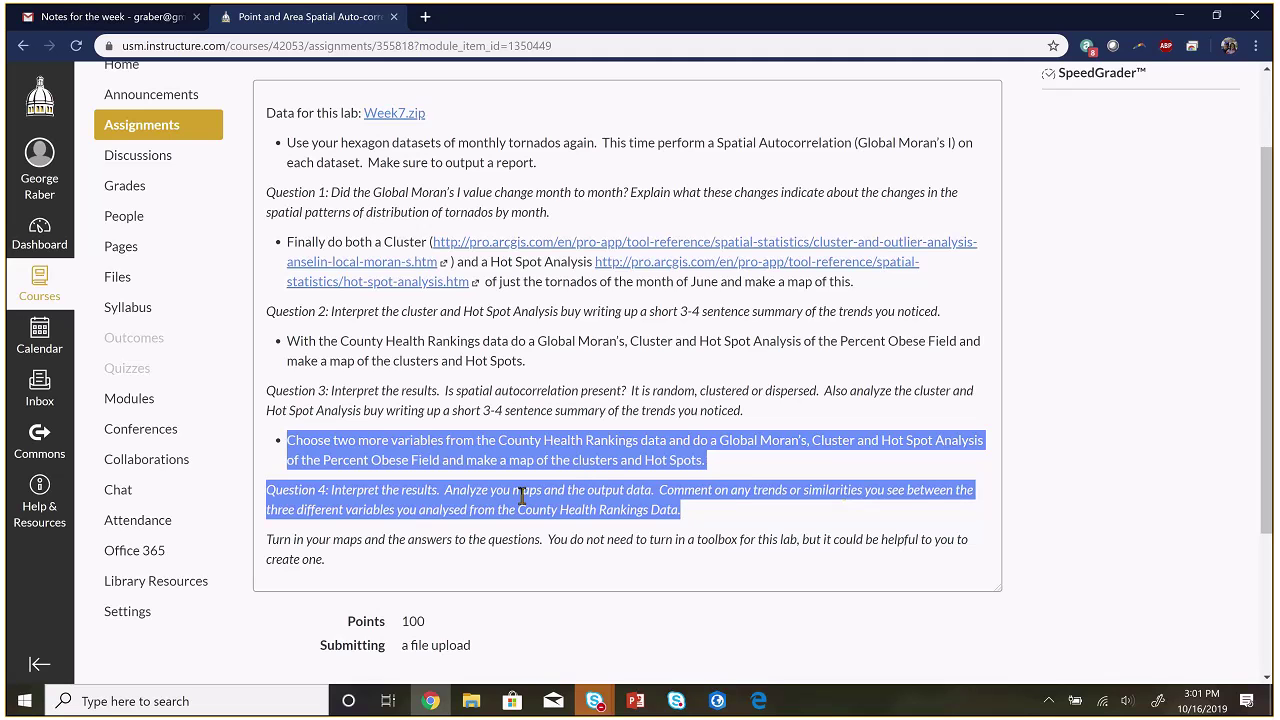
left_click(290, 484)
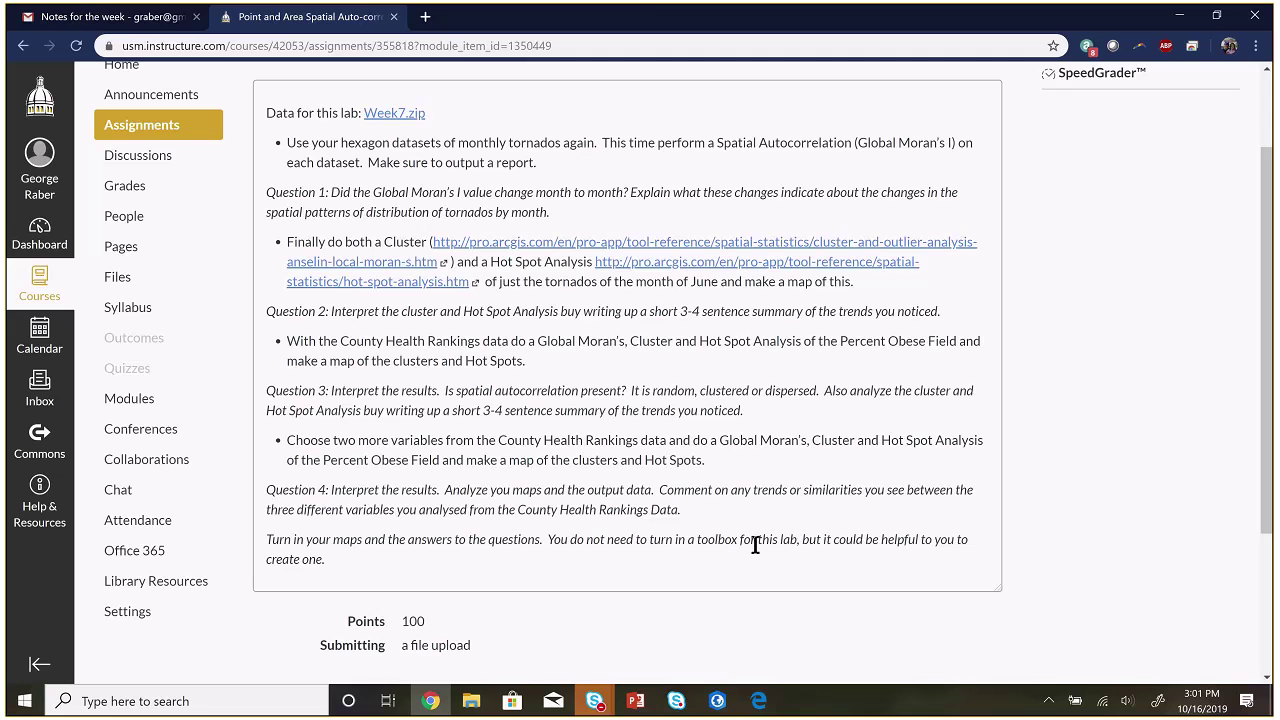
Switch to ArcGIS Pro and turn off the Hexagons_USA_Cont, USA_States_Generalized and tornado_6 layers
key("alt+Tab")
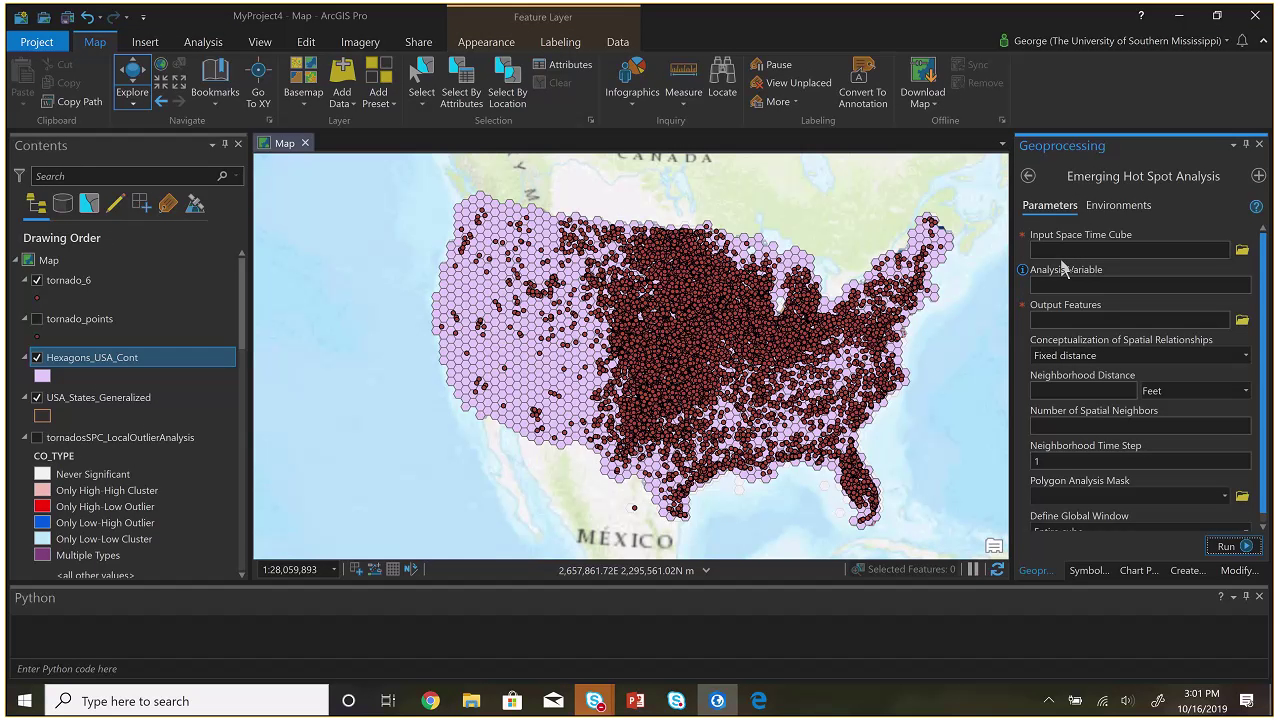
left_click(37, 357)
left_click(37, 397)
left_click(37, 280)
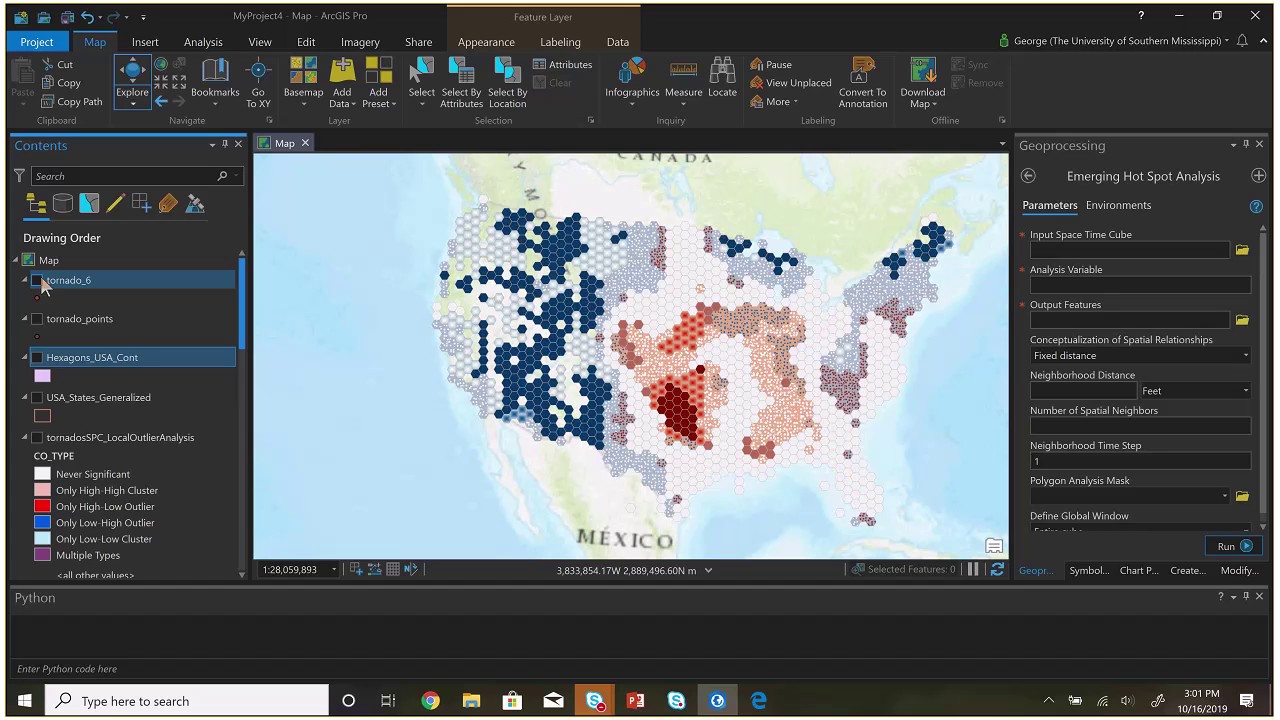
Collapse the legends of the County Health Rankings cluster and hot spot layers and both tornadosSPC layers, and turn off tornadosSPC_EmergingHotSpotAnalysis1
scroll(158, 391, "down", 5)
scroll(158, 391, "up", 5)
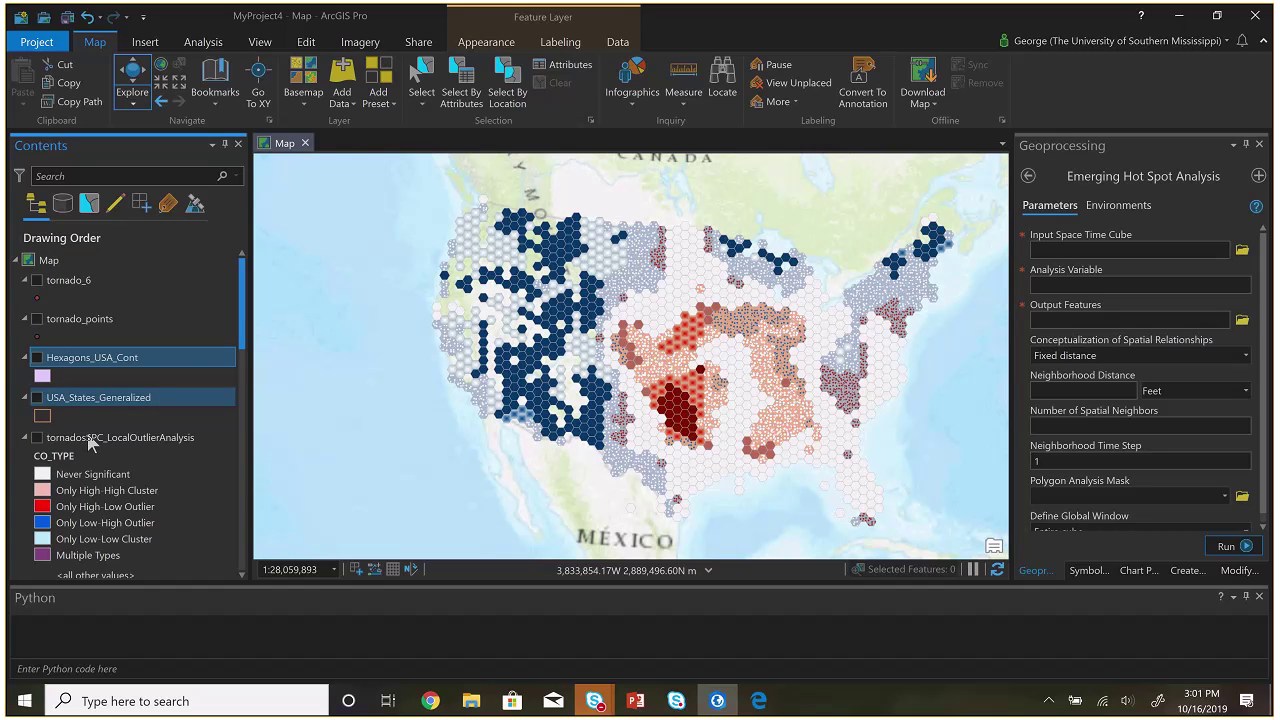
scroll(90, 446, "down", 5)
left_click(25, 457)
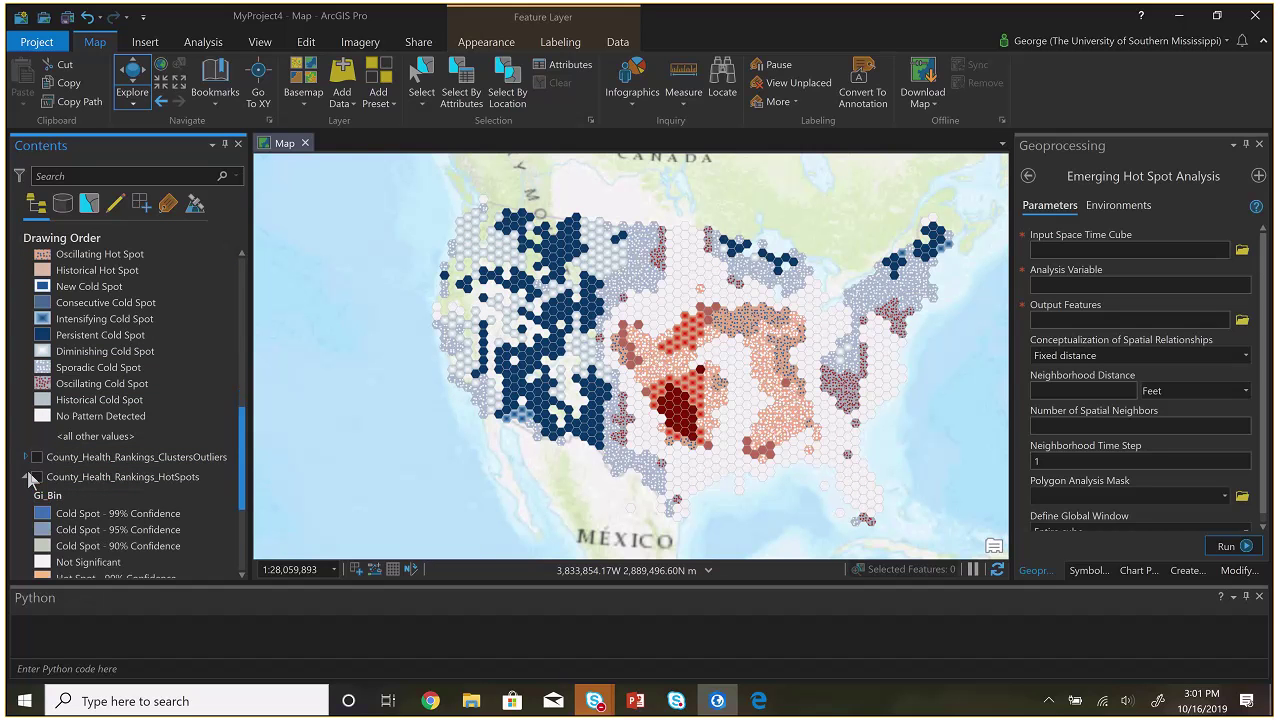
left_click(25, 477)
scroll(40, 485, "up", 10)
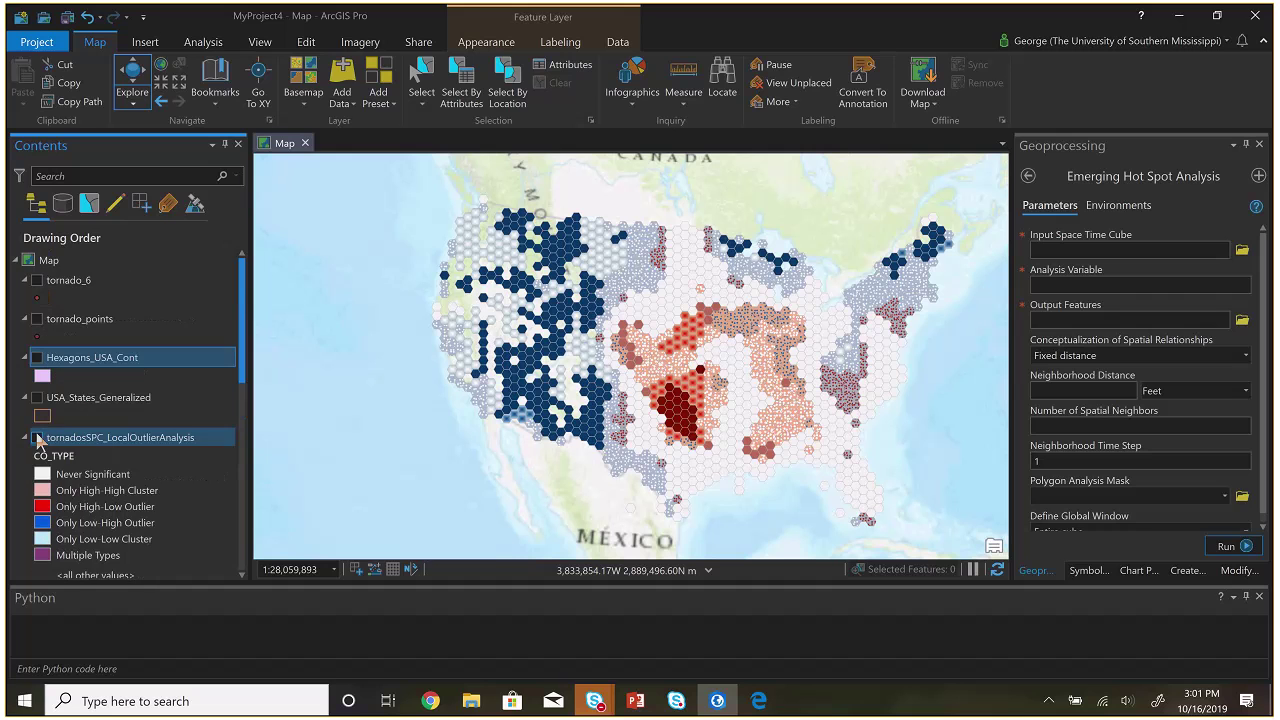
left_click(25, 437)
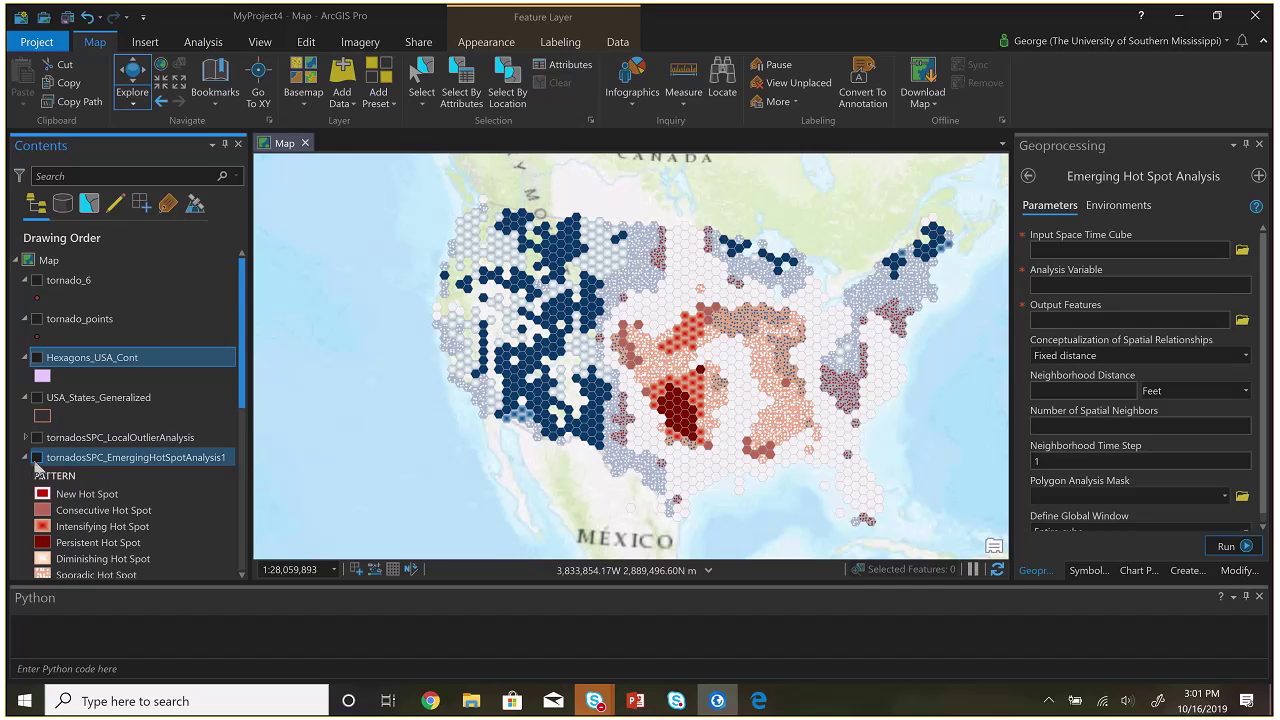
left_click(25, 457)
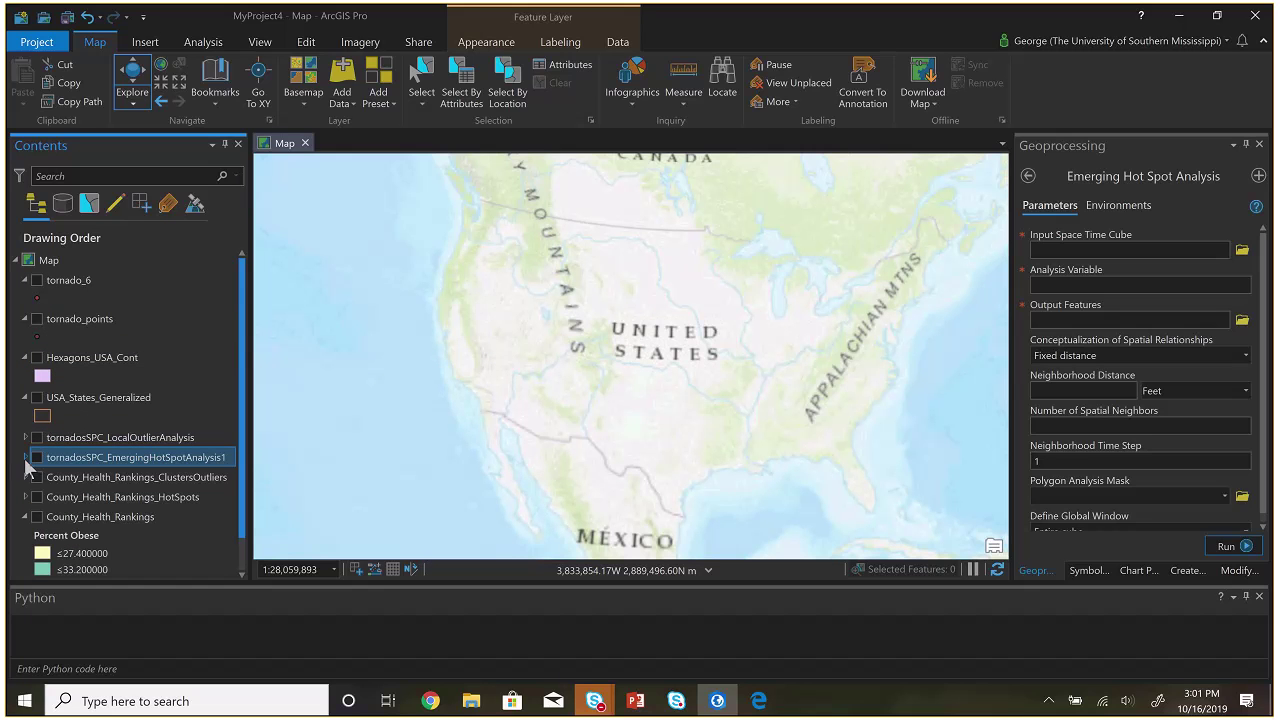
Select the County_Health_Rankings layer and turn on its visibility
scroll(100, 490, "down", 1)
left_click(101, 480)
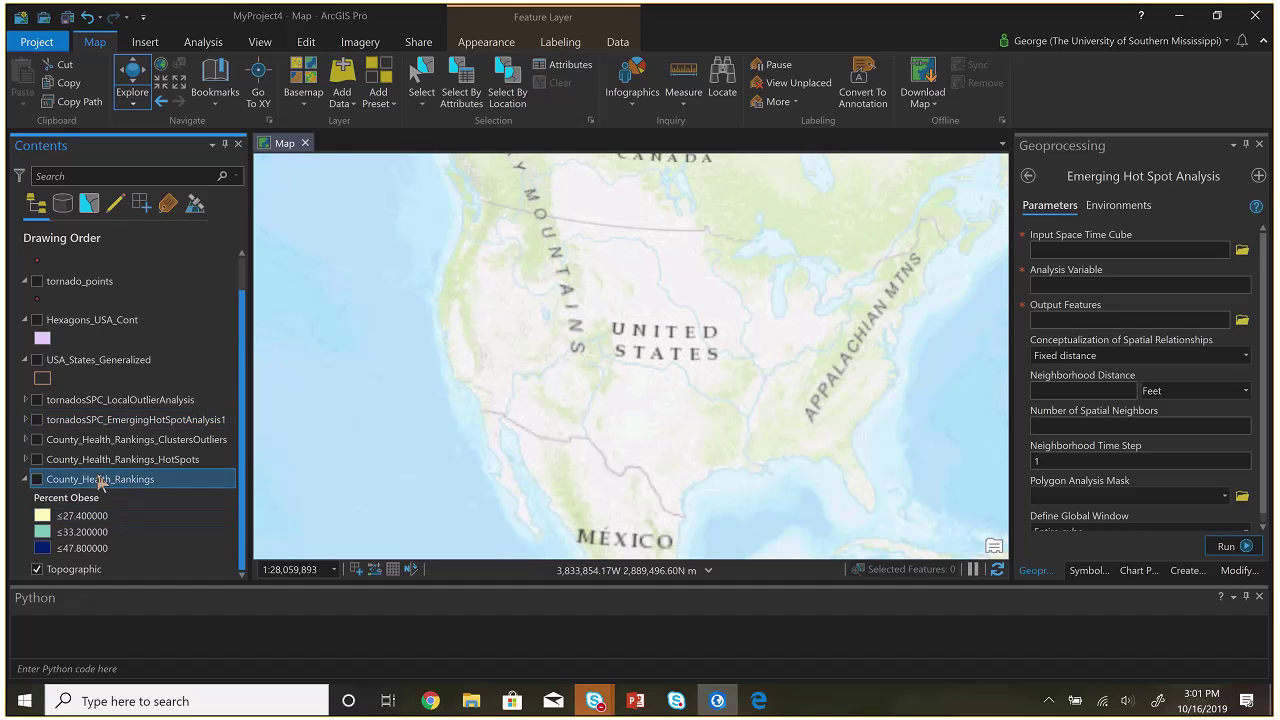
left_click(37, 479)
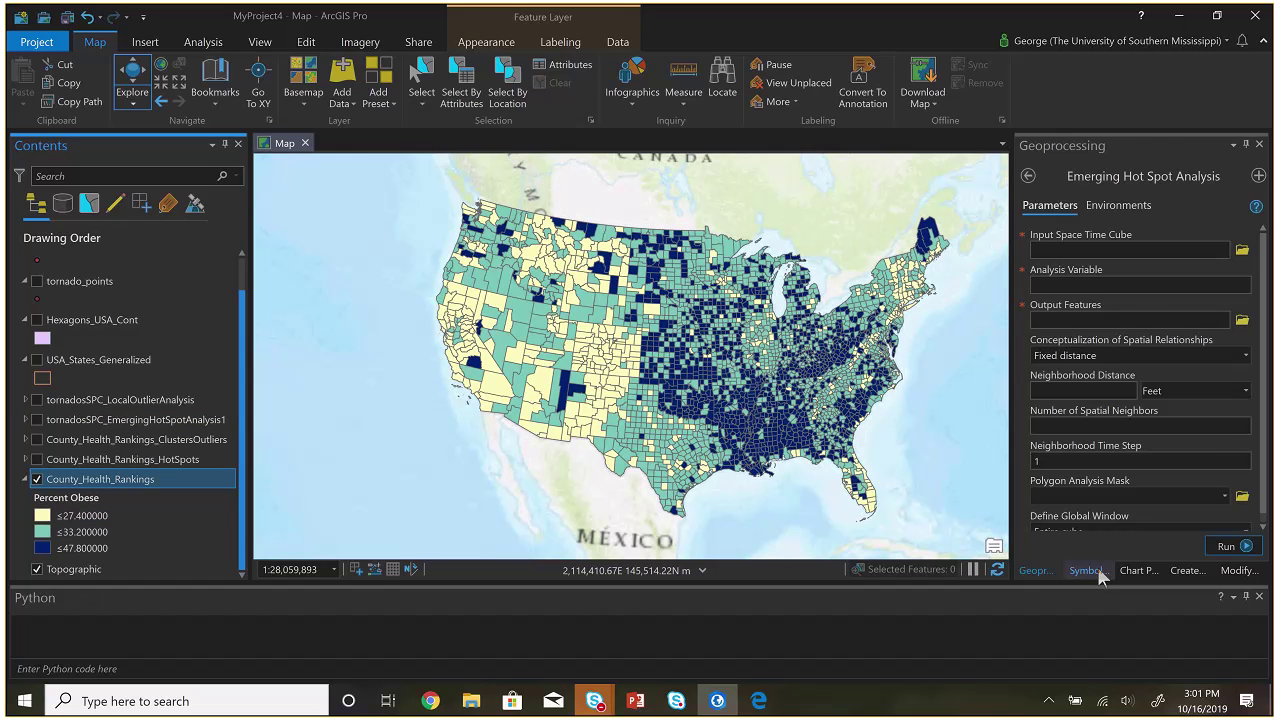
Symbolize County_Health_Rankings with graduated colors by Driving Deaths, and switch the field to Percent Uninsured
left_click(1090, 570)
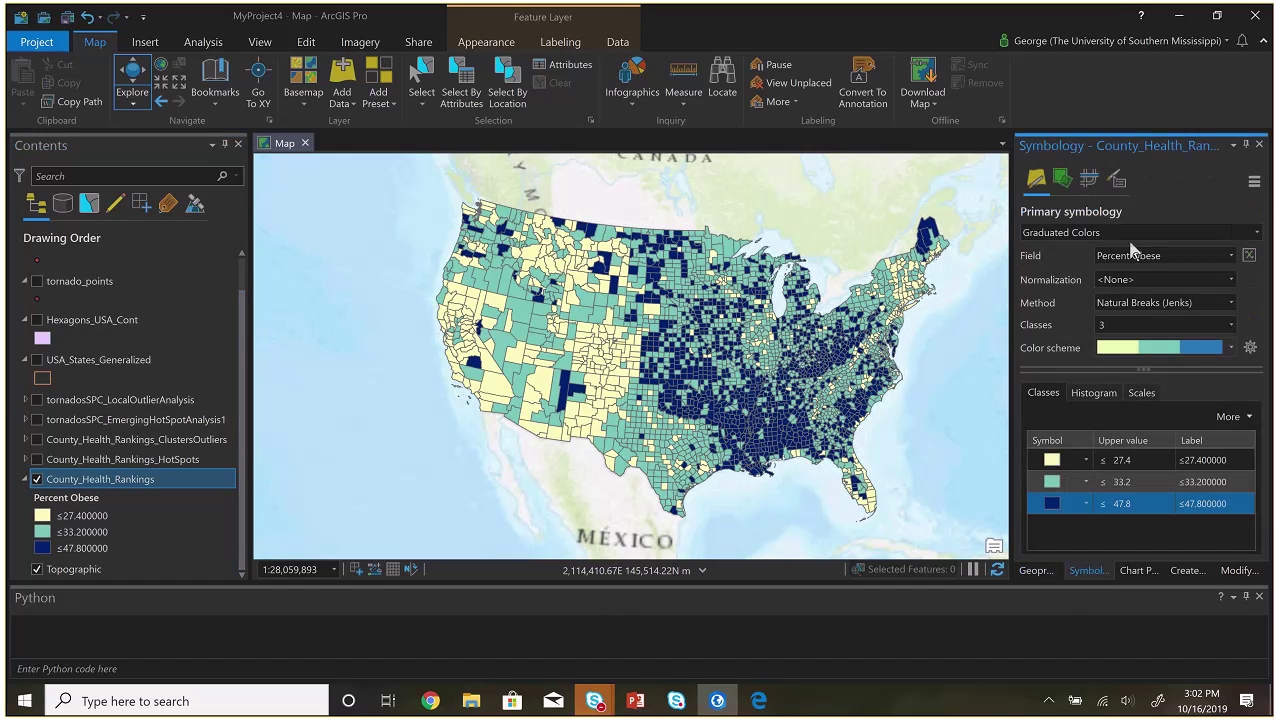
left_click(1231, 256)
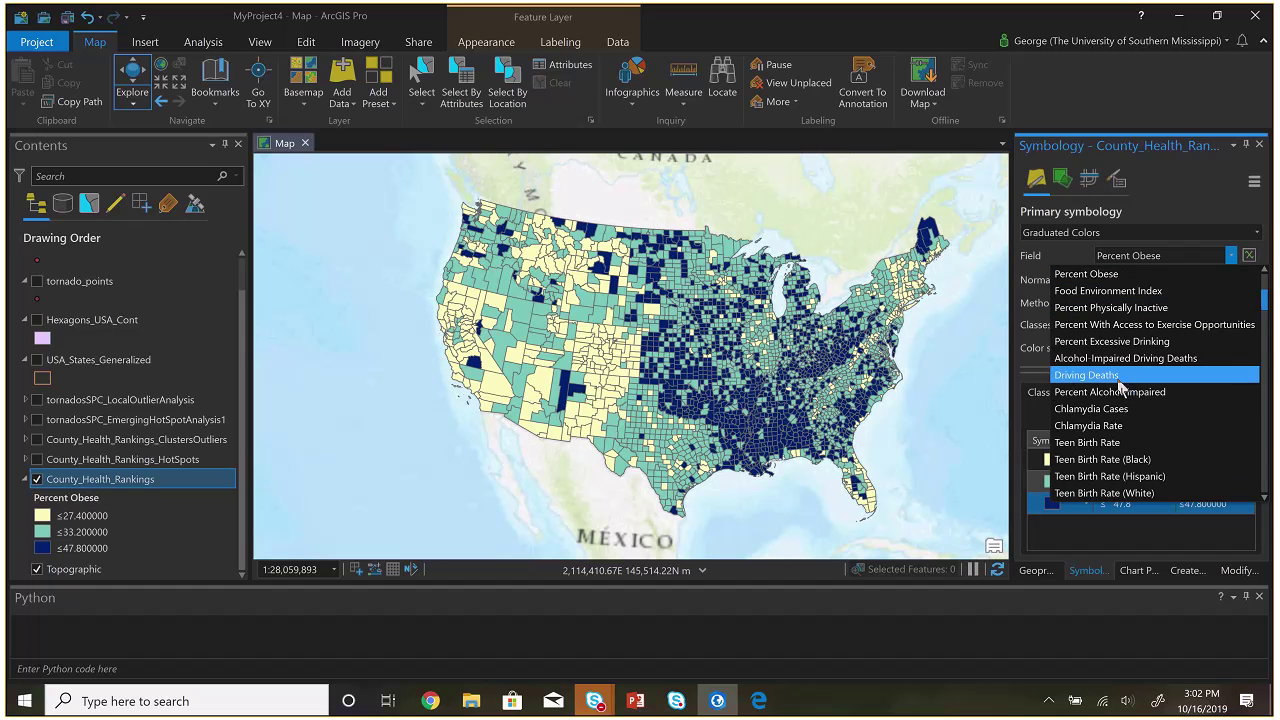
left_click(1162, 375)
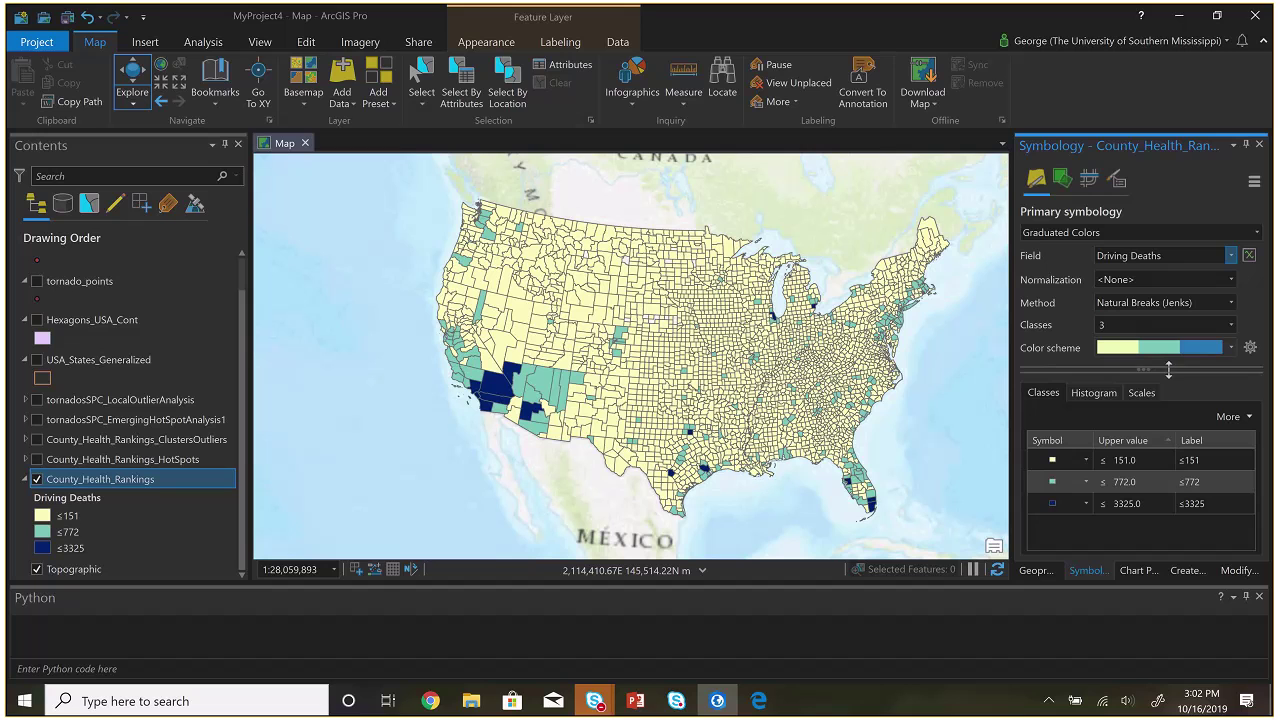
left_click(1231, 256)
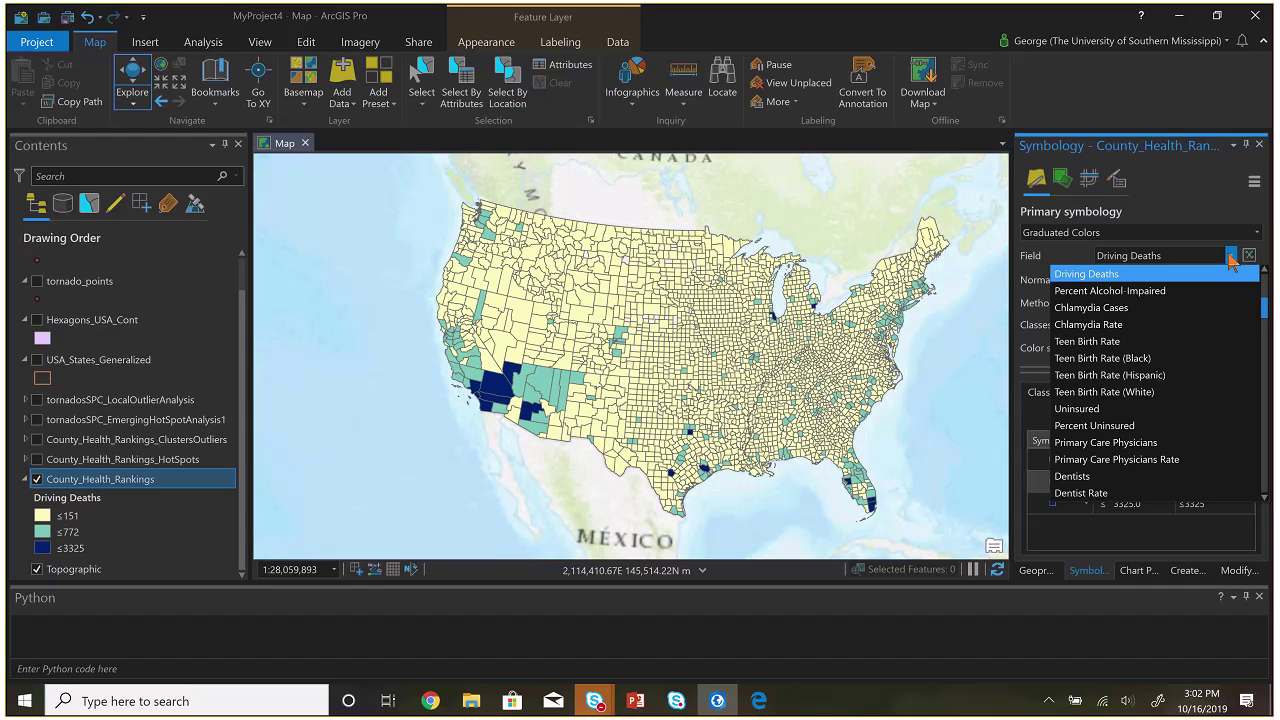
left_click(1157, 425)
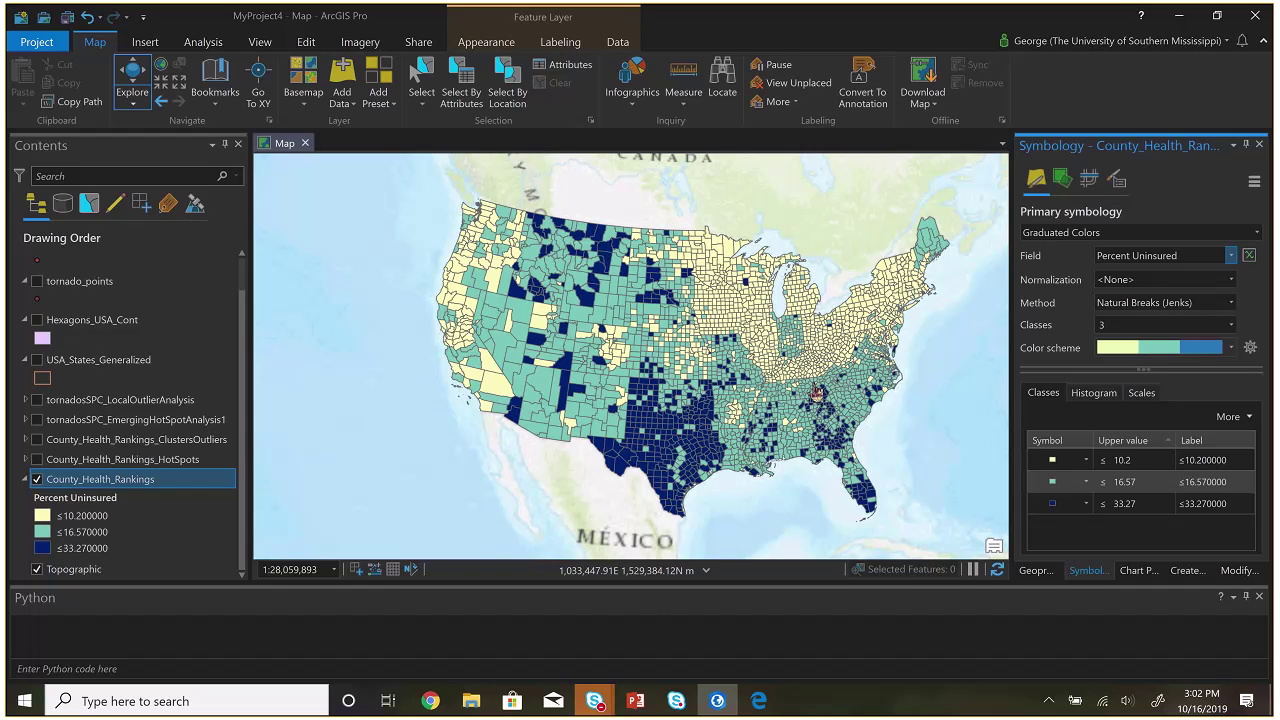
Inspect the attributes of Robertson County, Tennessee, in the County_Health_Rankings layer and close its pop-up
scroll(808, 393, "up", 2)
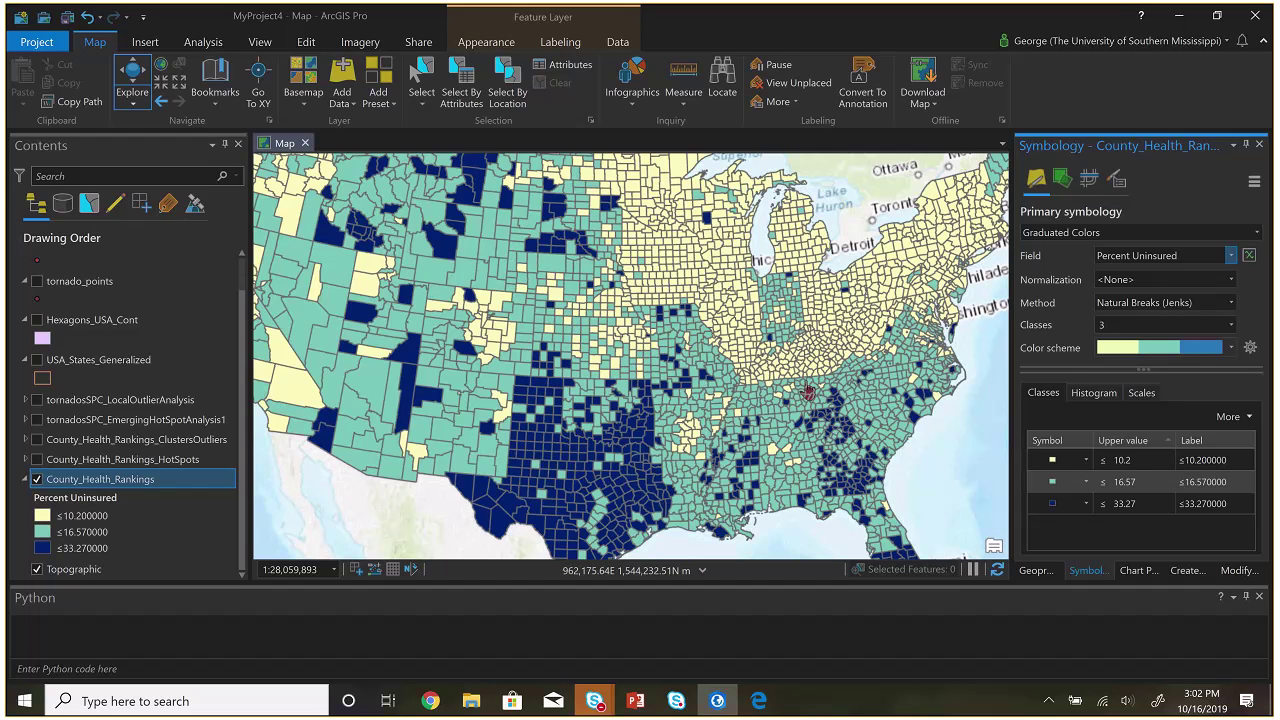
scroll(808, 393, "up", 2)
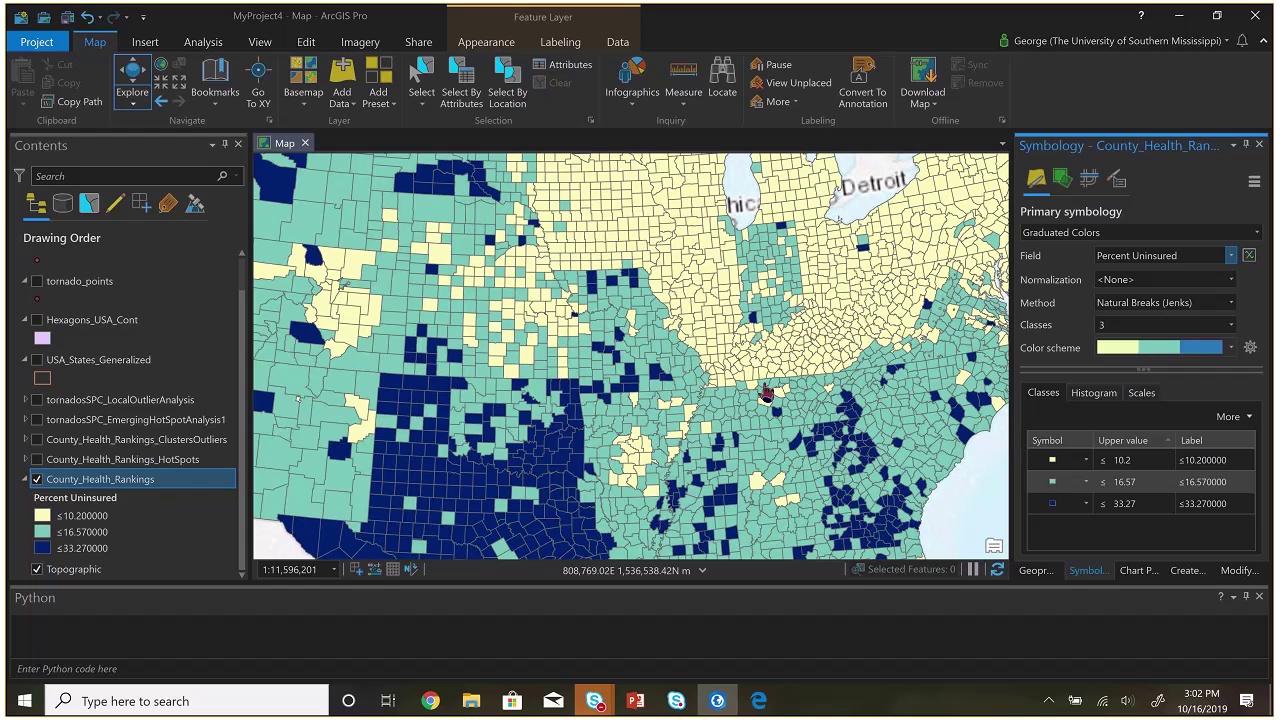
left_click(766, 393)
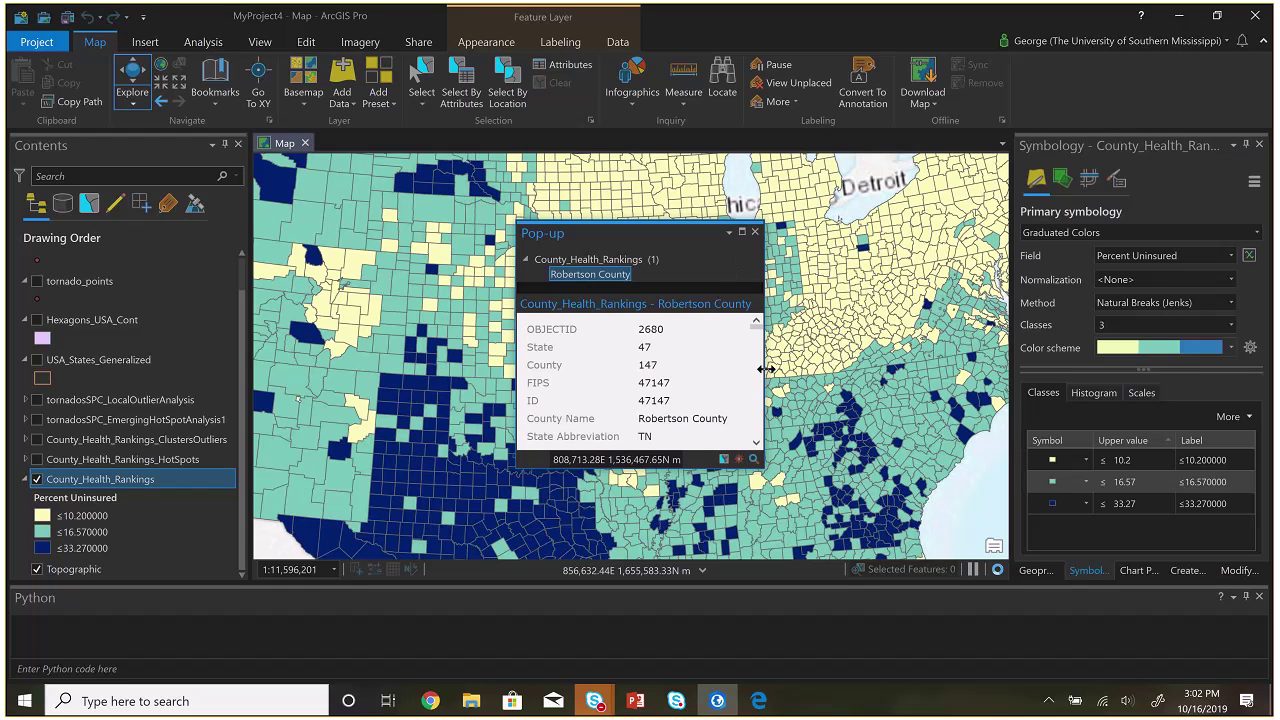
scroll(727, 395, "down", 5)
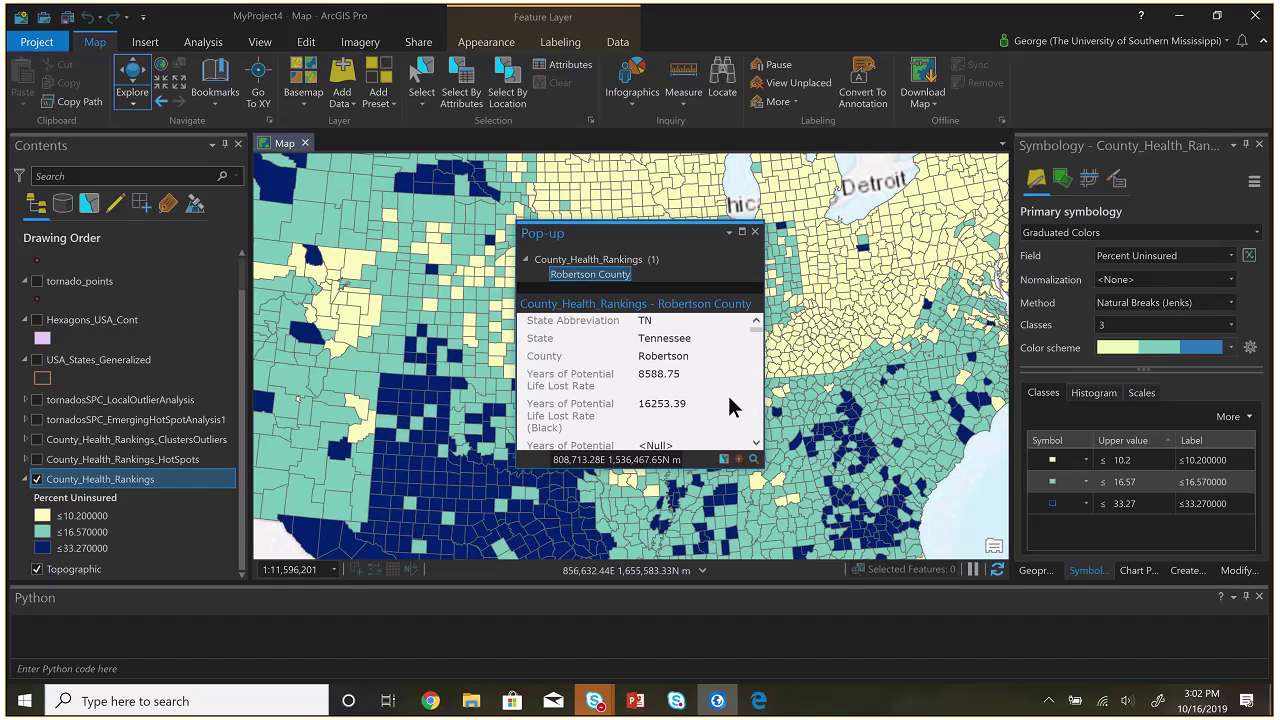
scroll(729, 400, "down", 1)
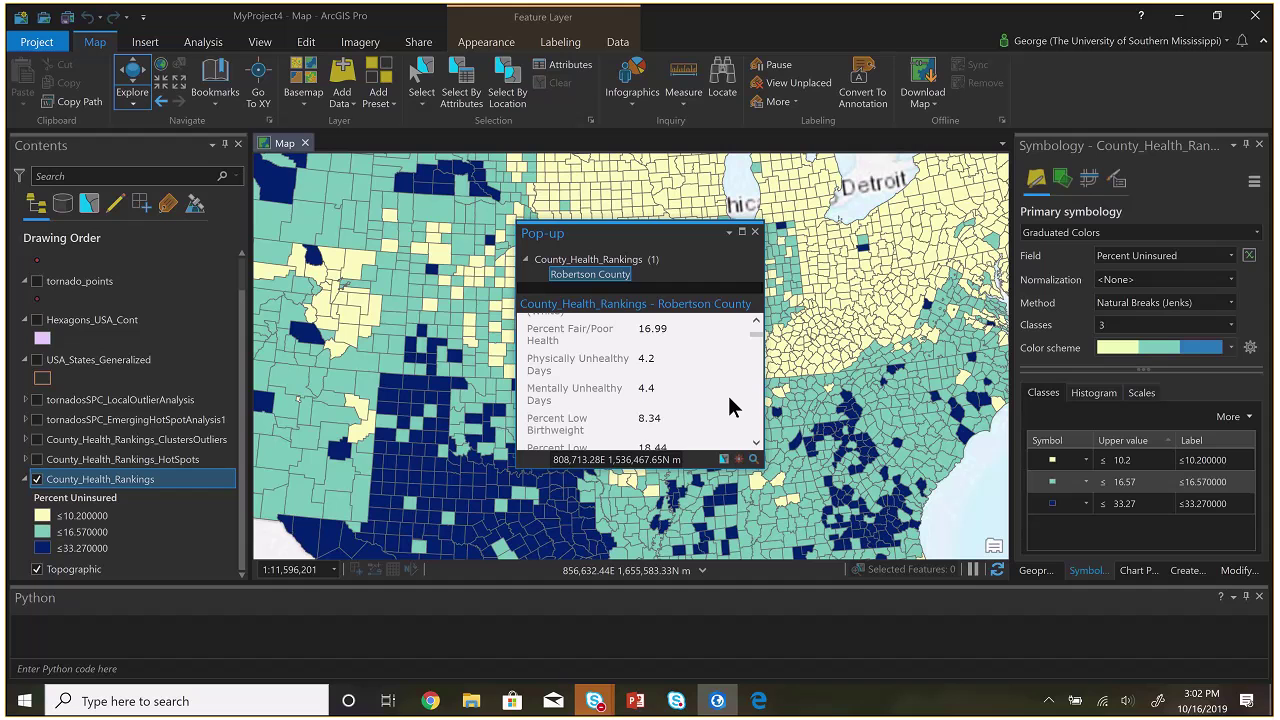
left_click(755, 231)
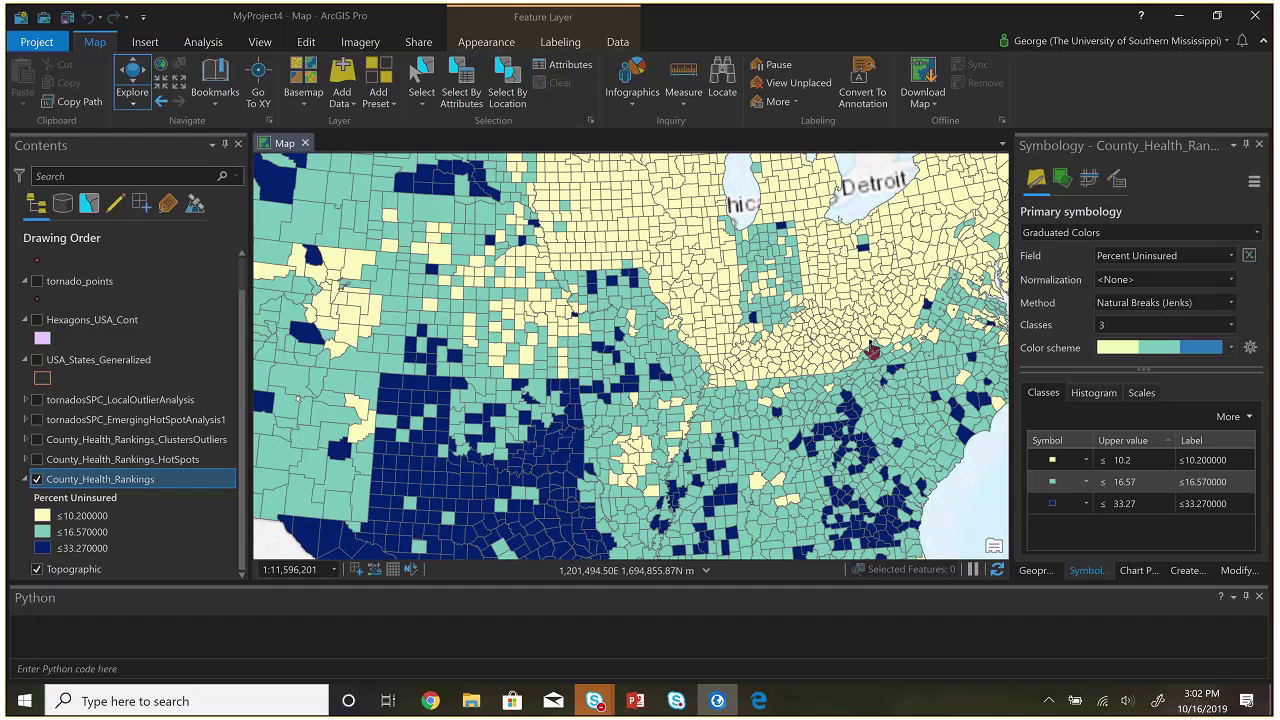
Change the County_Health_Rankings symbology field to Diabetics and view the pattern across the whole country
left_click(1231, 256)
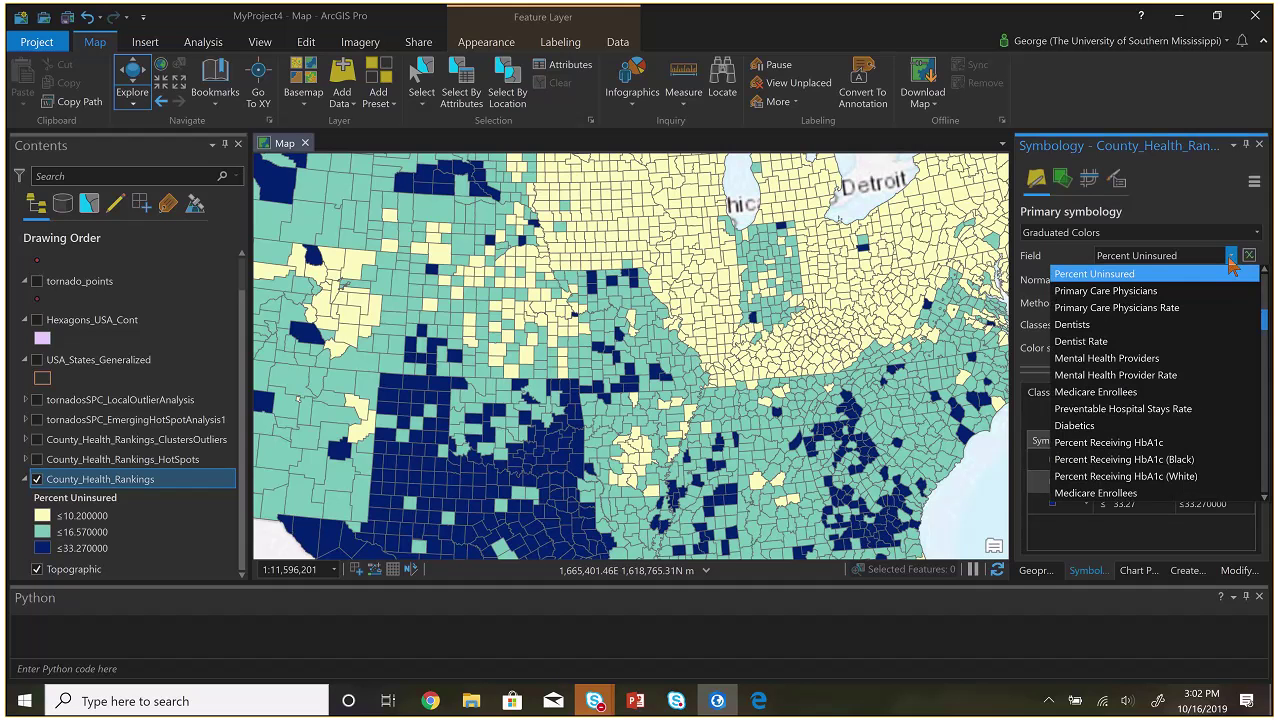
left_click(1185, 425)
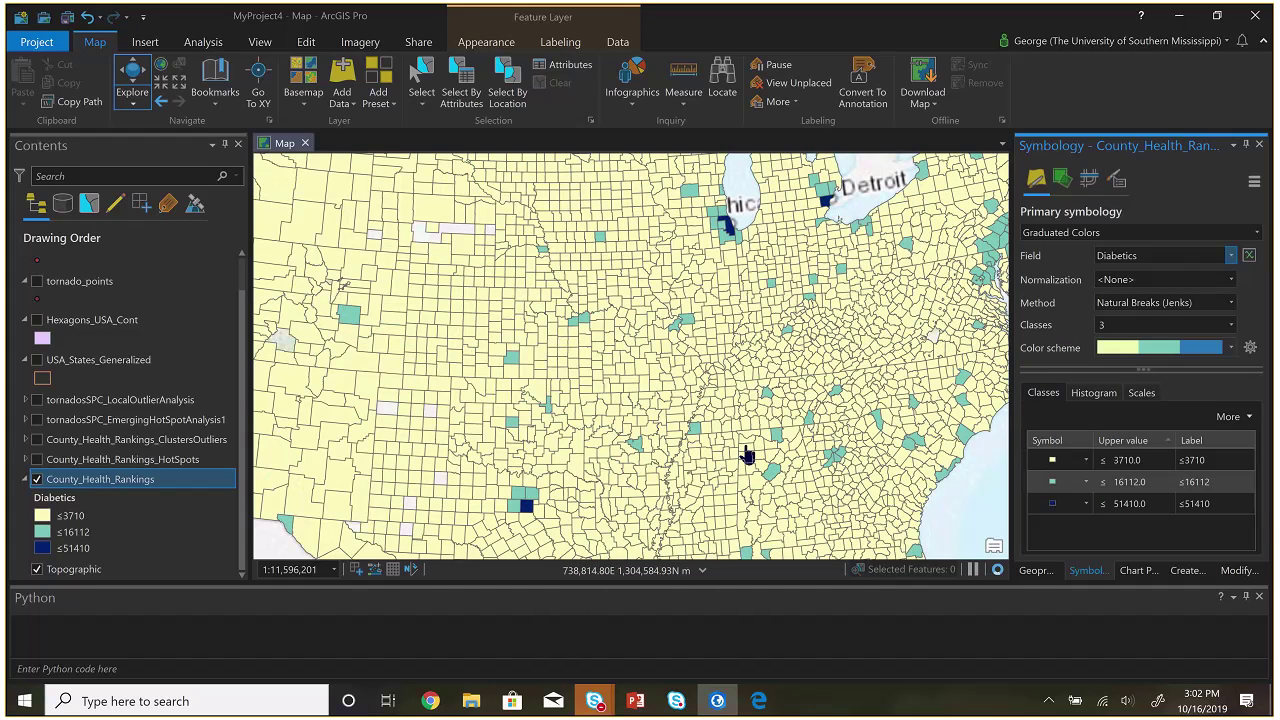
scroll(746, 455, "down", 3)
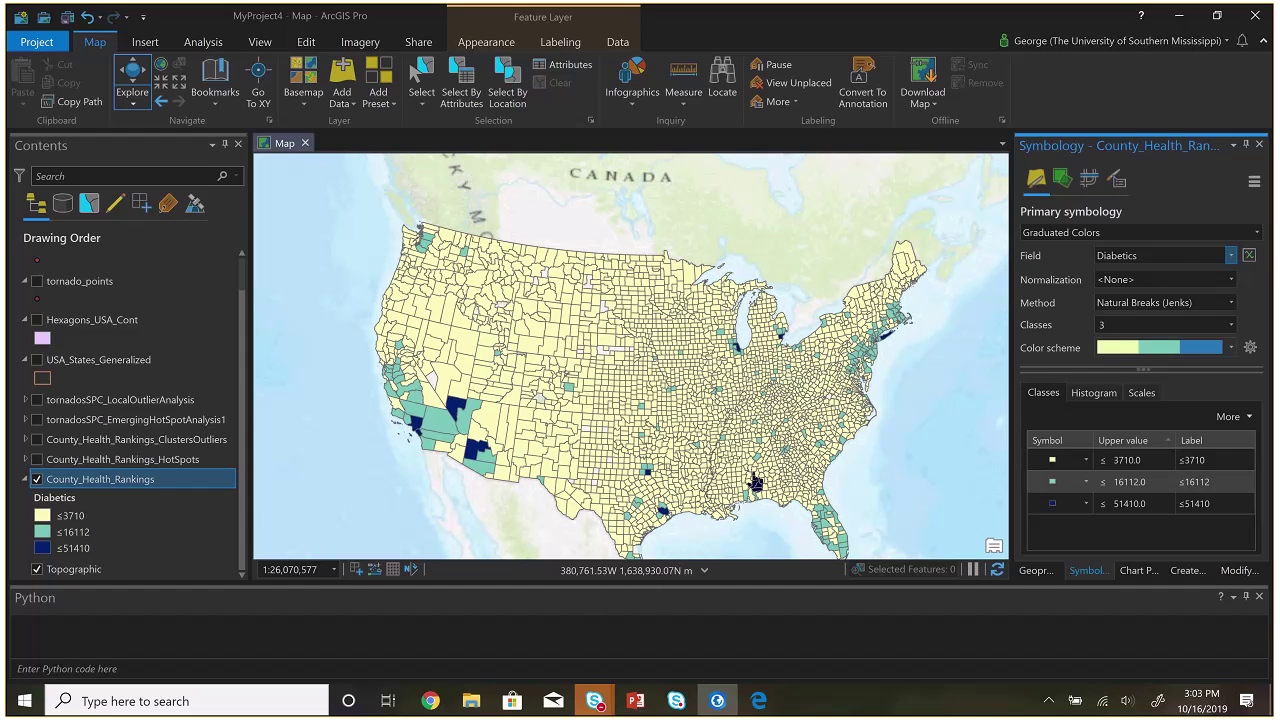
Browse the available health fields and symbolize County_Health_Rankings by Percent Smokers
left_click(1231, 256)
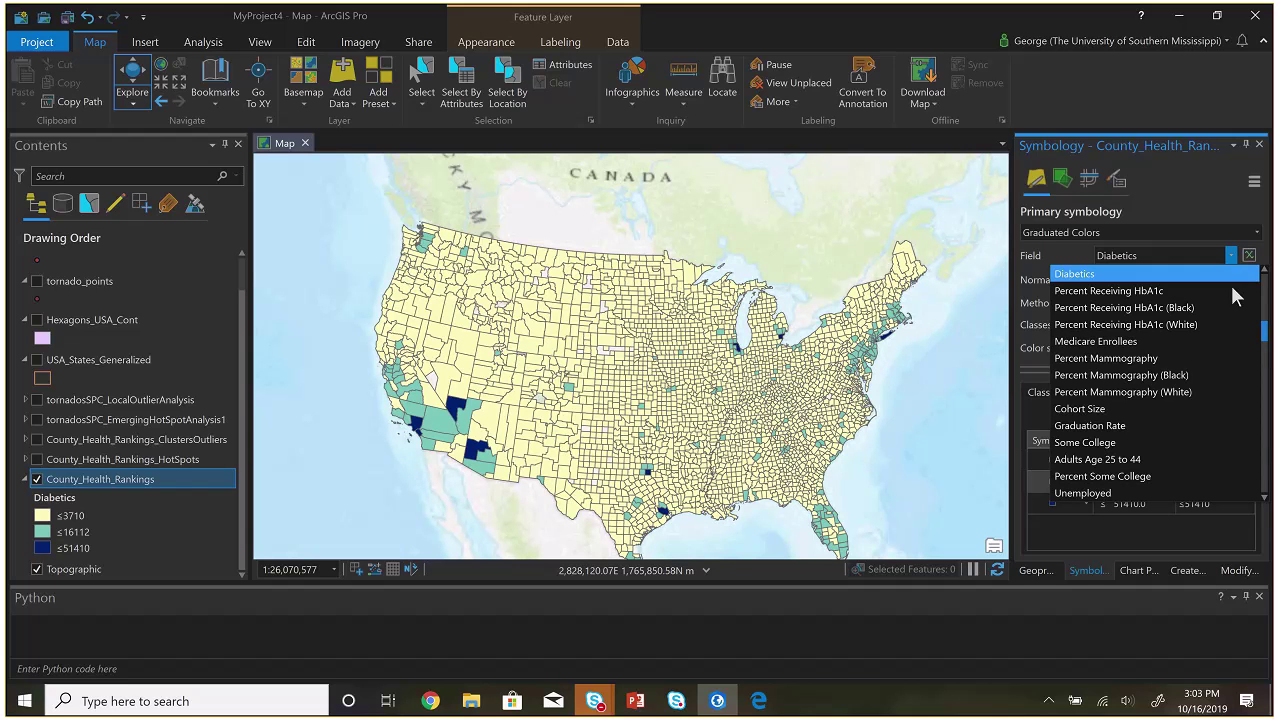
scroll(1218, 315, "down", 5)
scroll(1218, 328, "down", 4)
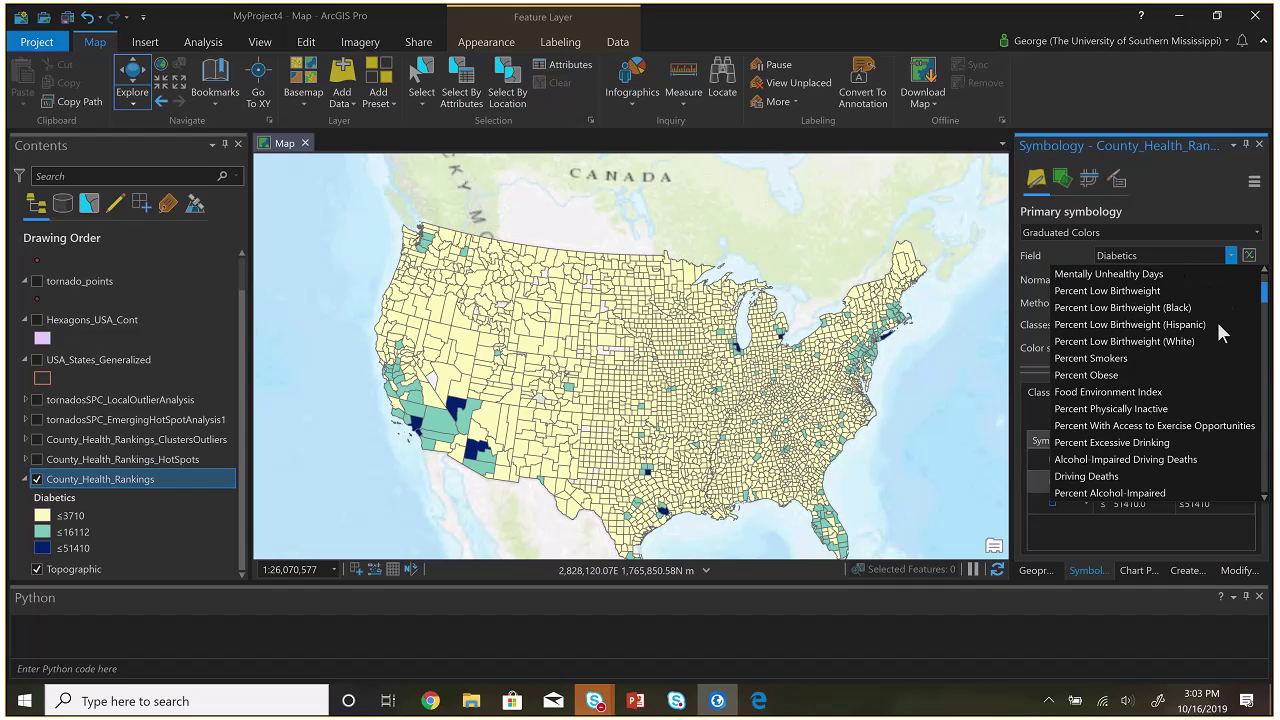
scroll(1218, 328, "up", 4)
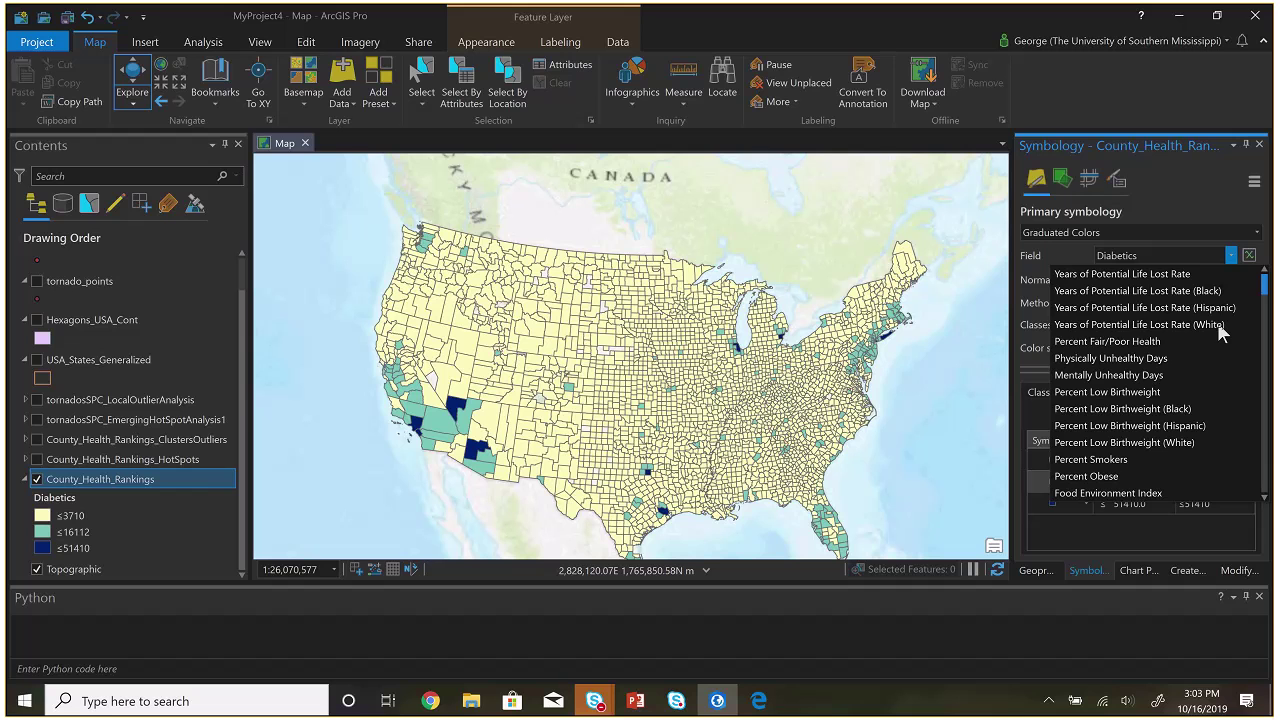
scroll(1216, 319, "down", 1)
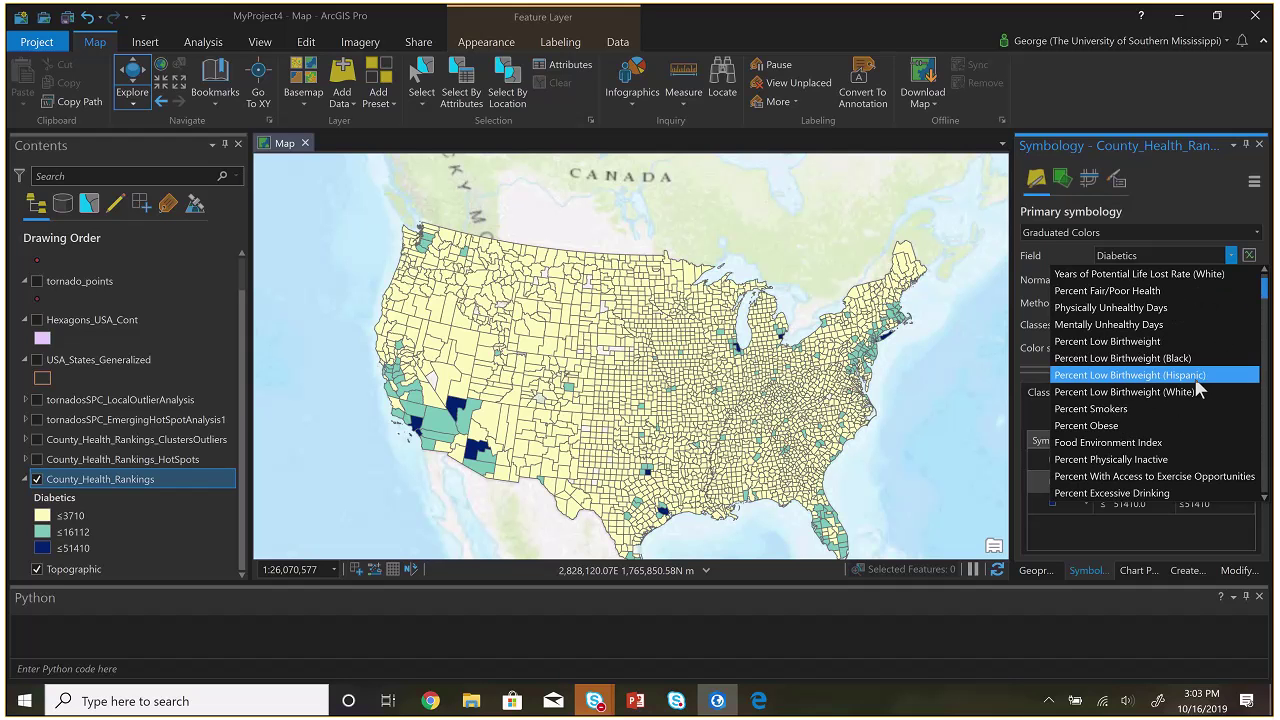
left_click(1159, 409)
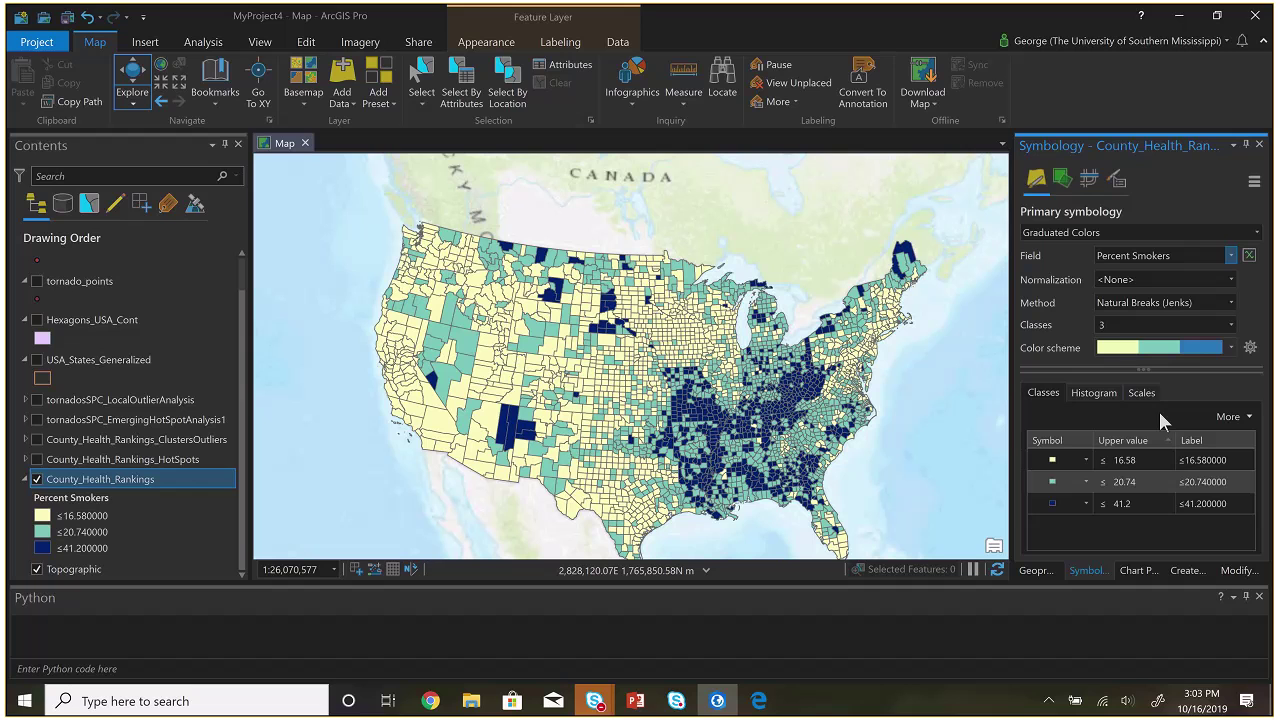
Symbolize County_Health_Rankings by Percent Fair/Poor Health, and switch the field to Percent Low Birthweight
left_click(1231, 256)
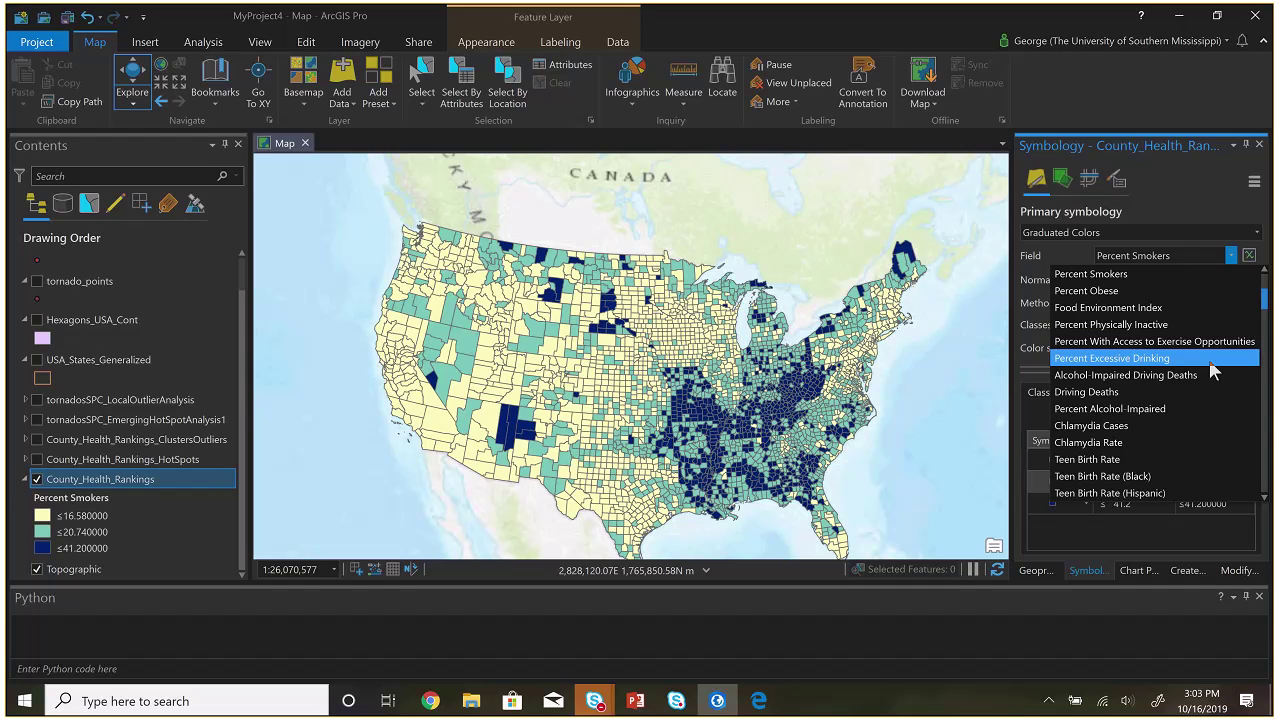
scroll(1216, 372, "up", 4)
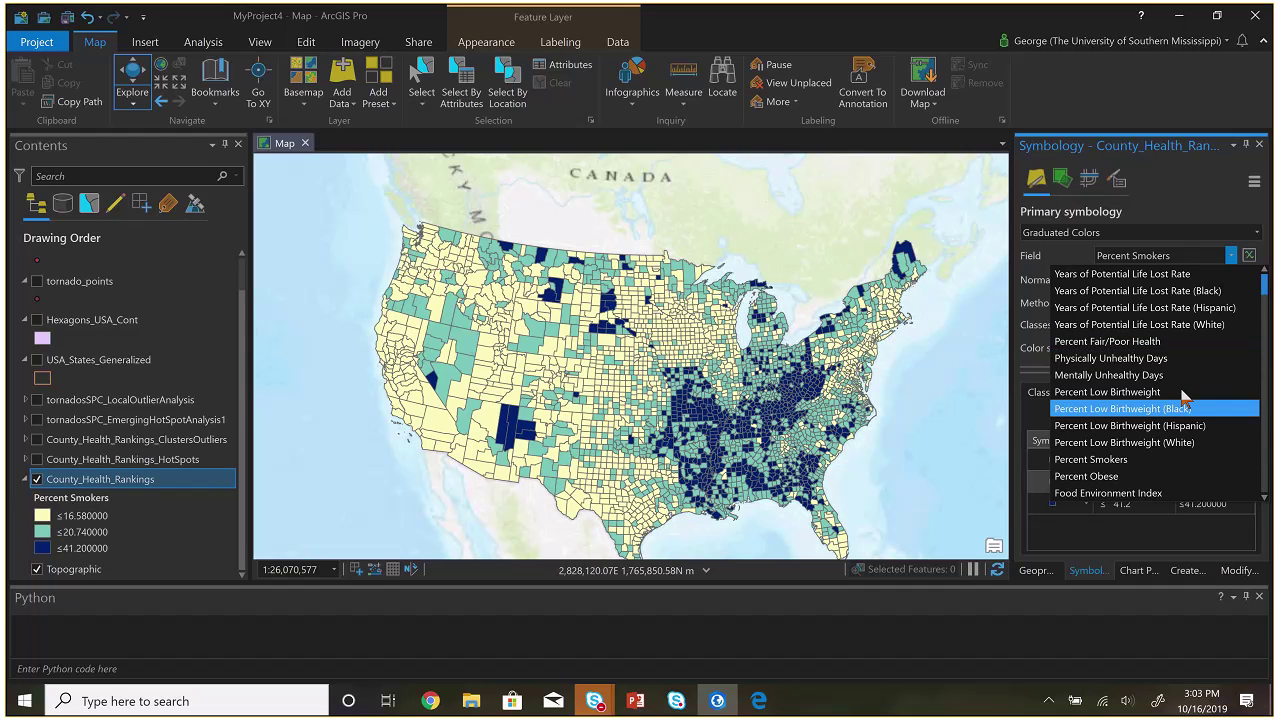
left_click(1158, 342)
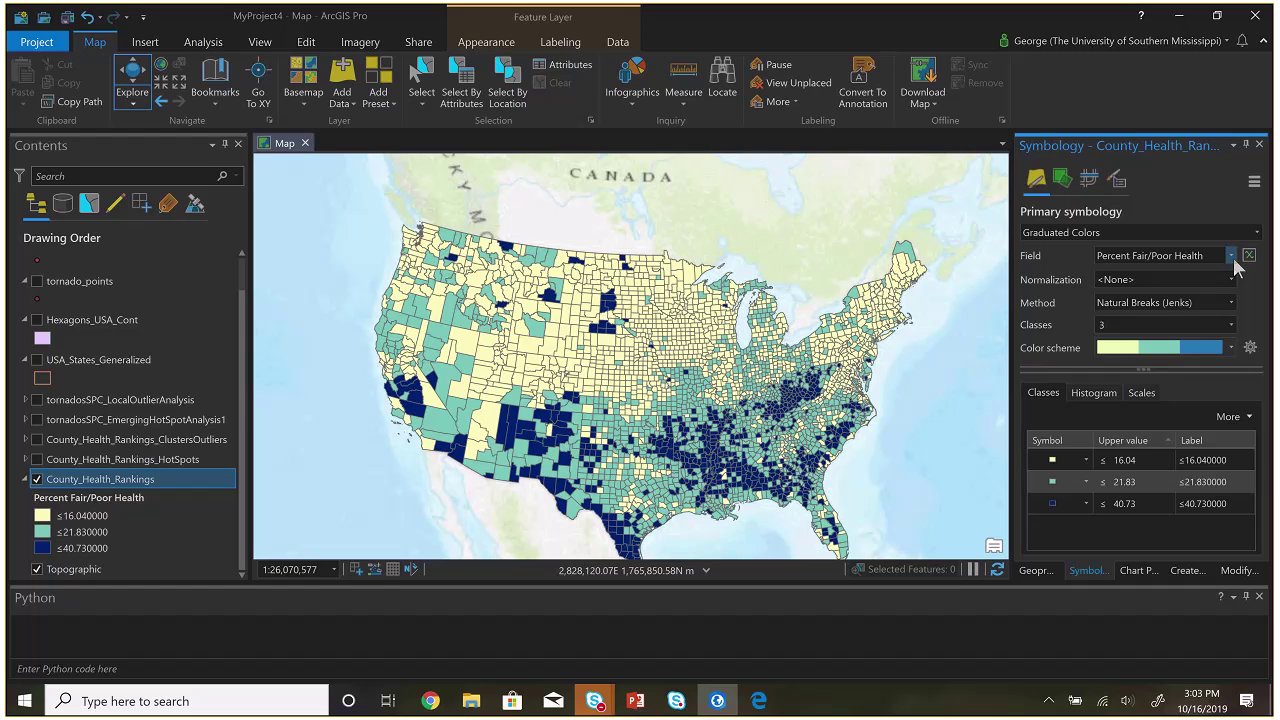
left_click(1233, 257)
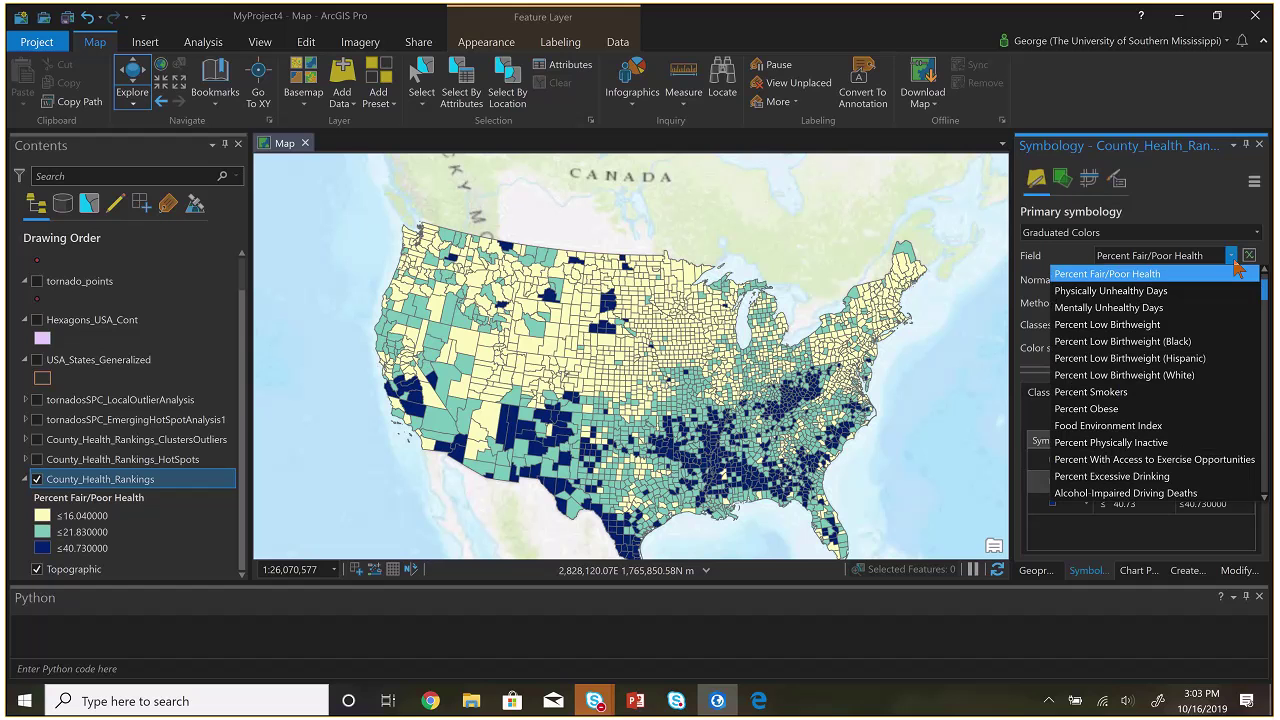
left_click(1230, 330)
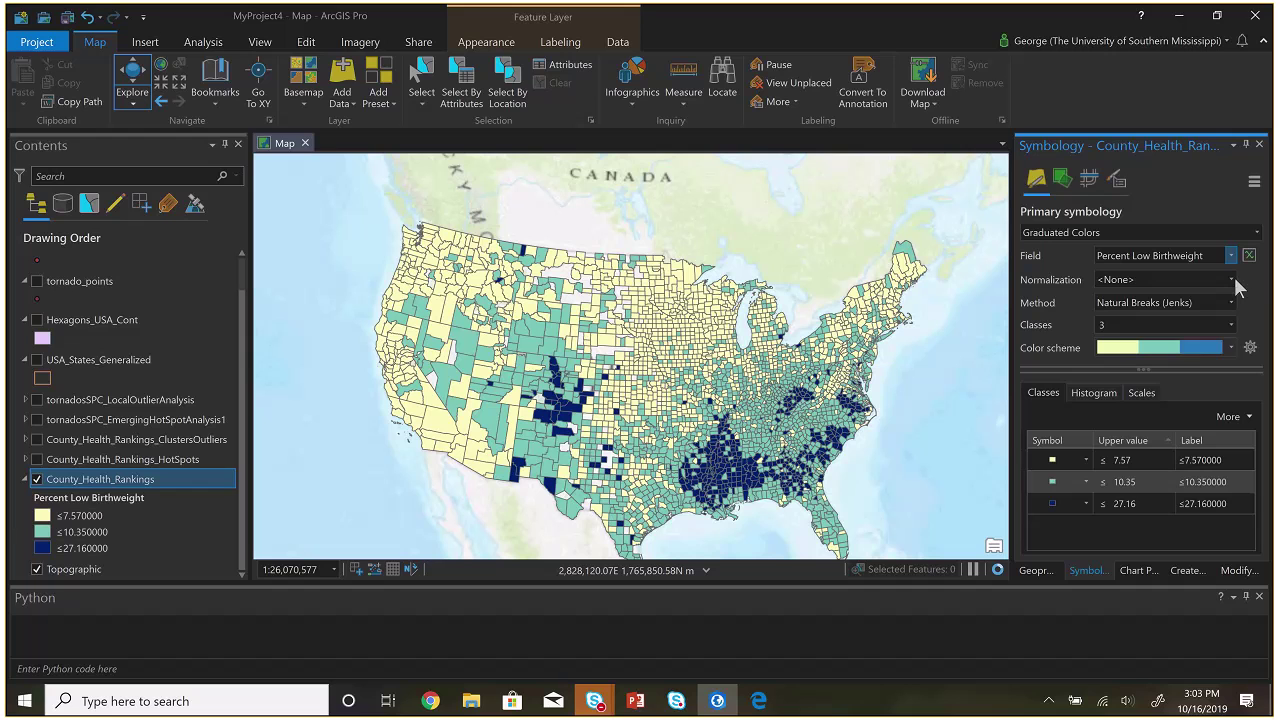
Set the County_Health_Rankings symbology field to Percent Female
left_click(1231, 255)
scroll(1240, 330, "down", 1)
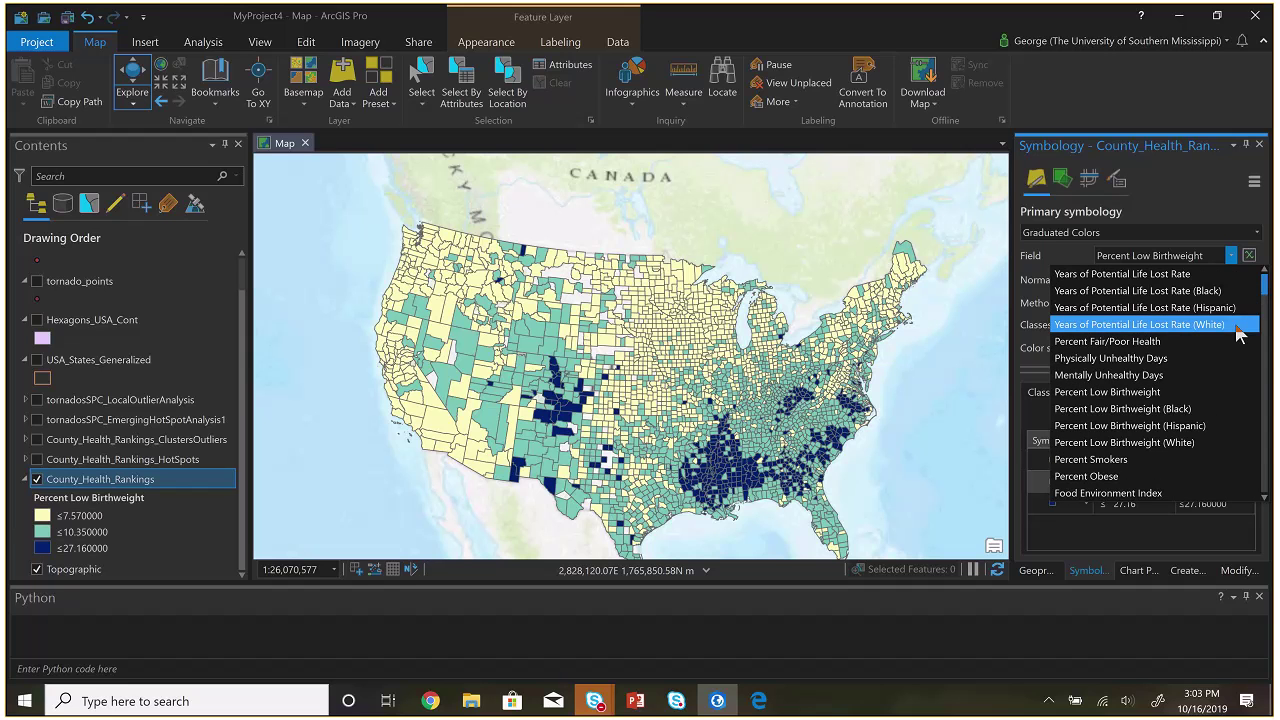
scroll(1240, 335, "down", 15)
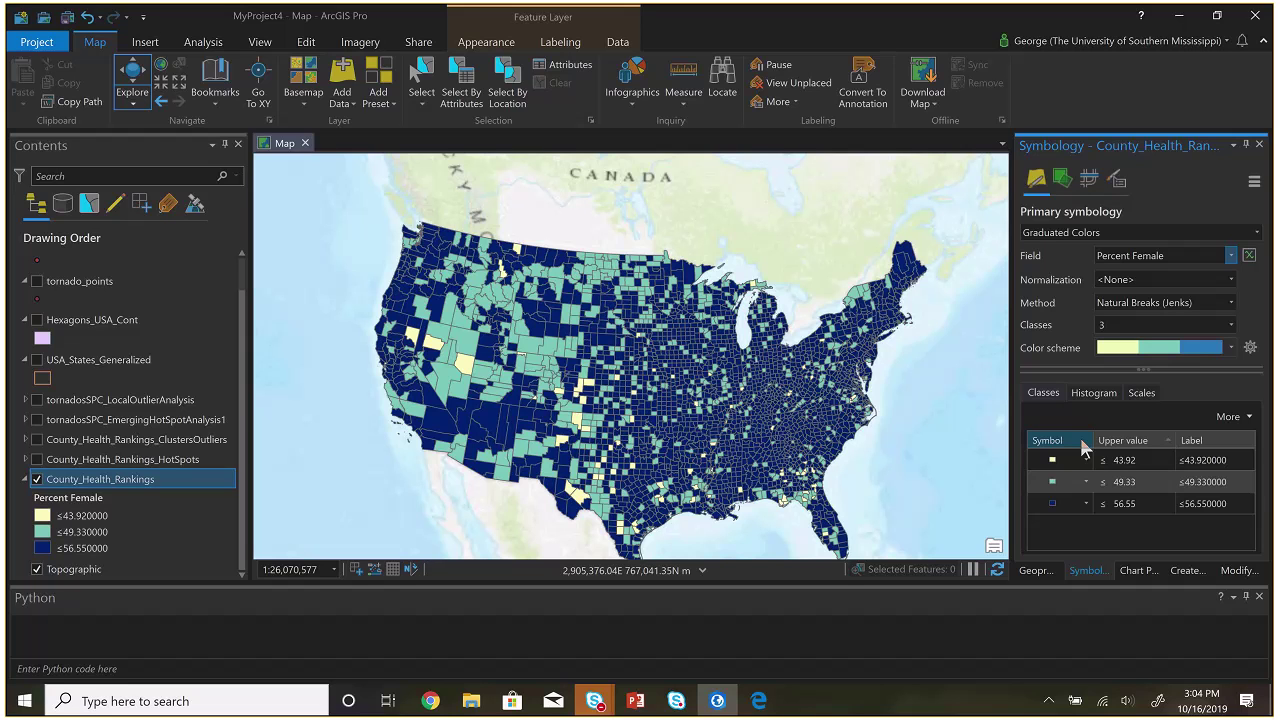
Open the Spatial Autocorrelation (Global Moran's I) geoprocessing tool from the Analyzing Patterns toolset of Spatial Statistics Tools
left_click(1035, 570)
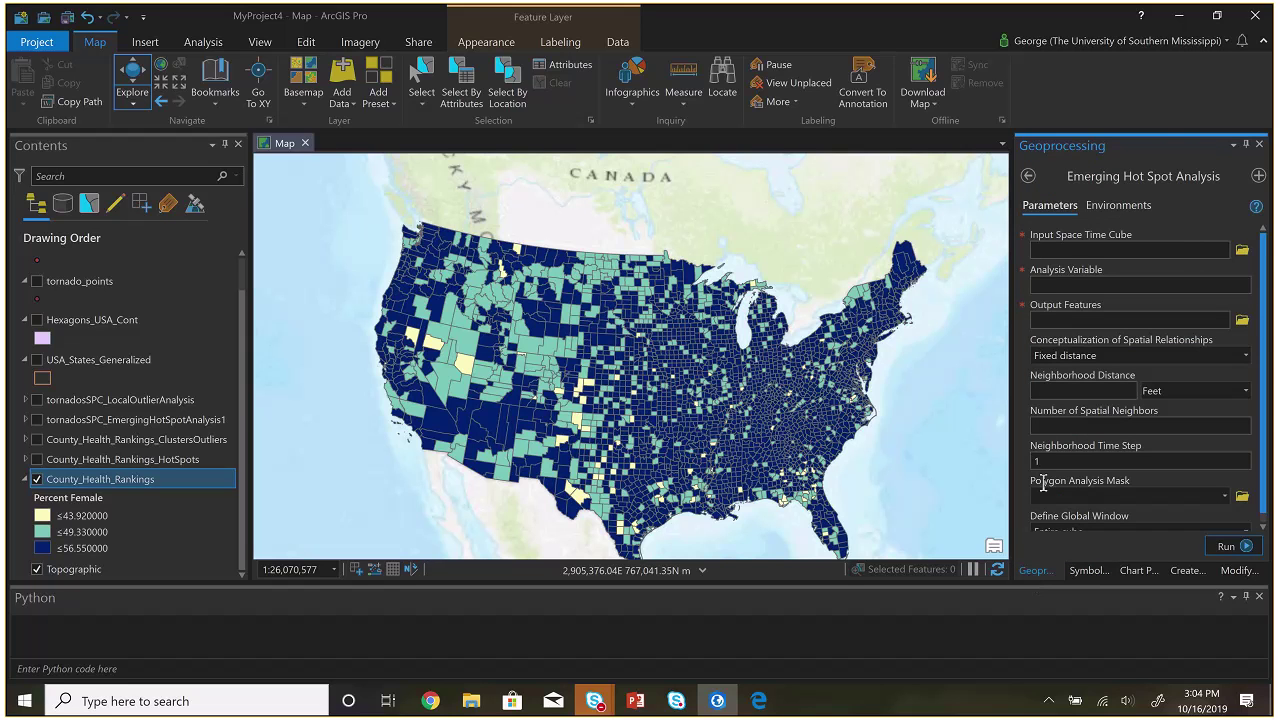
left_click(1030, 177)
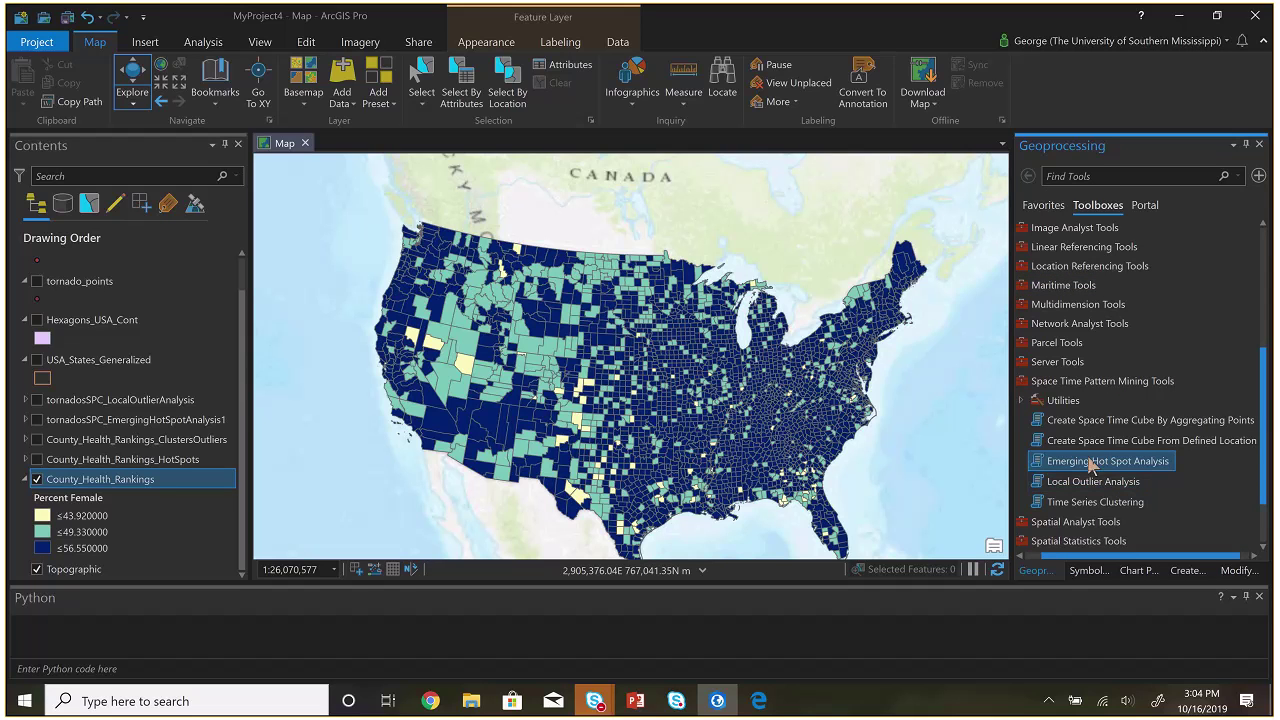
left_click(1022, 402)
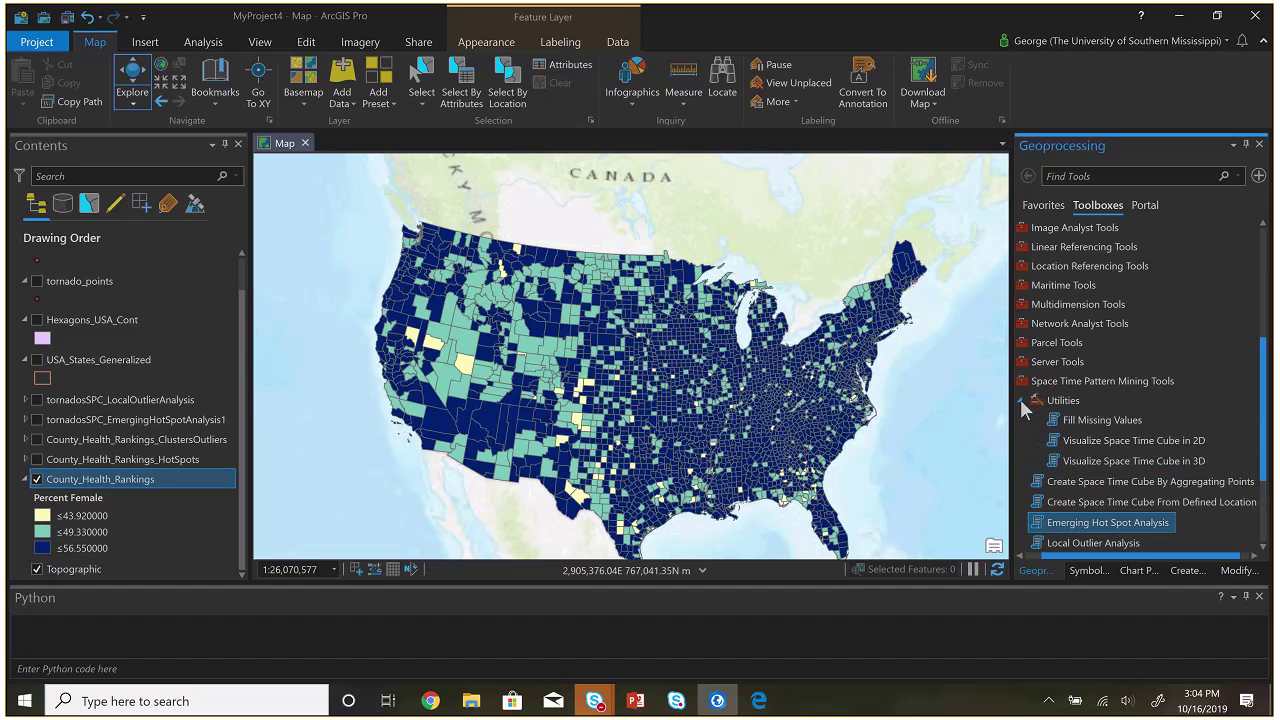
left_click(1023, 403)
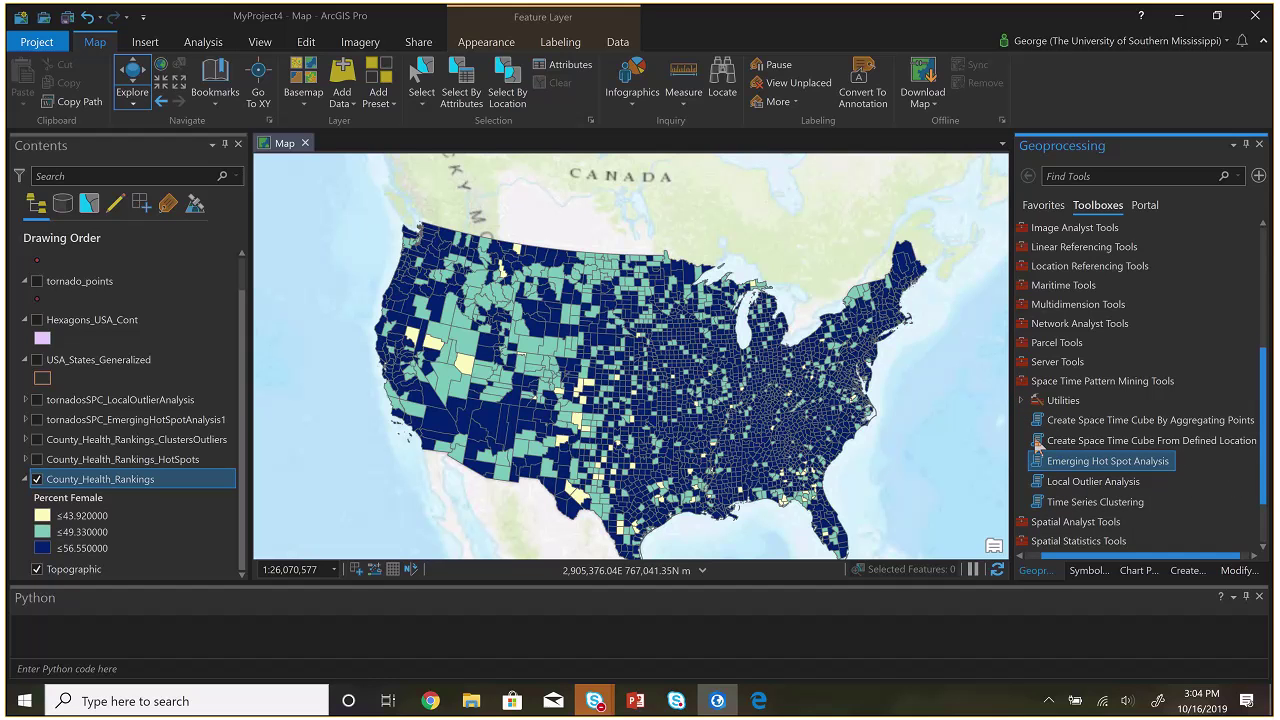
left_click(1047, 544)
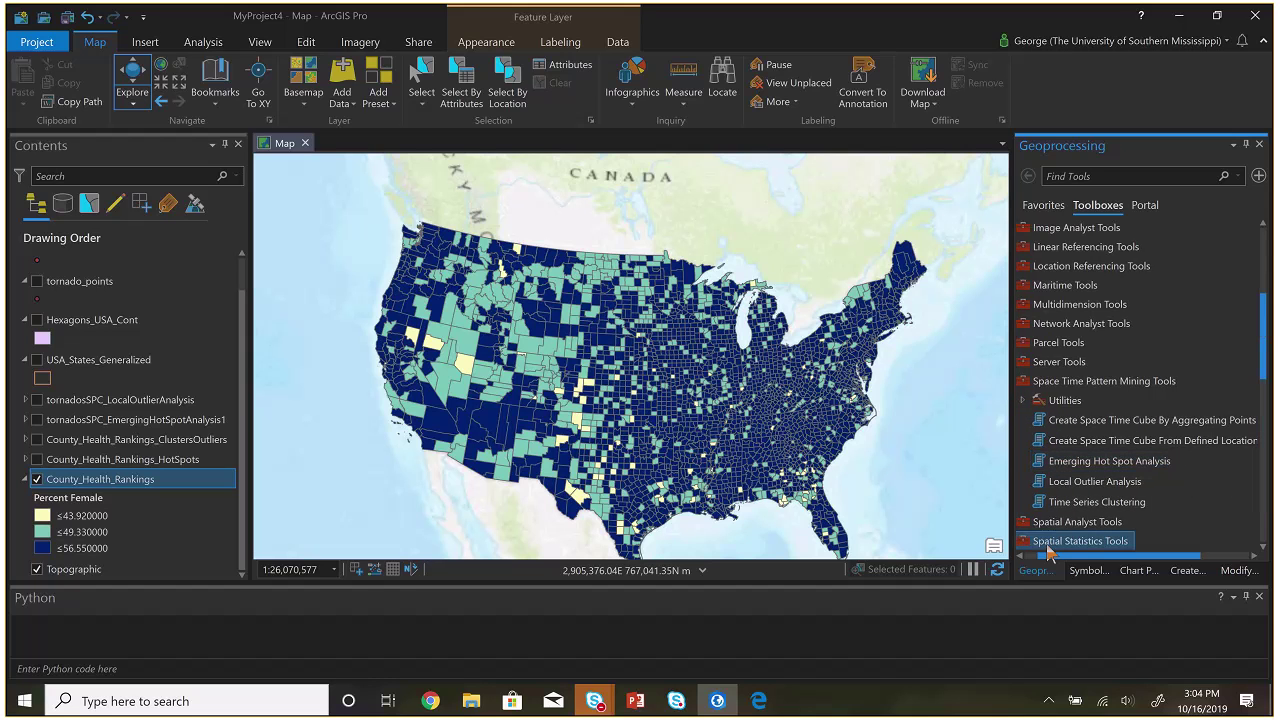
double_click(1048, 545)
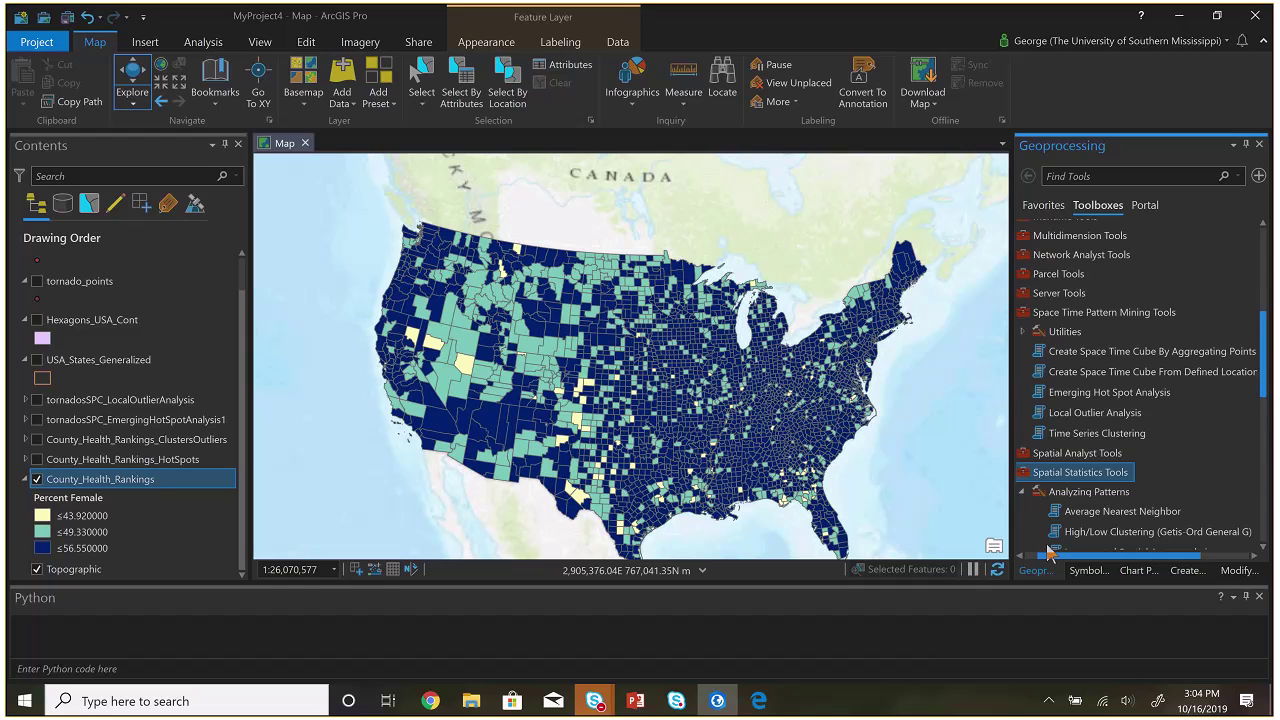
scroll(1048, 553, "down", 3)
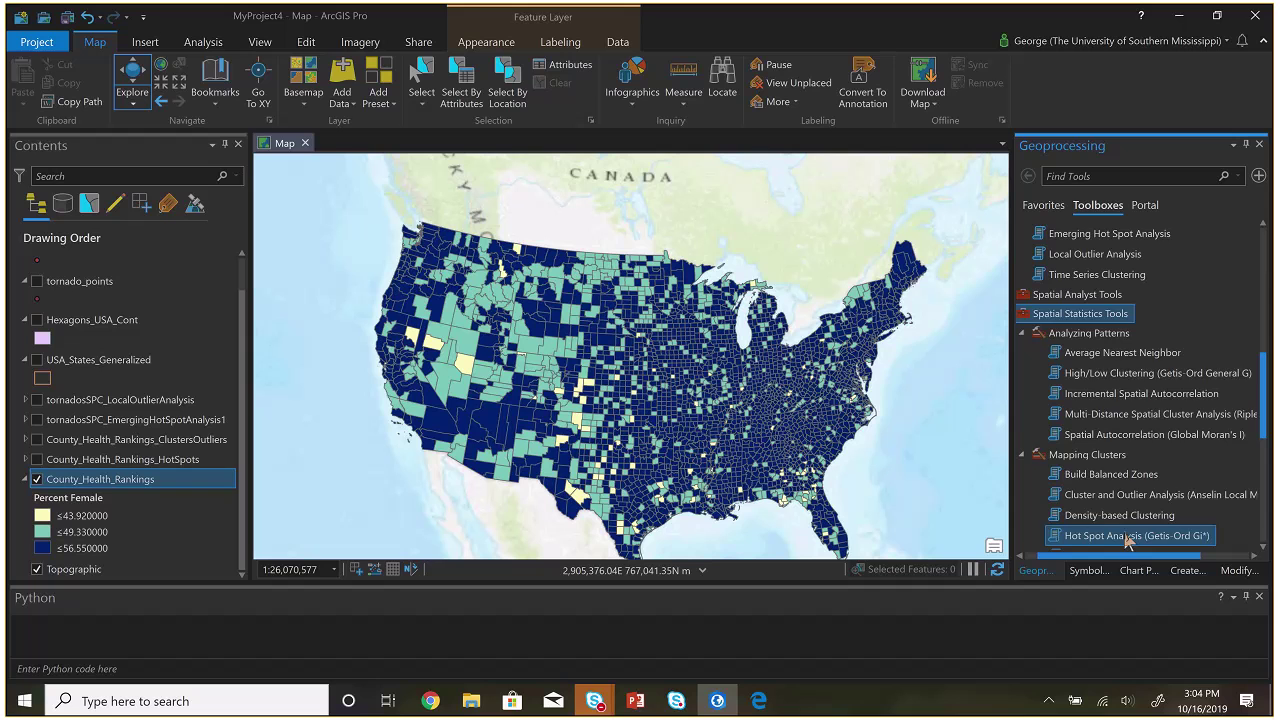
left_click_drag(1267, 425, 1266, 442)
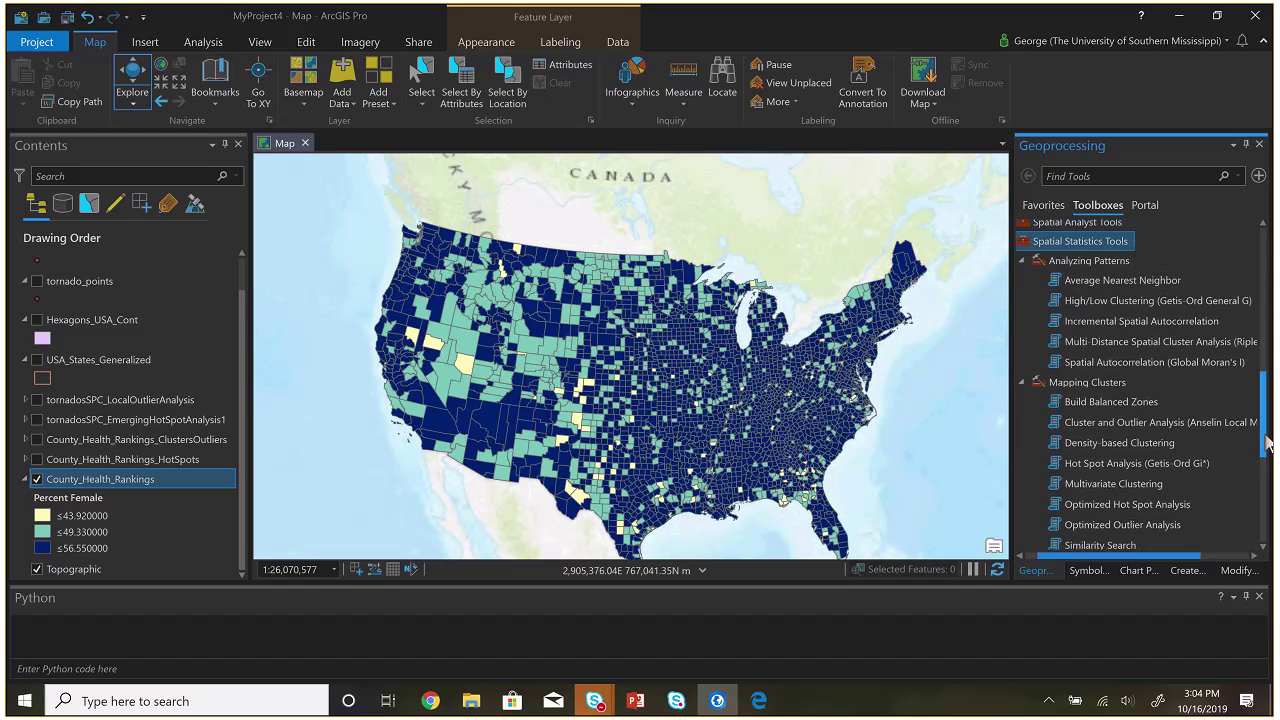
double_click(1190, 373)
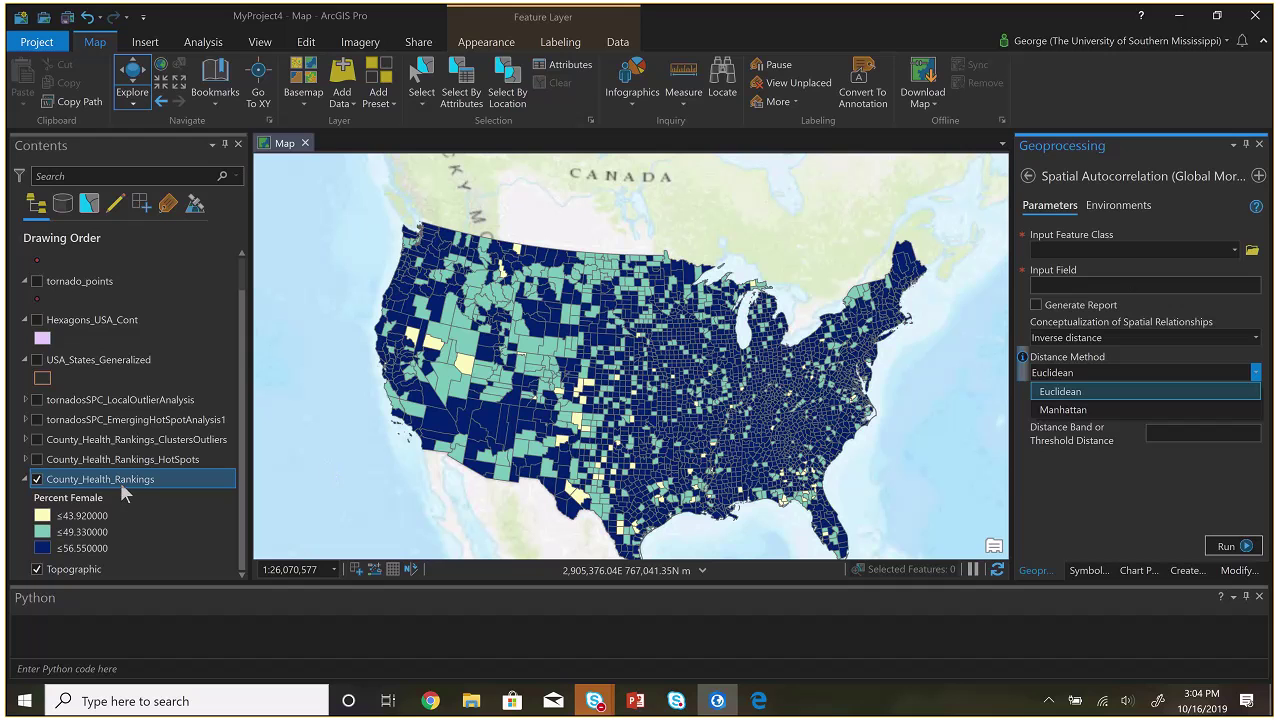
Set the Spatial Autocorrelation input feature class to County_Health_Rankings and the input field to Percent Female
left_click(1235, 250)
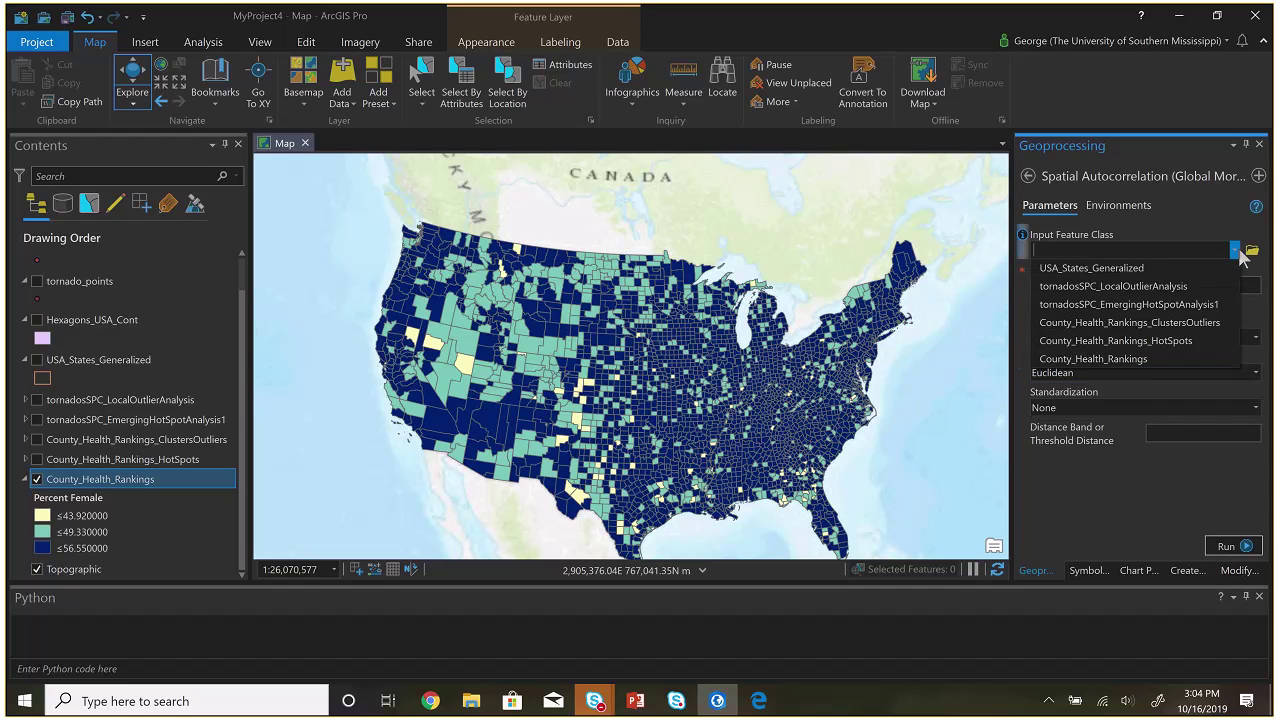
left_click(1190, 415)
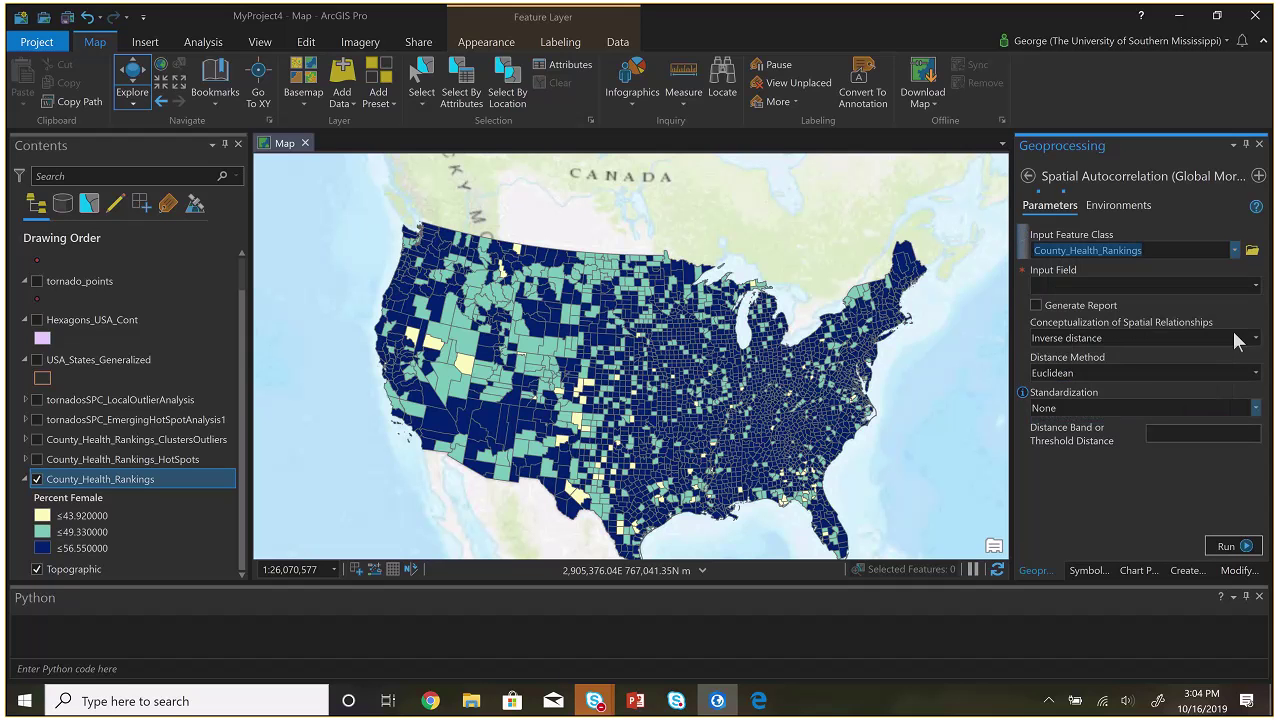
left_click(1256, 287)
scroll(1200, 465, "down", 15)
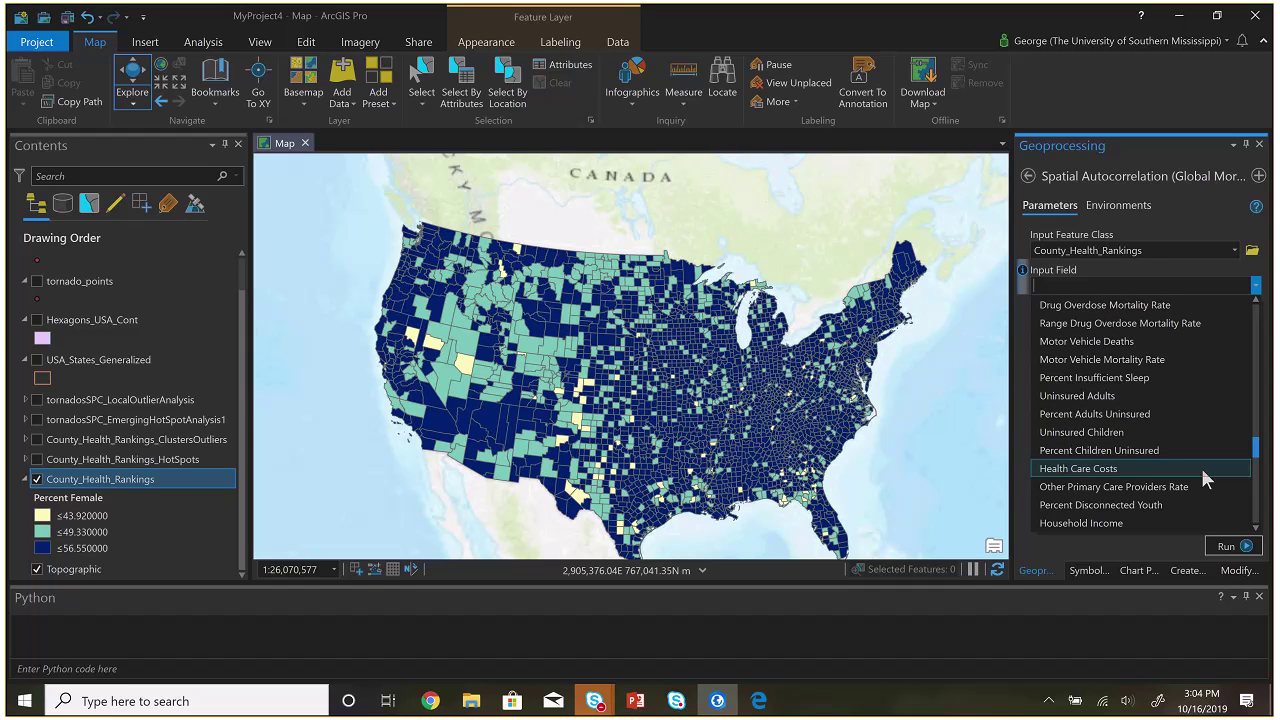
scroll(1205, 478, "down", 5)
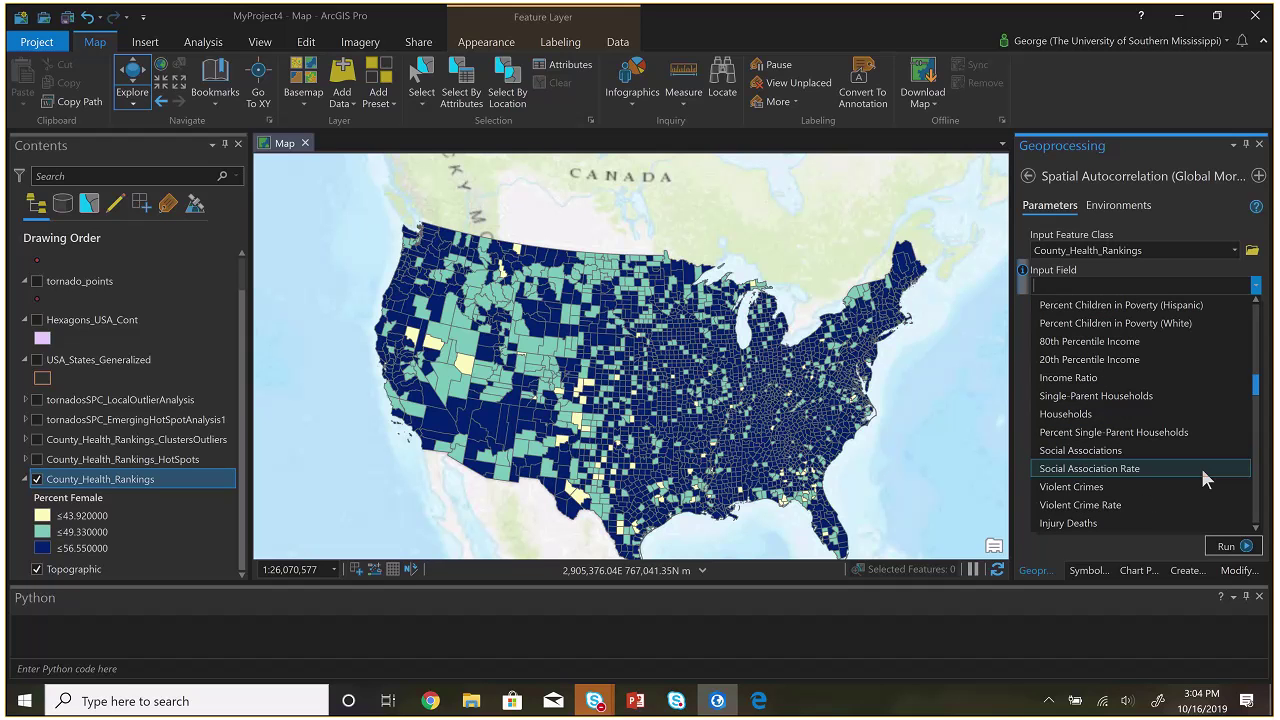
type("Percent ")
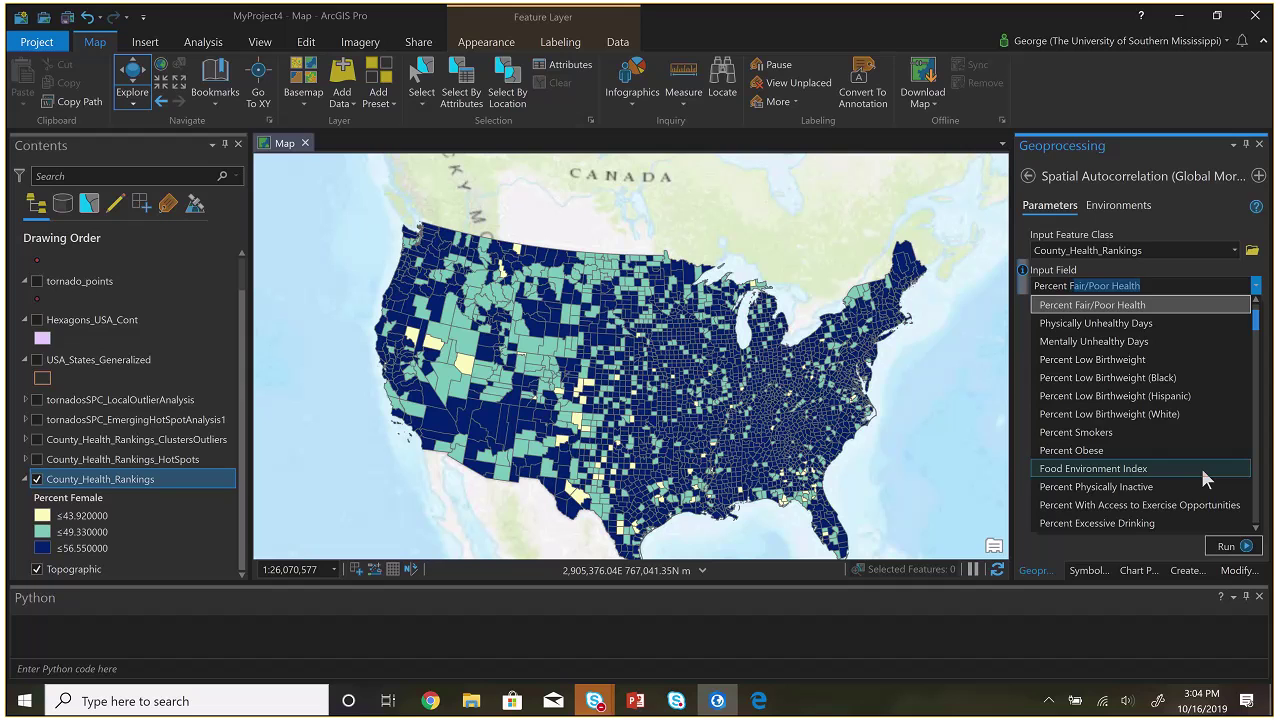
type("Fem")
key("Return")
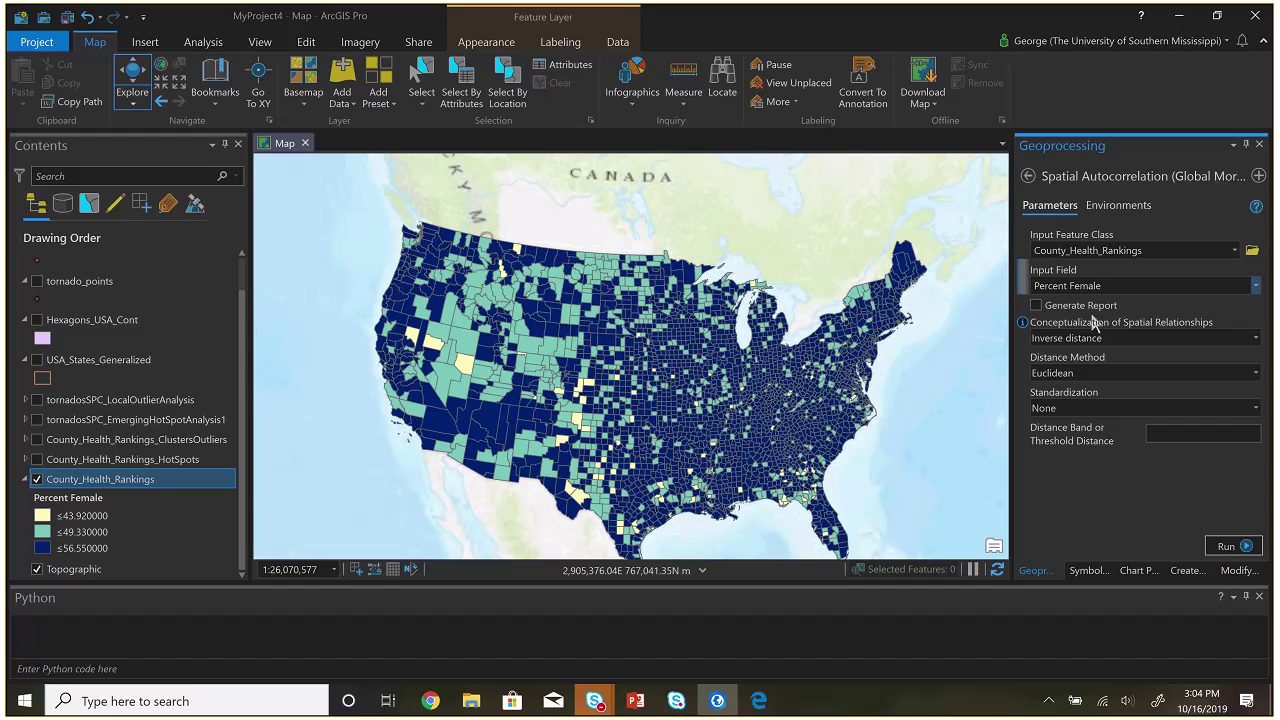
Run Spatial Autocorrelation with report generation enabled and open the generated HTML report in the browser
left_click(1060, 307)
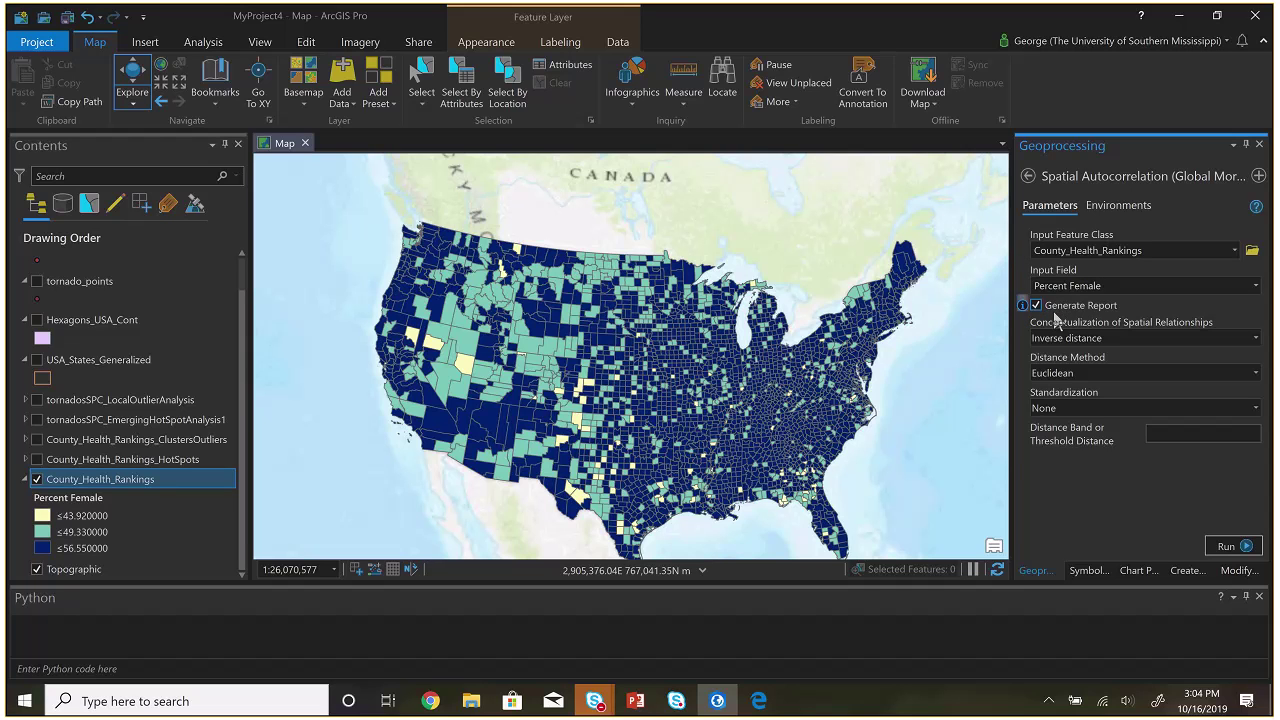
left_click(1224, 548)
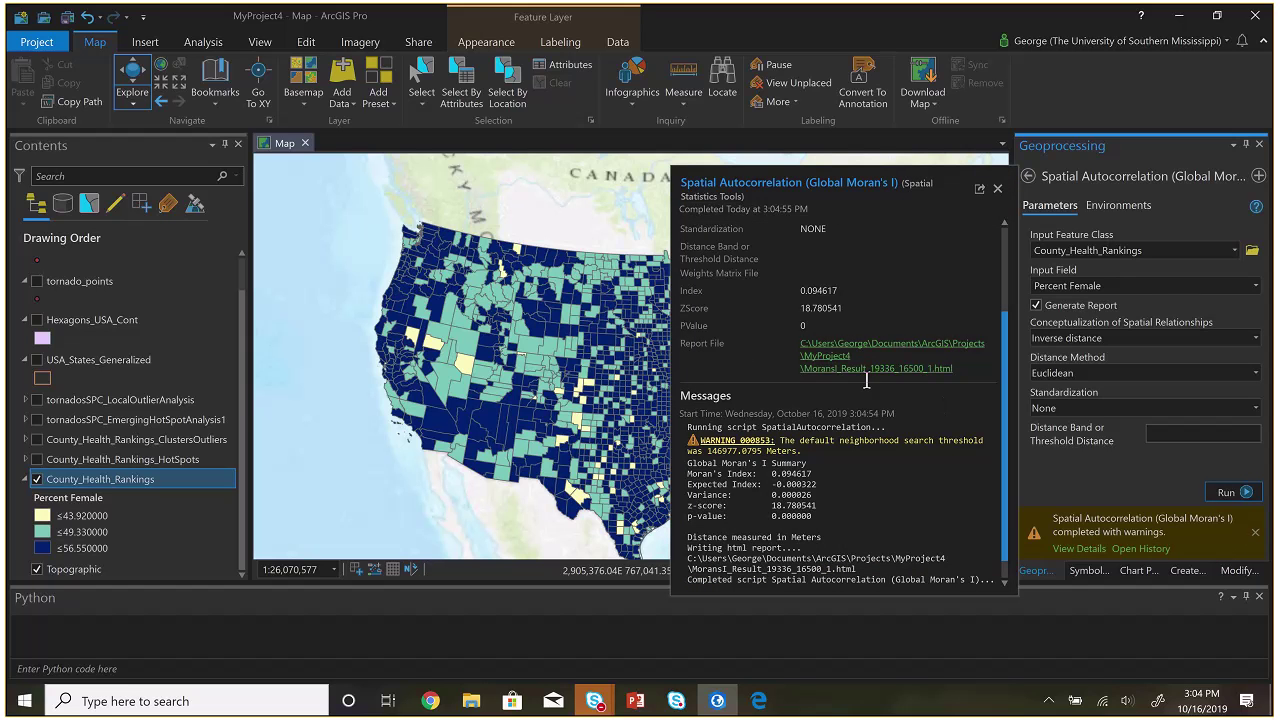
left_click(820, 348)
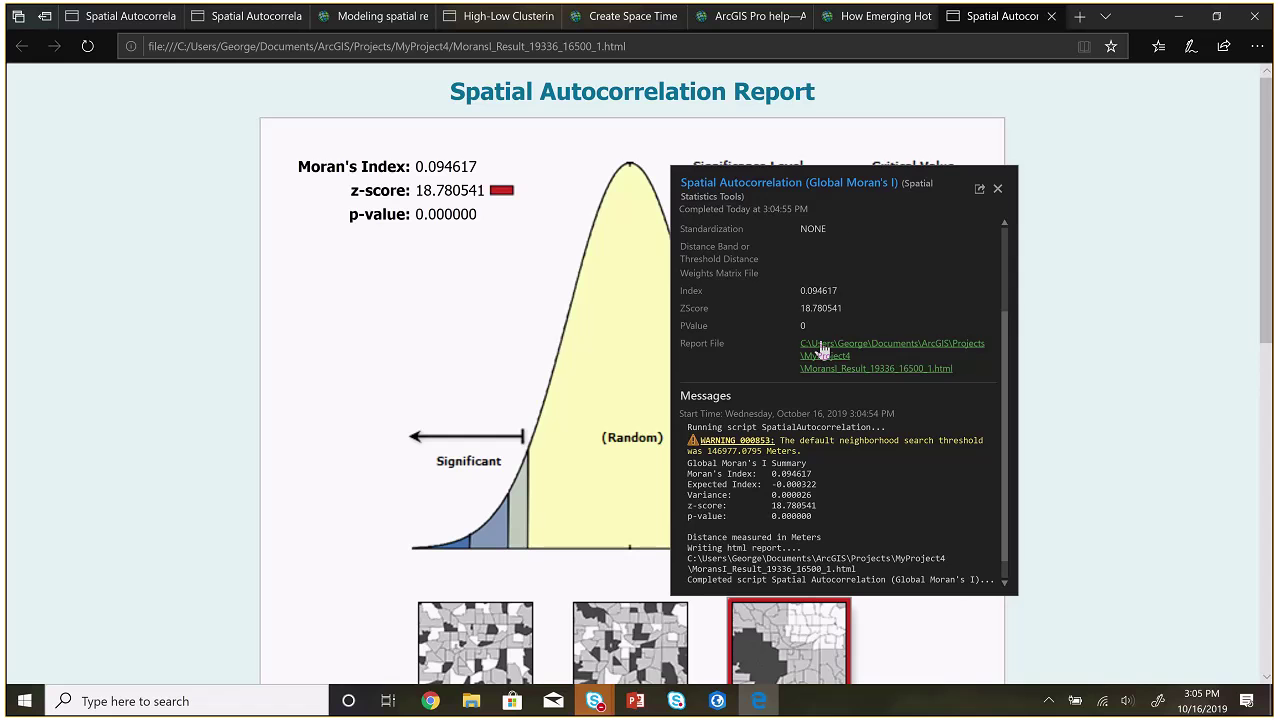
left_click(1083, 182)
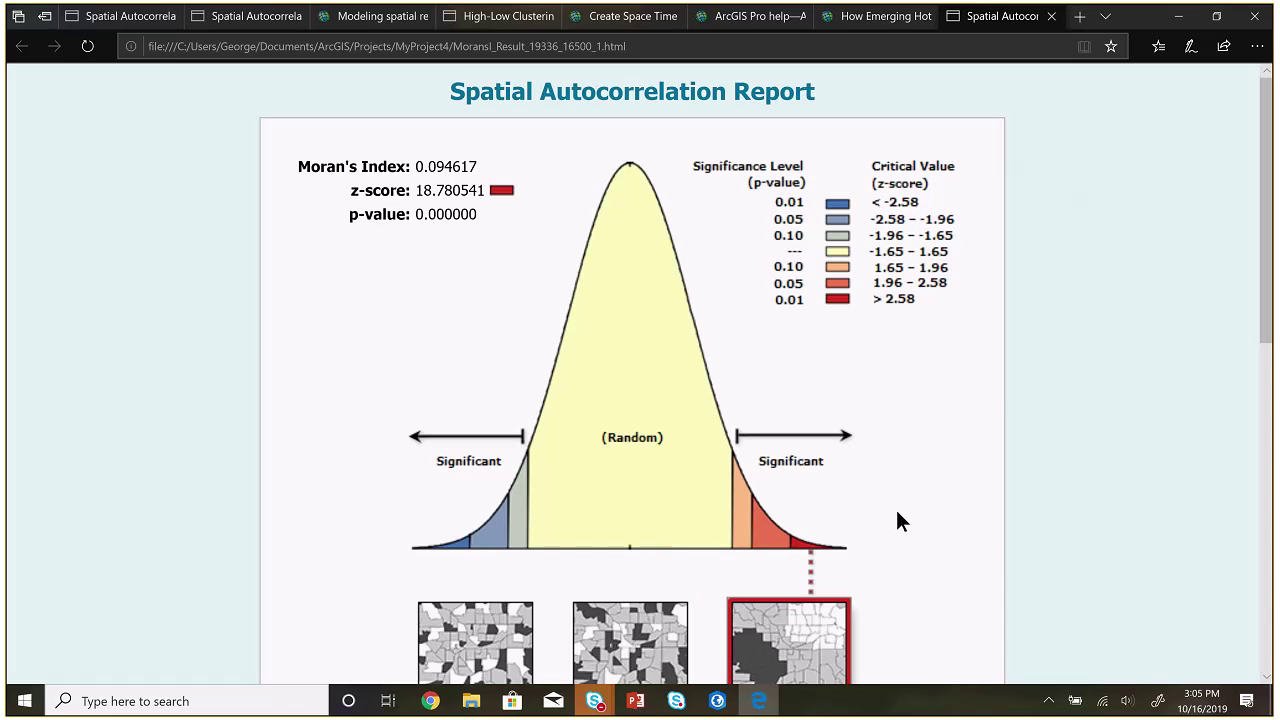
Examine the report's z-score, distribution curve and pattern interpretation against the Percent Female map in ArcGIS Pro, and return to the map
key("alt+Tab")
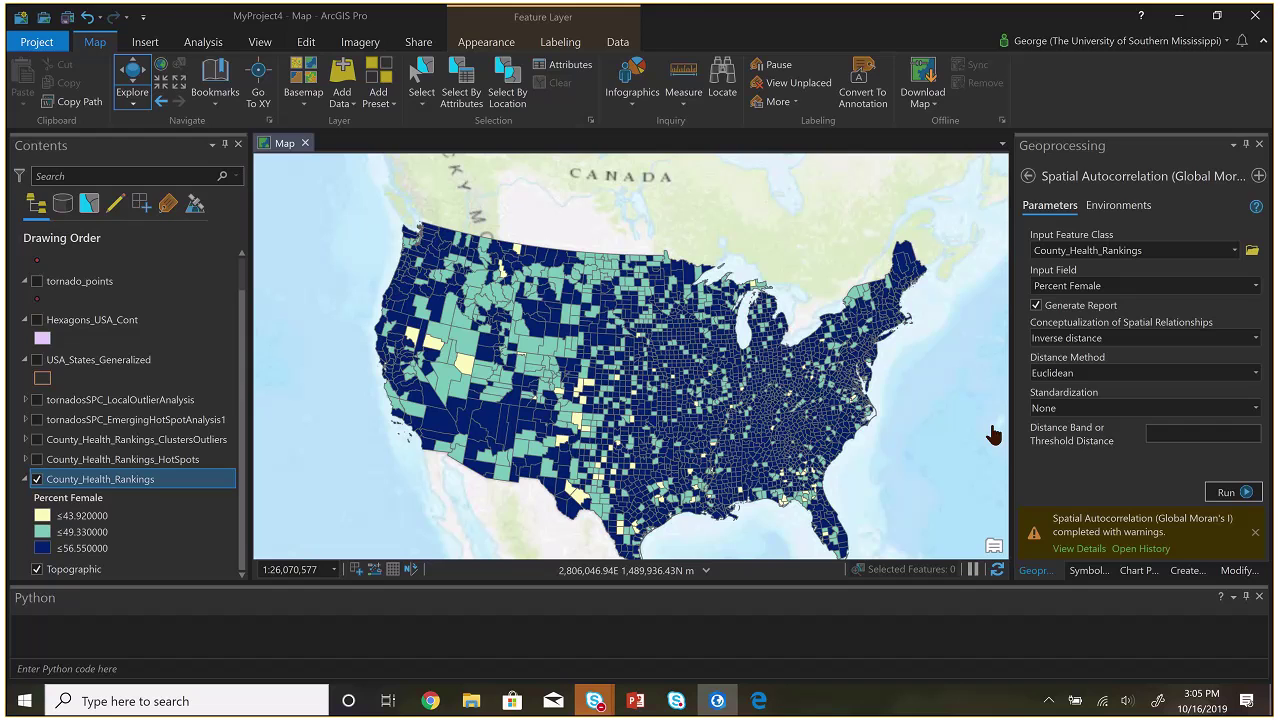
key("alt+Tab")
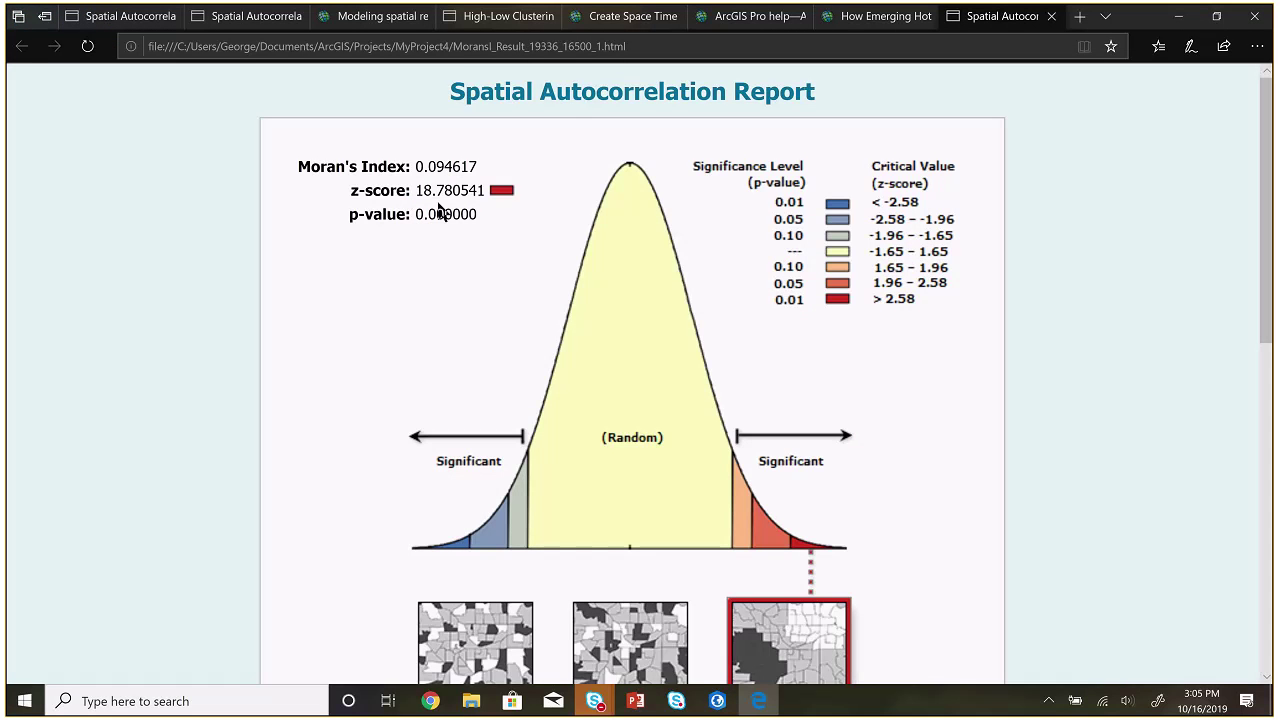
key("alt+Tab")
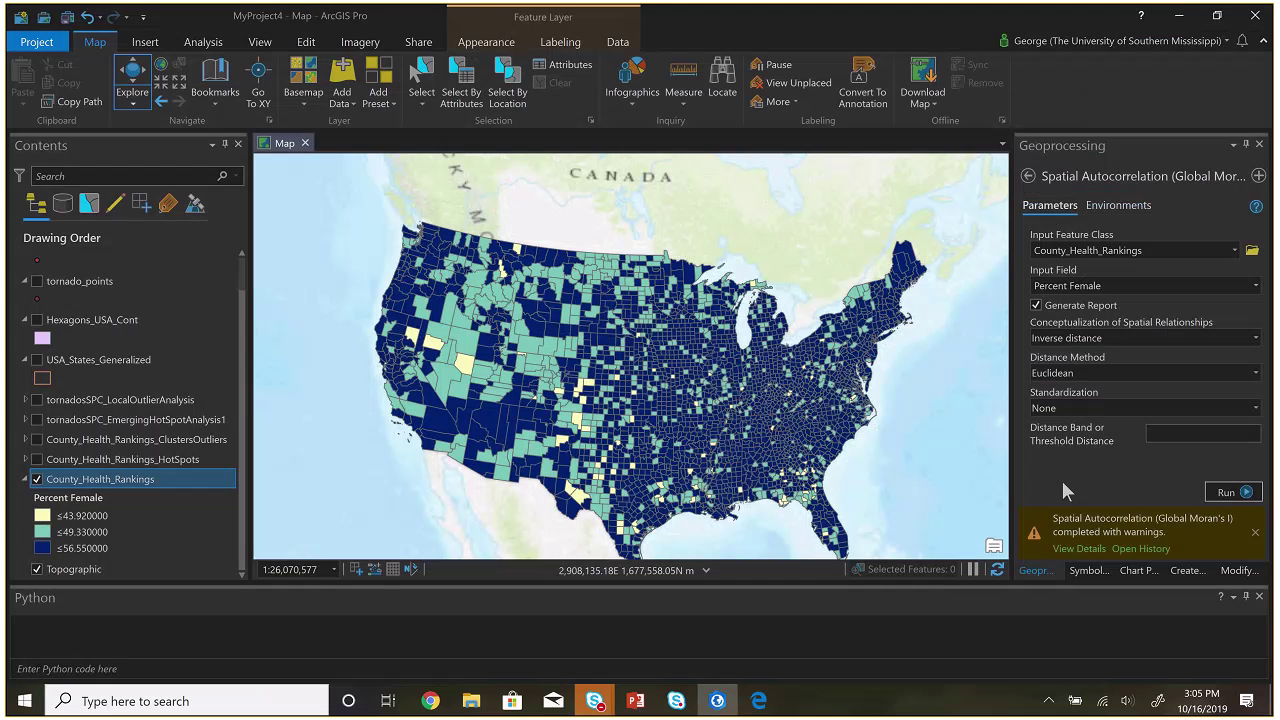
key("alt+Tab")
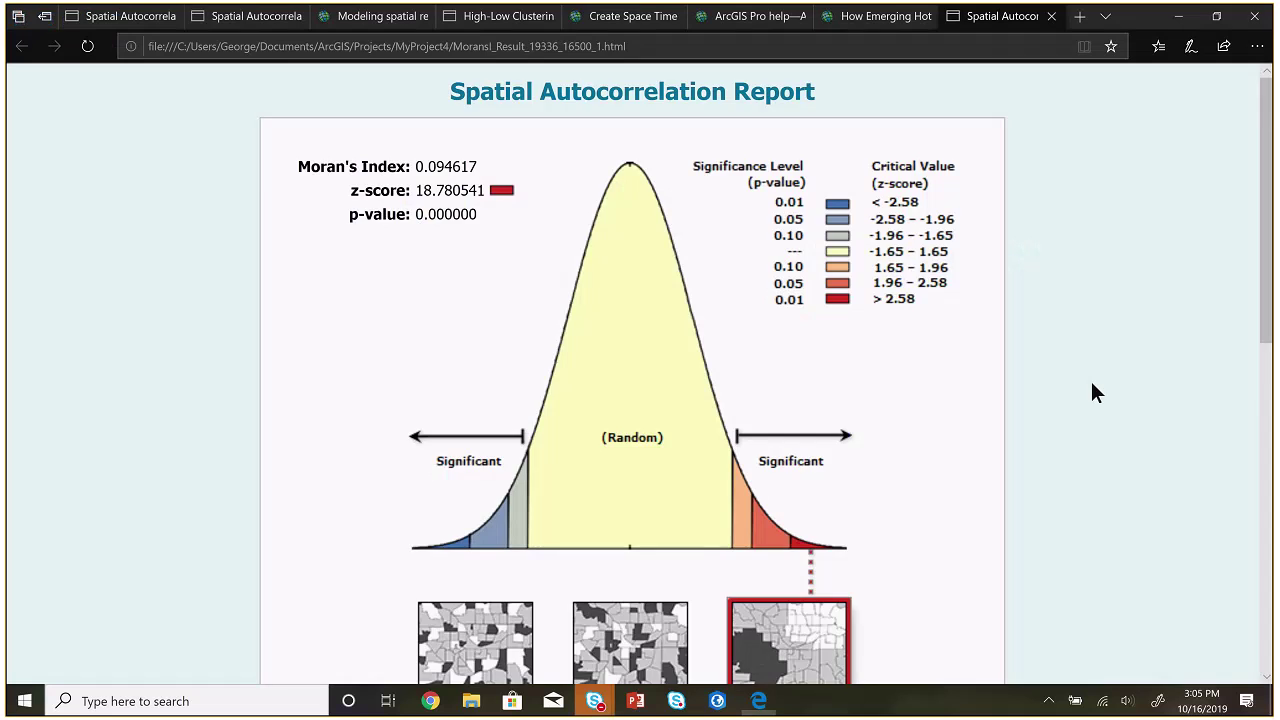
scroll(897, 509, "down", 4)
scroll(897, 509, "up", 1)
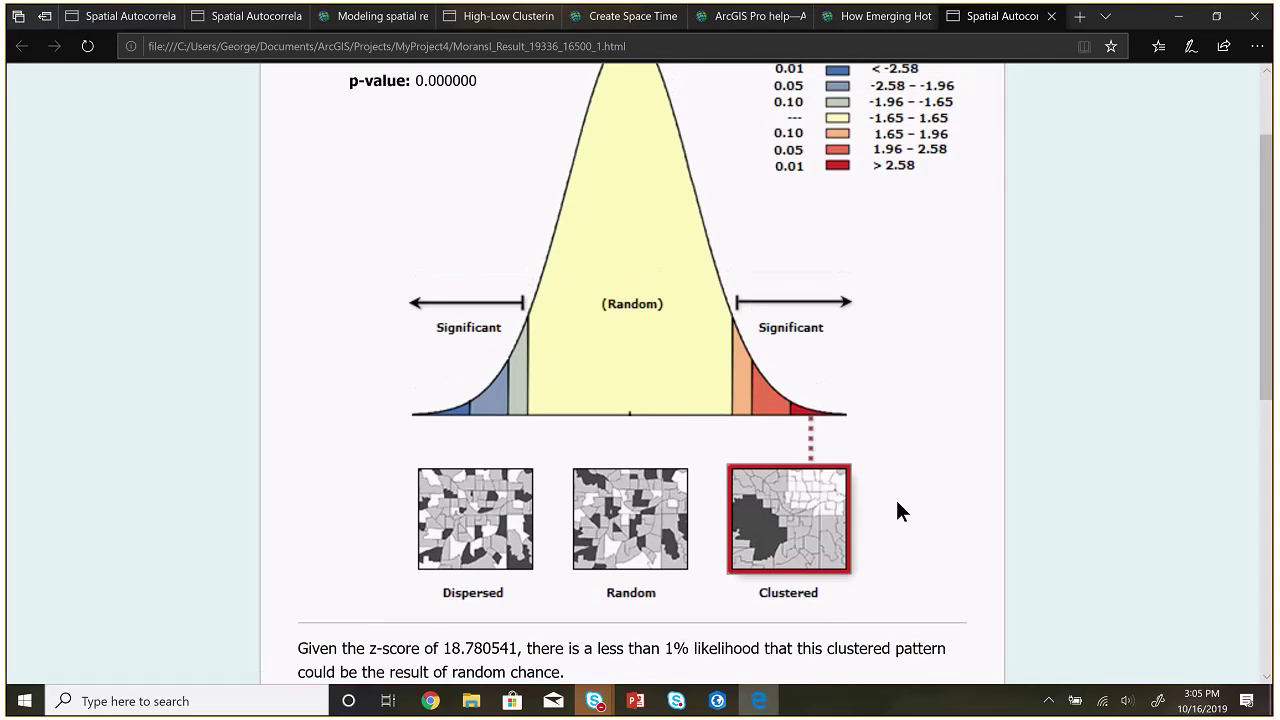
key("alt+Tab")
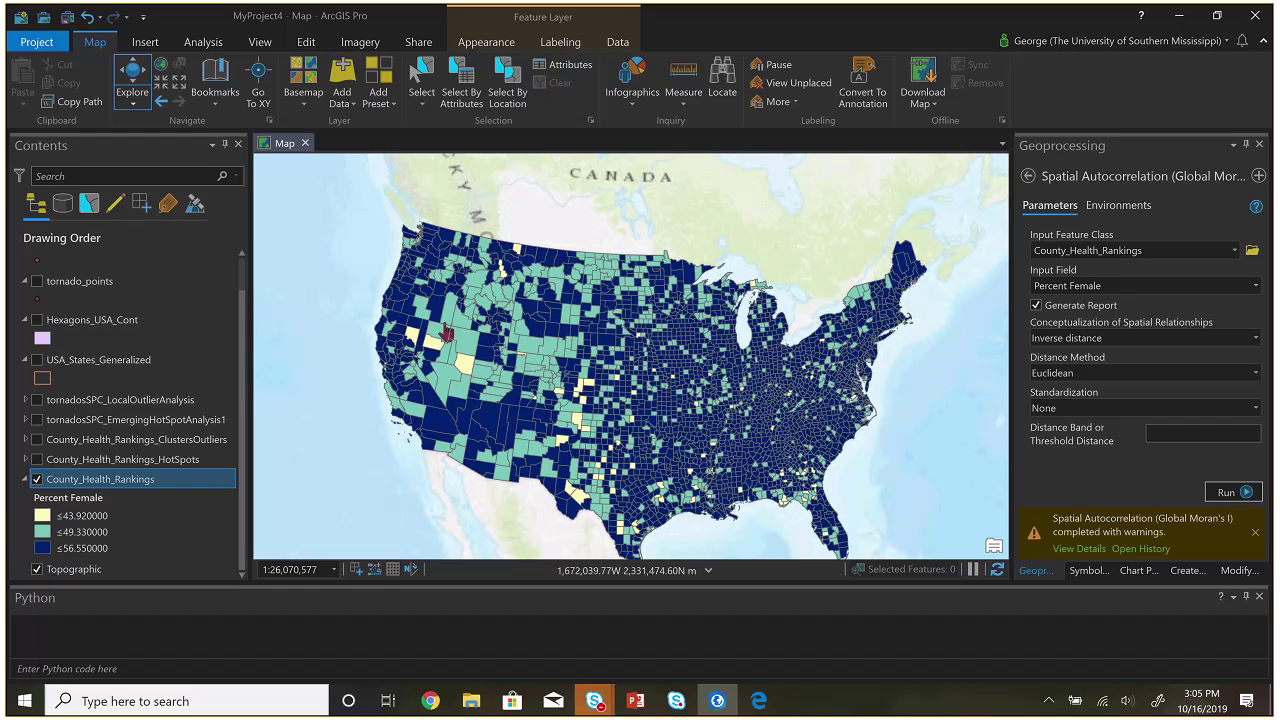
Open the High/Low Clustering (Getis-Ord General G) tool from the Analyzing Patterns toolset
left_click(1029, 177)
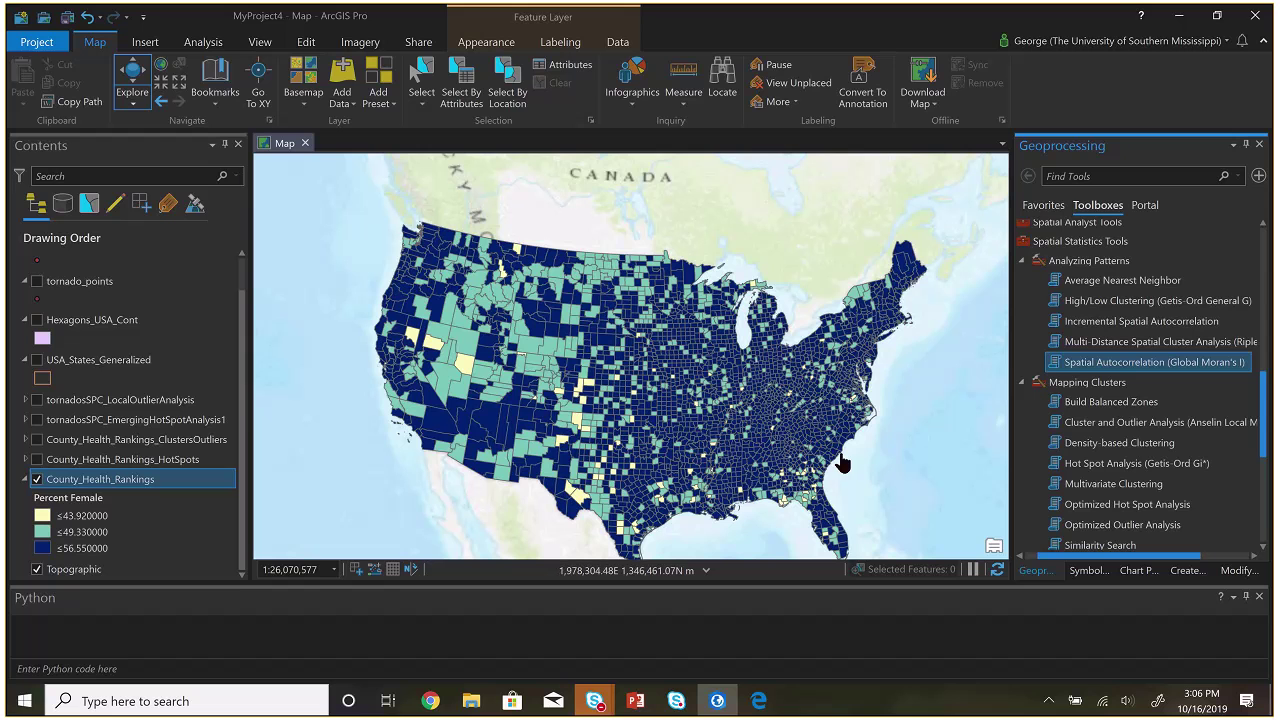
scroll(742, 503, "up", 1)
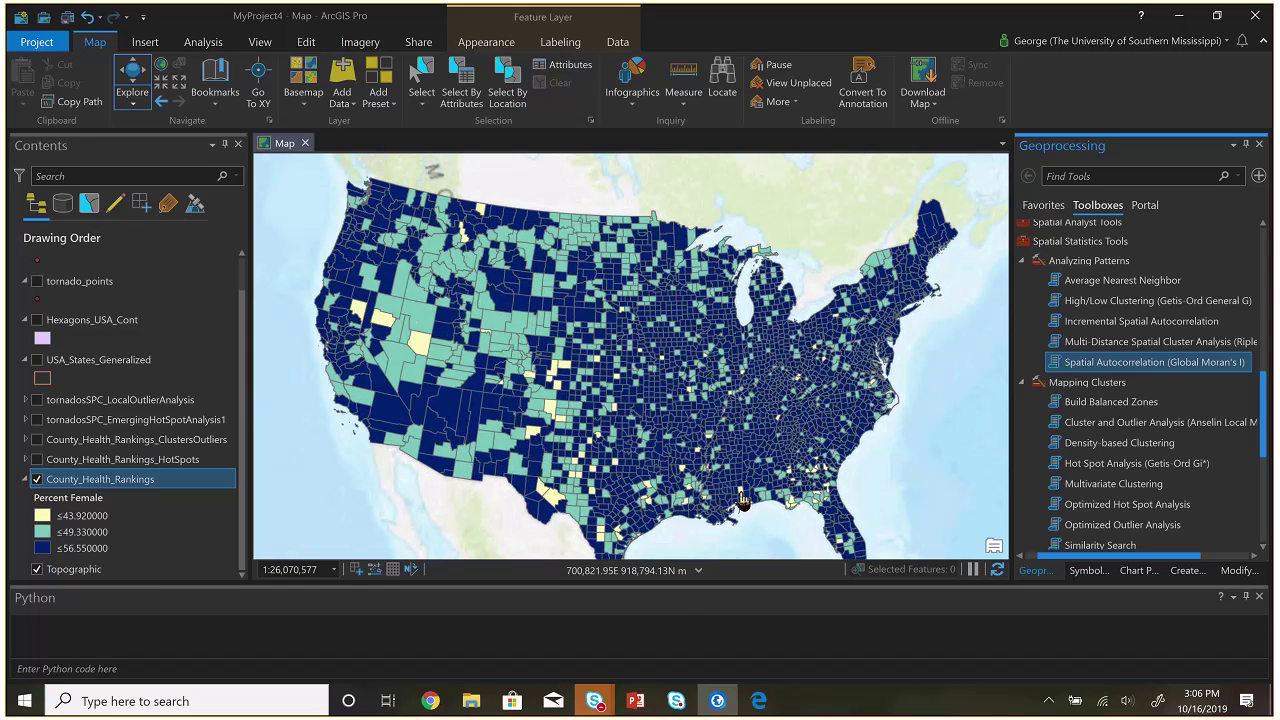
scroll(742, 503, "up", 2)
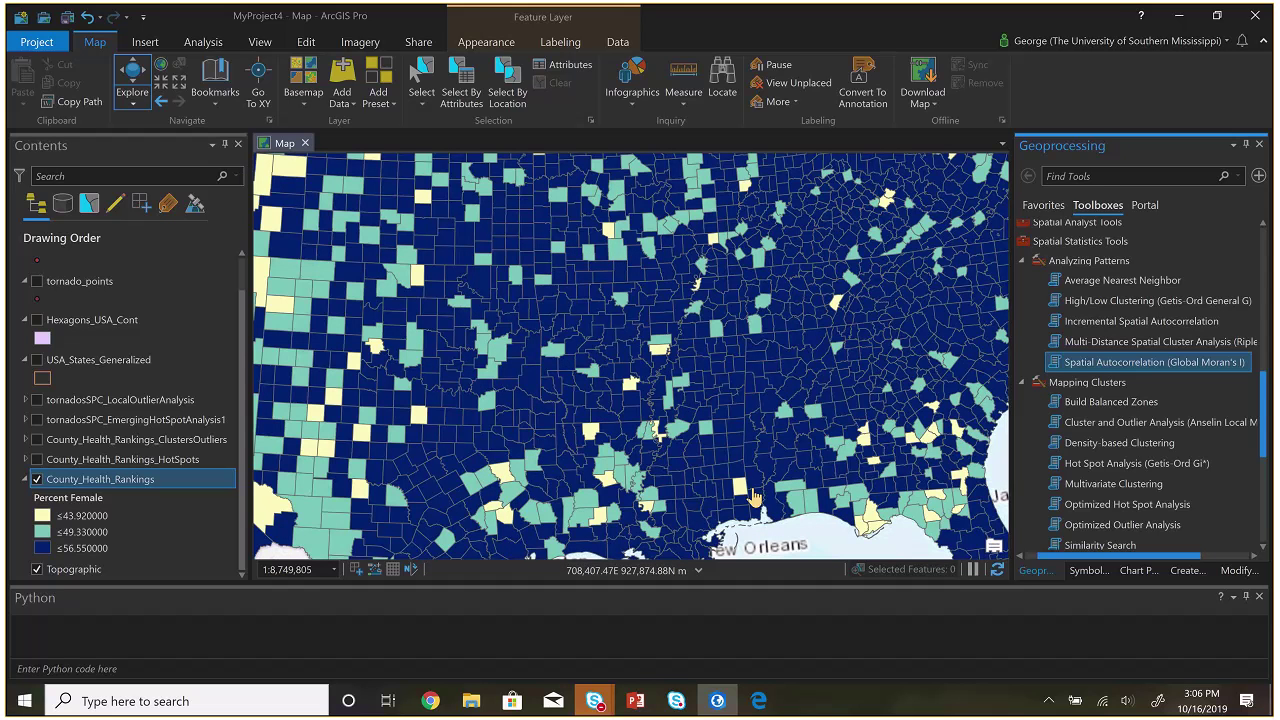
scroll(720, 495, "down", 1)
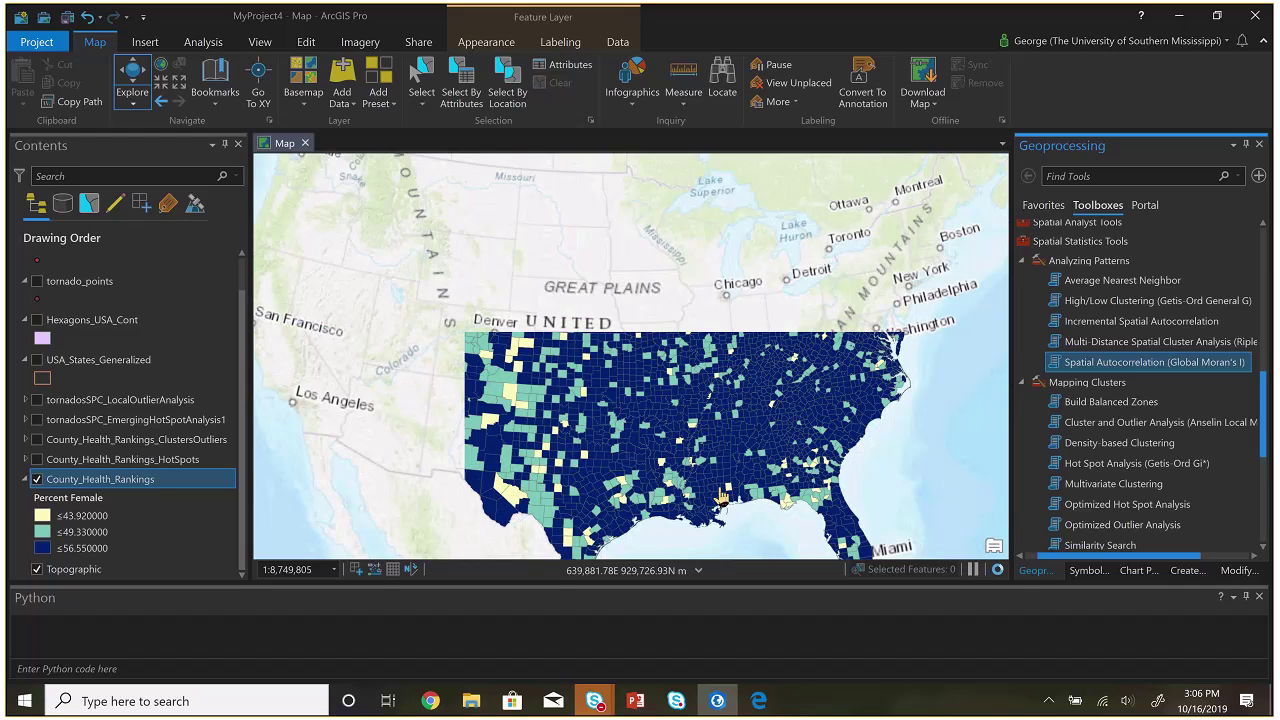
scroll(725, 495, "down", 1)
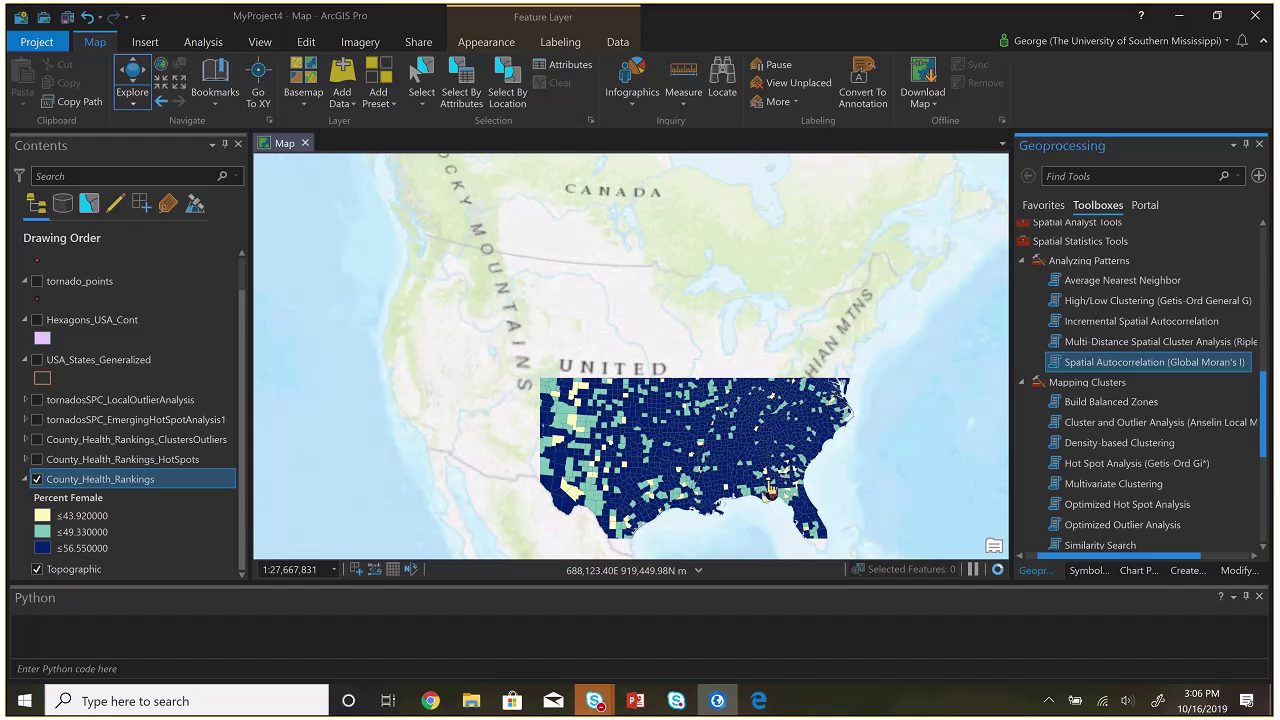
left_click_drag(768, 417, 794, 416)
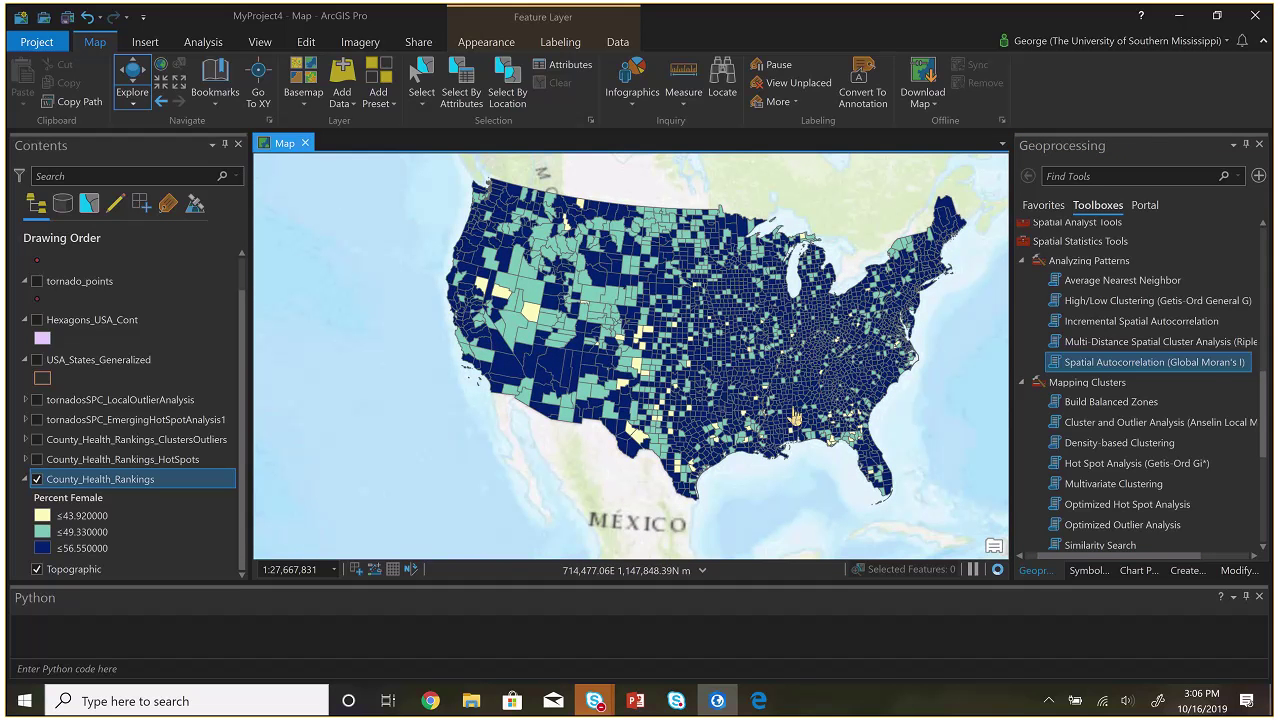
left_click(1183, 307)
Set the High/Low Clustering input feature class to County_Health_Rankings and the input field to Percent Female
left_click(1235, 250)
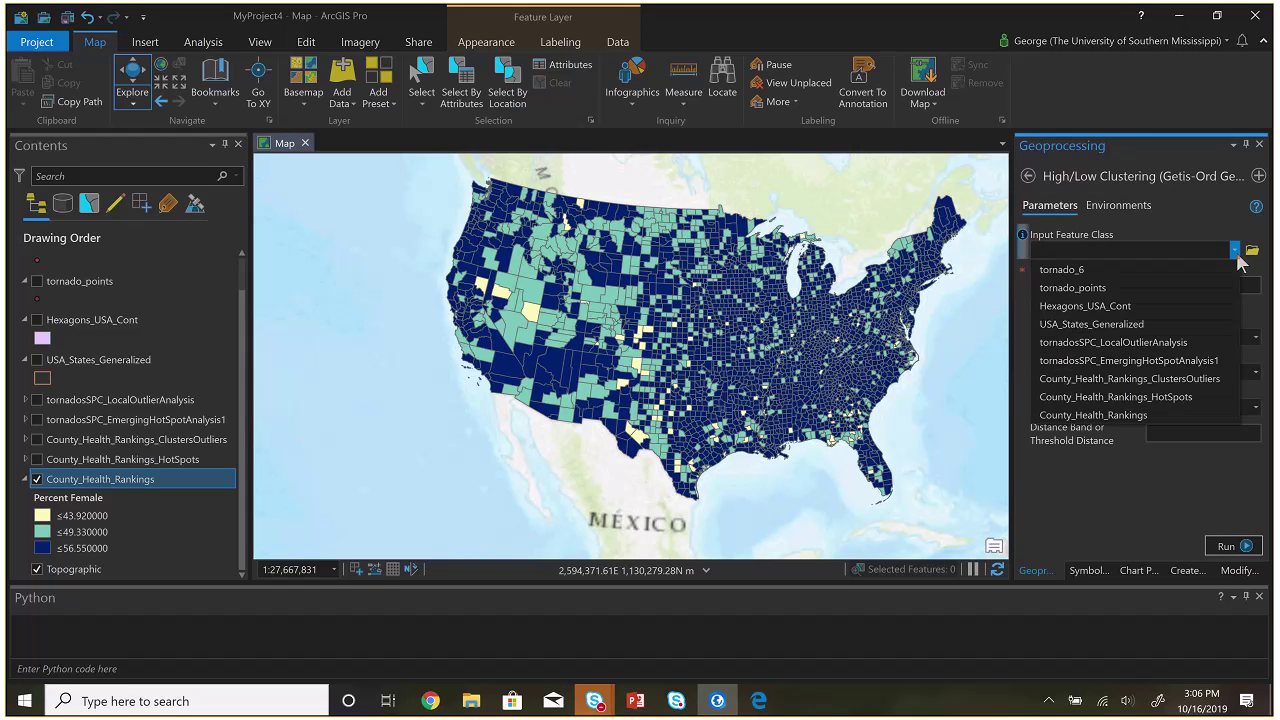
left_click(1200, 414)
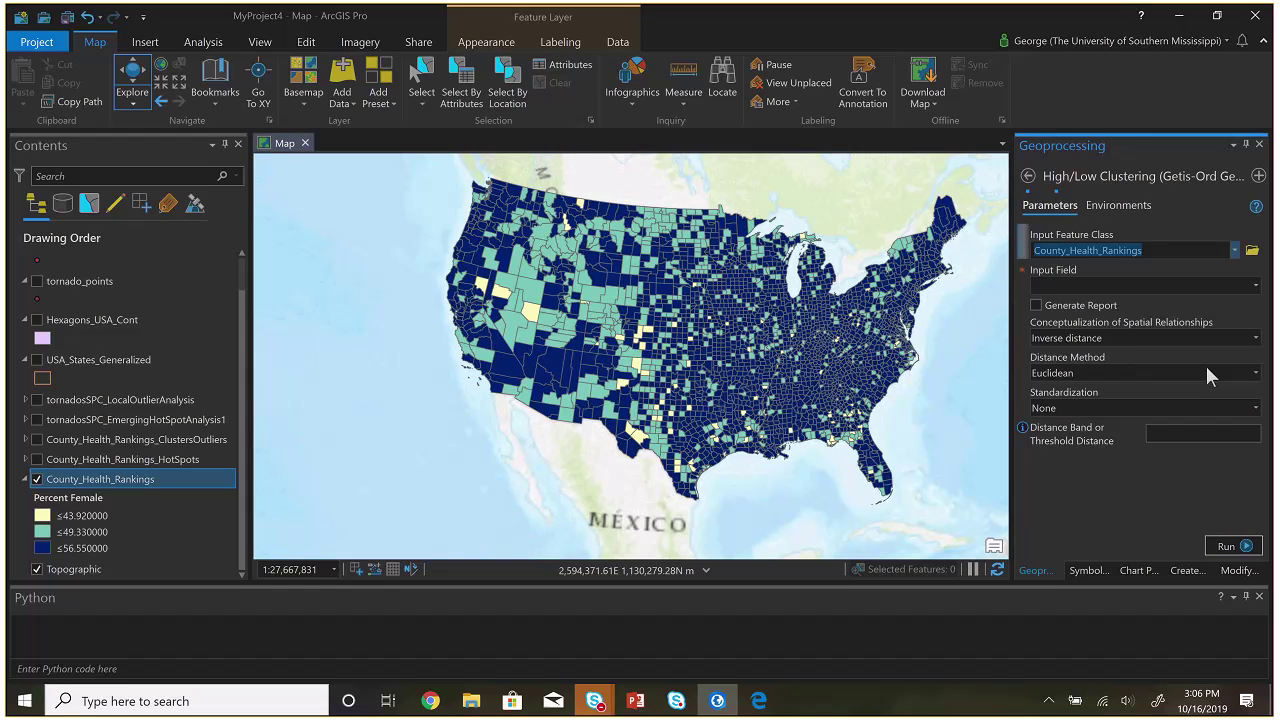
left_click(1257, 287)
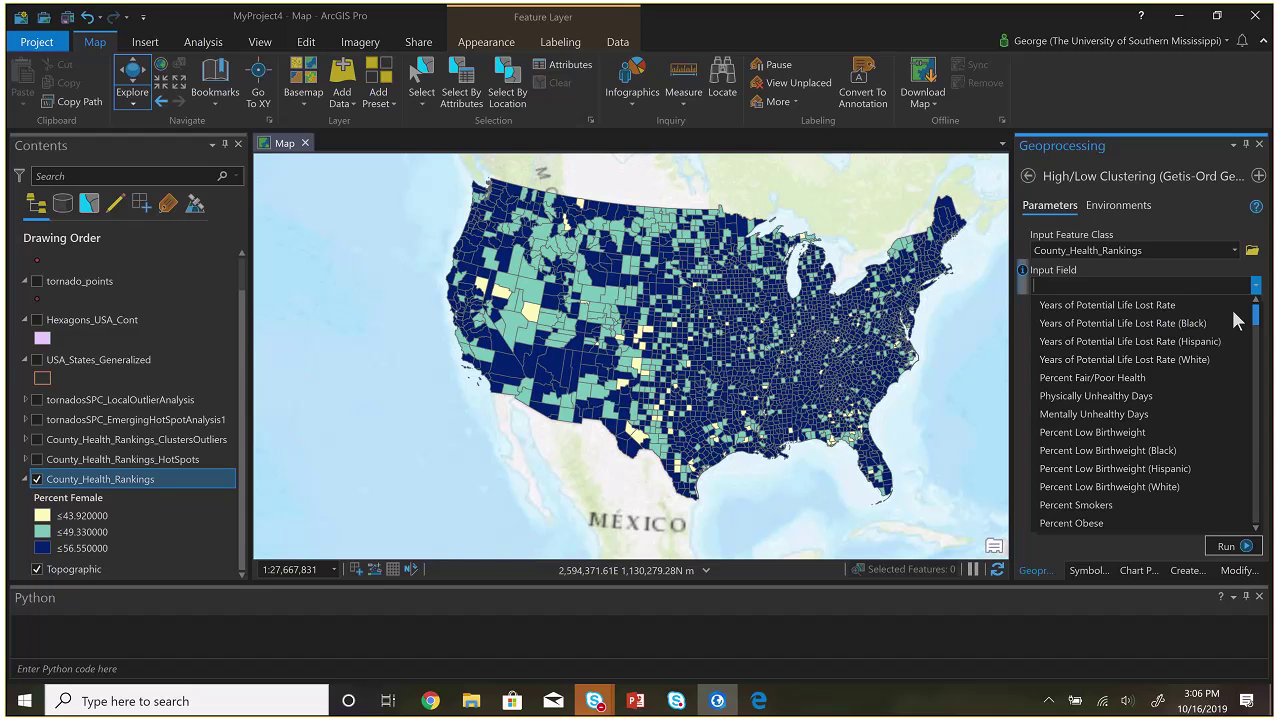
type("Perc")
key("Return")
type("ent Female")
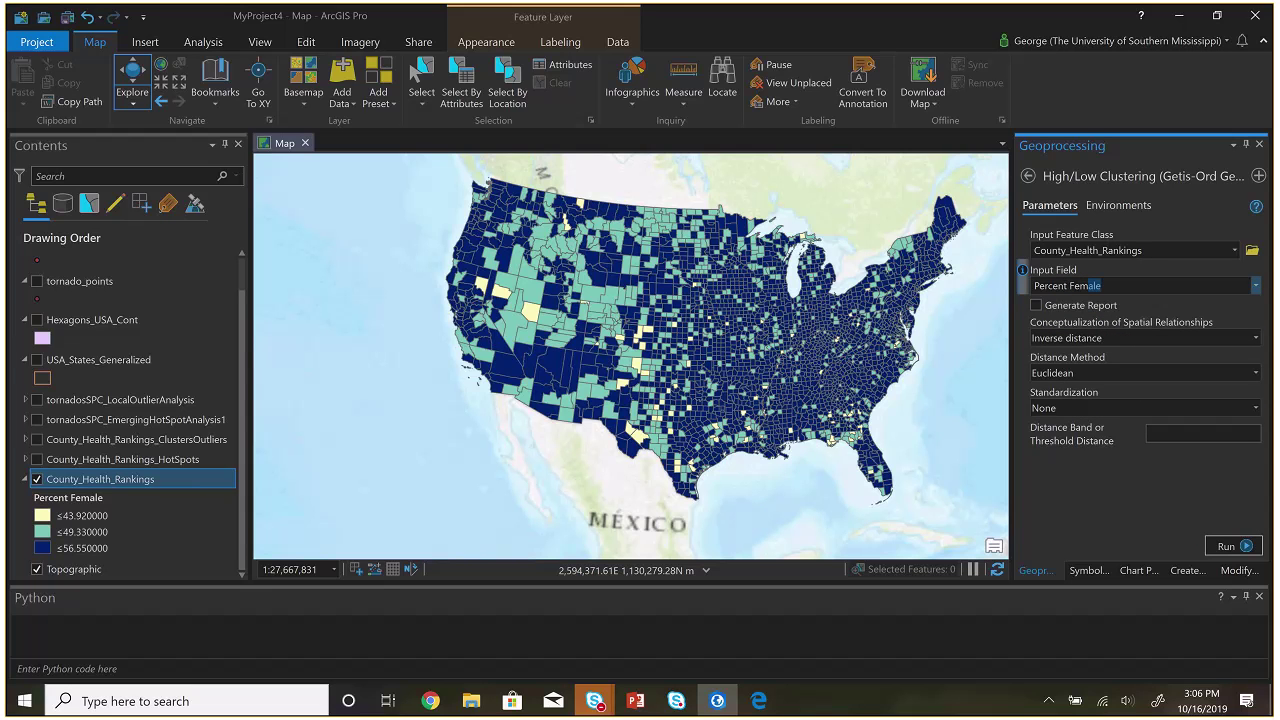
Run High/Low Clustering with report generation enabled and open the generated HTML report in the browser
left_click(1050, 308)
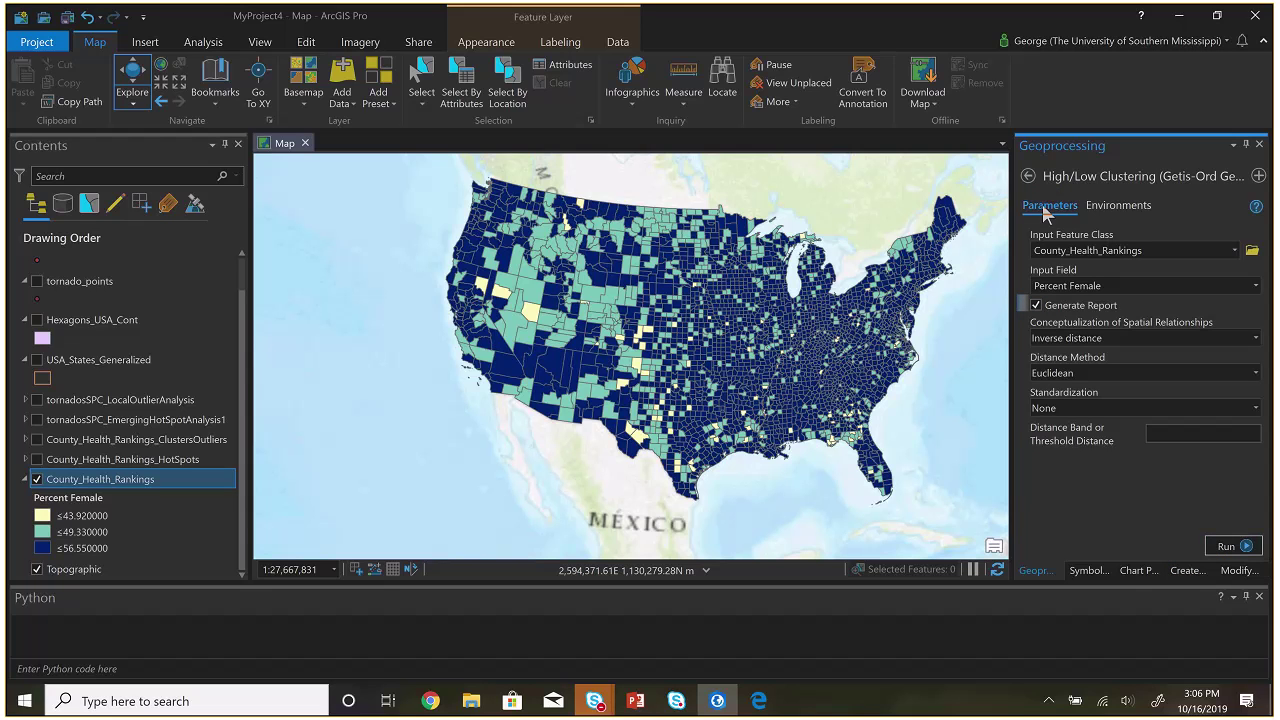
left_click(1224, 547)
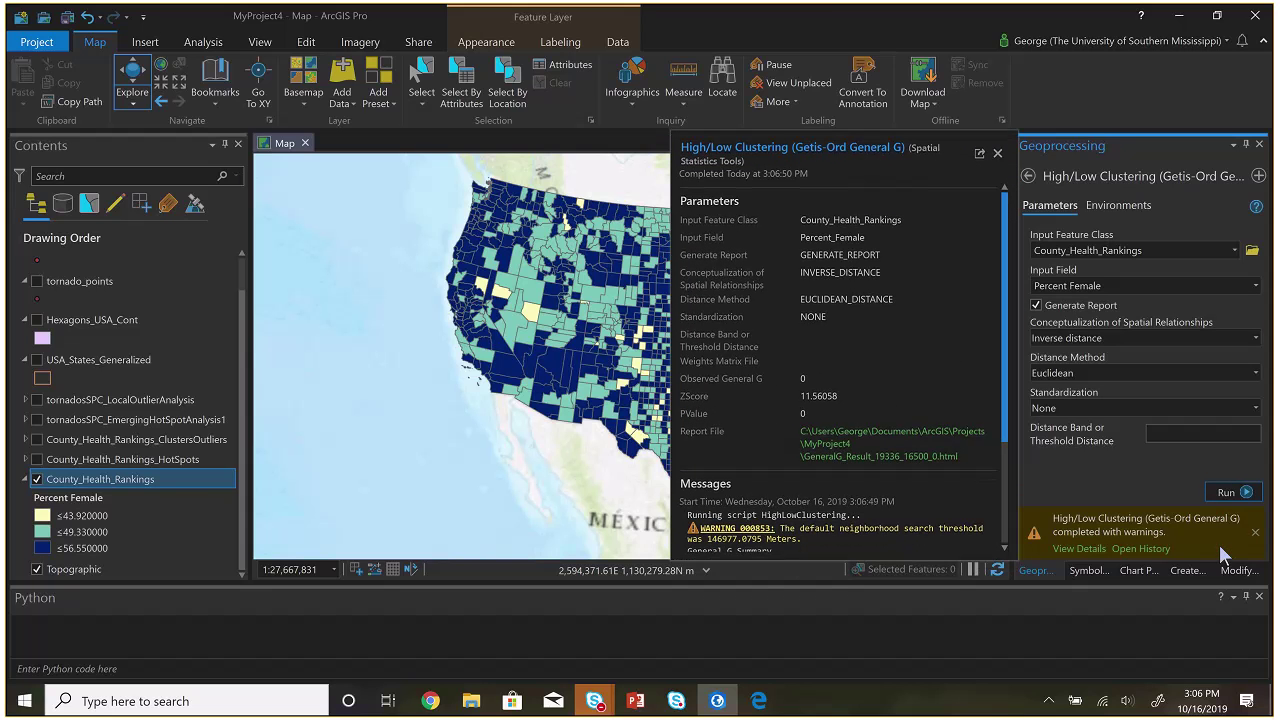
left_click(880, 456)
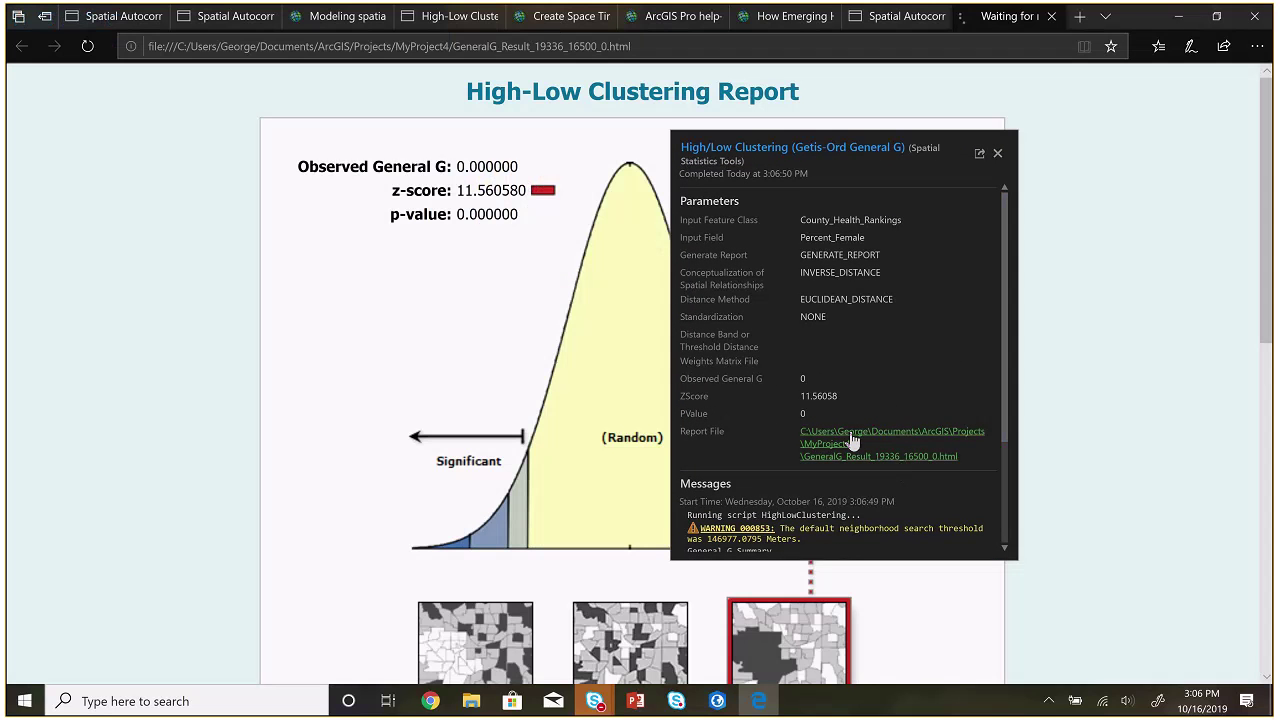
left_click(996, 156)
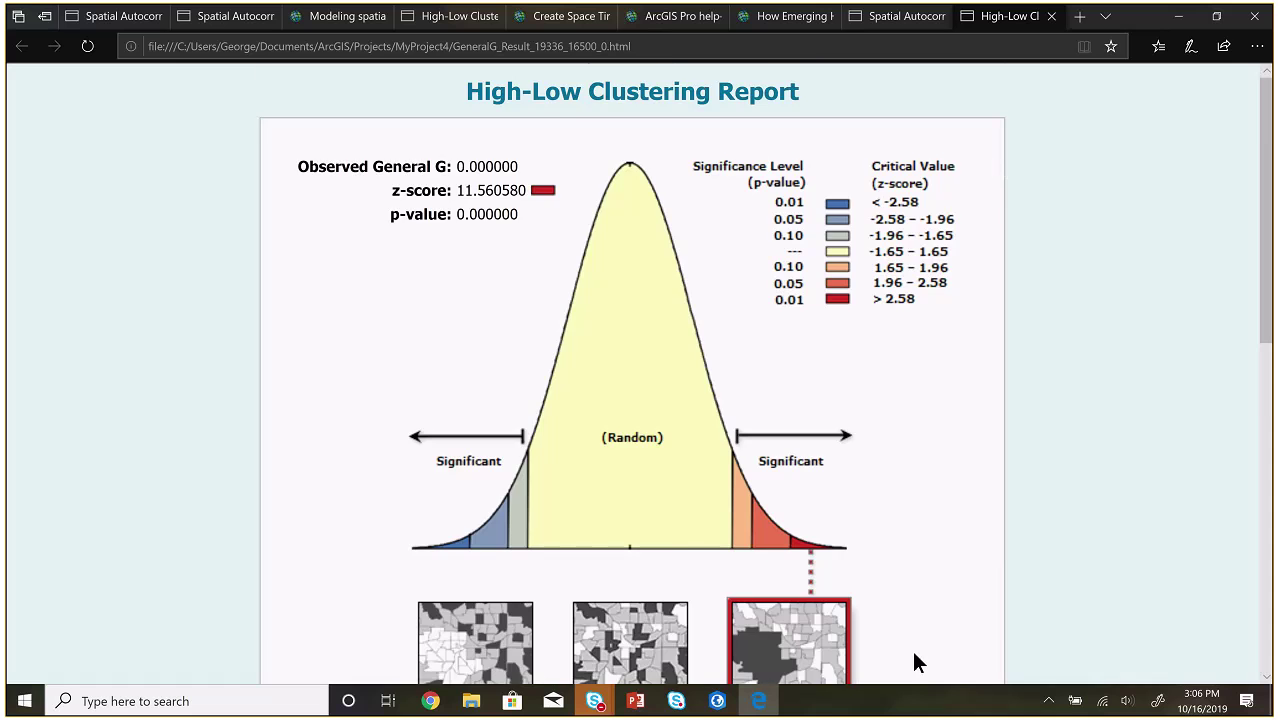
Examine the High-Low Clustering report's distribution curve and pattern interpretation, and return to the tool in ArcGIS Pro
scroll(913, 651, "down", 2)
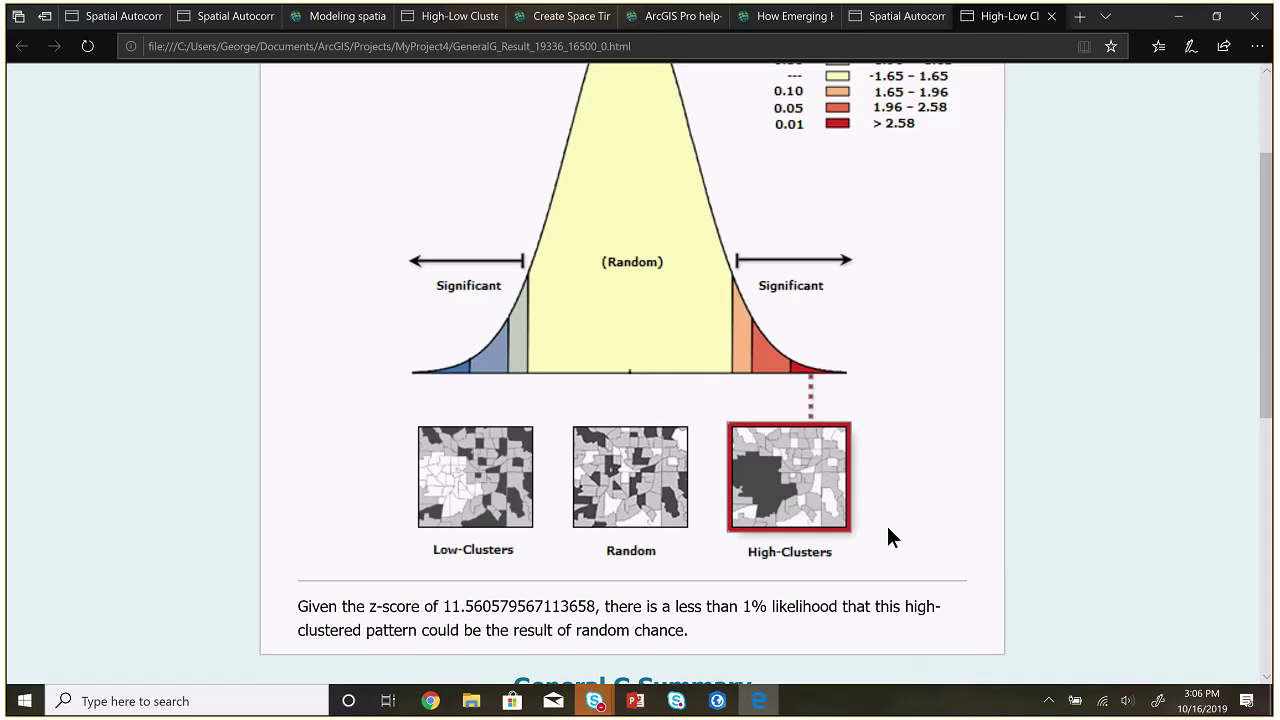
key("alt+Tab")
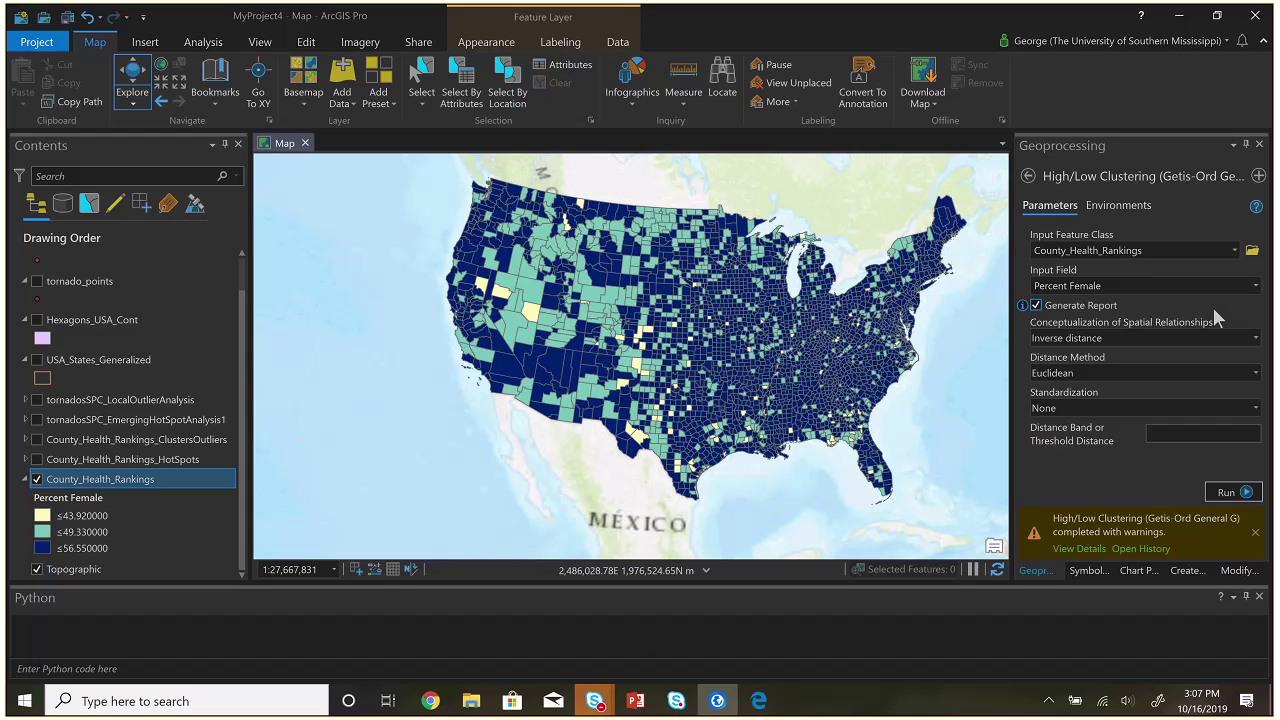
left_click(1235, 251)
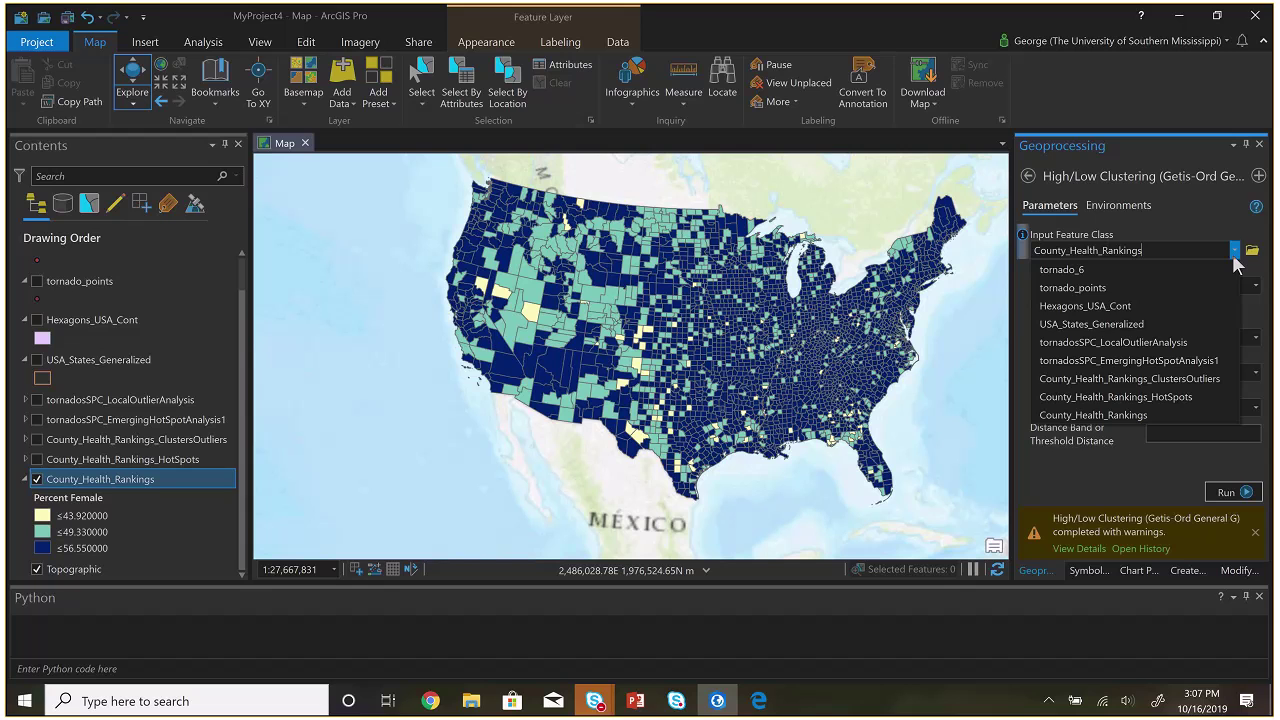
left_click(1235, 255)
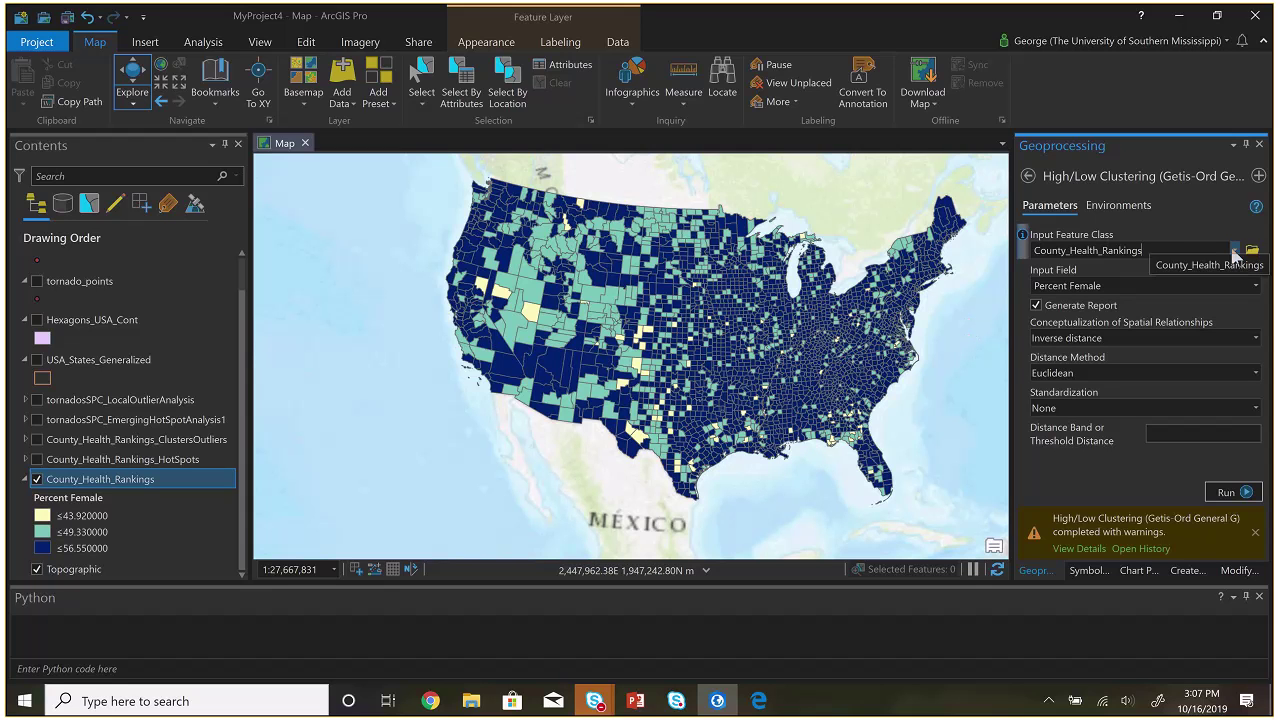
Open the Hot Spot Analysis (Getis-Ord Gi*) tool from Mapping Clusters and set its input feature class to County_Health_Rankings
left_click(1028, 175)
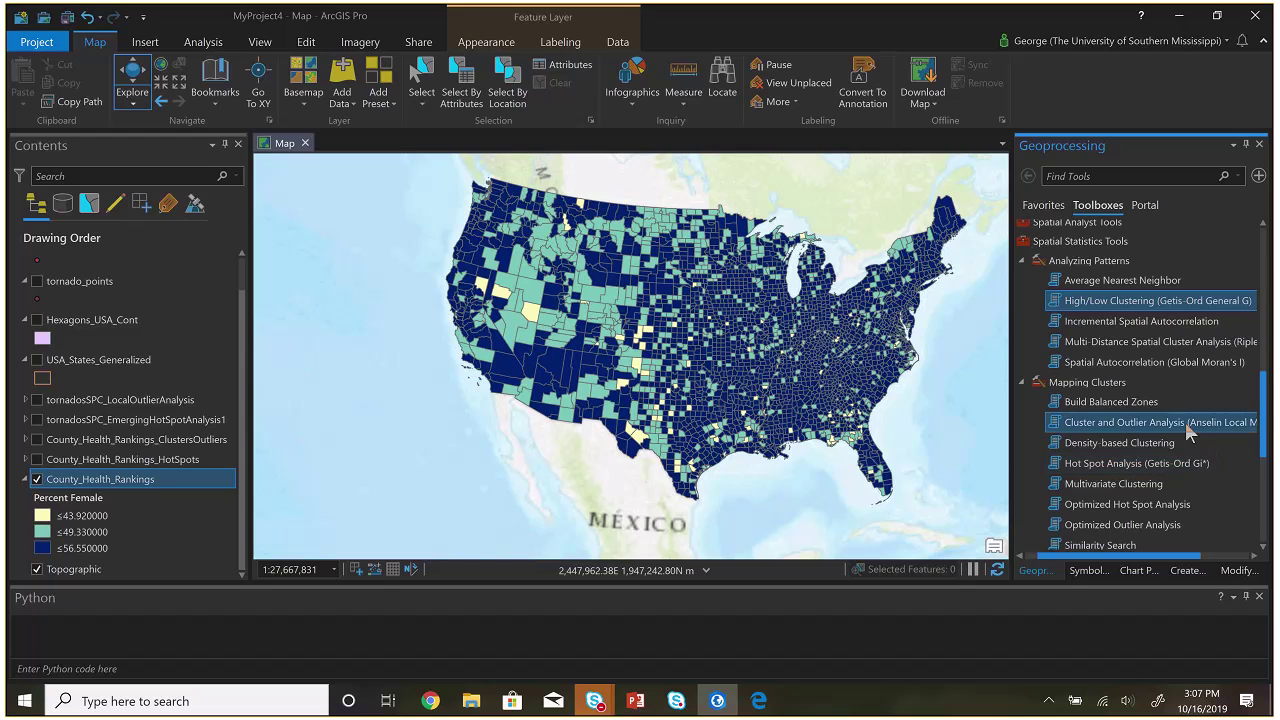
double_click(1186, 460)
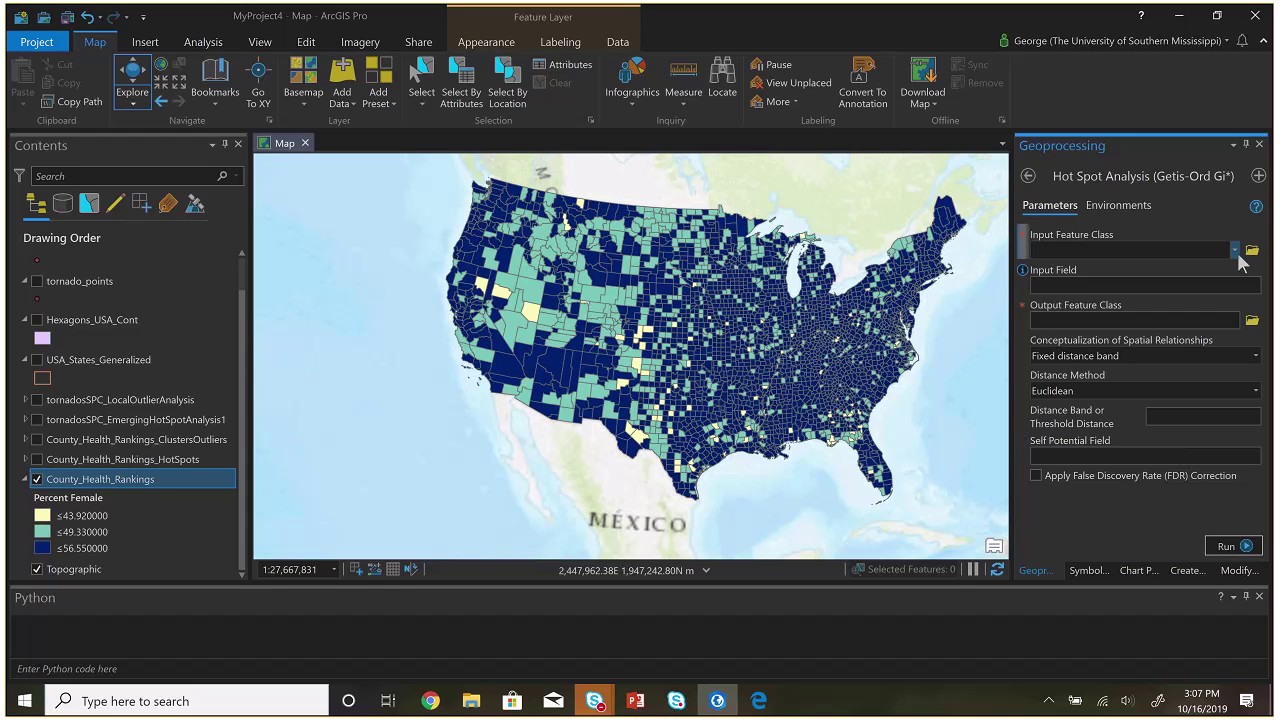
left_click(1236, 251)
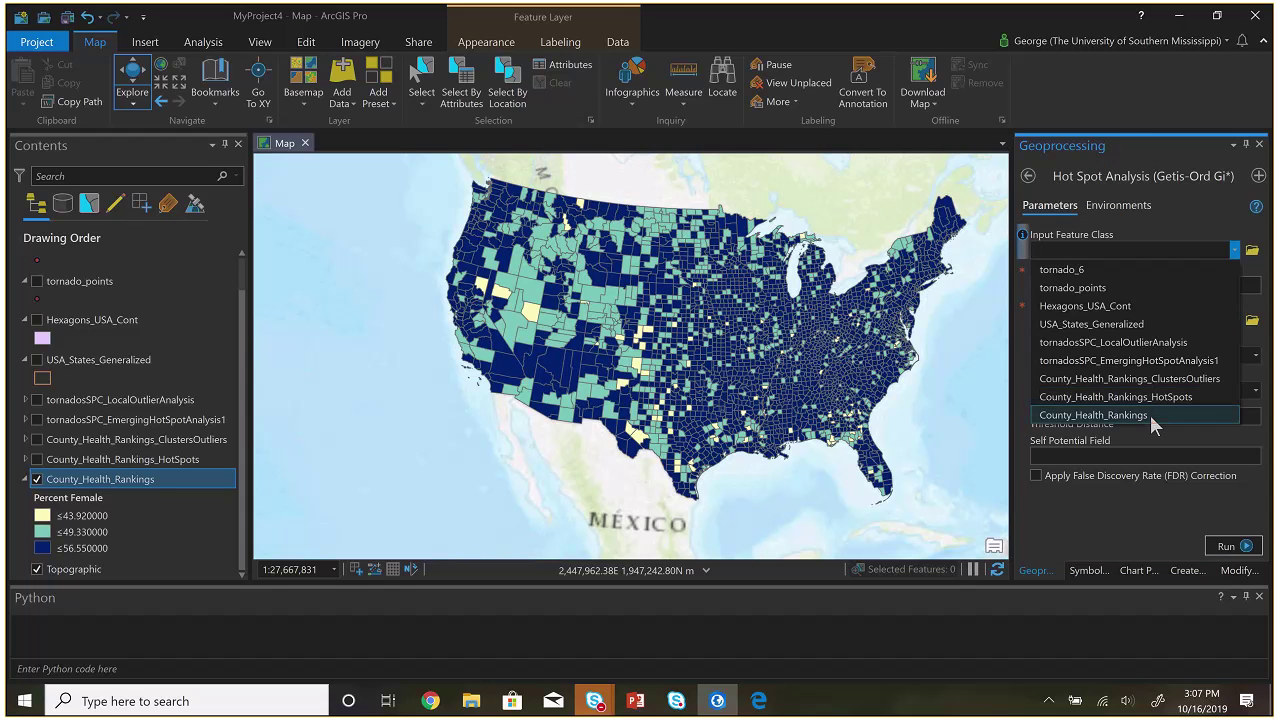
left_click(1149, 412)
Set the Hot Spot Analysis input field to Percent Female and run the tool
left_click(1256, 286)
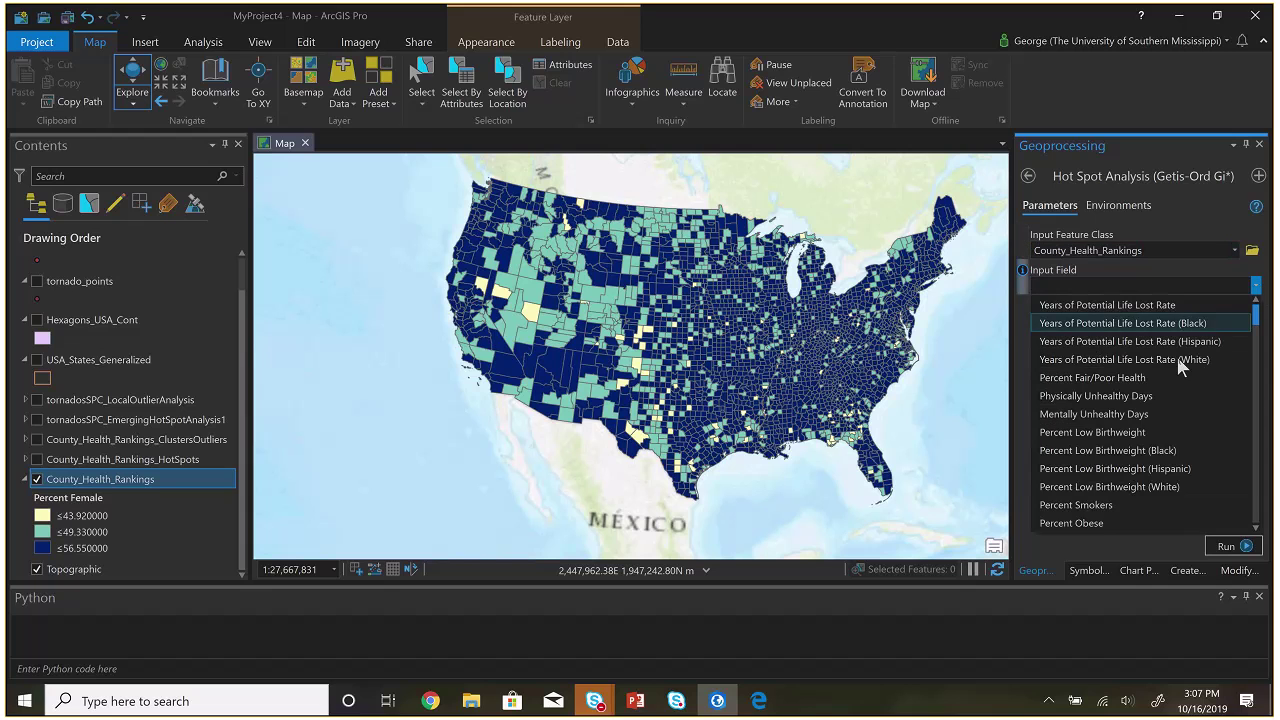
type("Percent Female")
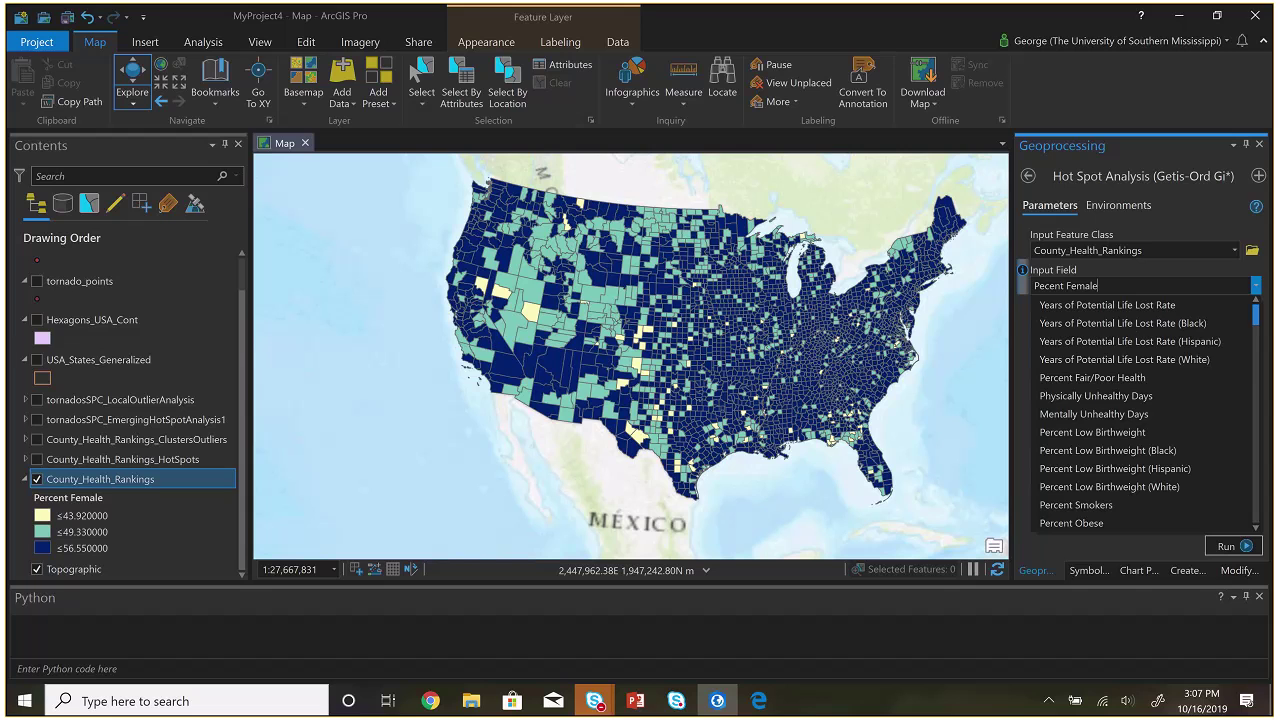
key("Return")
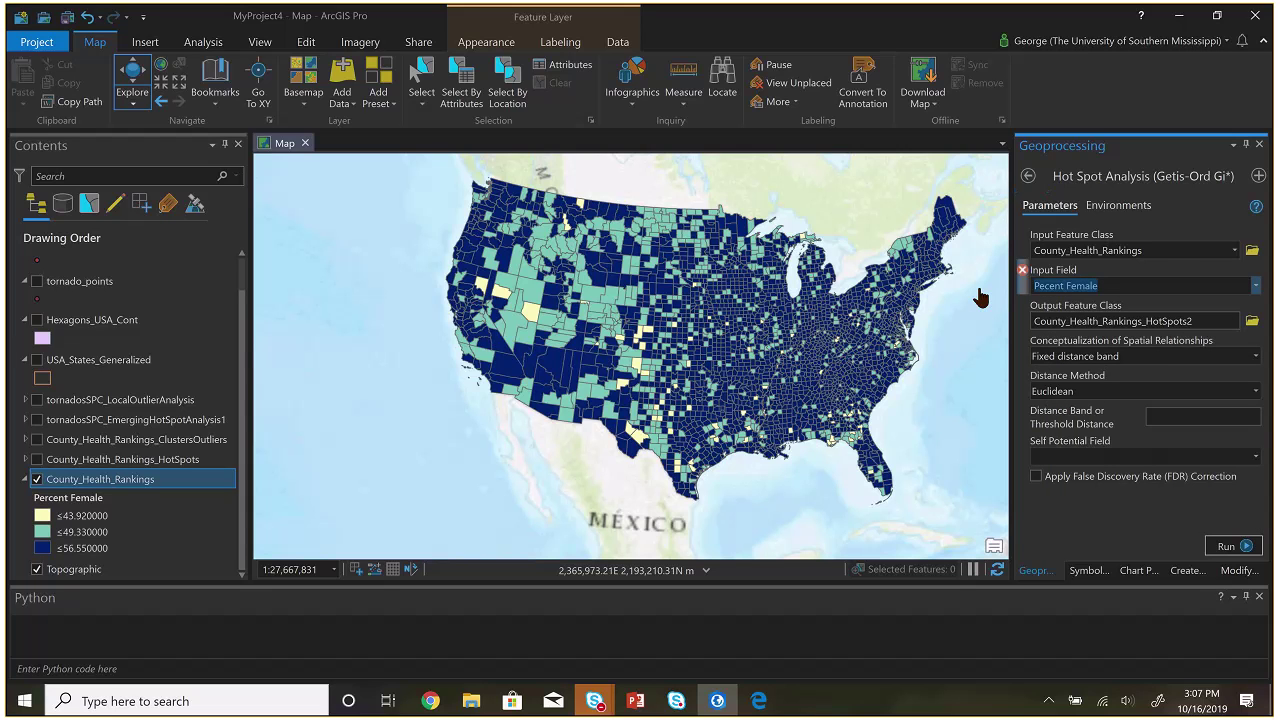
type("Percn")
type("nt Fem")
key("Return")
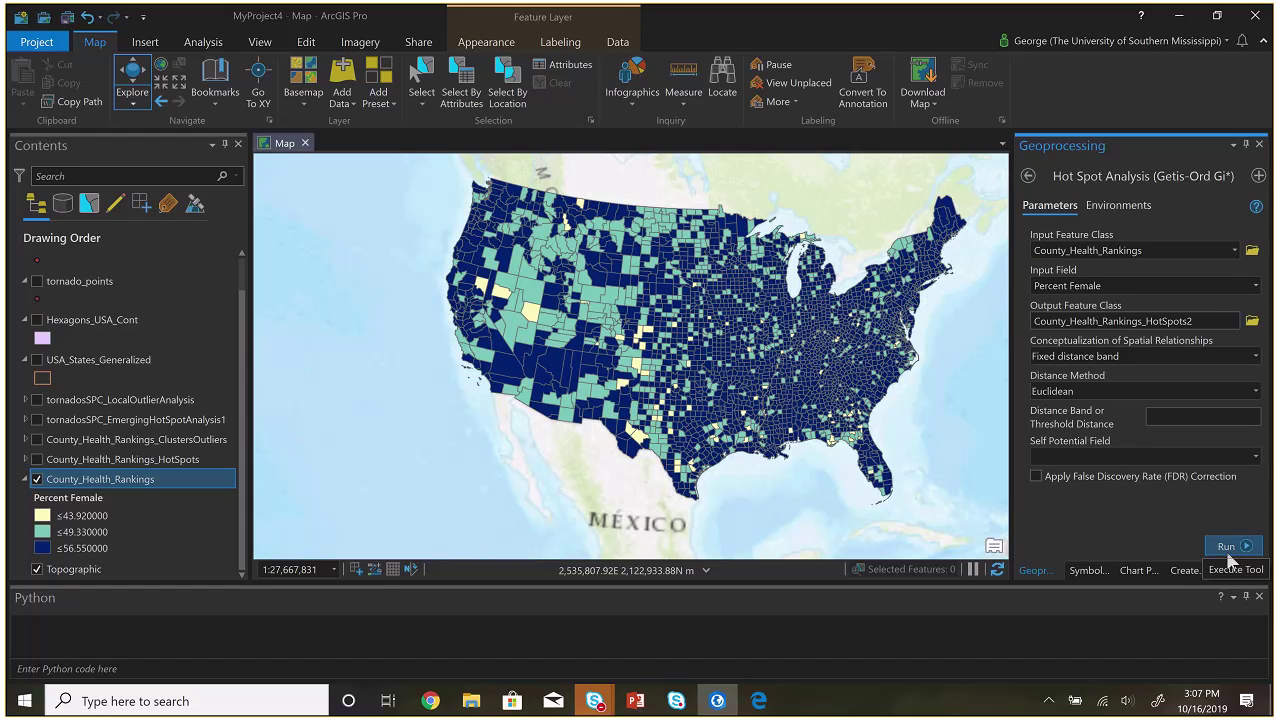
left_click(1228, 547)
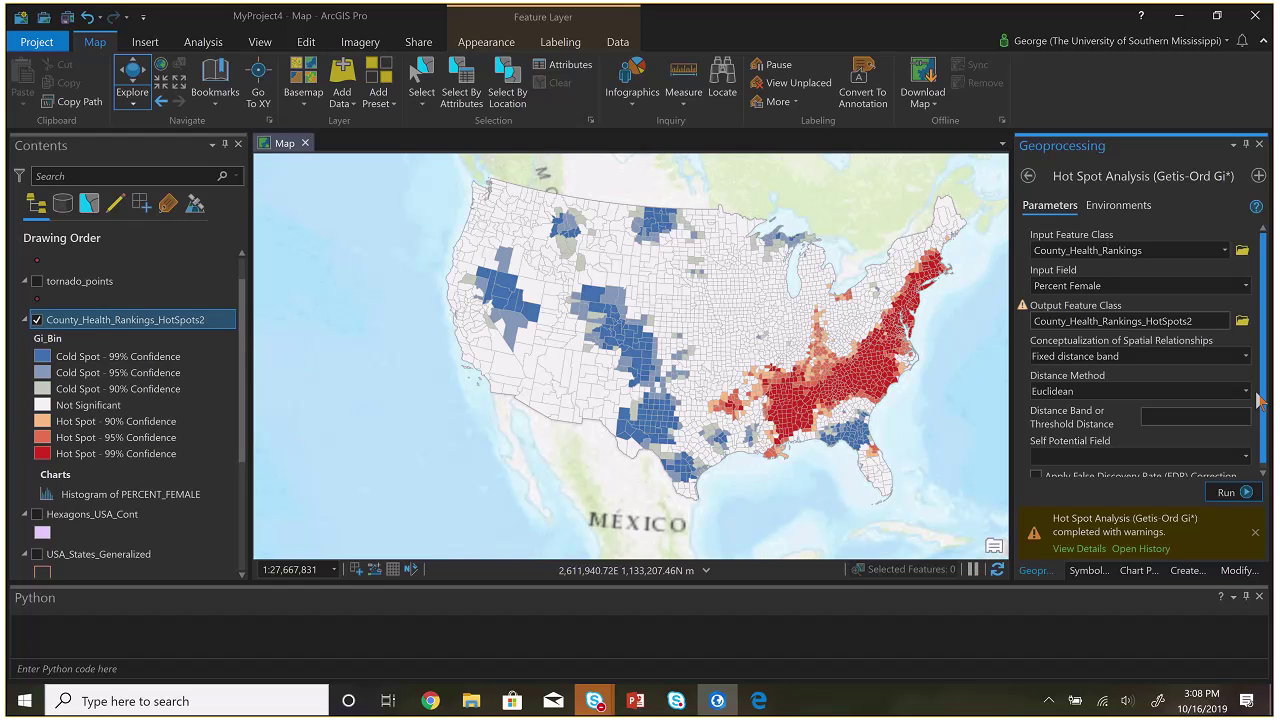
Open the Cluster and Outlier Analysis (Anselin Local Moran's I) tool and set its input feature class to County_Health_Rankings
left_click(1028, 176)
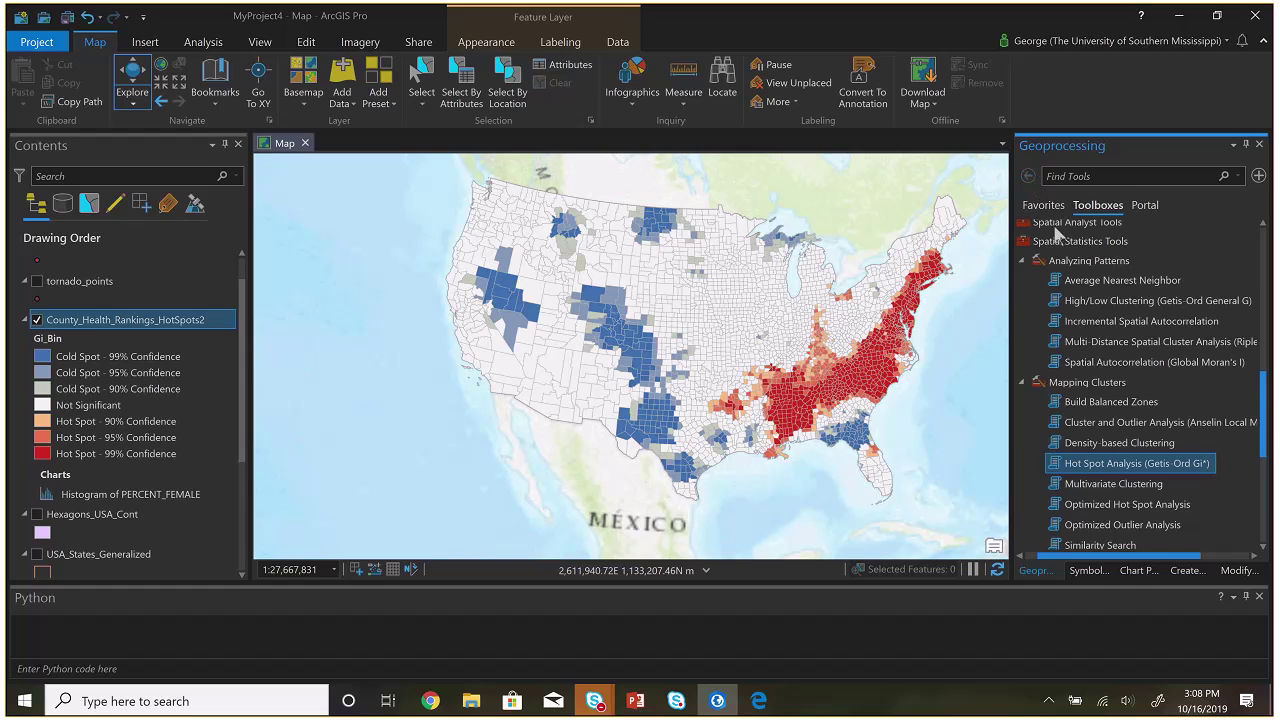
left_click(1132, 421)
left_click(1236, 250)
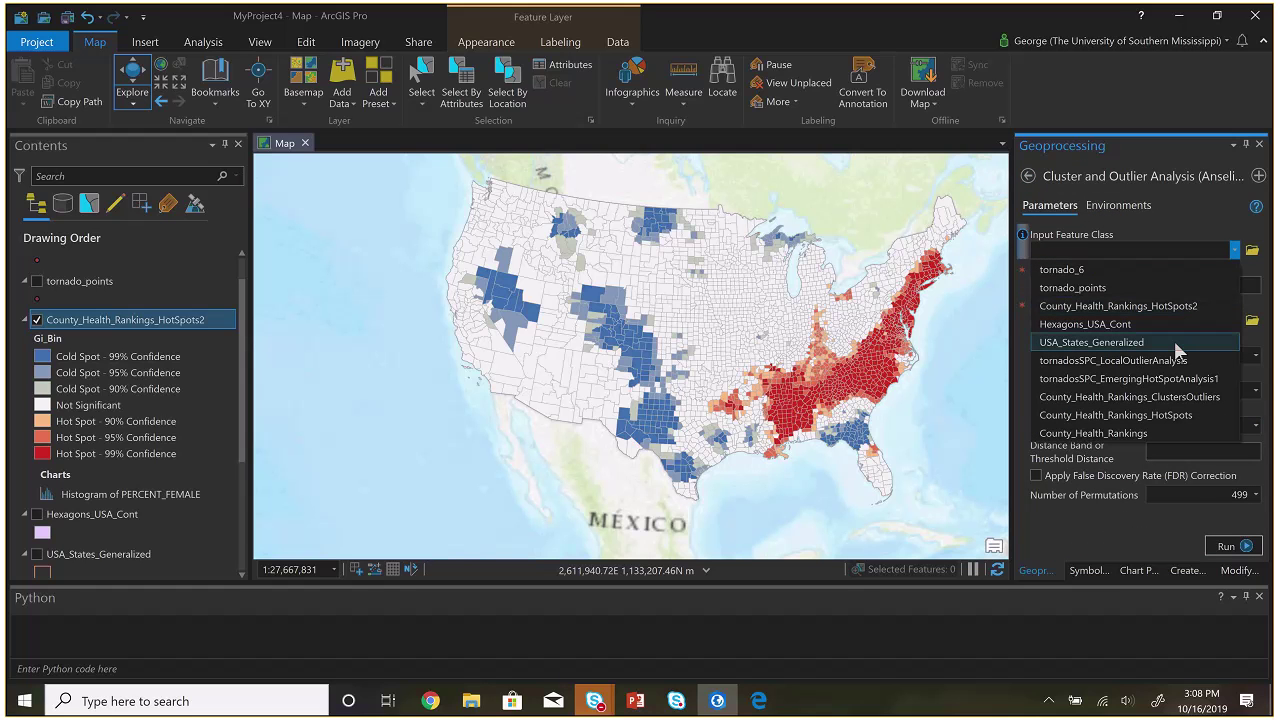
left_click(1140, 433)
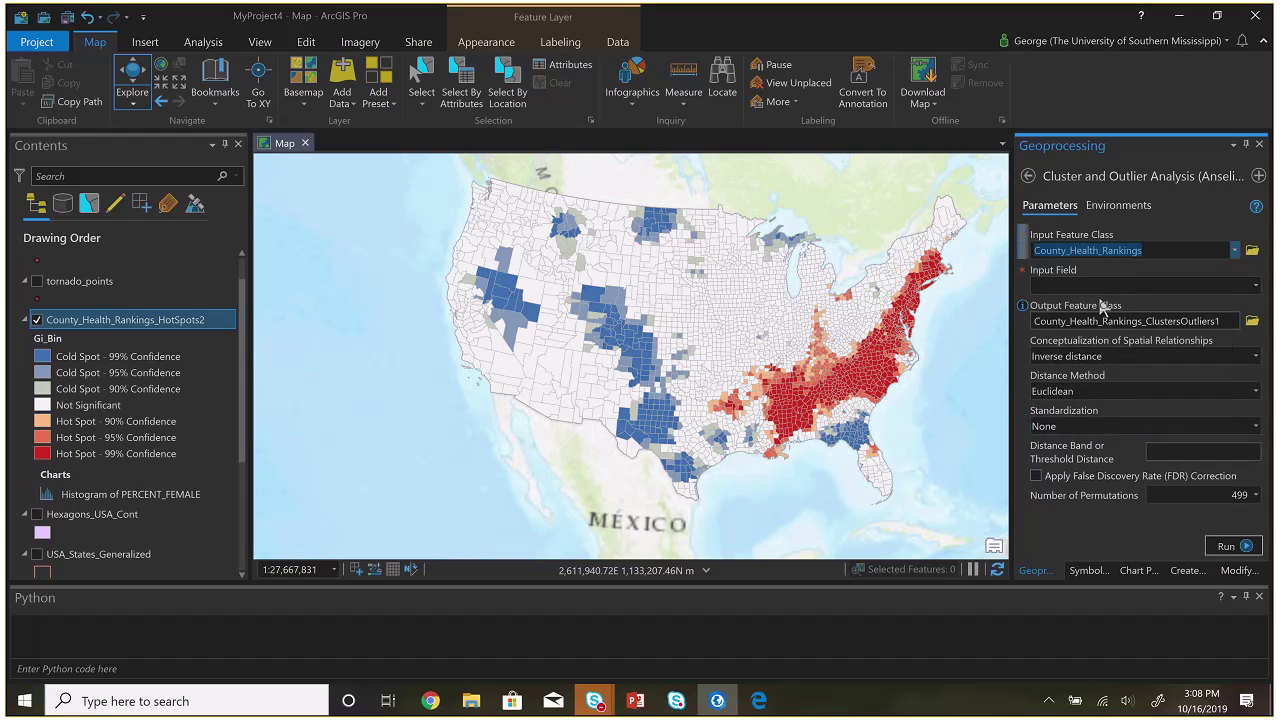
Set the Cluster and Outlier Analysis input field to Percent Female and run the tool
type("Per")
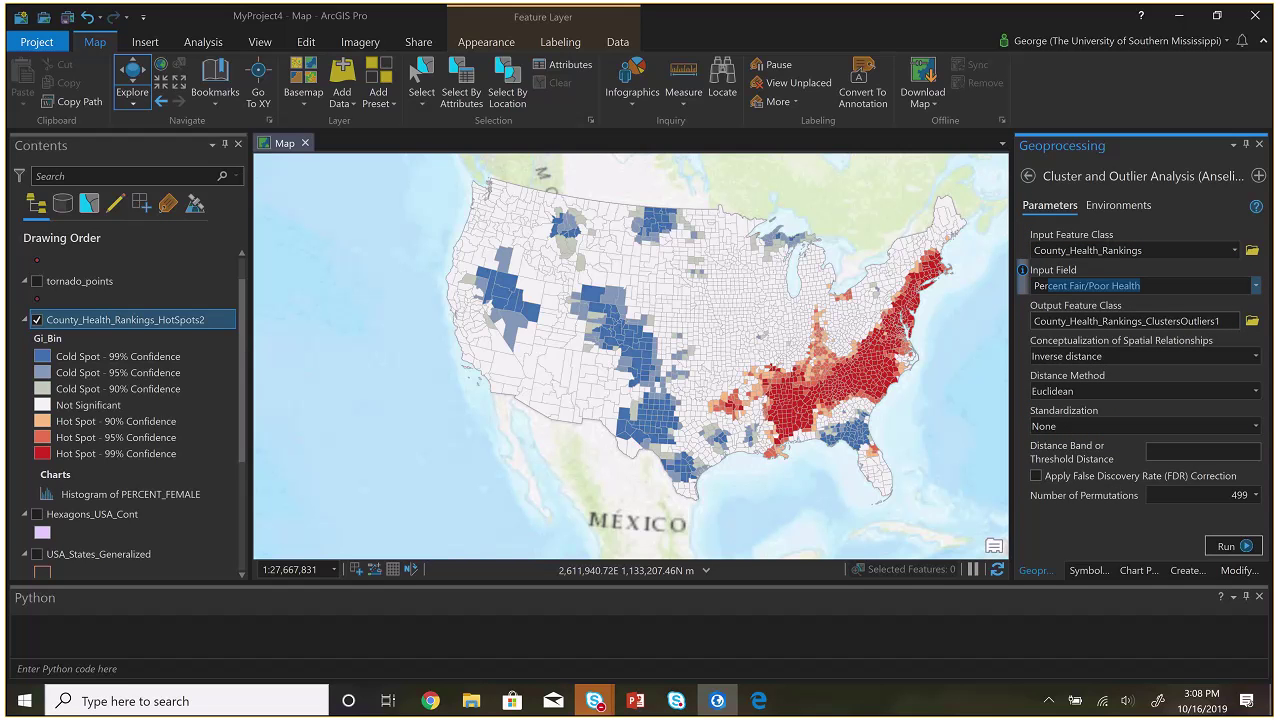
type("cent Femal")
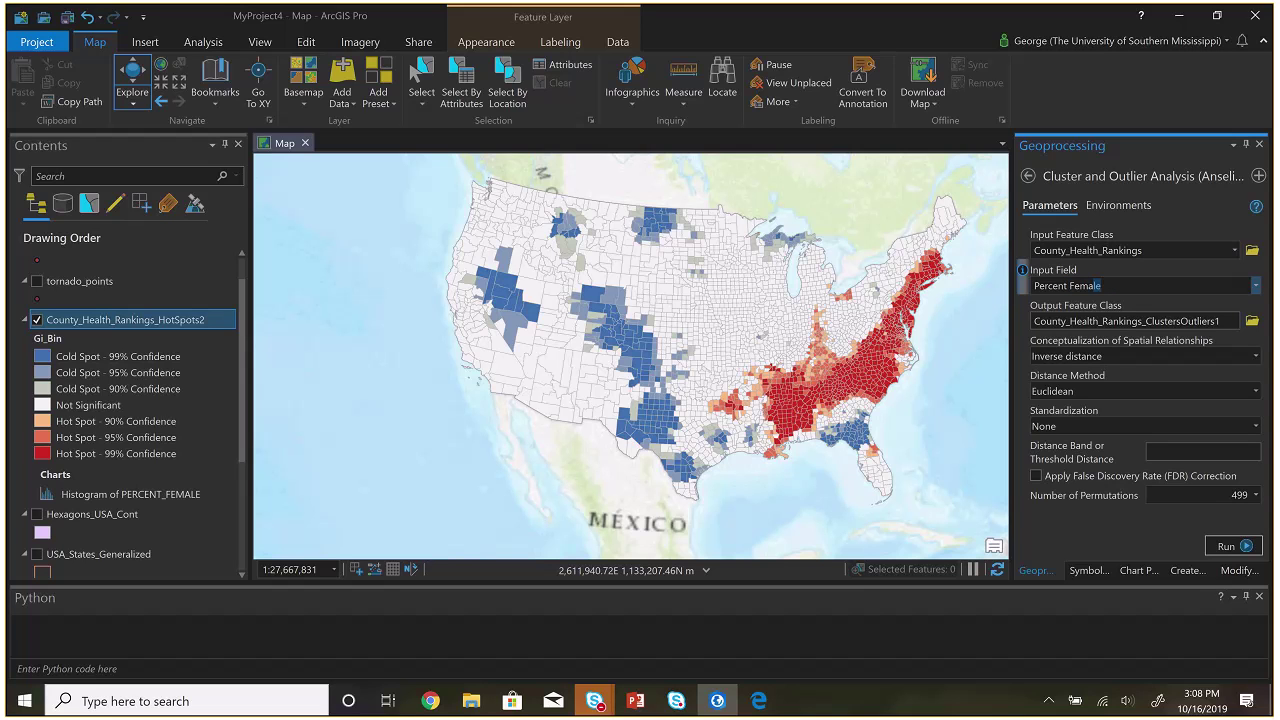
type("e")
left_click(1226, 547)
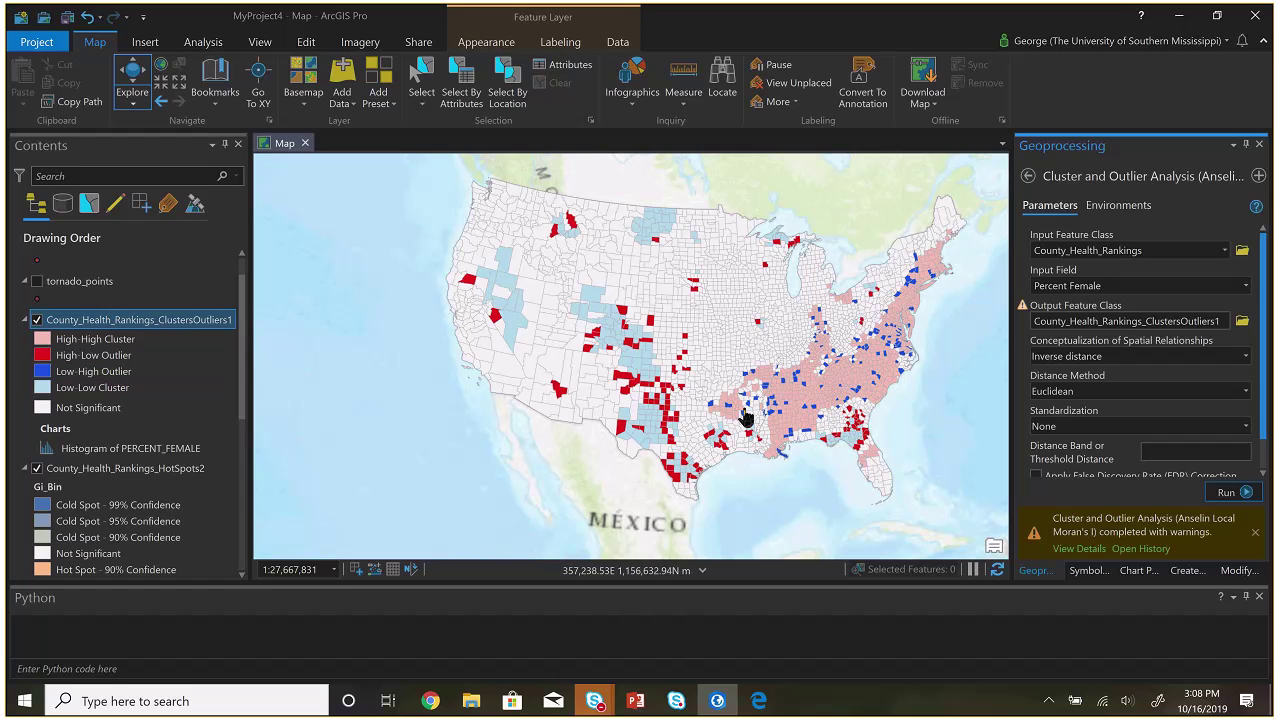
Compare the Percent Female cluster and outlier layer with the hot spot layer by repeatedly toggling the cluster layer's visibility
left_click(37, 319)
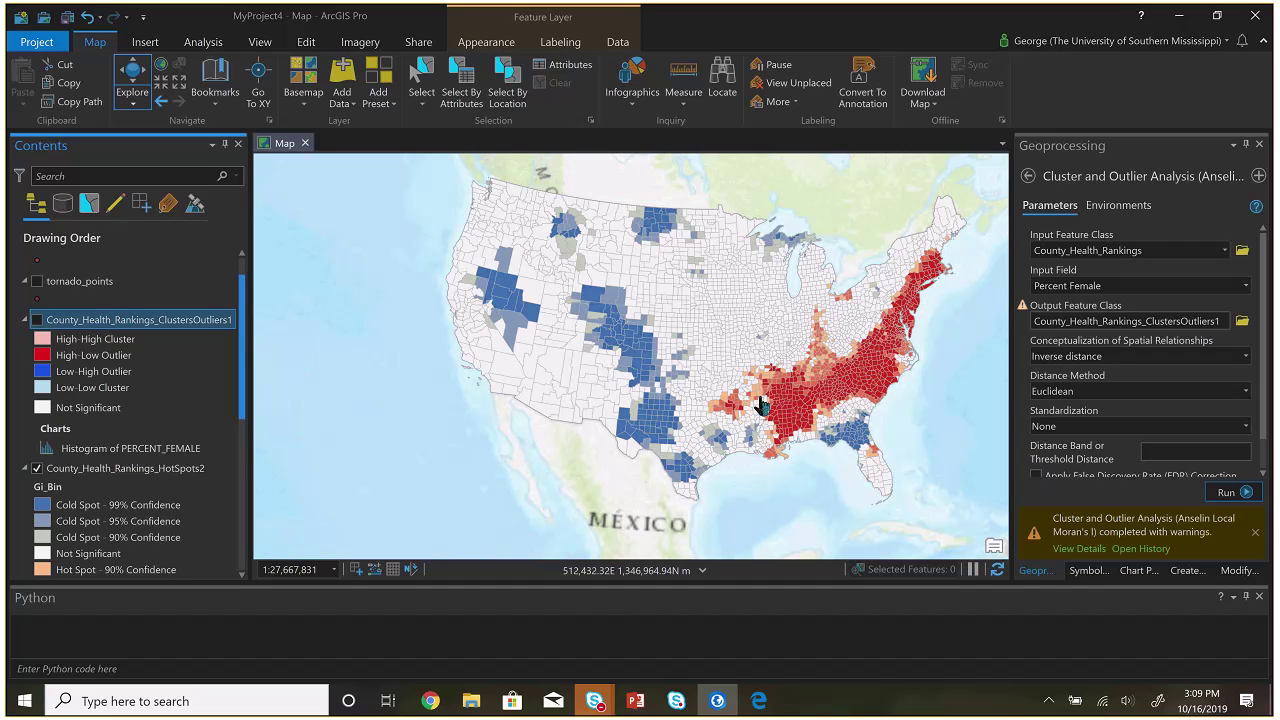
left_click(37, 320)
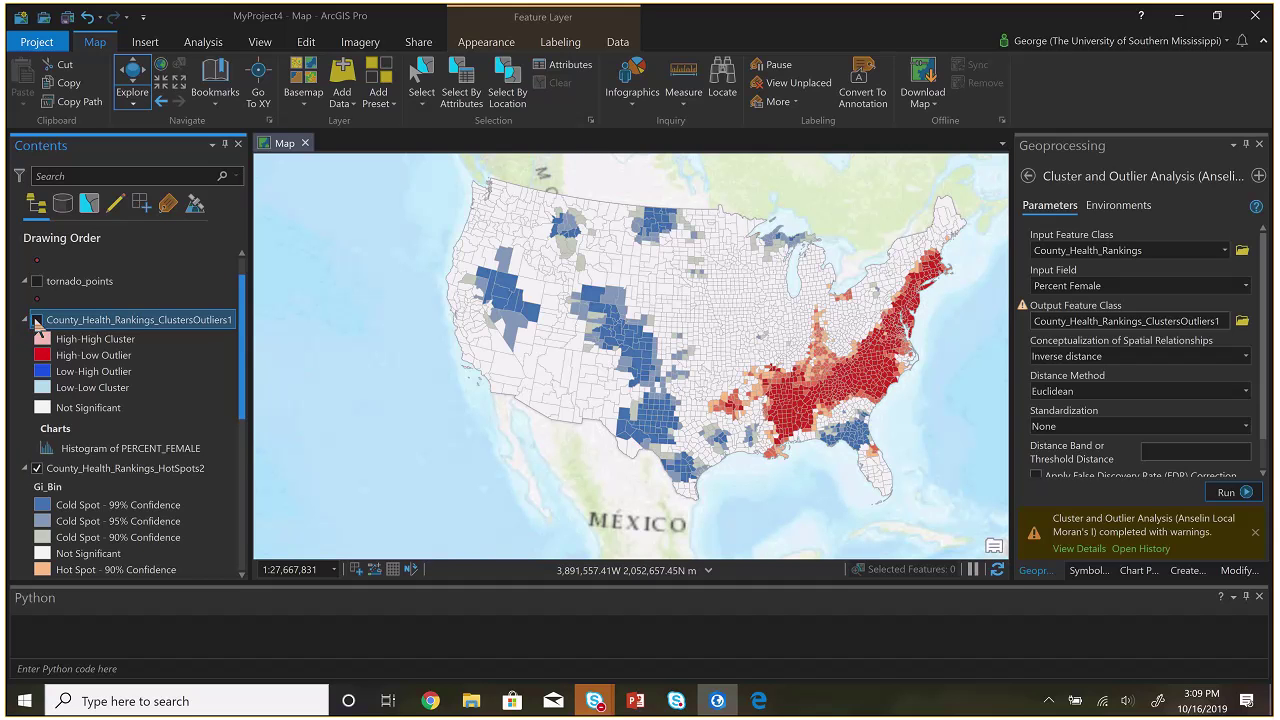
left_click(37, 320)
left_click(37, 320)
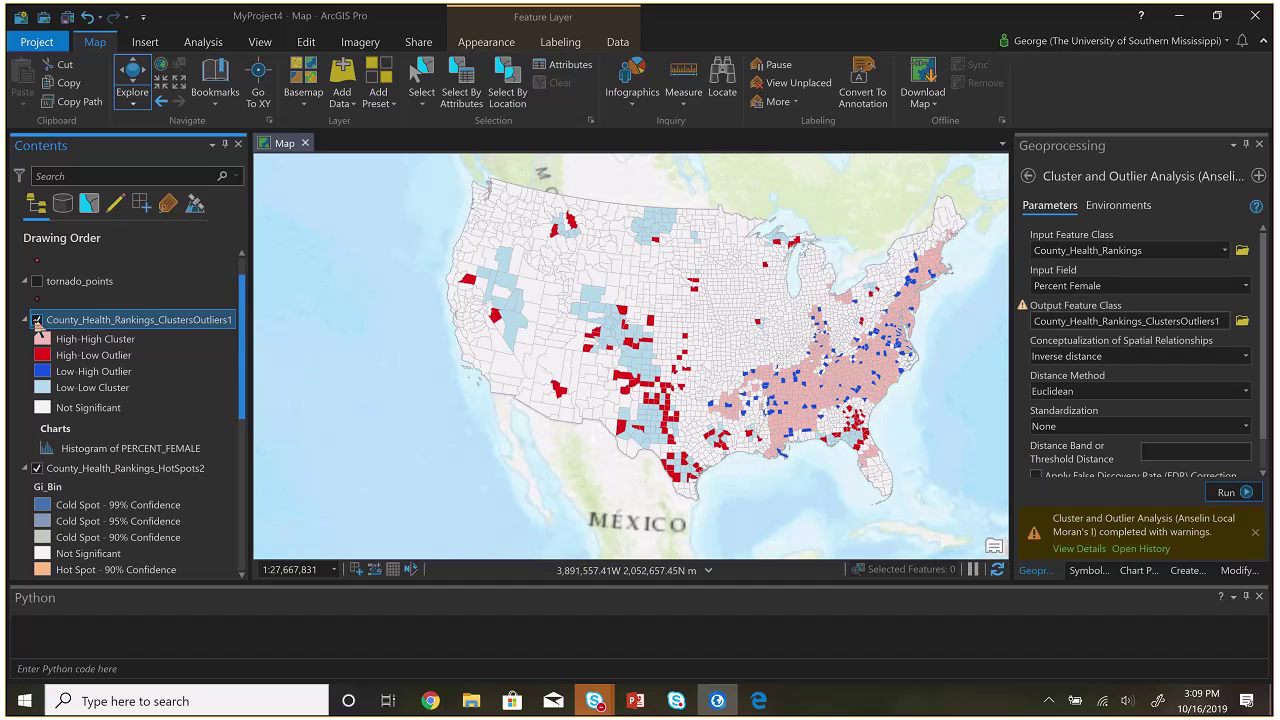
left_click(37, 320)
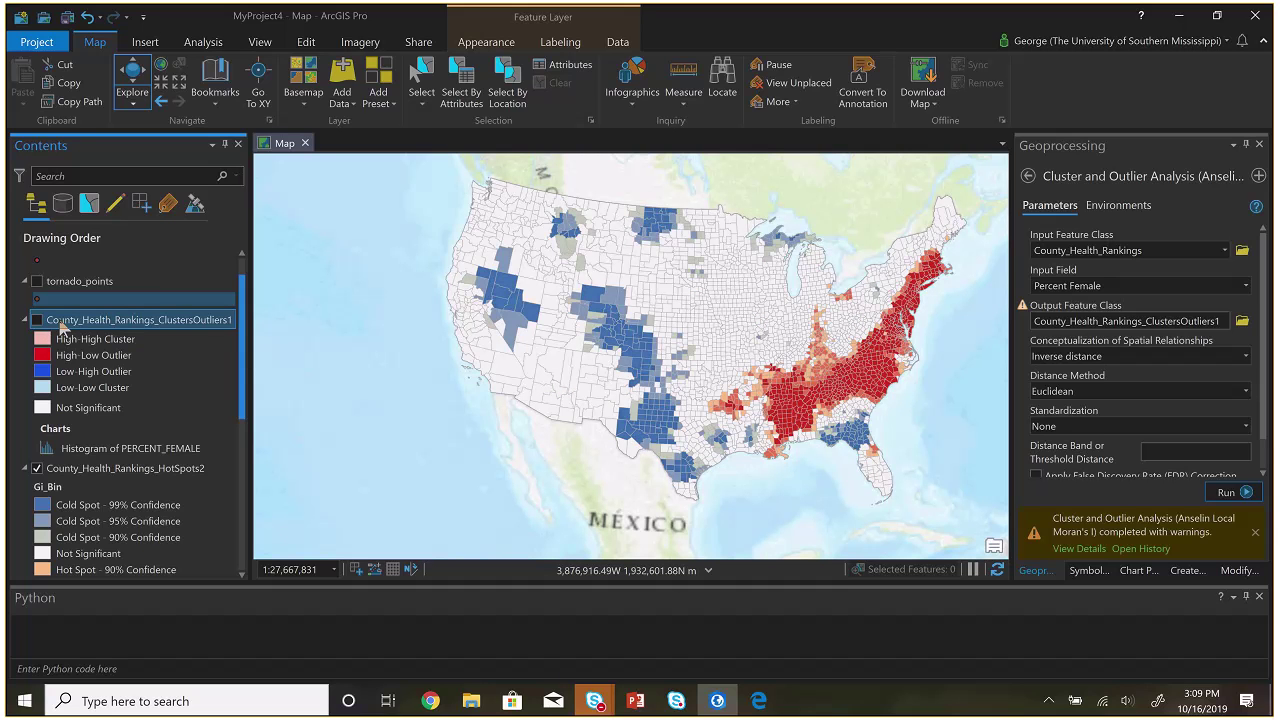
left_click(37, 320)
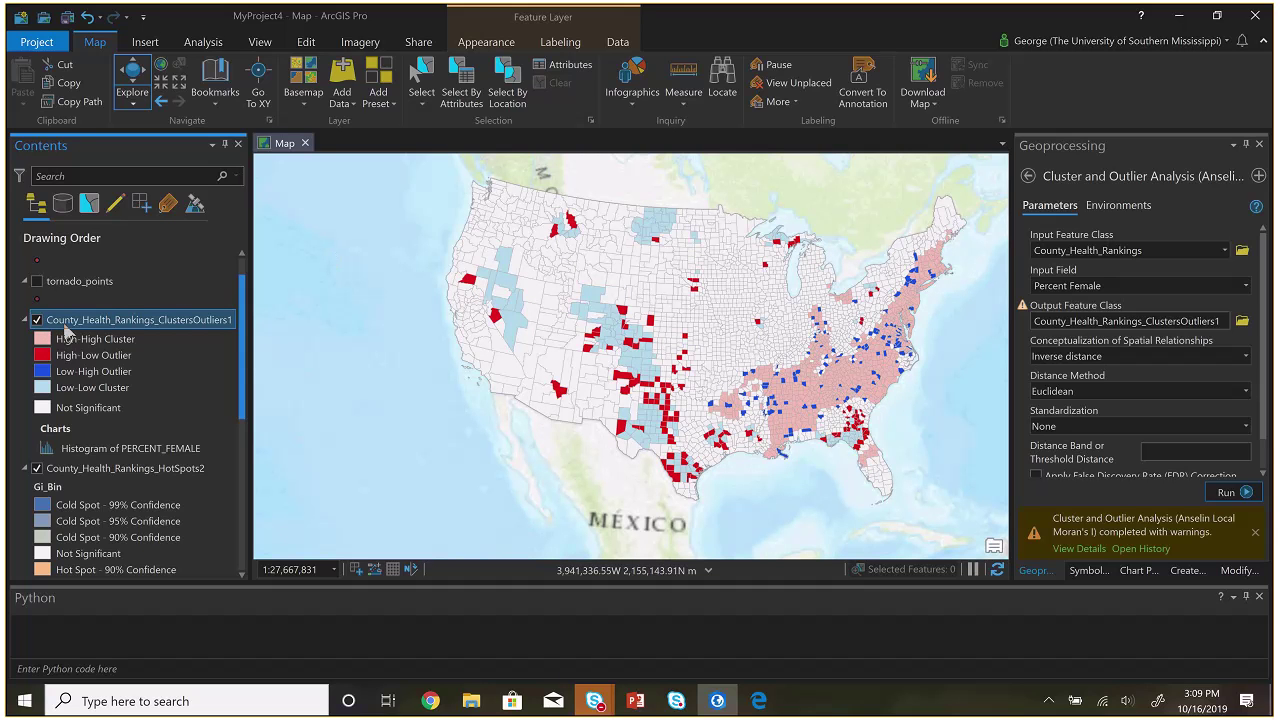
left_click(37, 320)
left_click(37, 320)
left_click(37, 320)
left_click(37, 320)
left_click(37, 320)
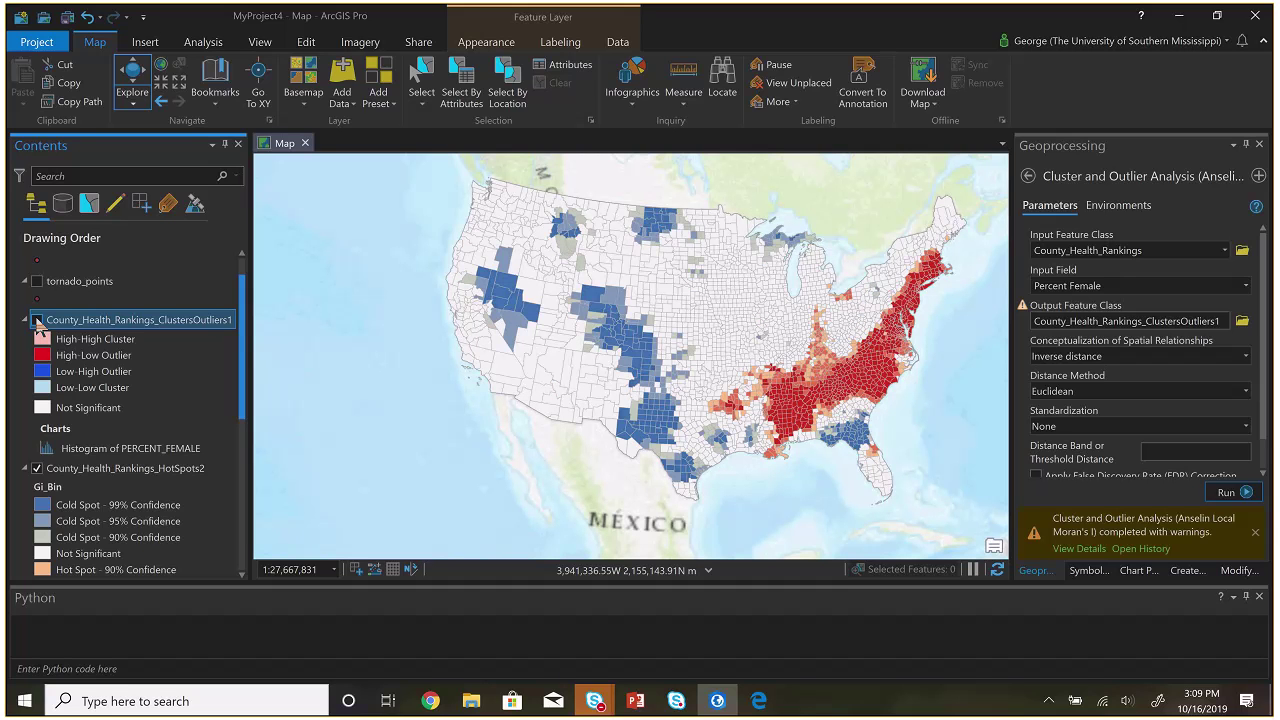
left_click(37, 320)
left_click(37, 320)
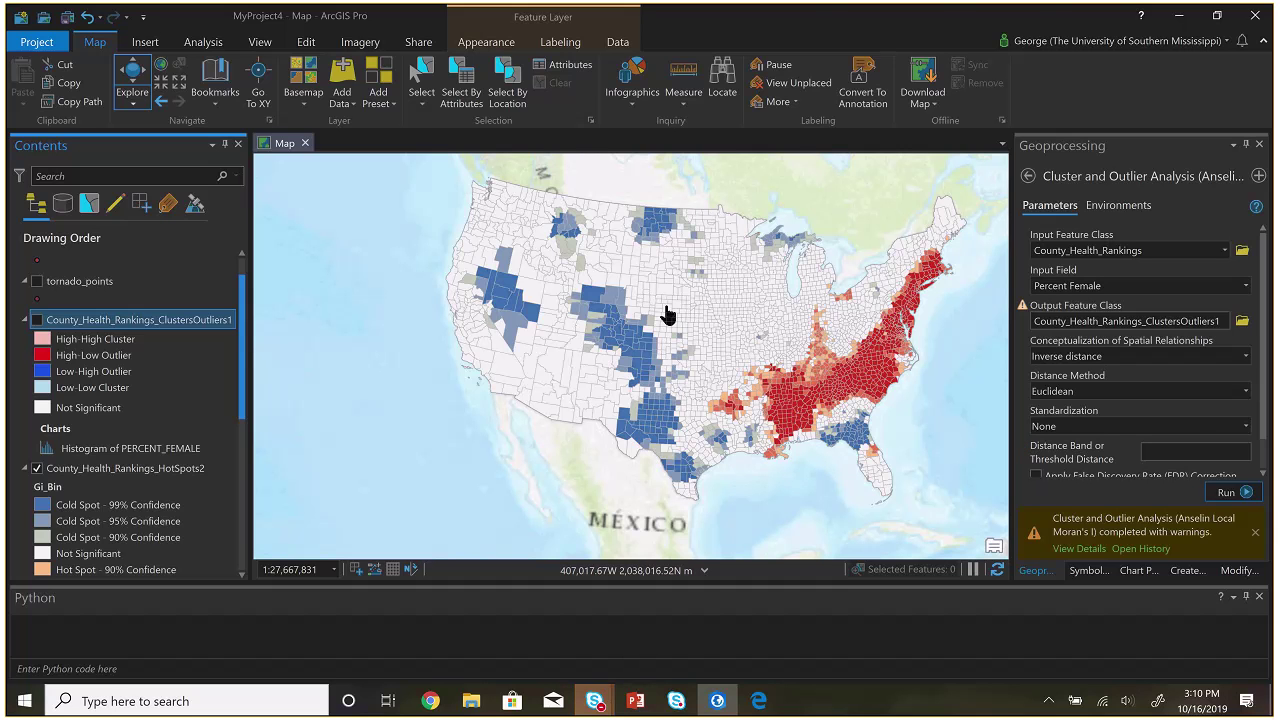
Review the High-Low Clustering report in the browser down to its General G summary and dataset information, and return to ArcGIS Pro
key("alt+Tab")
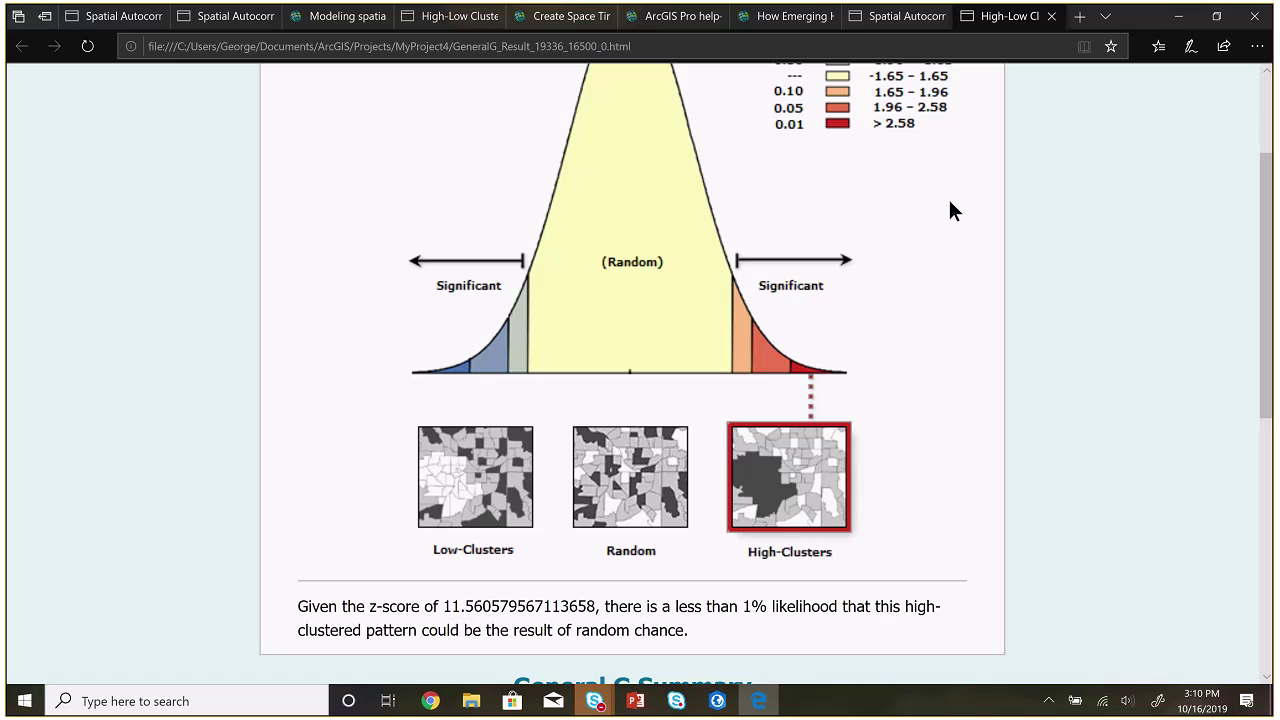
scroll(948, 200, "up", 3)
scroll(955, 220, "down", 10)
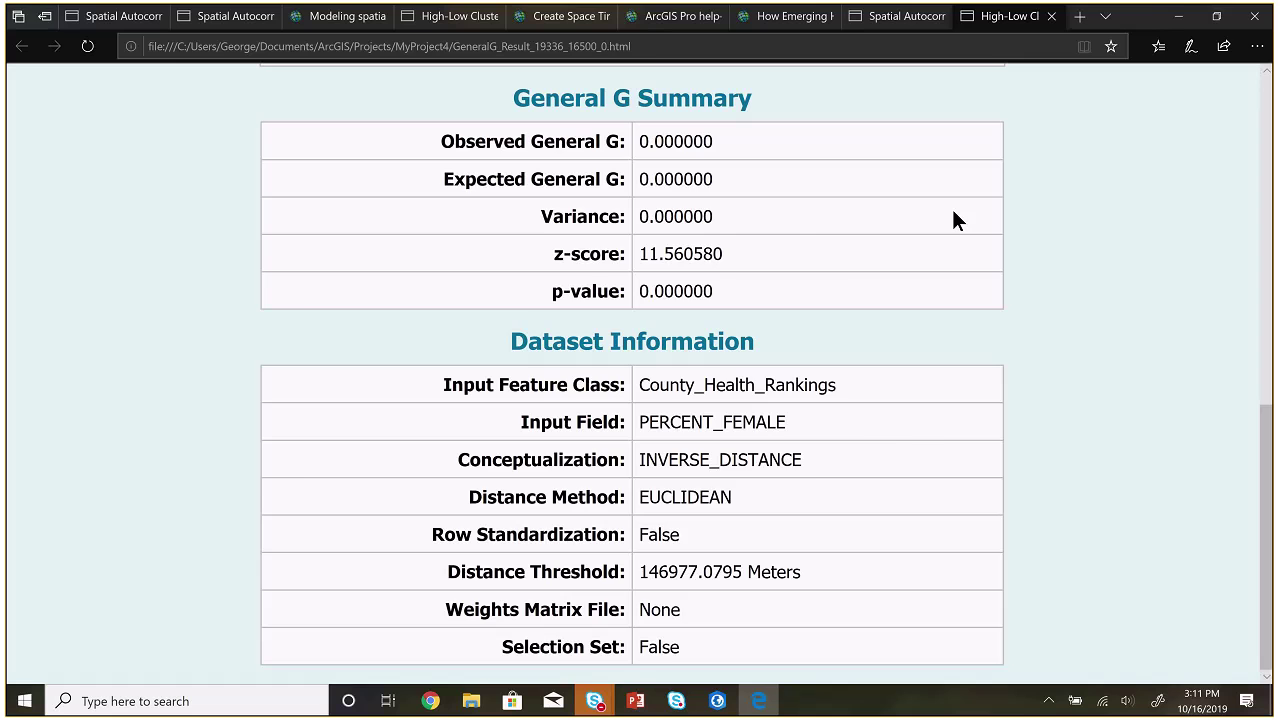
key("alt+Tab")
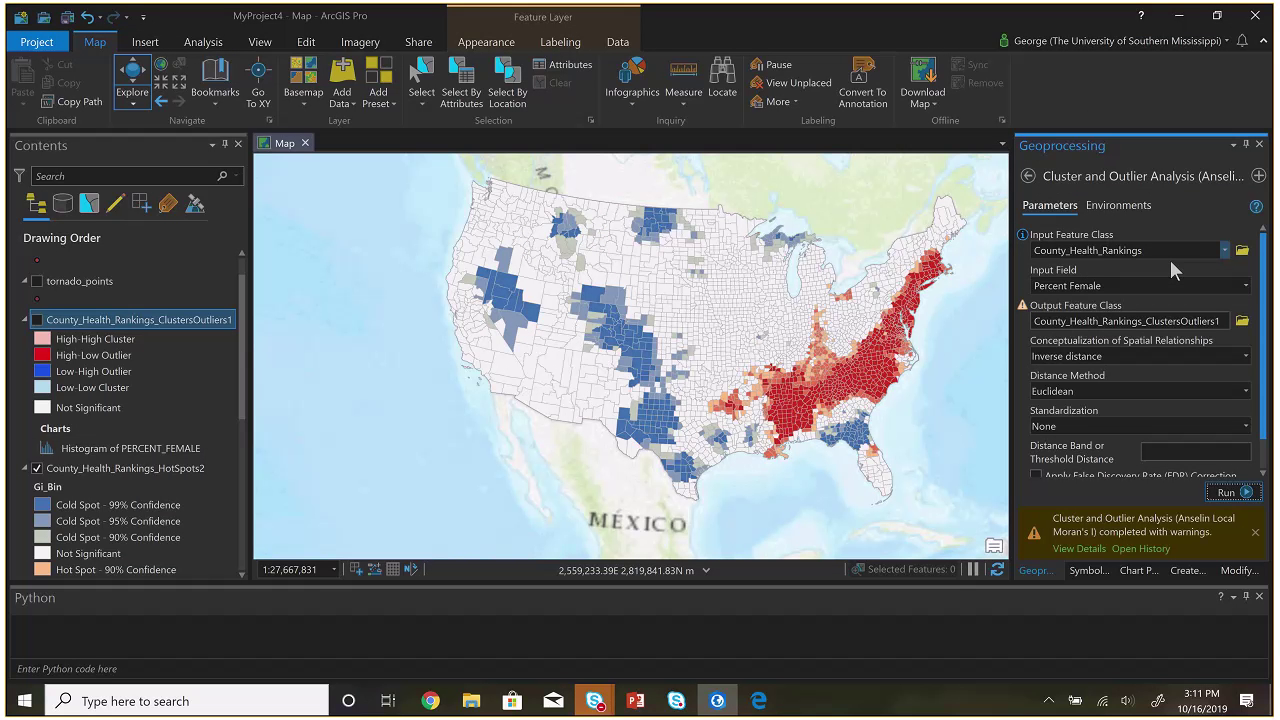
Change the Cluster and Outlier Analysis input field to Length of Life Quartile and rerun the tool
left_click(1246, 286)
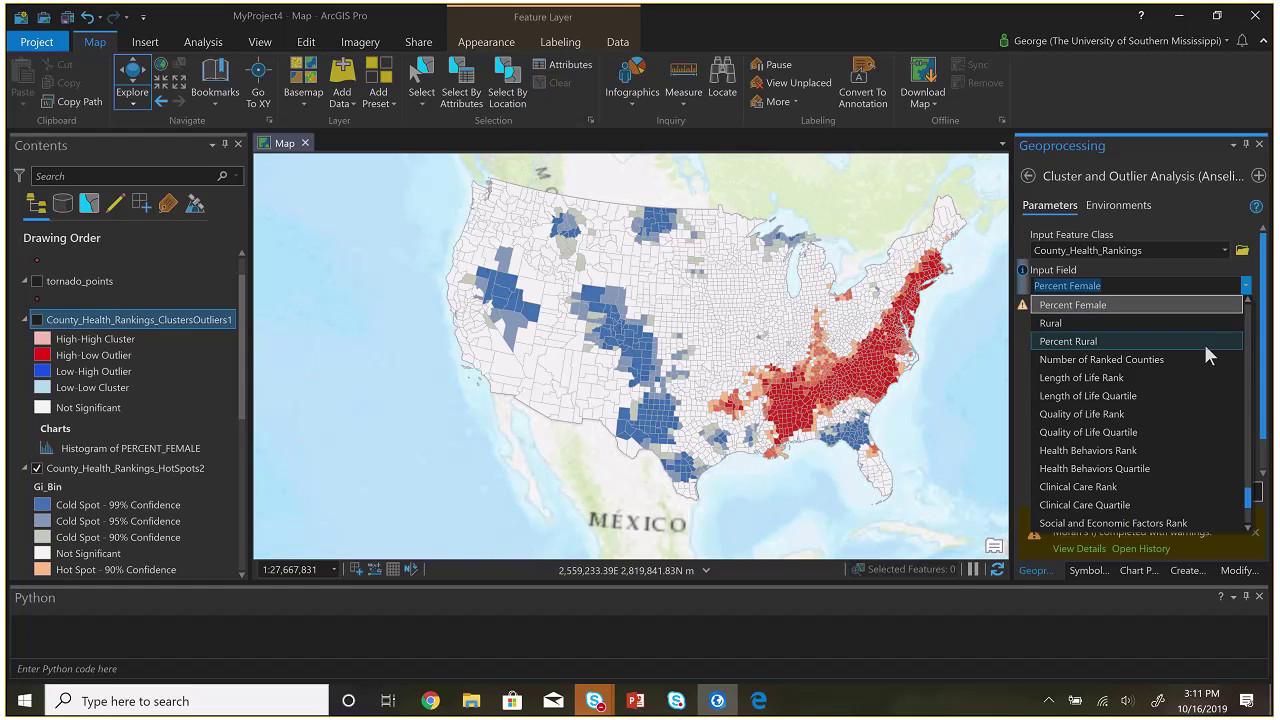
left_click(1186, 395)
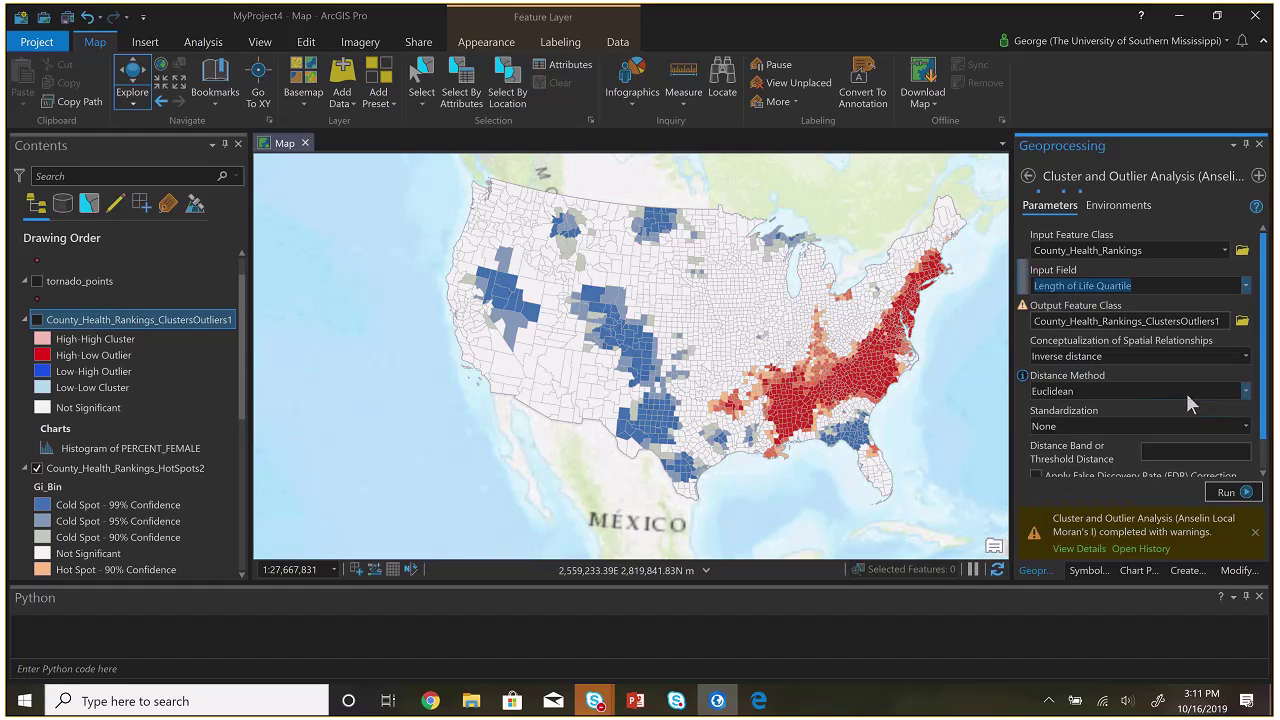
left_click(1212, 505)
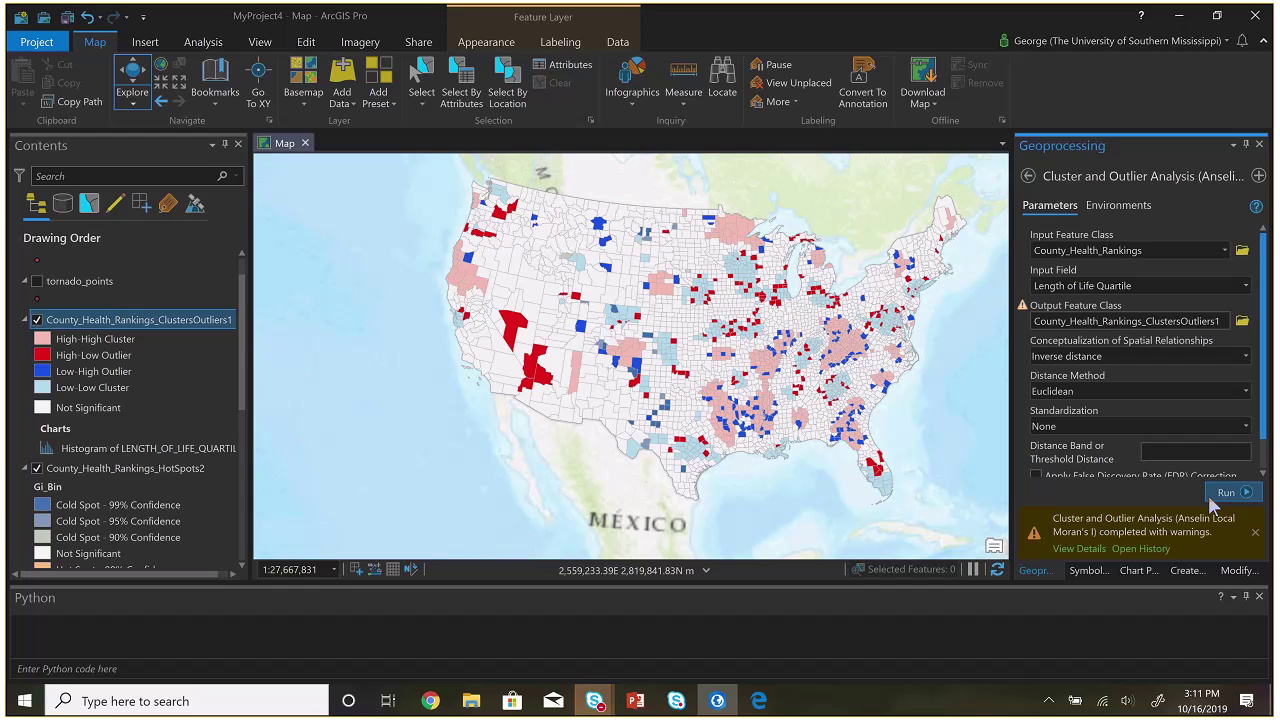
Enter Percent Male as the Cluster and Outlier Analysis input field, correcting the mistyped characters
left_click(1246, 287)
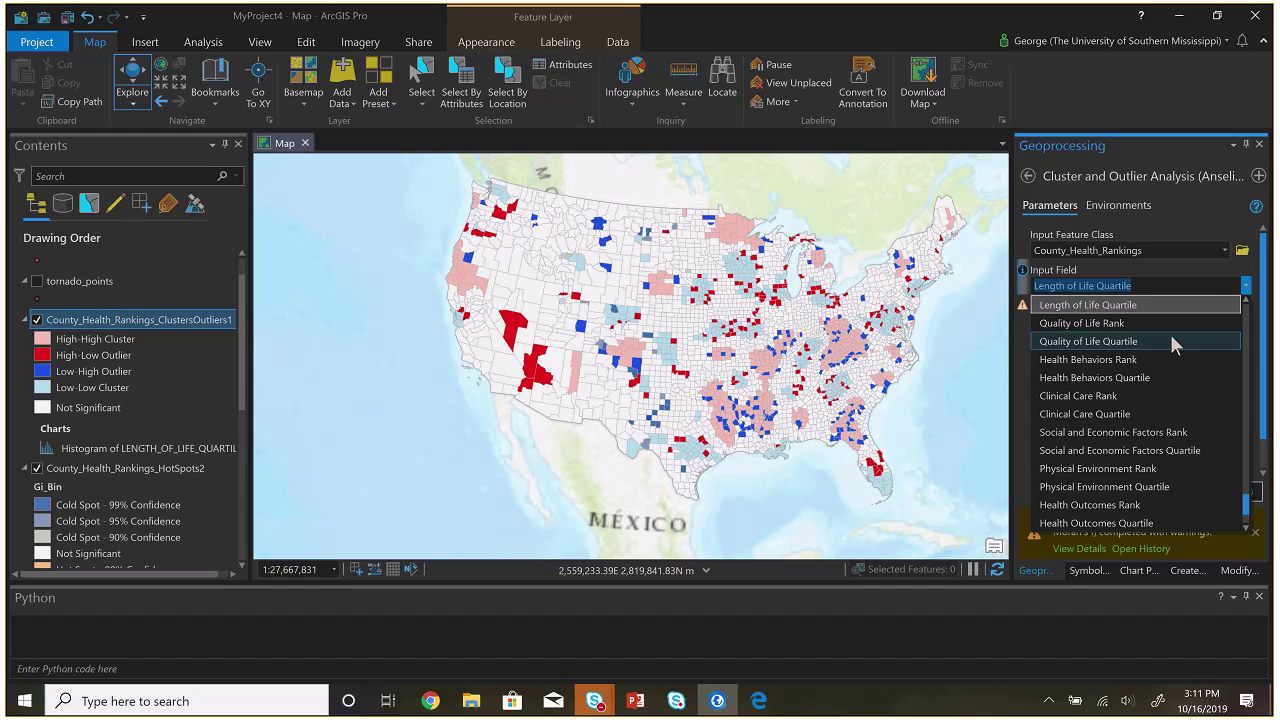
type("Percent ,a")
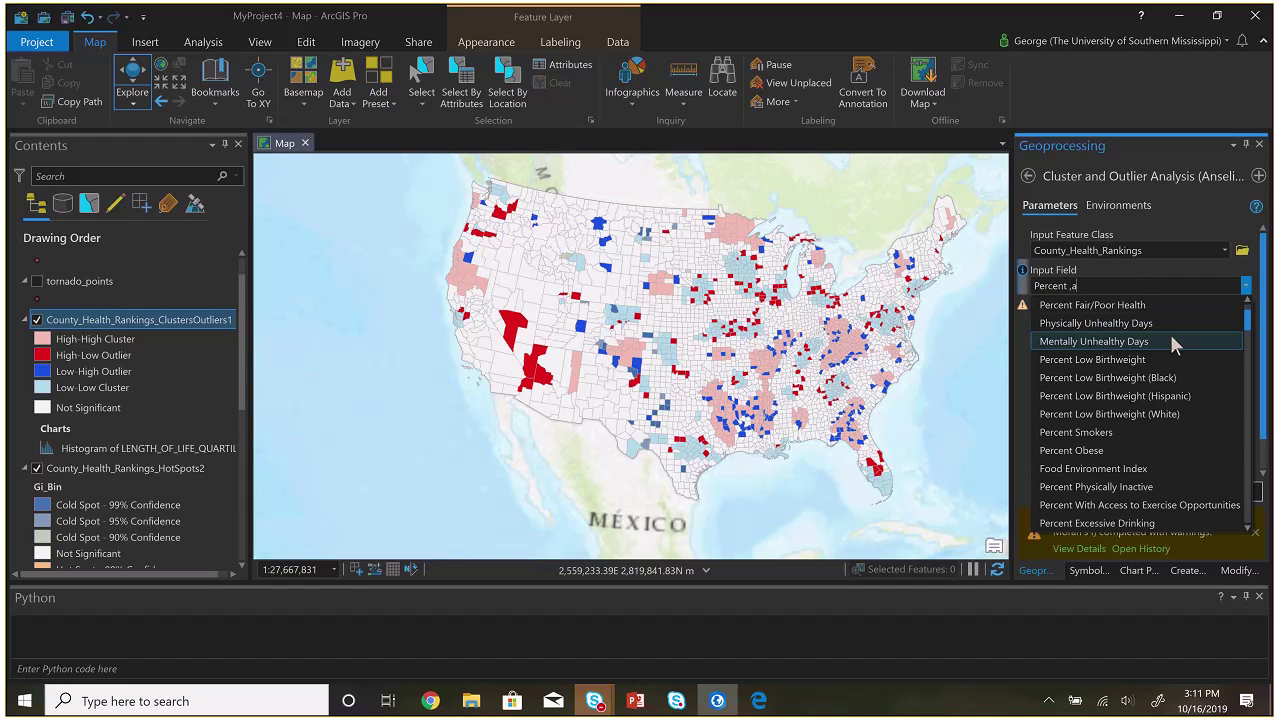
key("BackSpace")
key("BackSpace")
type("Ma")
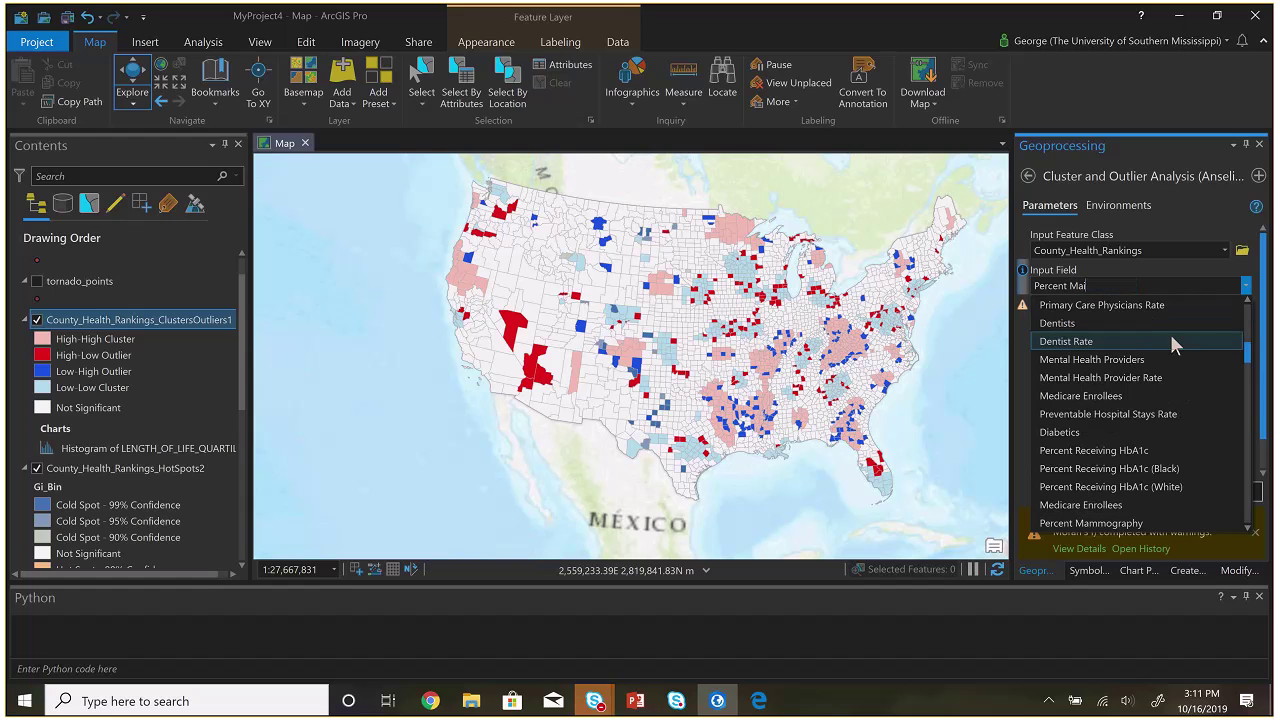
type("le")
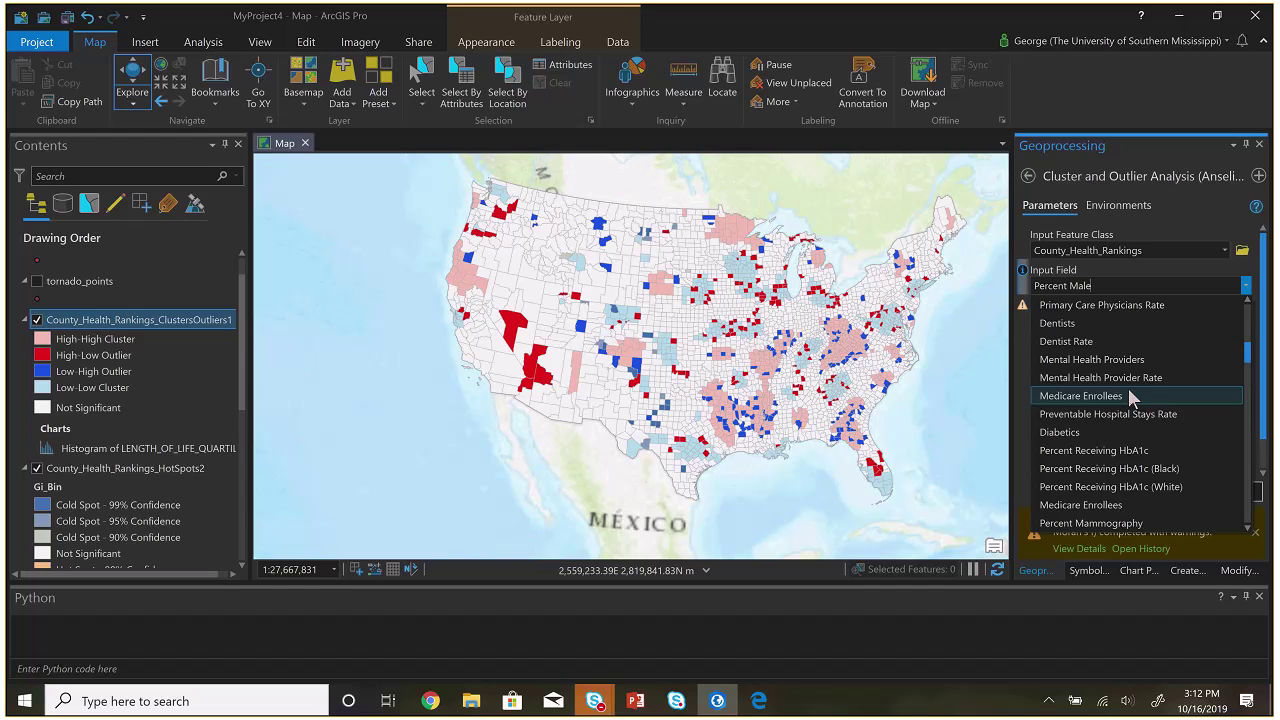
Look through the whole list of available County Health Rankings input fields to see which variables can be analysed
scroll(1130, 396, "up", 6)
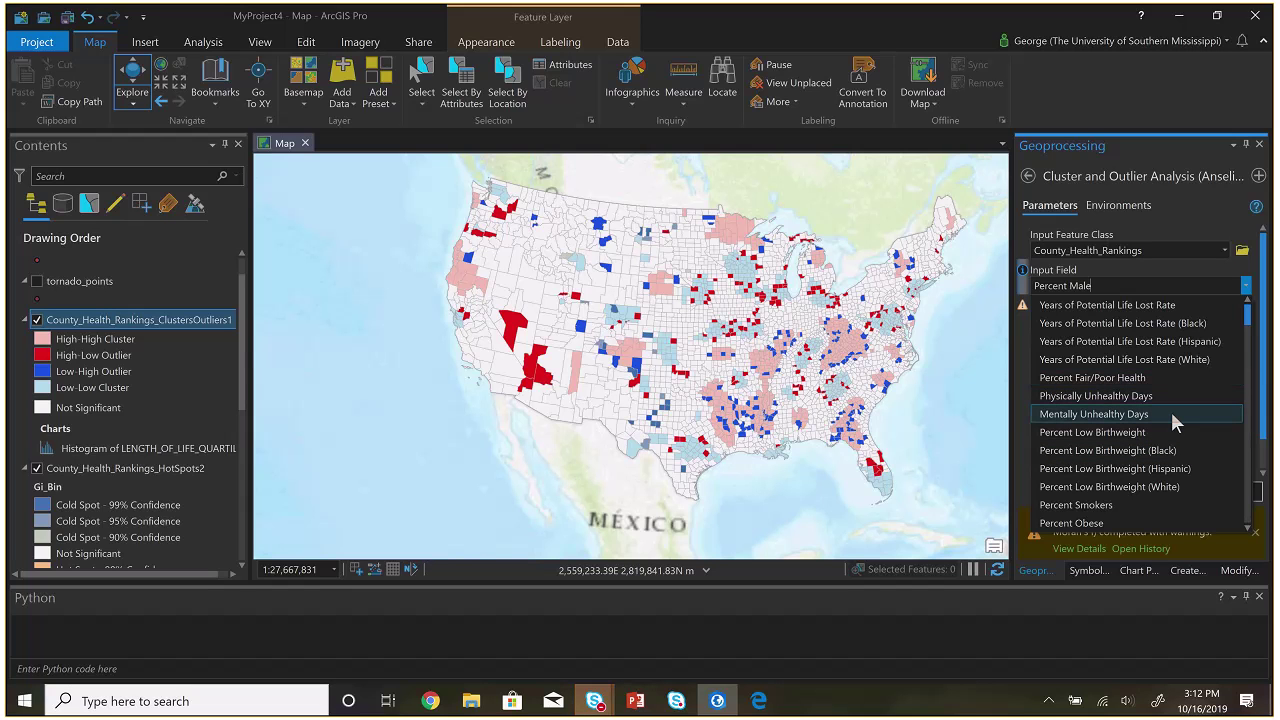
scroll(1173, 418, "down", 5)
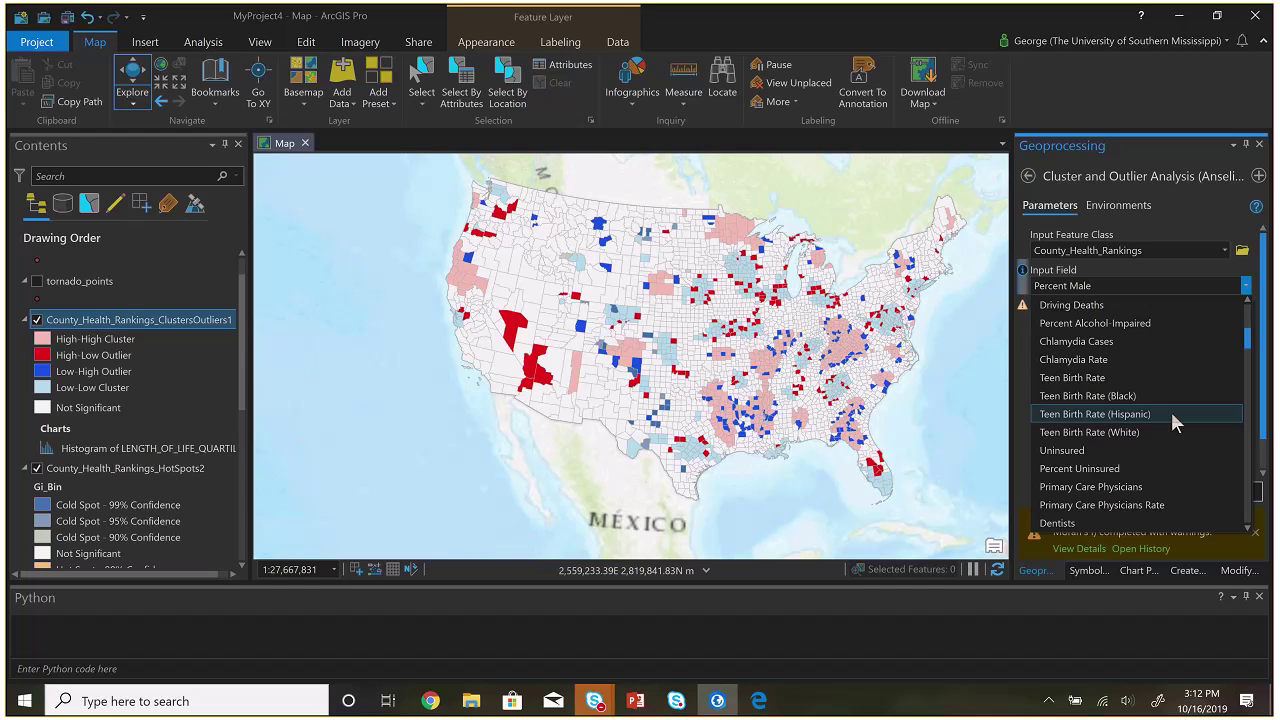
scroll(1172, 416, "down", 1)
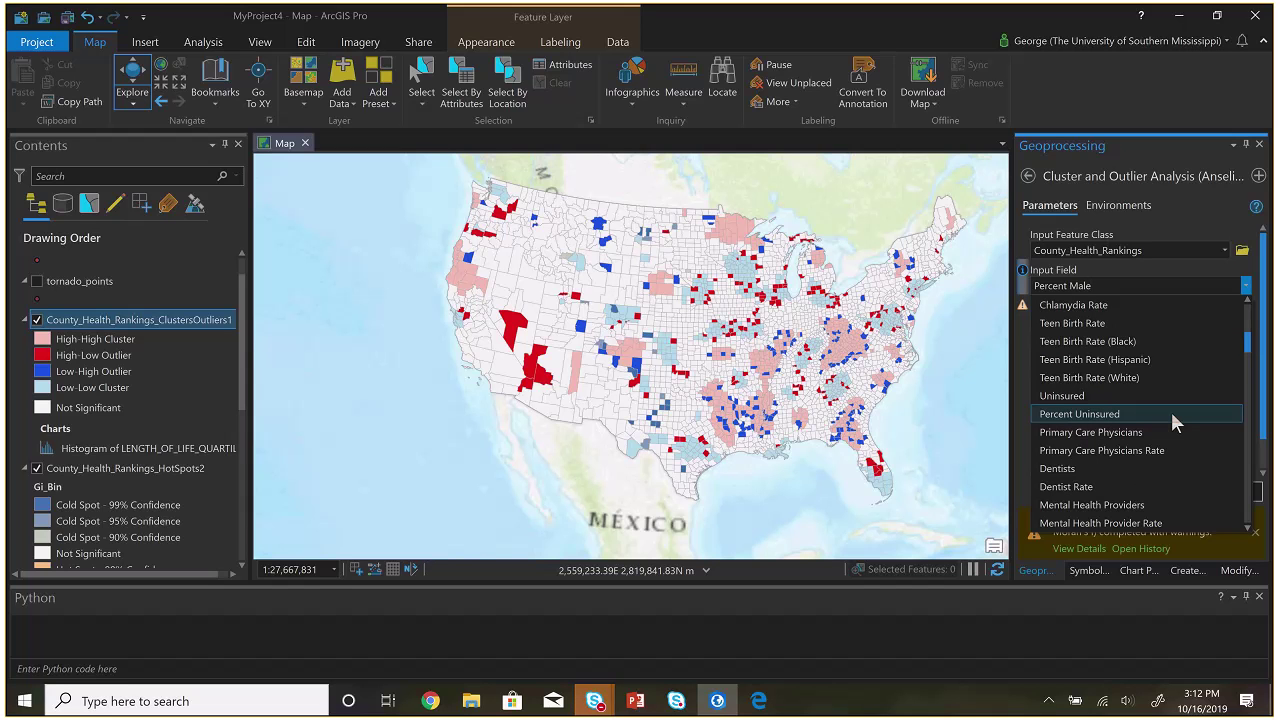
scroll(1173, 420, "down", 2)
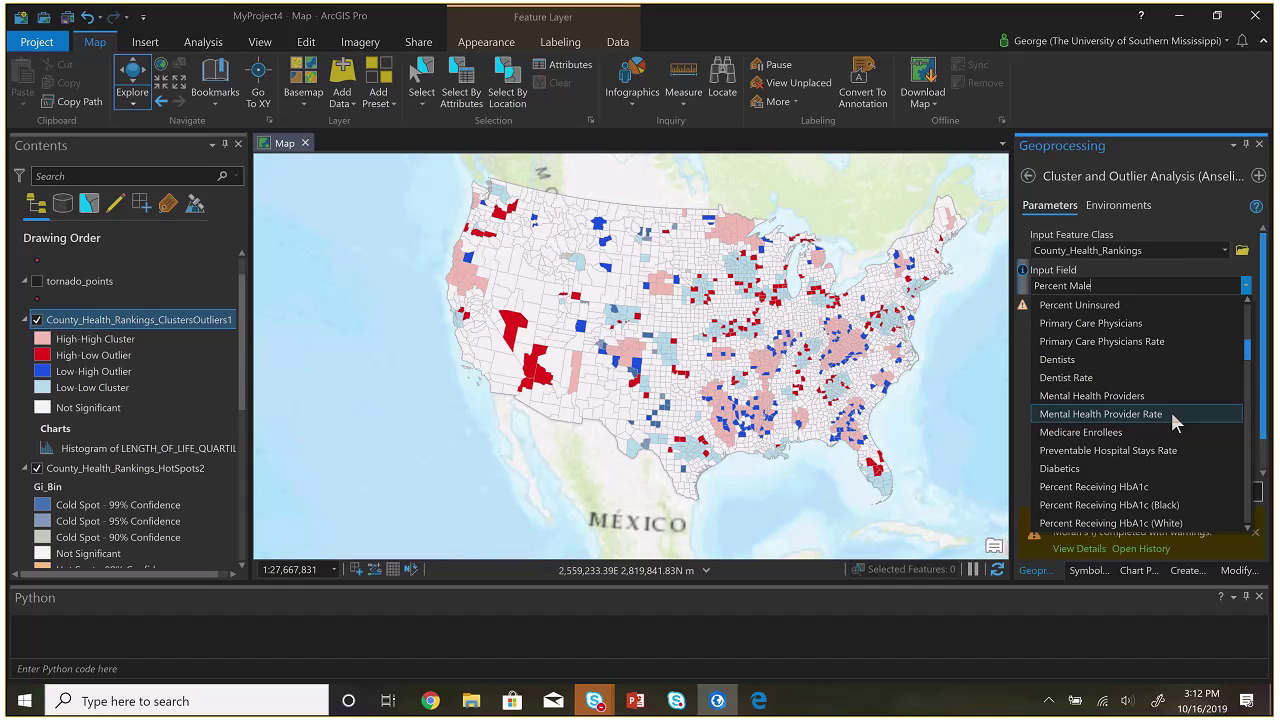
scroll(1173, 420, "down", 6)
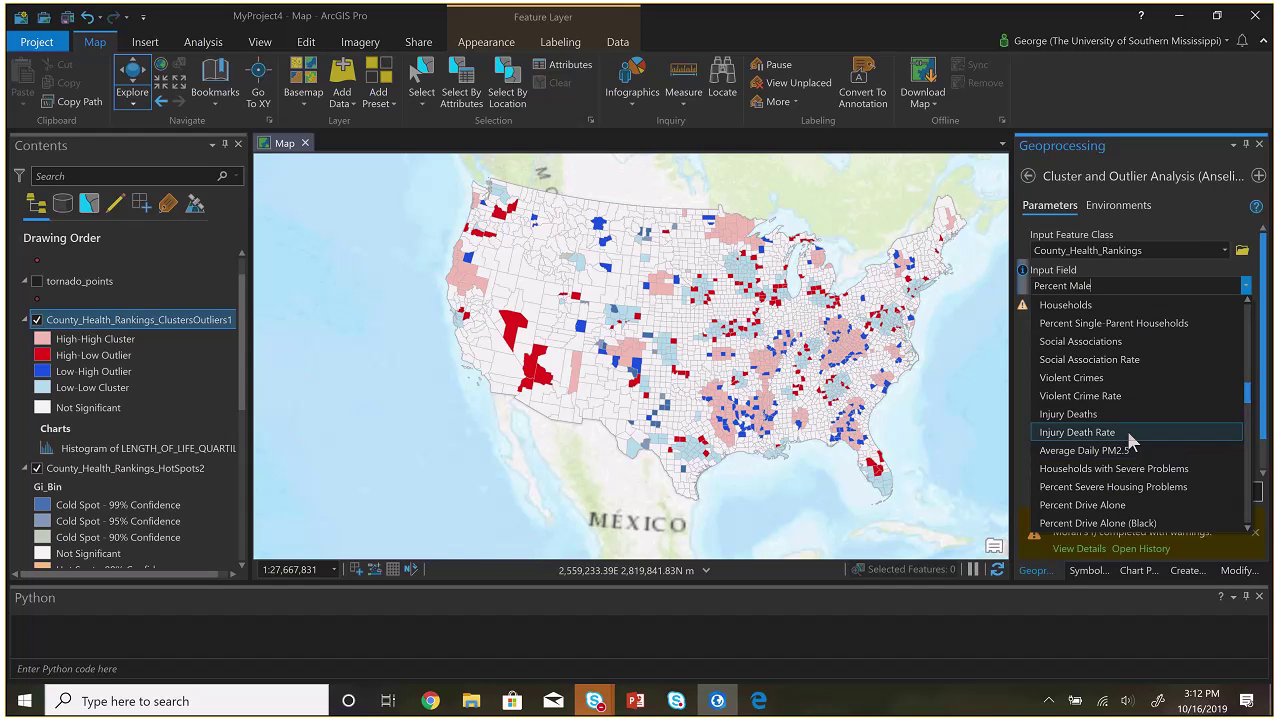
scroll(1128, 435, "down", 10)
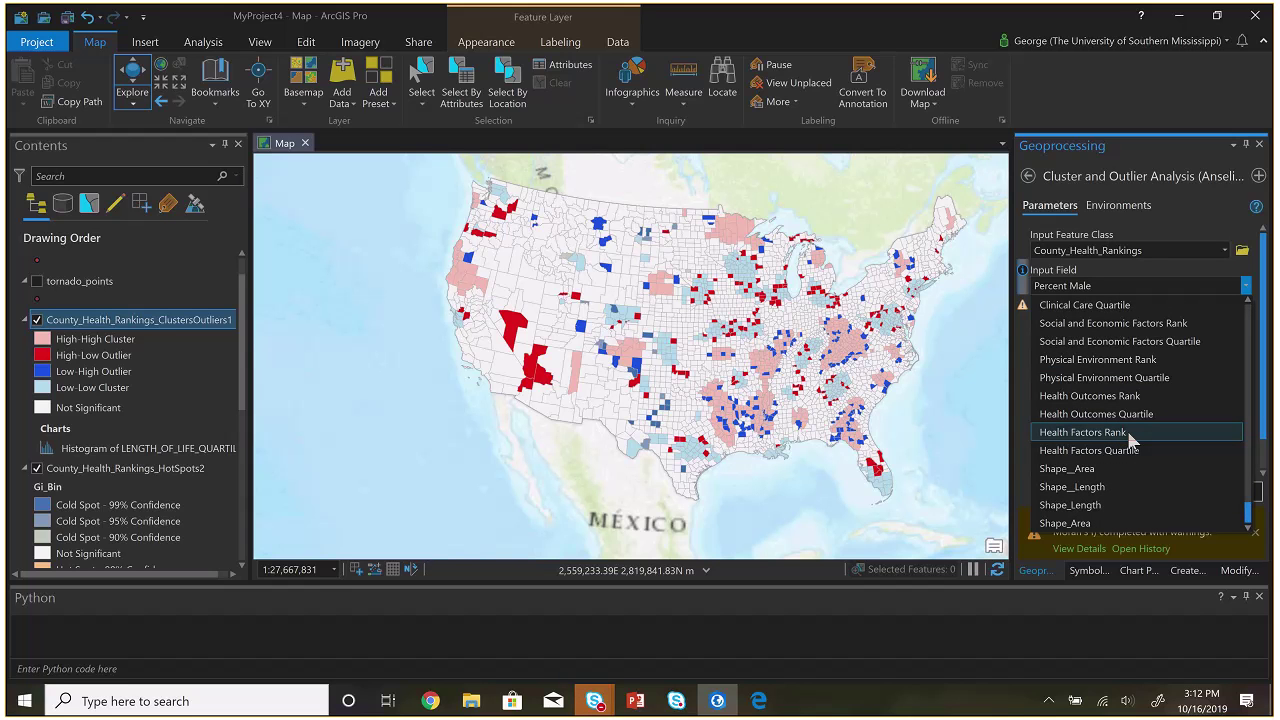
scroll(1129, 438, "up", 10)
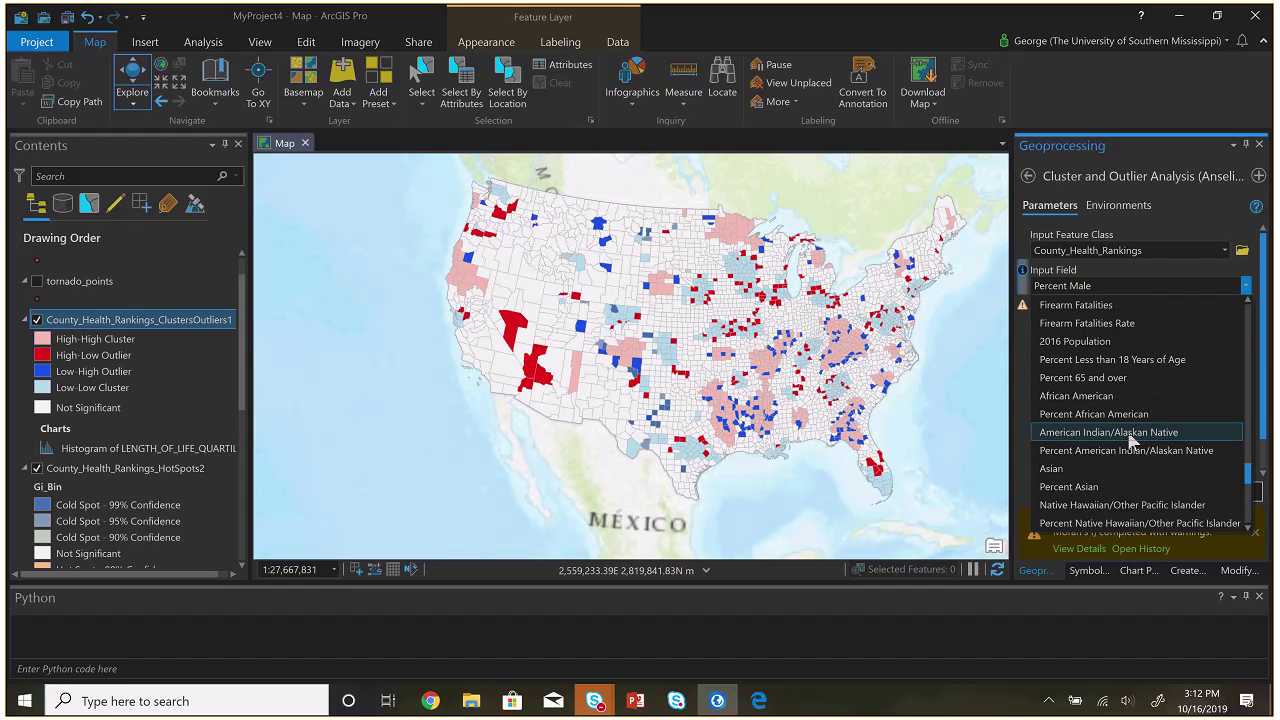
scroll(1130, 440, "up", 5)
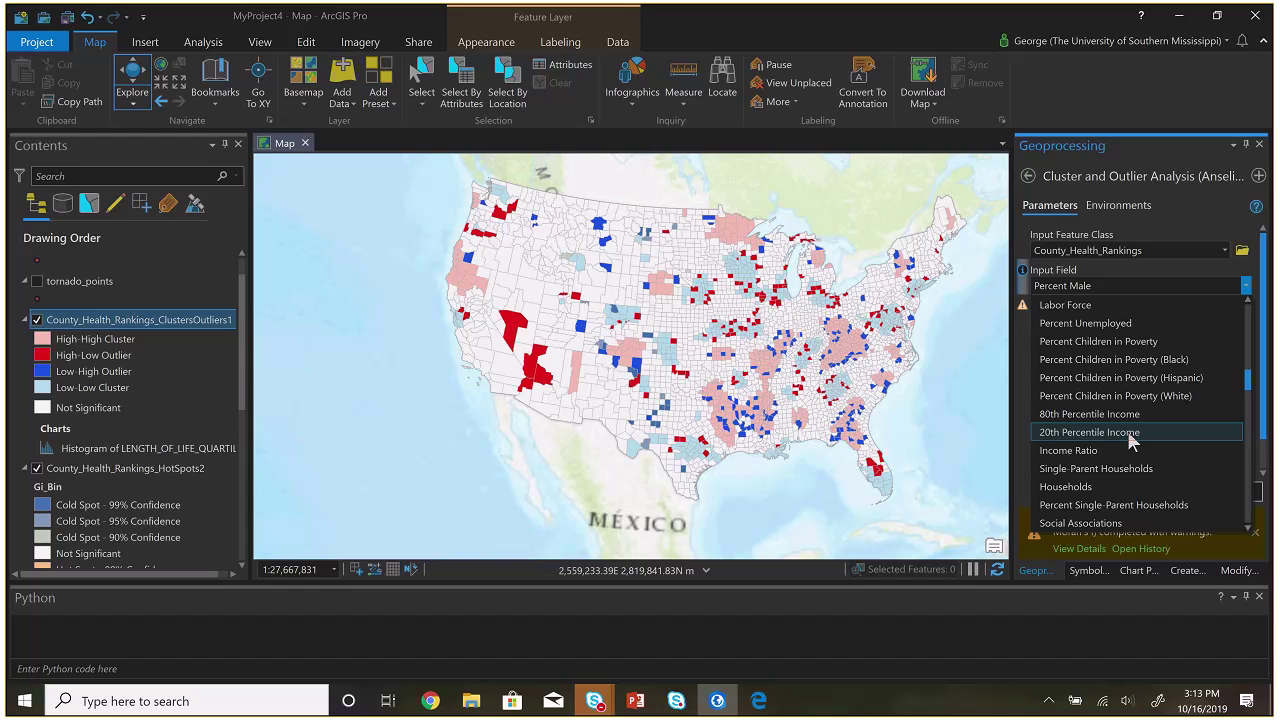
scroll(1130, 440, "up", 5)
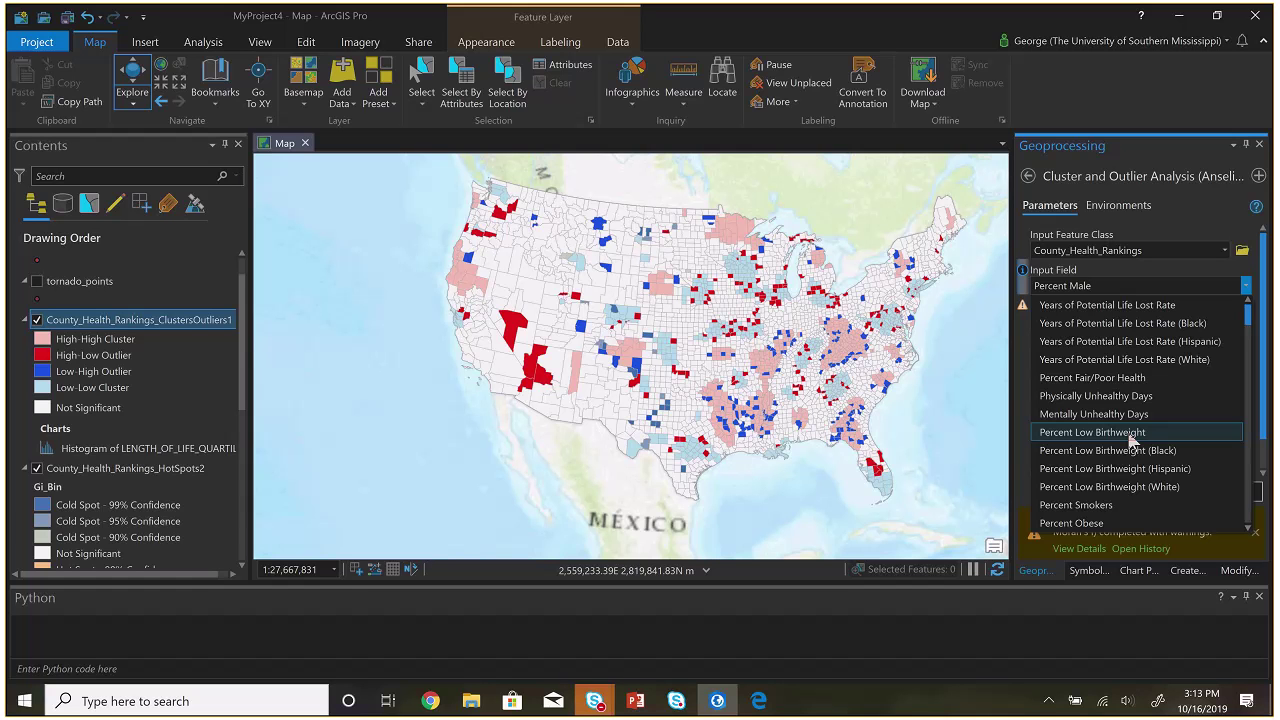
Switch to Chrome, load arcgis.com in a new tab and open the ArcGIS Online sign-in page
left_click(443, 703)
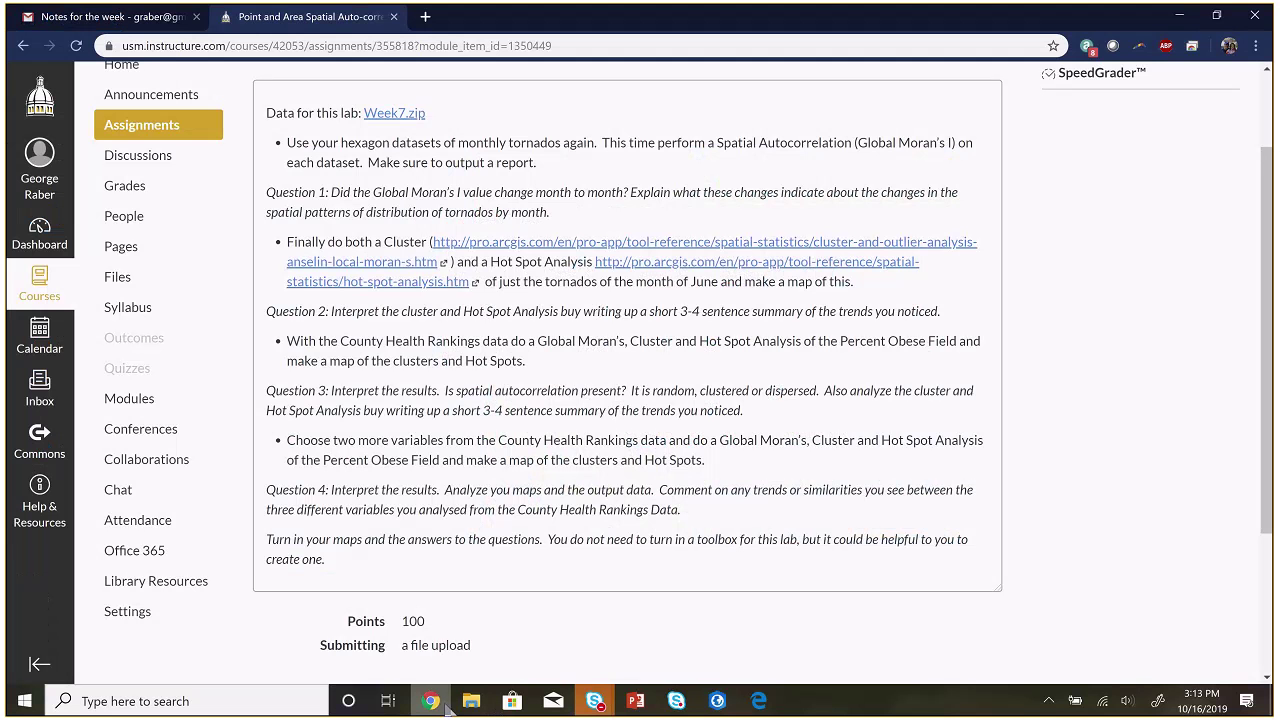
left_click(425, 16)
type("arc")
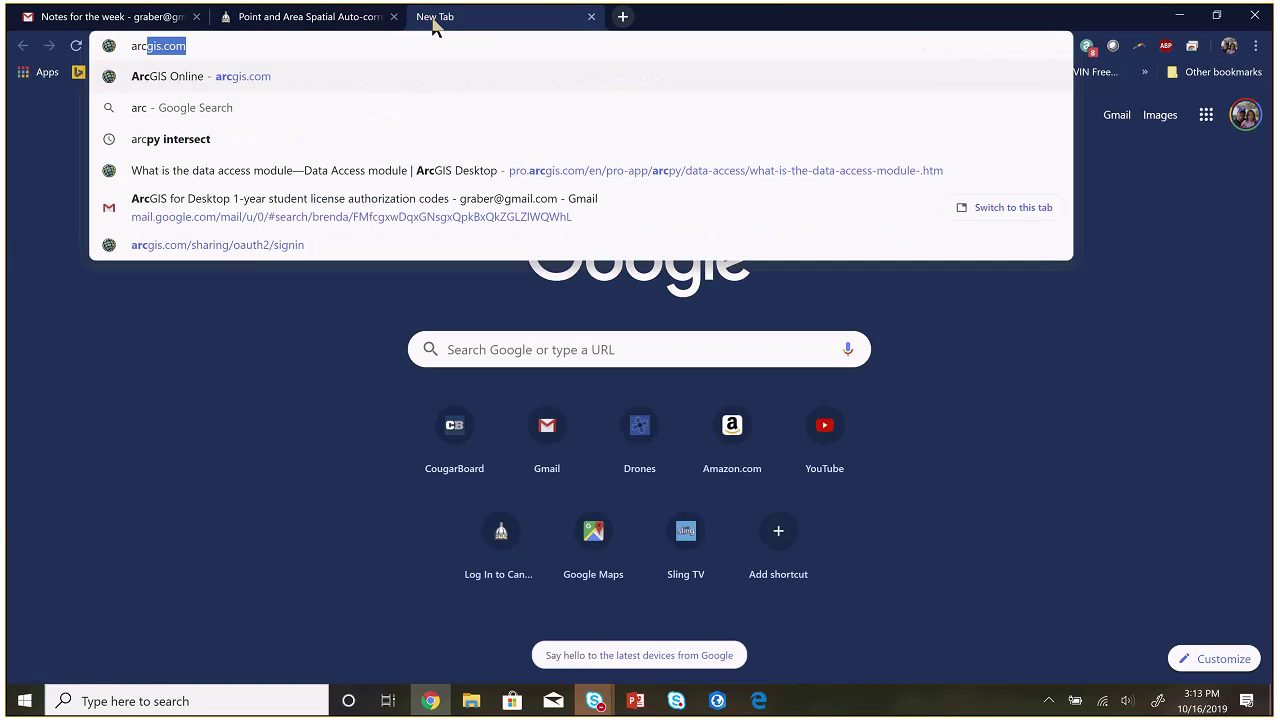
key("Return")
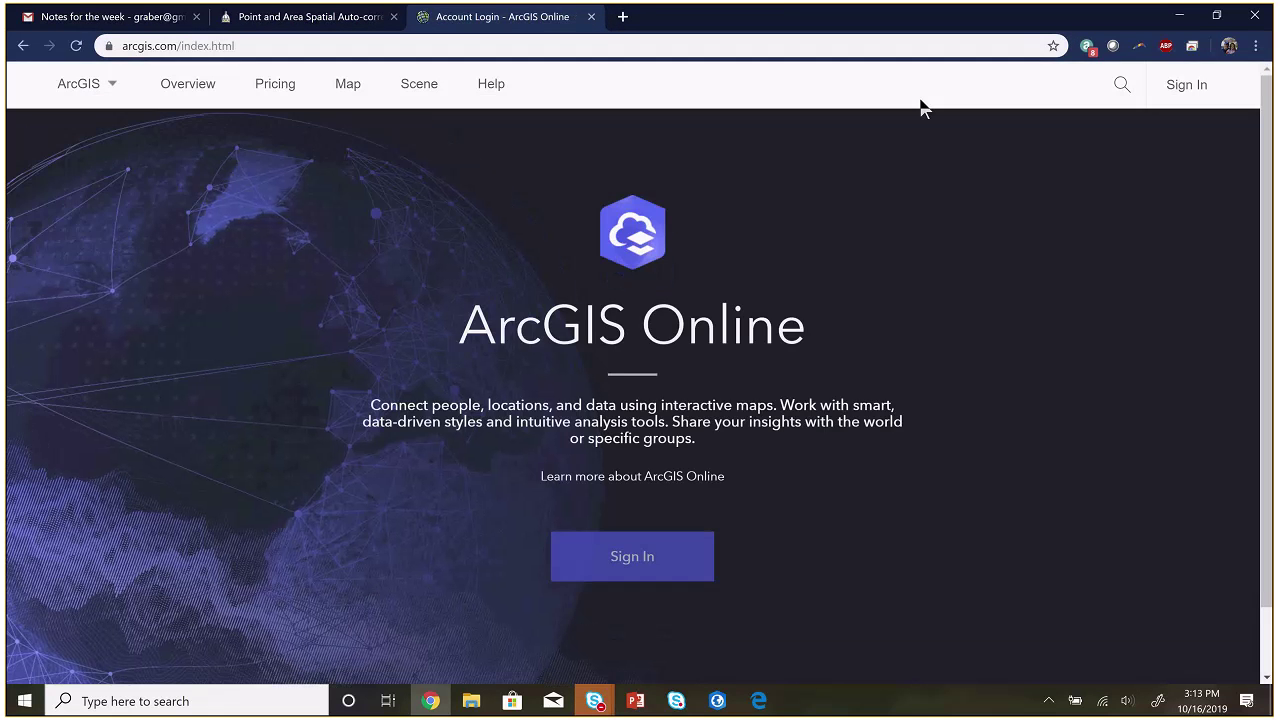
left_click(1182, 80)
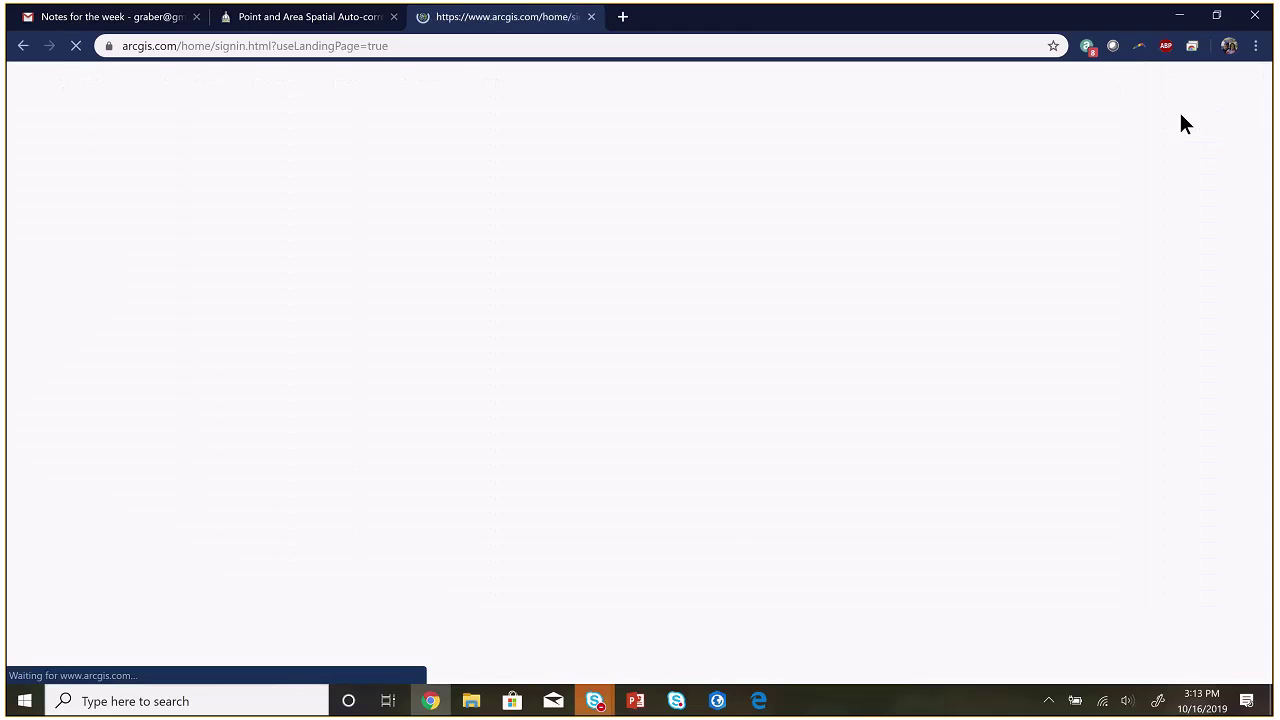
Enter the ArcGIS account username and password and try to sign in
type("graber")
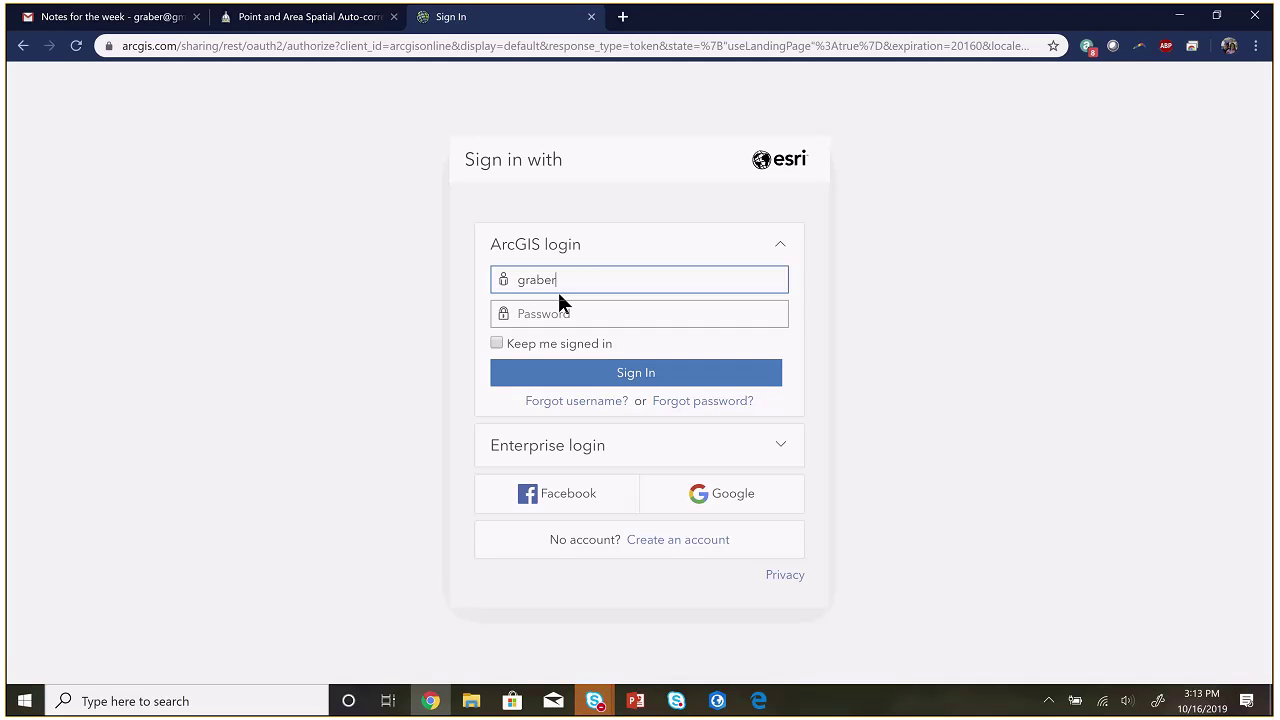
key("Tab")
type("******")
key("Return")
left_click(968, 188)
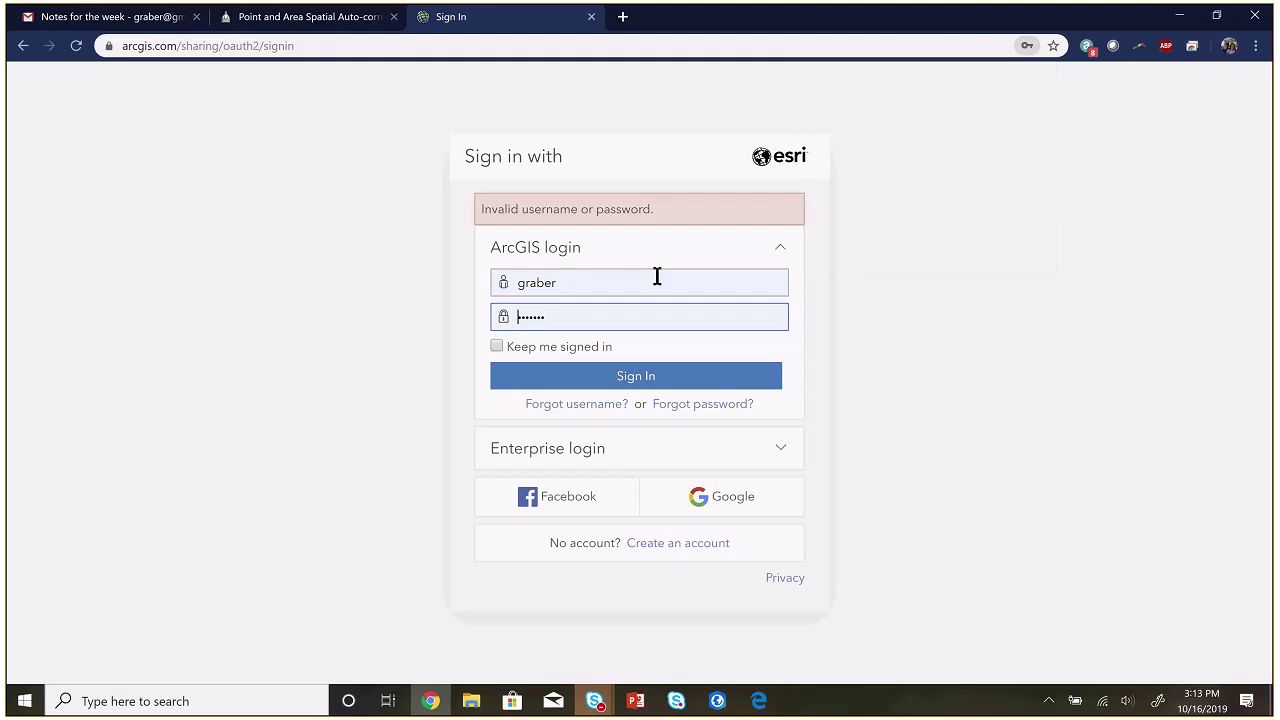
Replace the account password, sign in to the organization, and dismiss the browser's offer to update the saved password
double_click(574, 311)
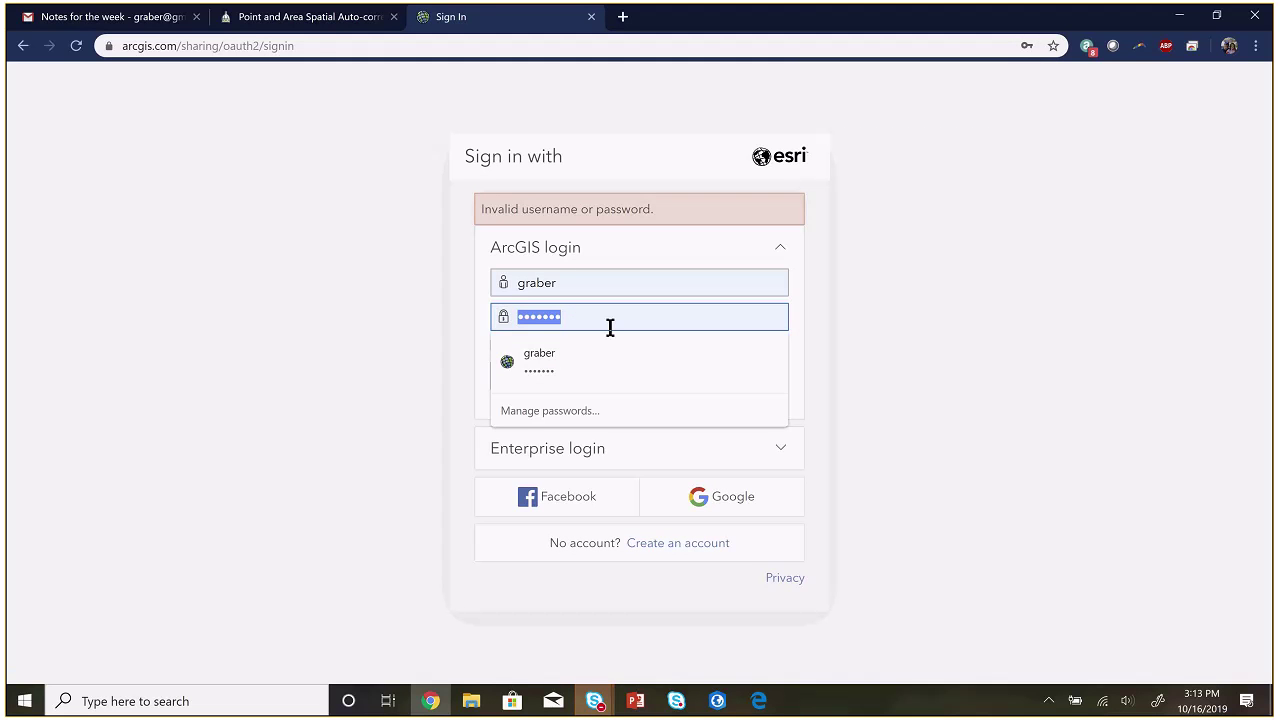
type("********")
left_click(608, 375)
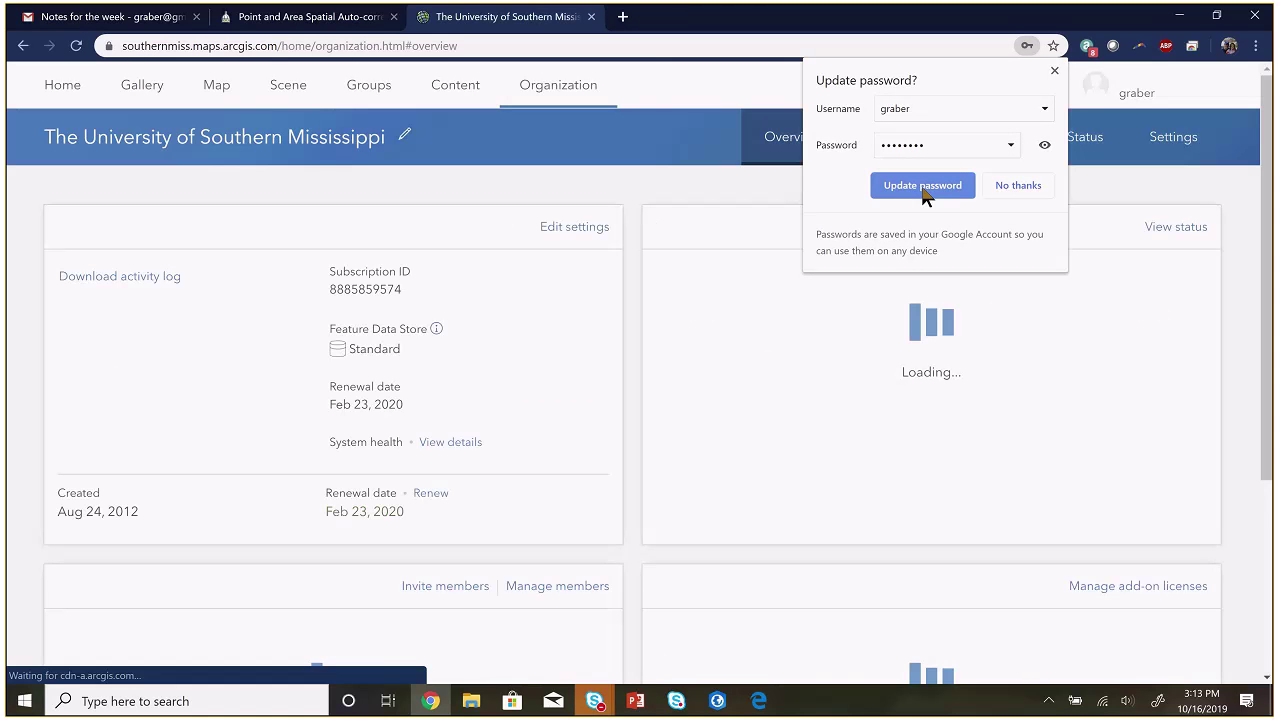
left_click(1050, 76)
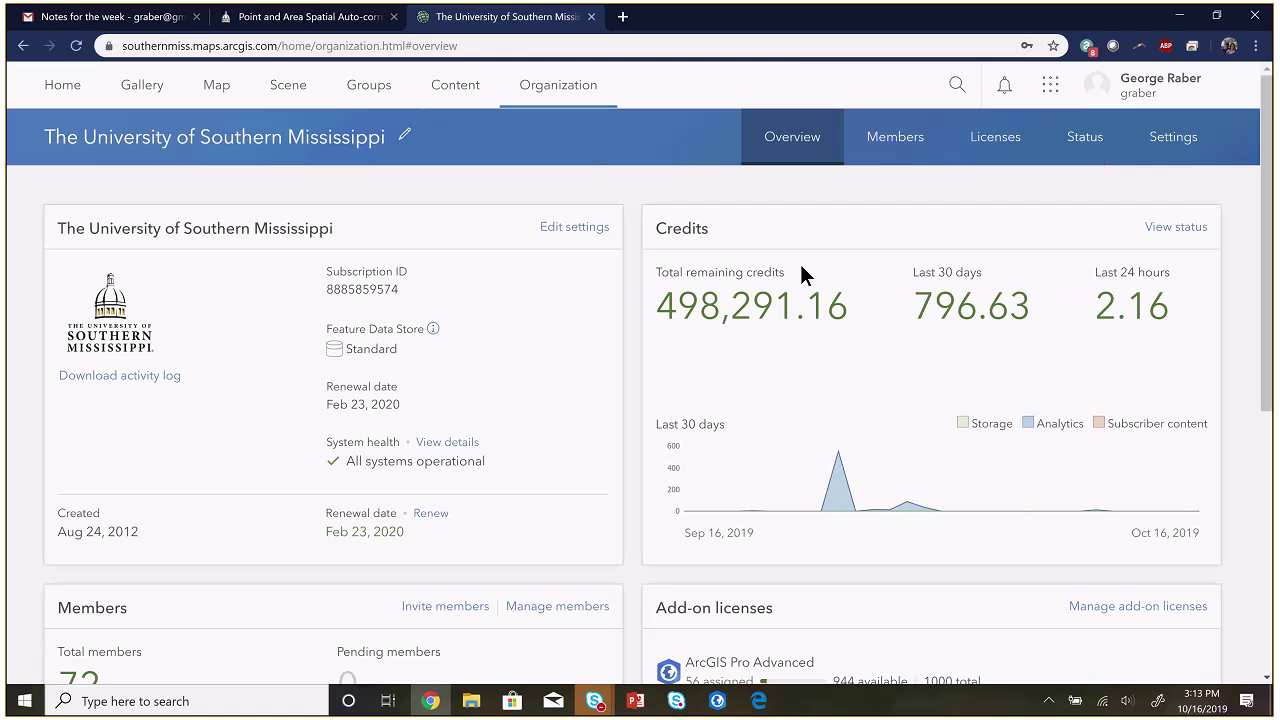
Open the map viewer and search the Living Atlas layers for County Health Rankings
left_click(218, 86)
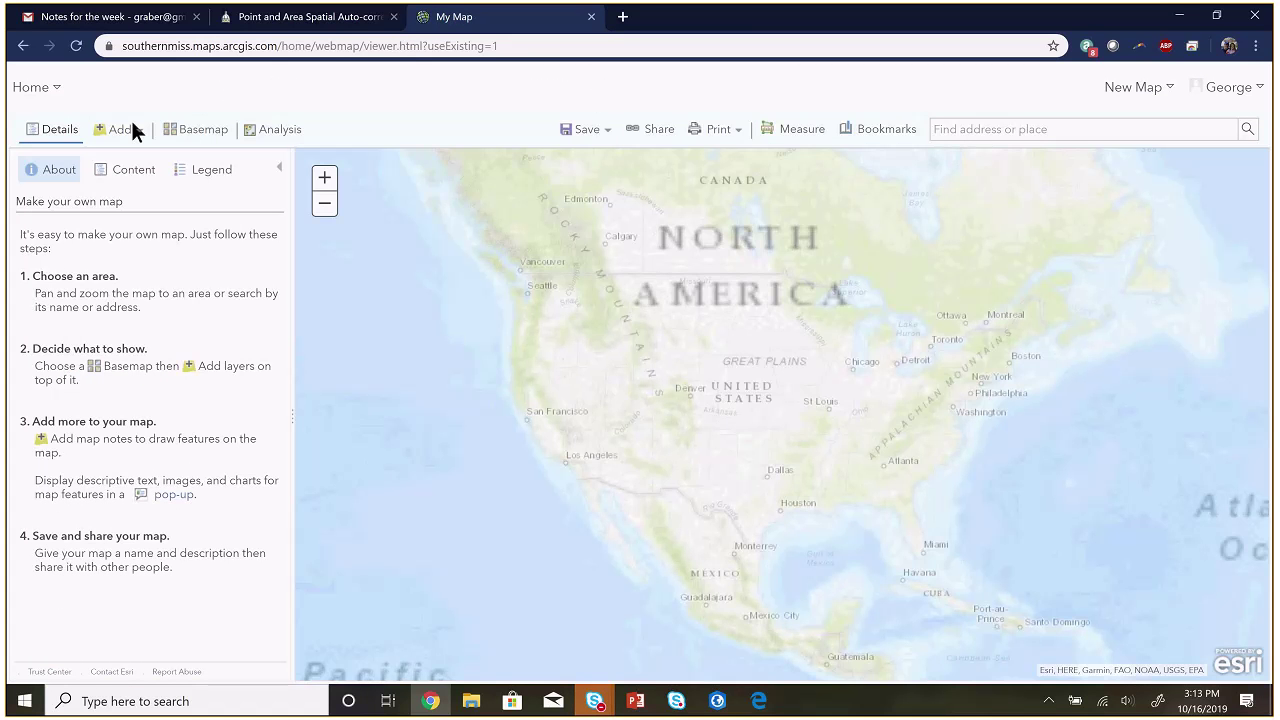
left_click(128, 132)
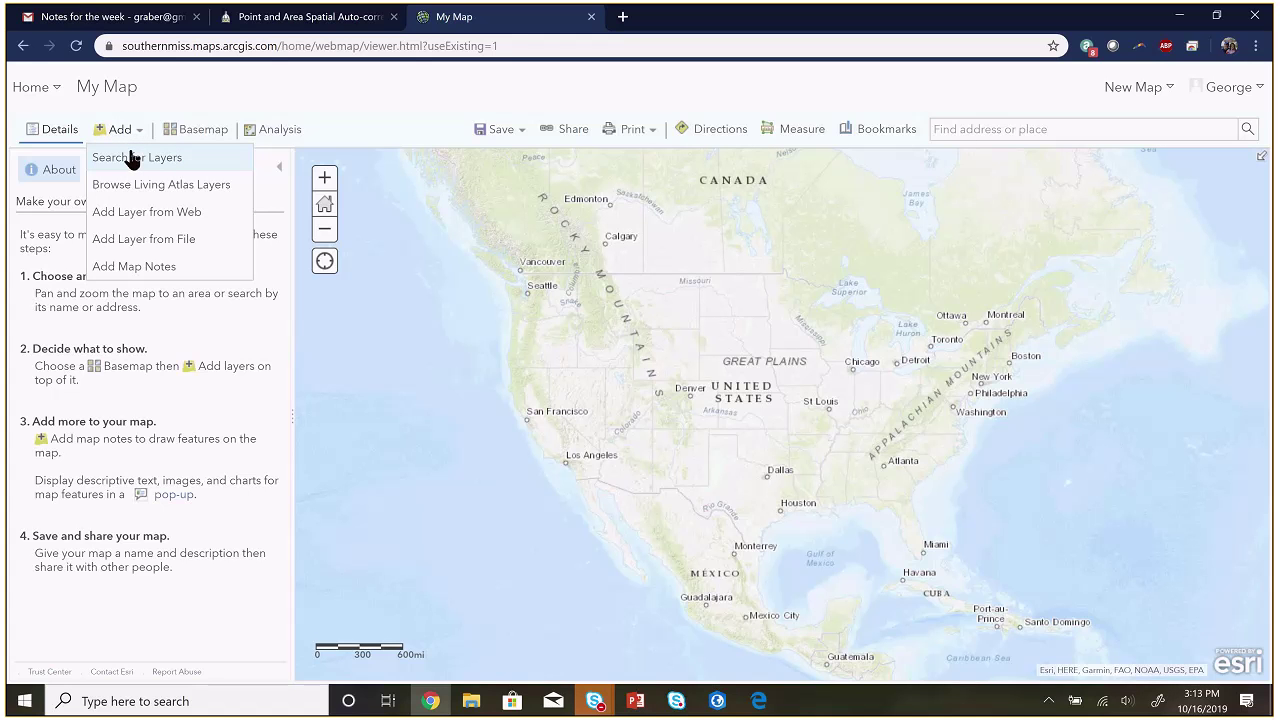
left_click(210, 186)
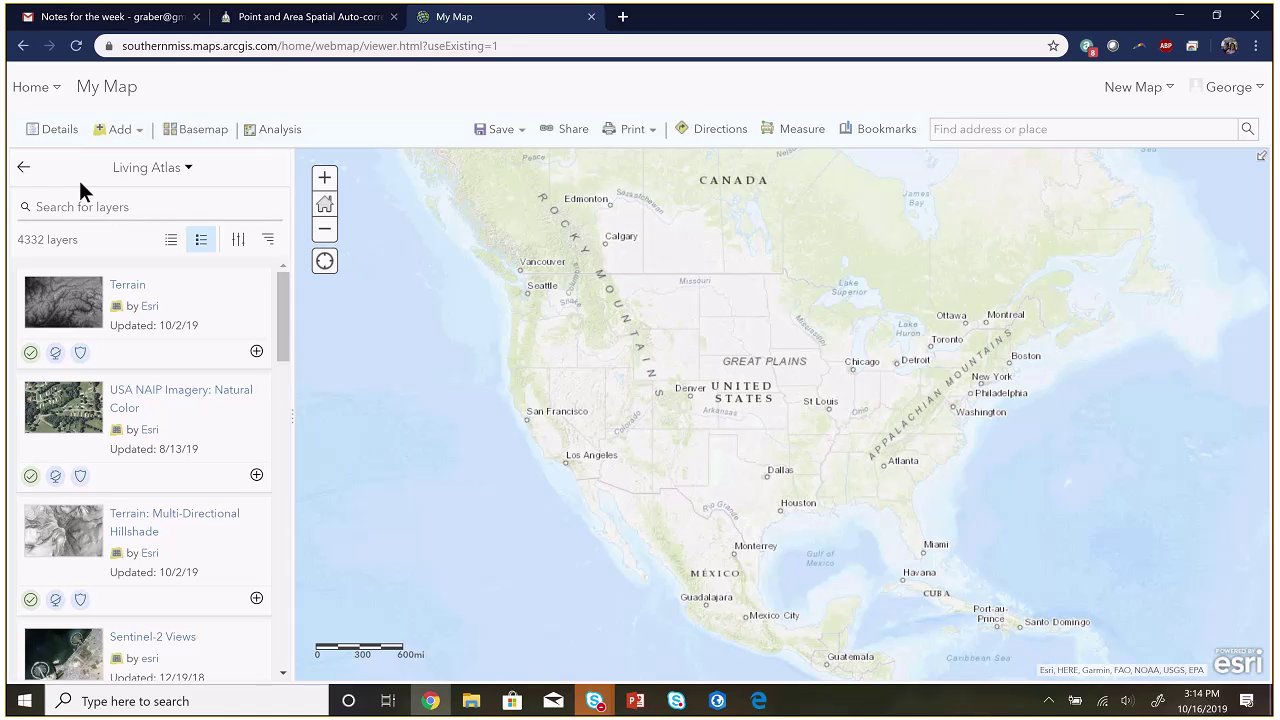
left_click(71, 205)
type("Coun")
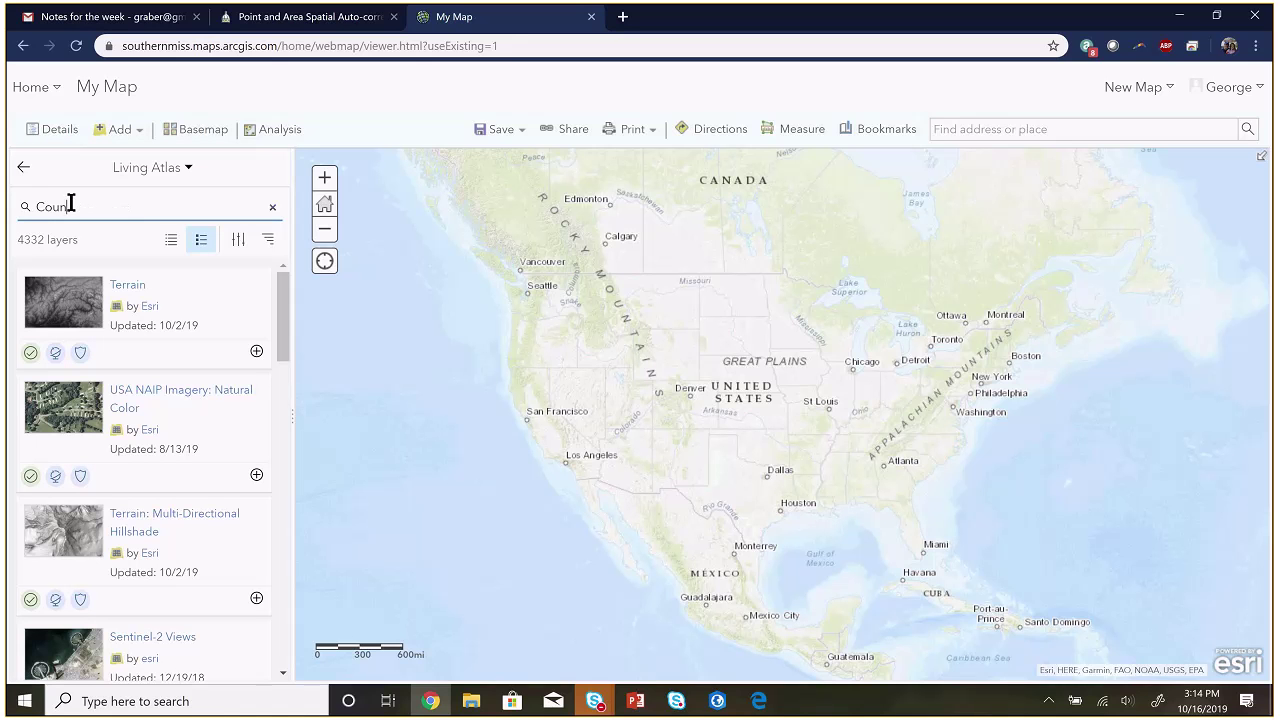
type("ty Health Rankings")
Add the County Health Rankings 2019 layer to the map, close its description and examine the county boundaries at closer scales
left_click(185, 293)
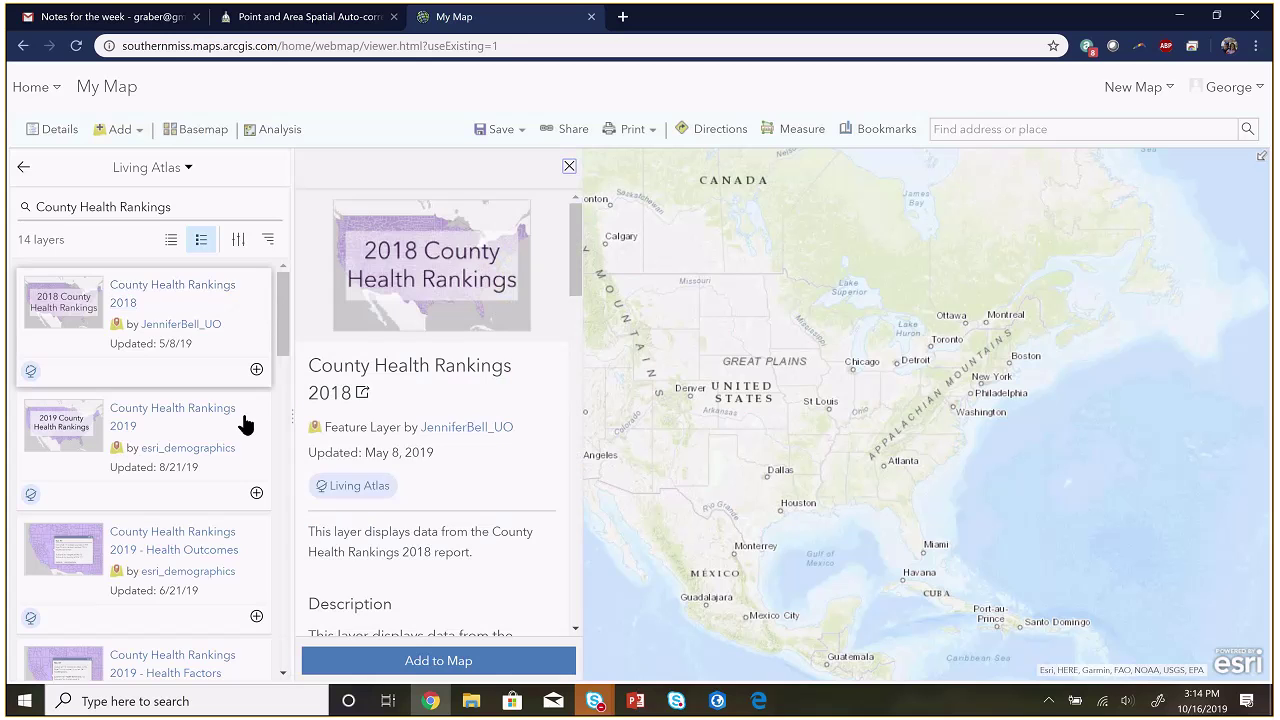
left_click(167, 416)
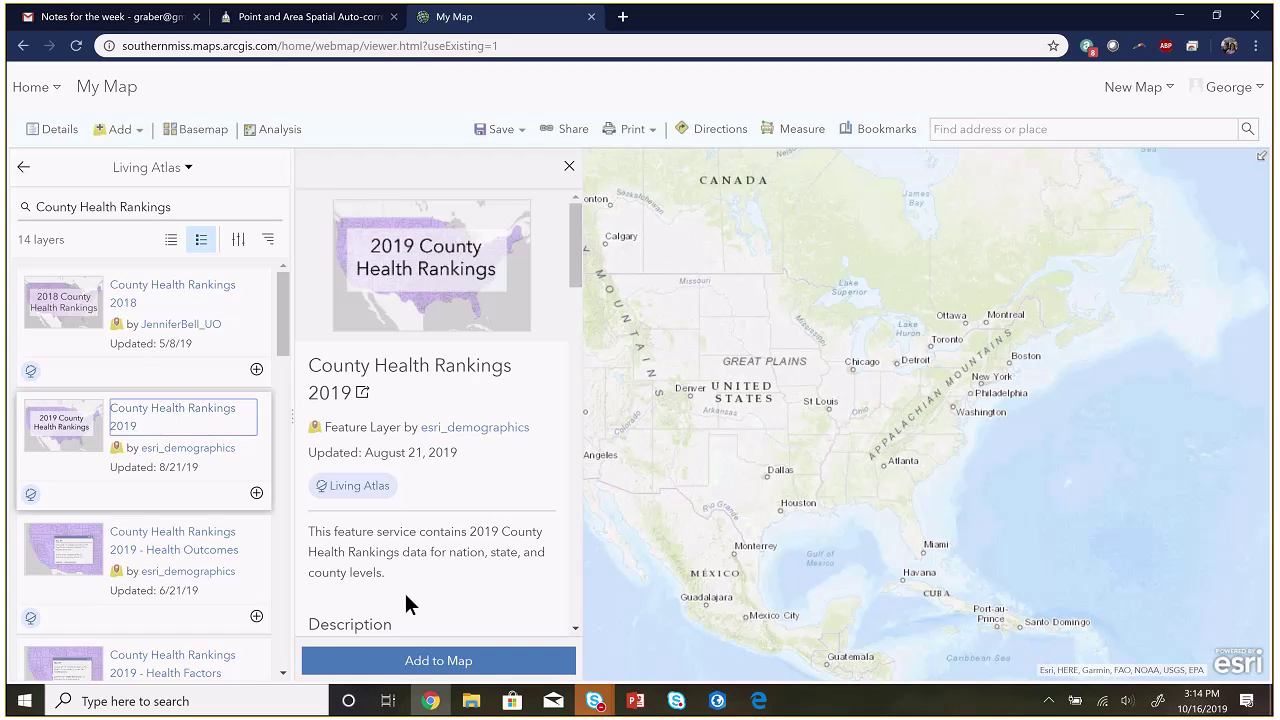
left_click(421, 661)
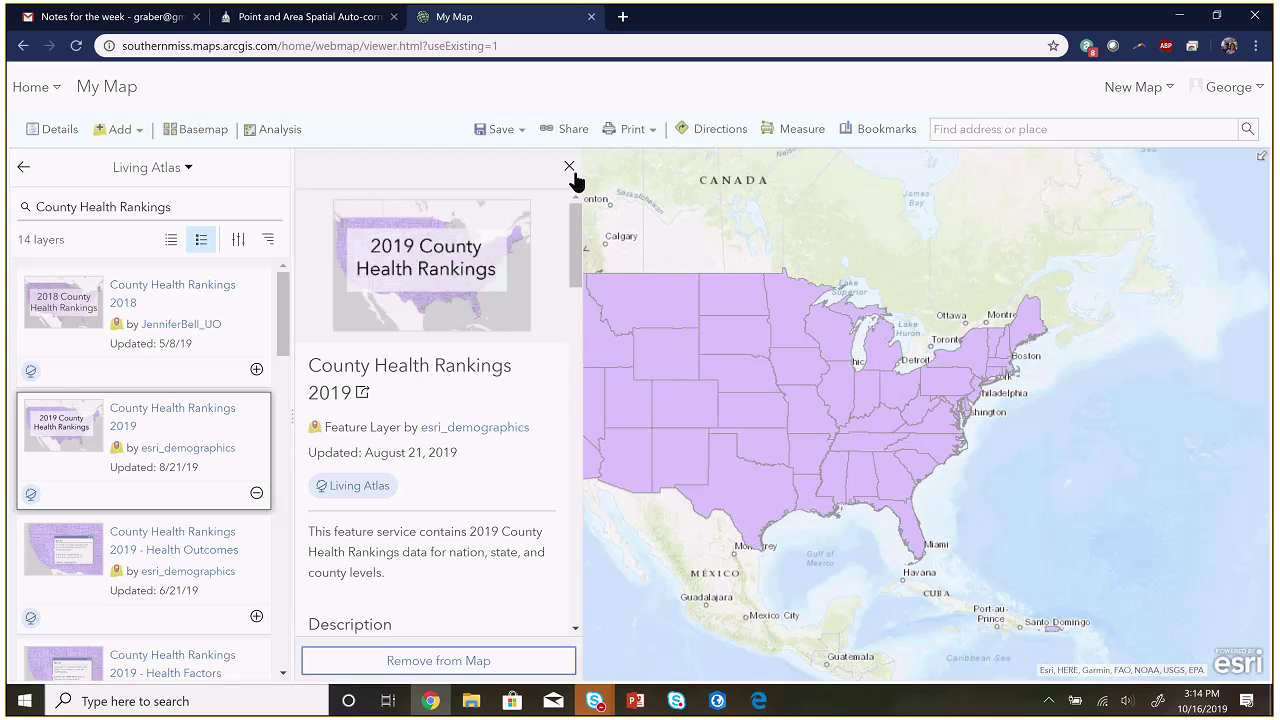
left_click(569, 167)
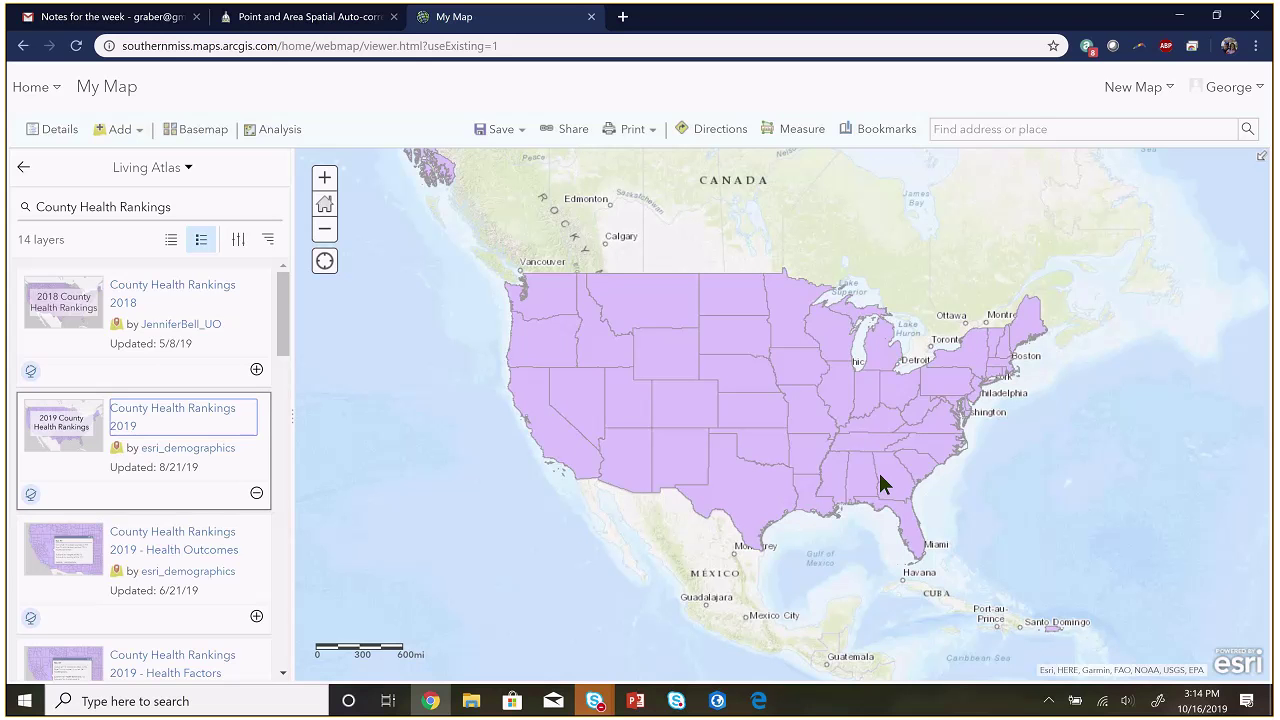
scroll(826, 431, "up", 4)
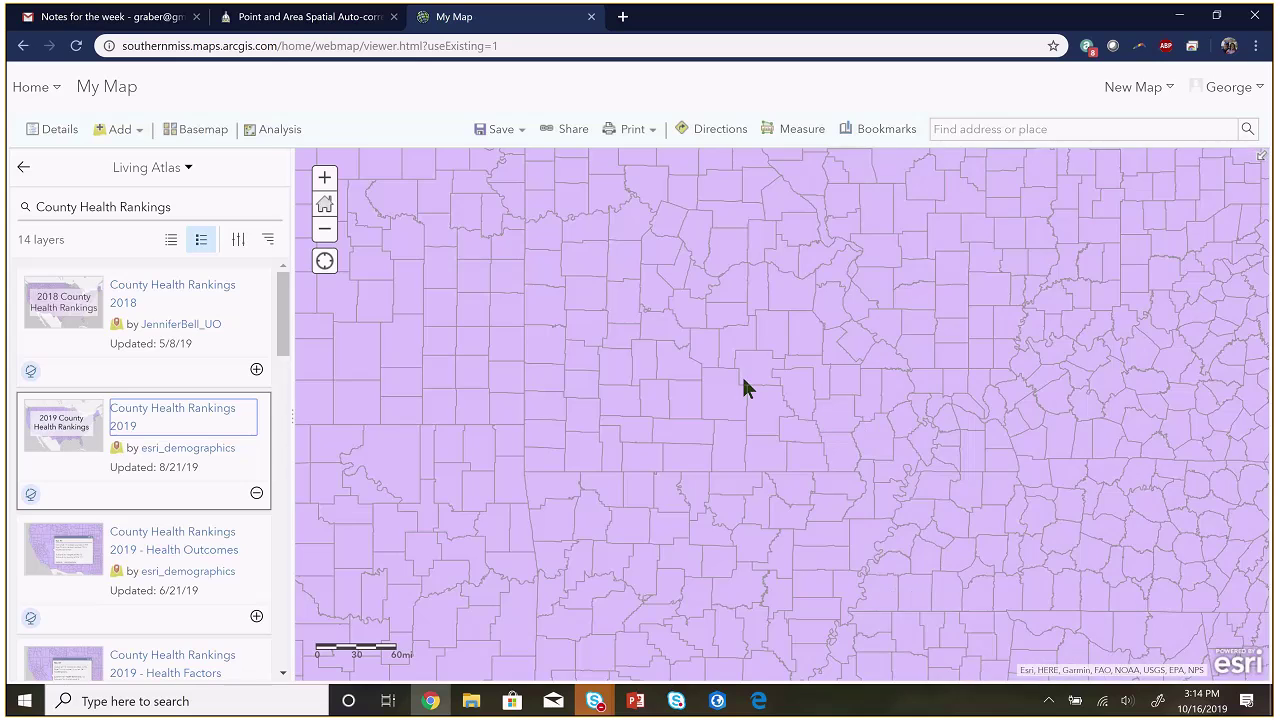
scroll(754, 397, "down", 2)
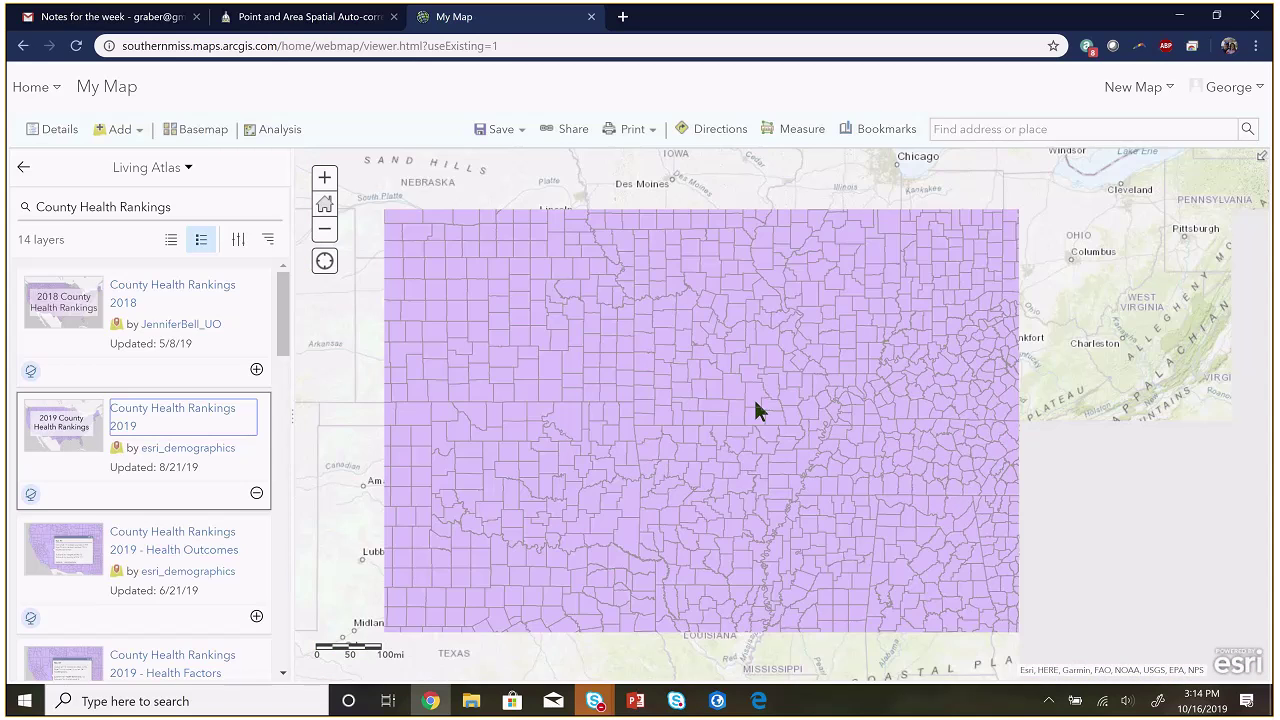
scroll(754, 397, "down", 2)
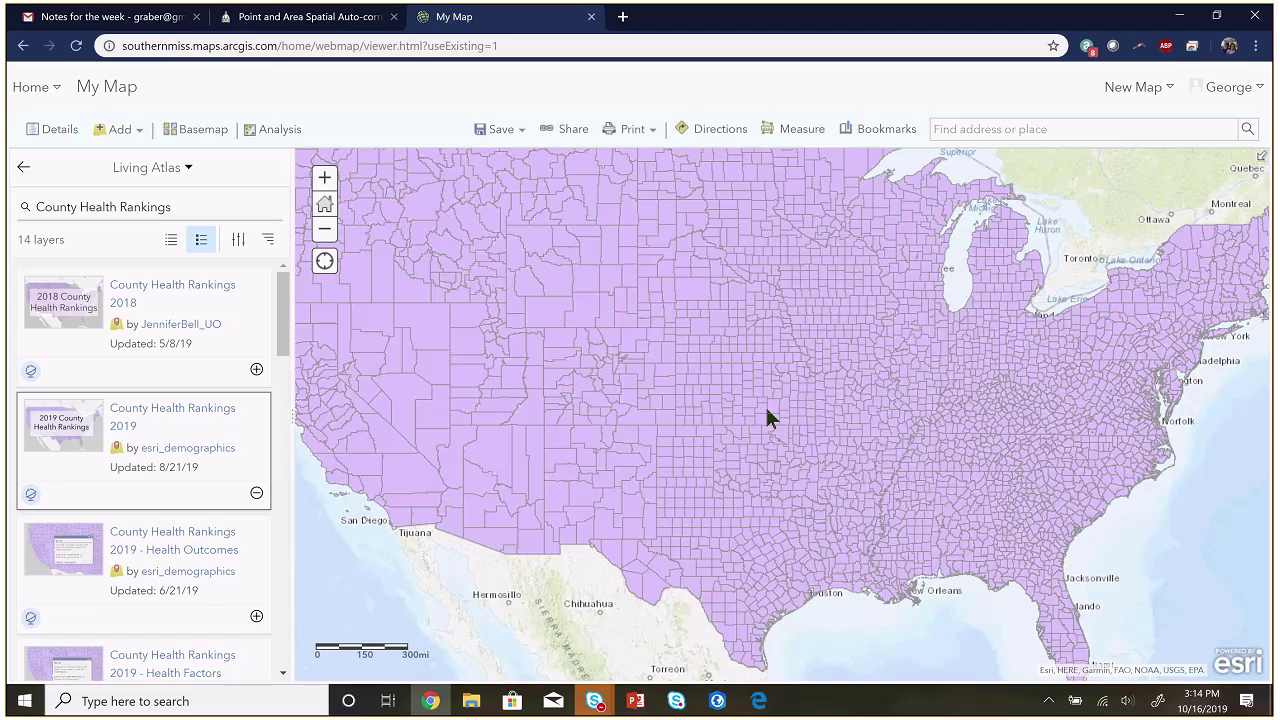
Display the web map's contents list and check the additional options for the County Health Rankings 2019 - USA Country layer
left_click(52, 130)
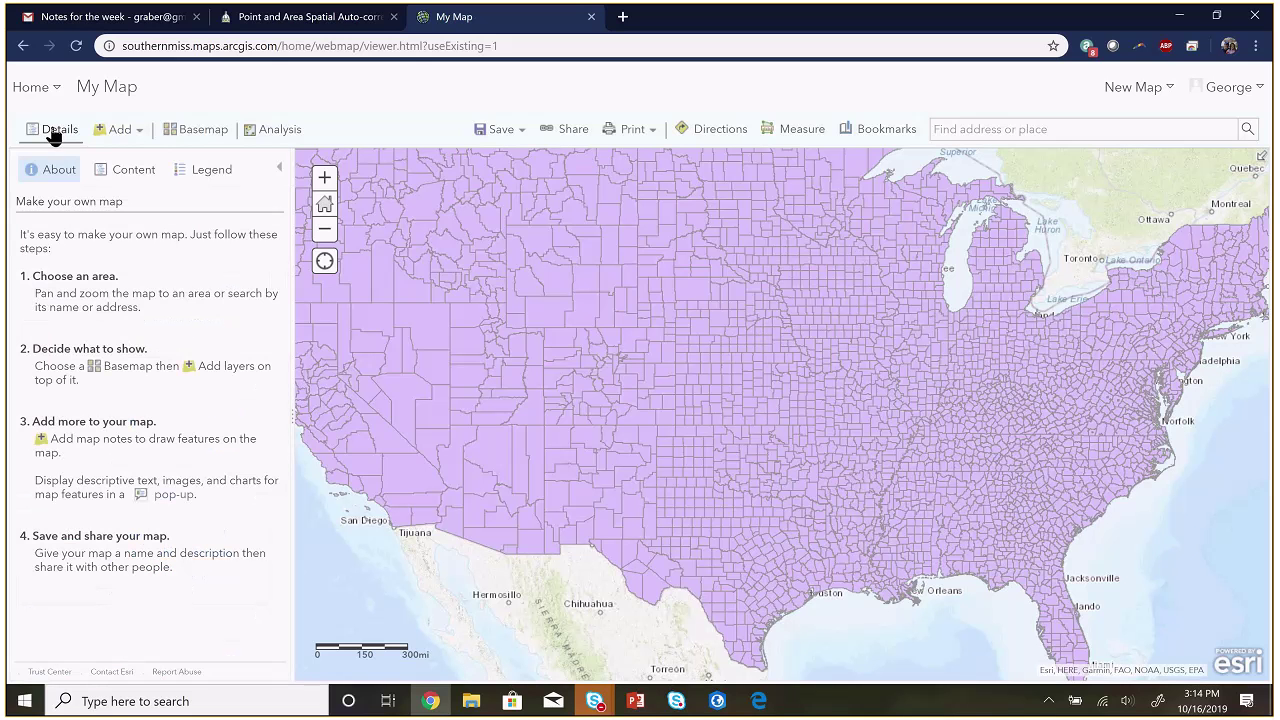
left_click(104, 132)
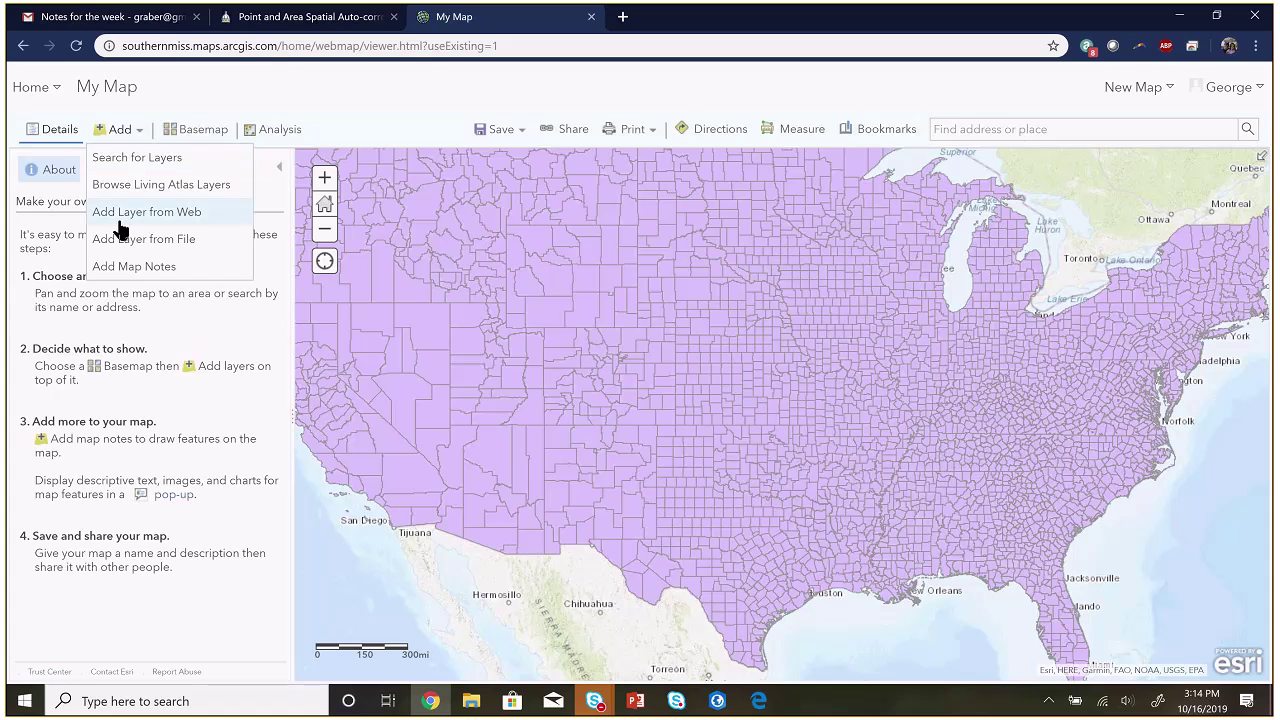
left_click(56, 138)
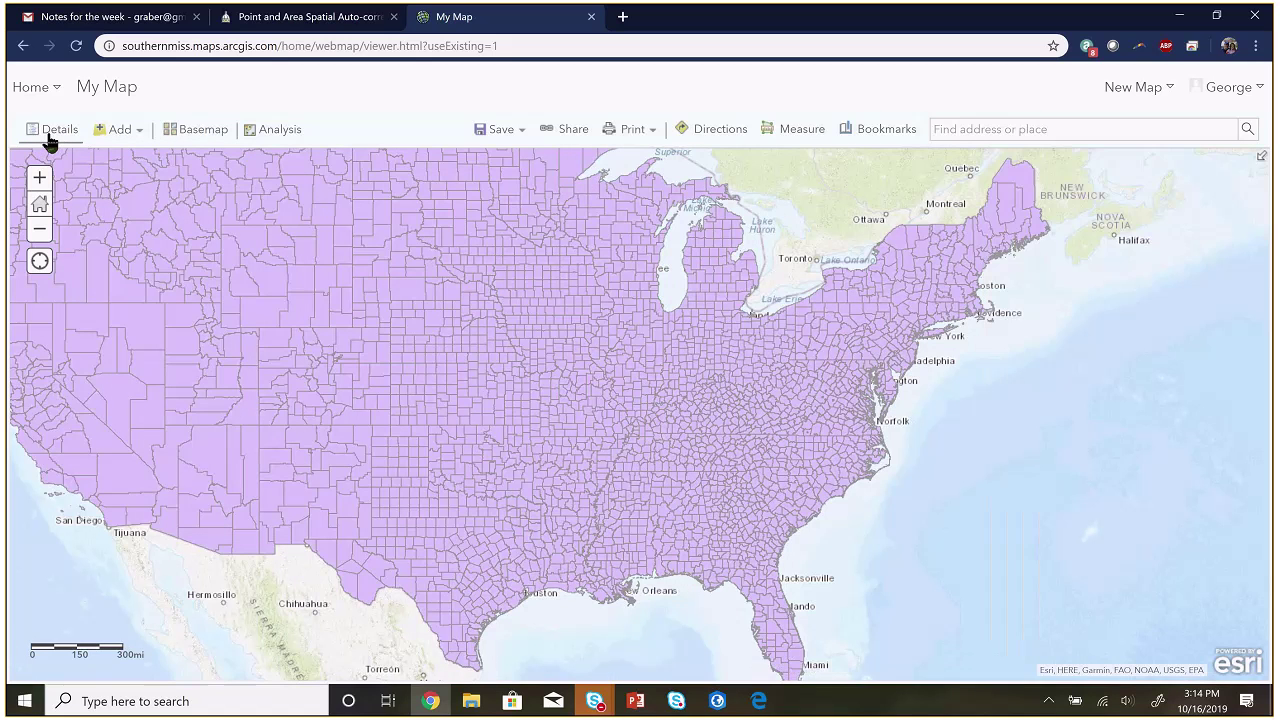
left_click(52, 132)
left_click(277, 168)
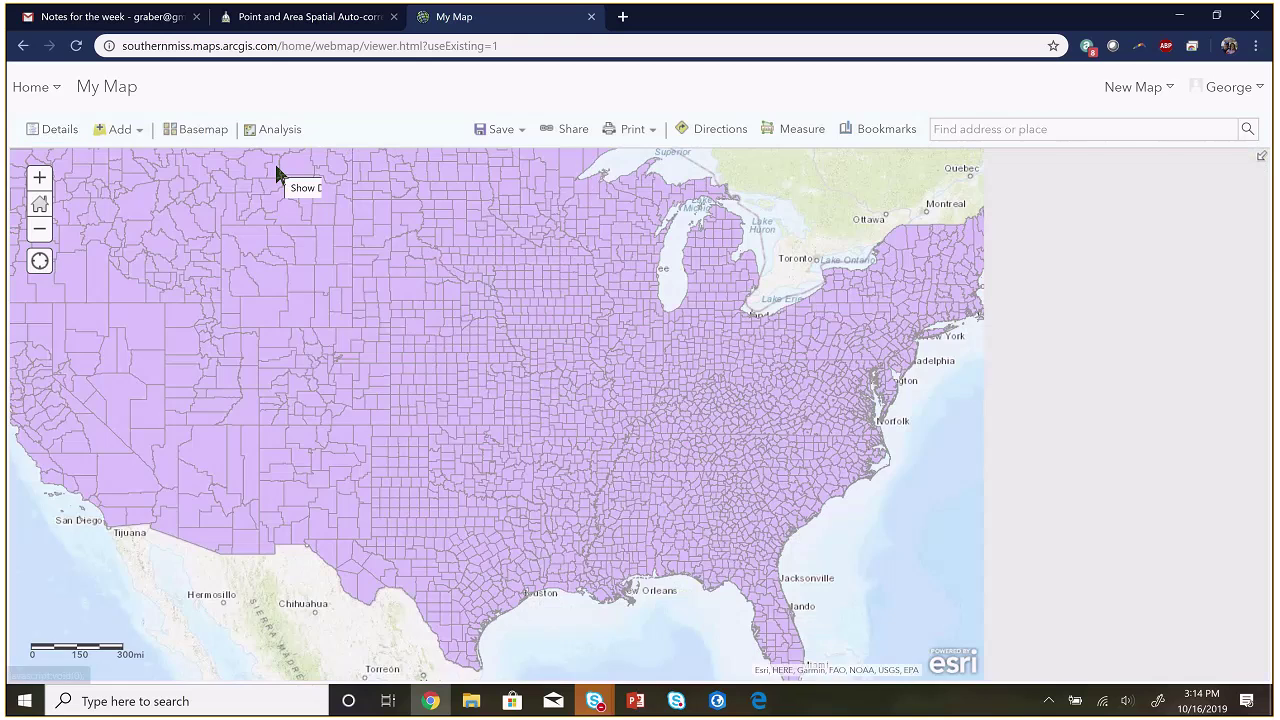
left_click(52, 132)
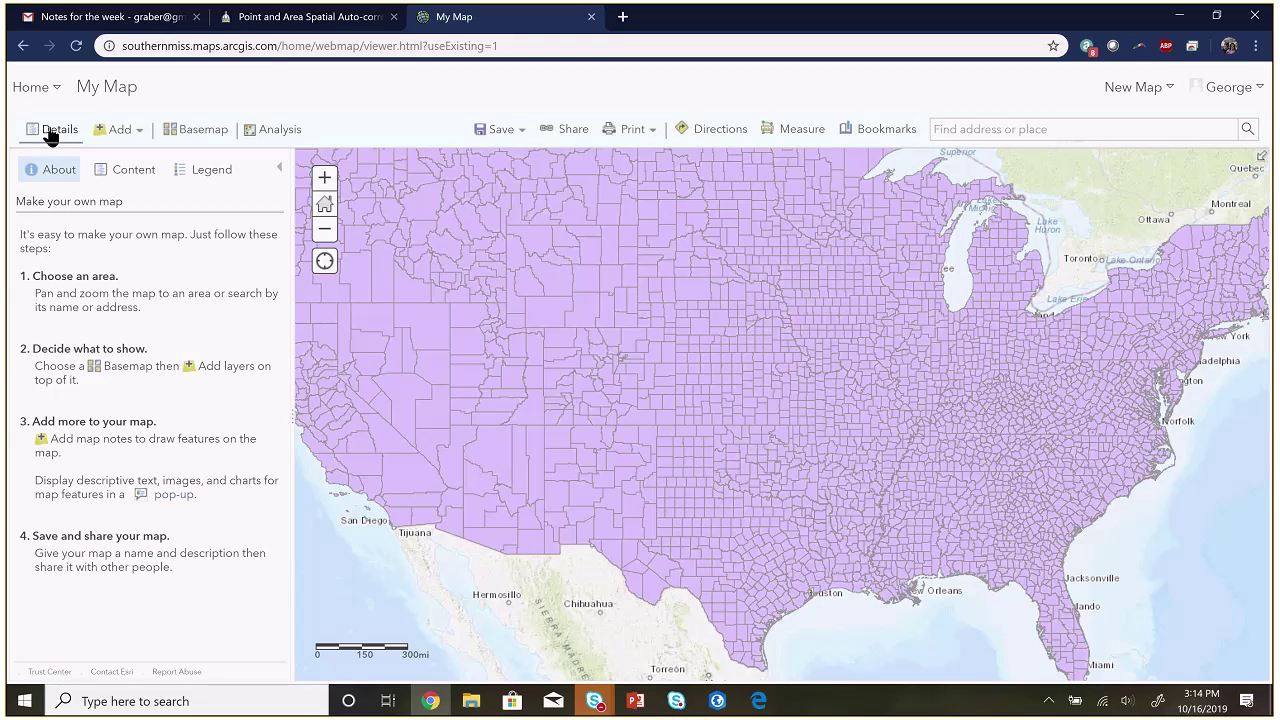
left_click(133, 171)
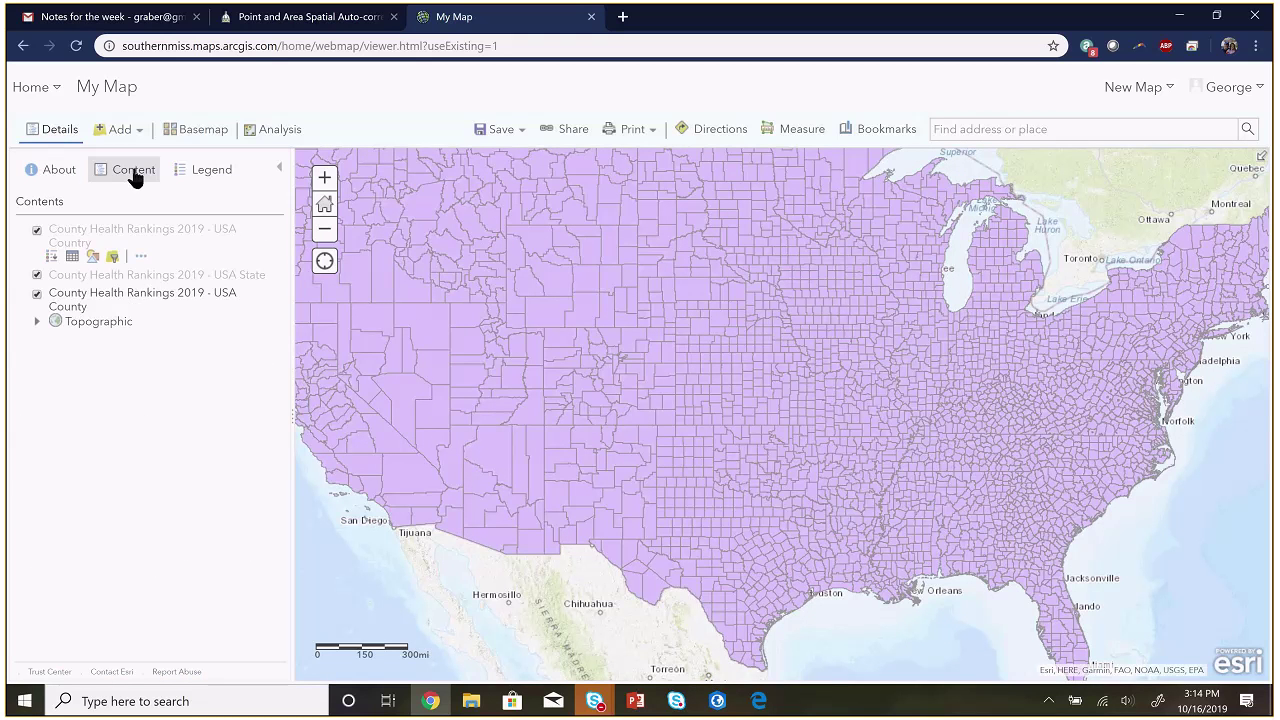
left_click(158, 264)
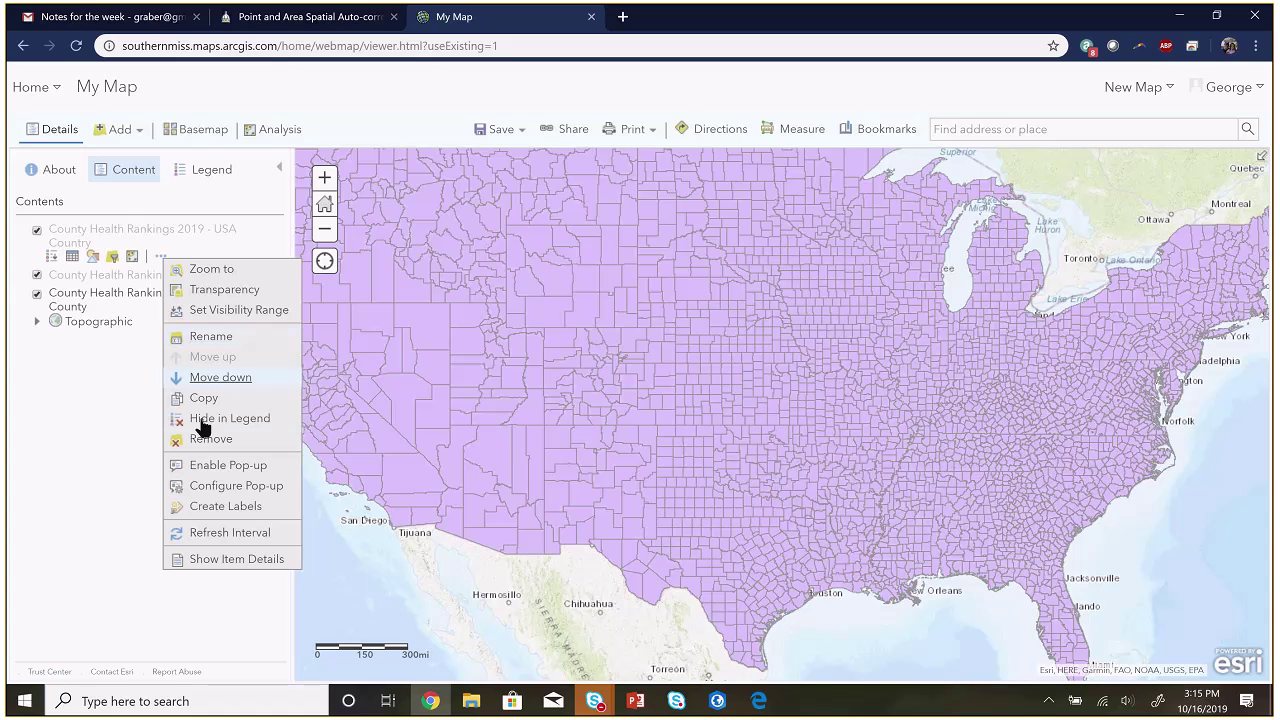
Style the County Health Rankings 2019 - USA Country layer by the Adult obesity (%) attribute
left_click(94, 258)
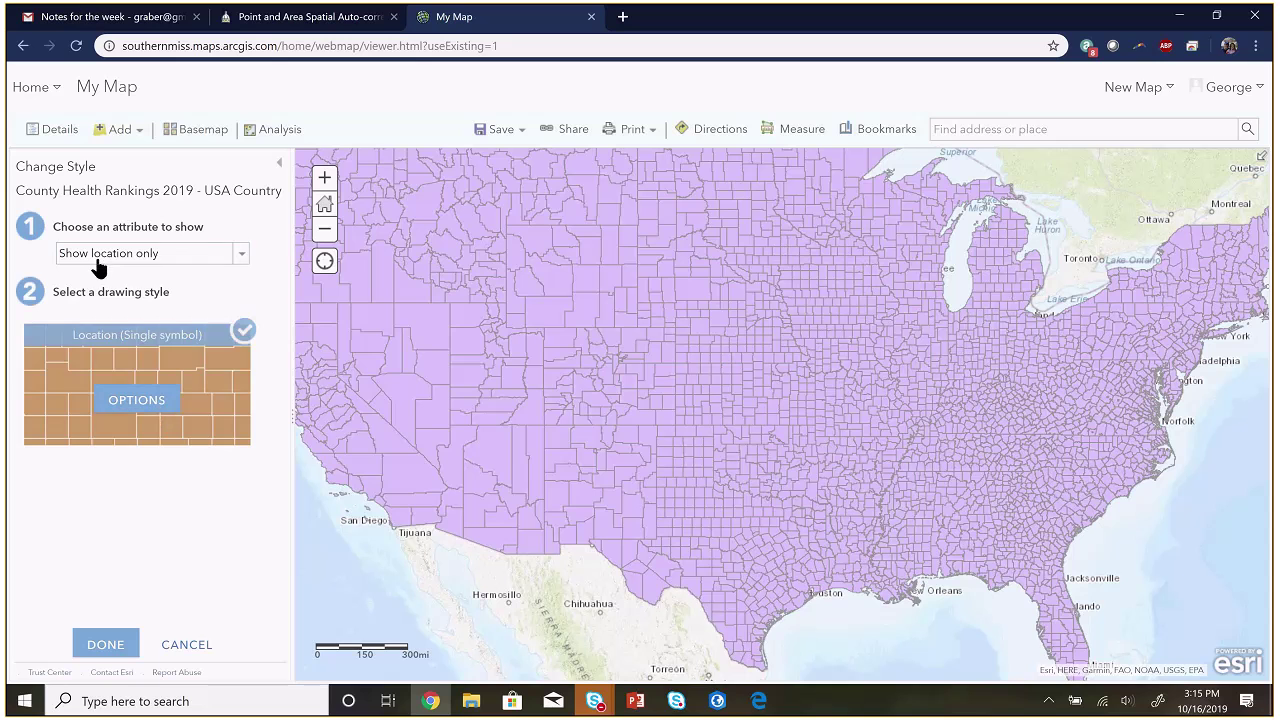
left_click(241, 254)
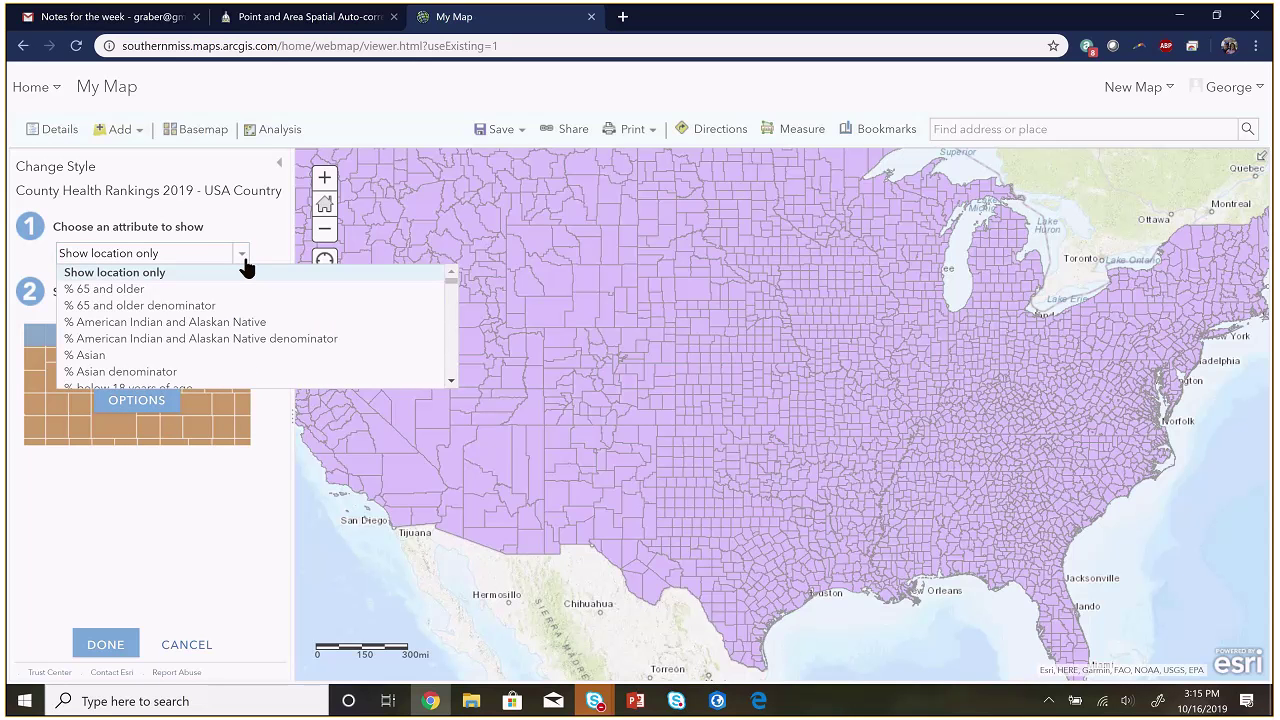
scroll(249, 312, "down", 10)
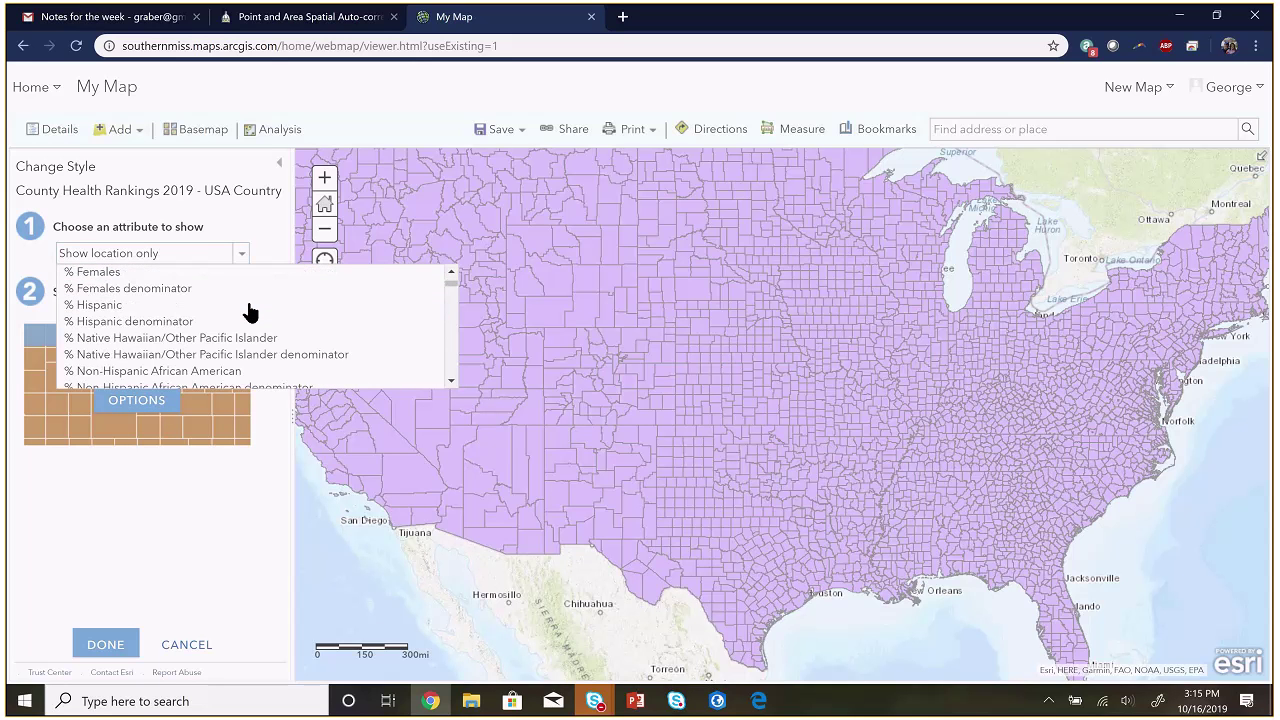
scroll(249, 312, "down", 1)
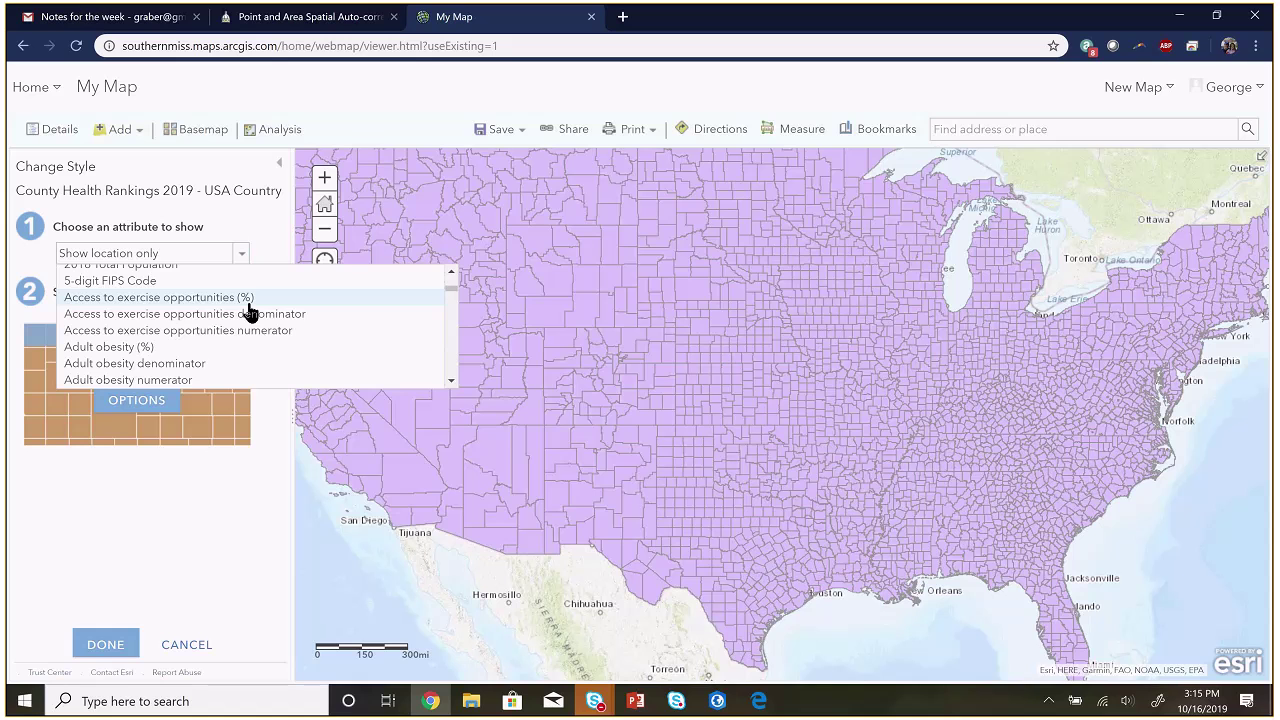
scroll(250, 310, "down", 3)
scroll(251, 309, "up", 2)
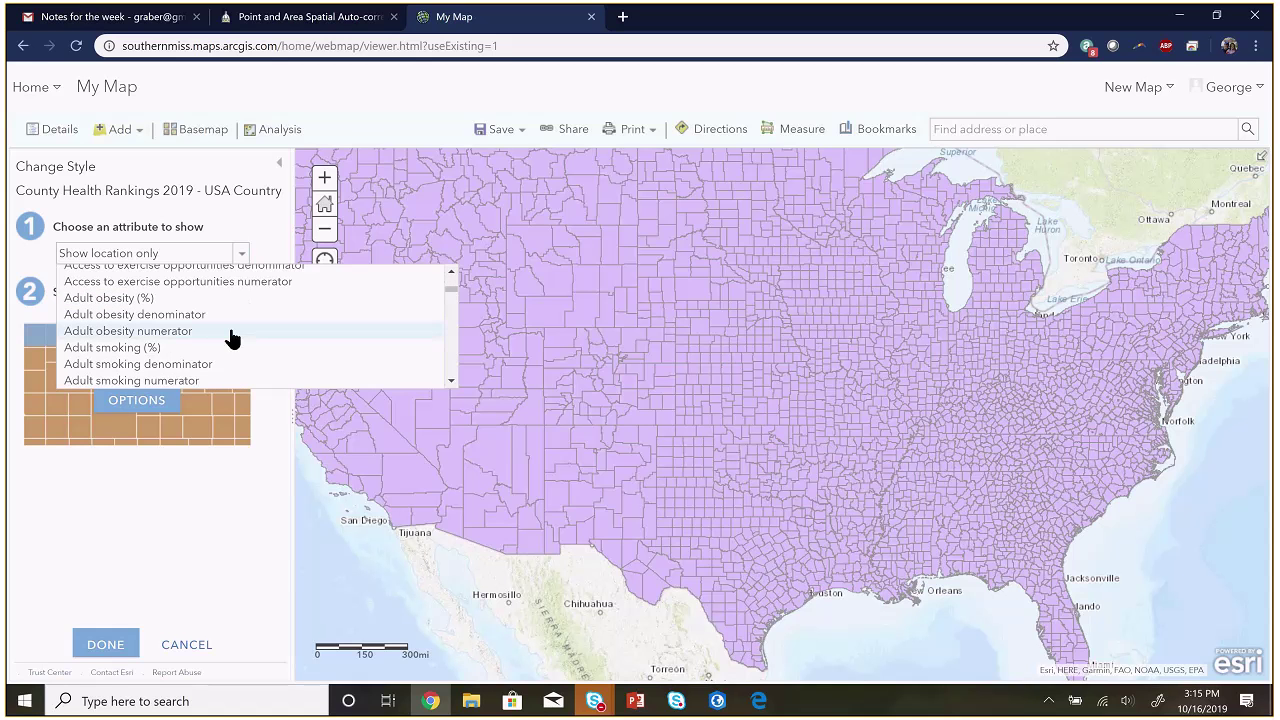
left_click(214, 298)
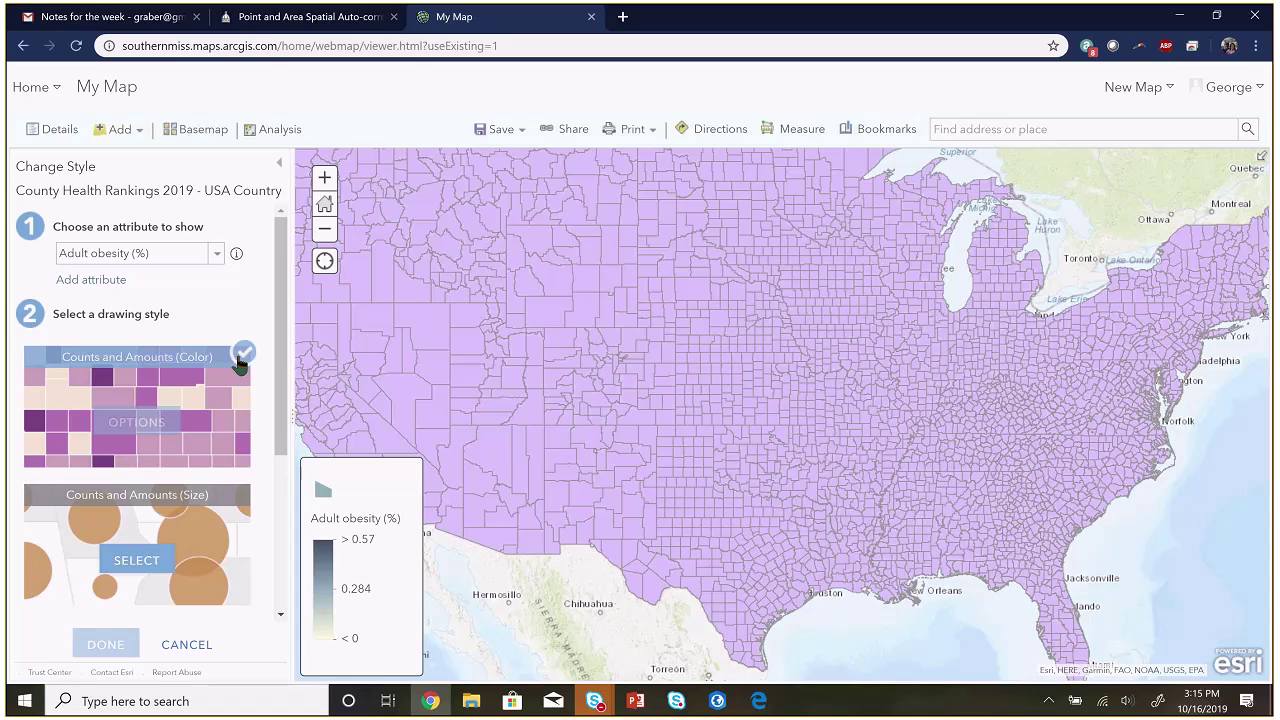
Examine the Counts and Amounts (Color) options for Adult obesity (%), including classification, transparency and visible range, and accept them as they are
left_click(208, 413)
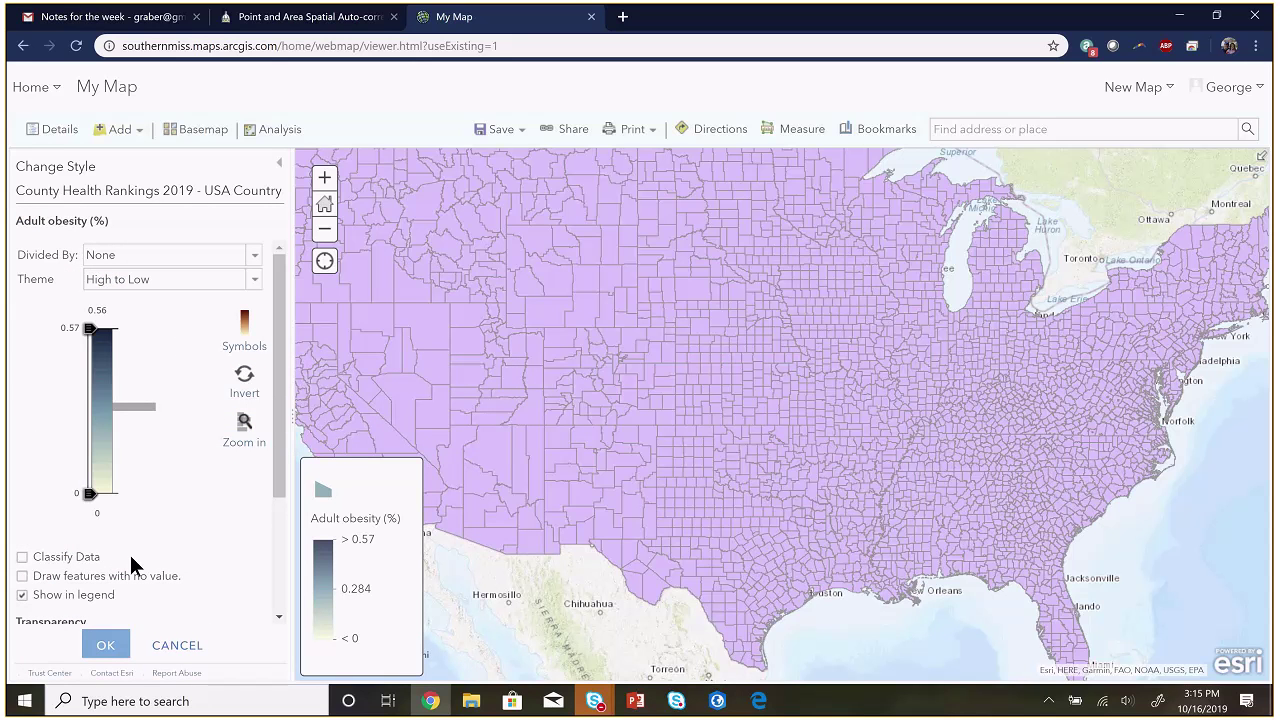
left_click(105, 645)
left_click(184, 367)
scroll(157, 558, "down", 4)
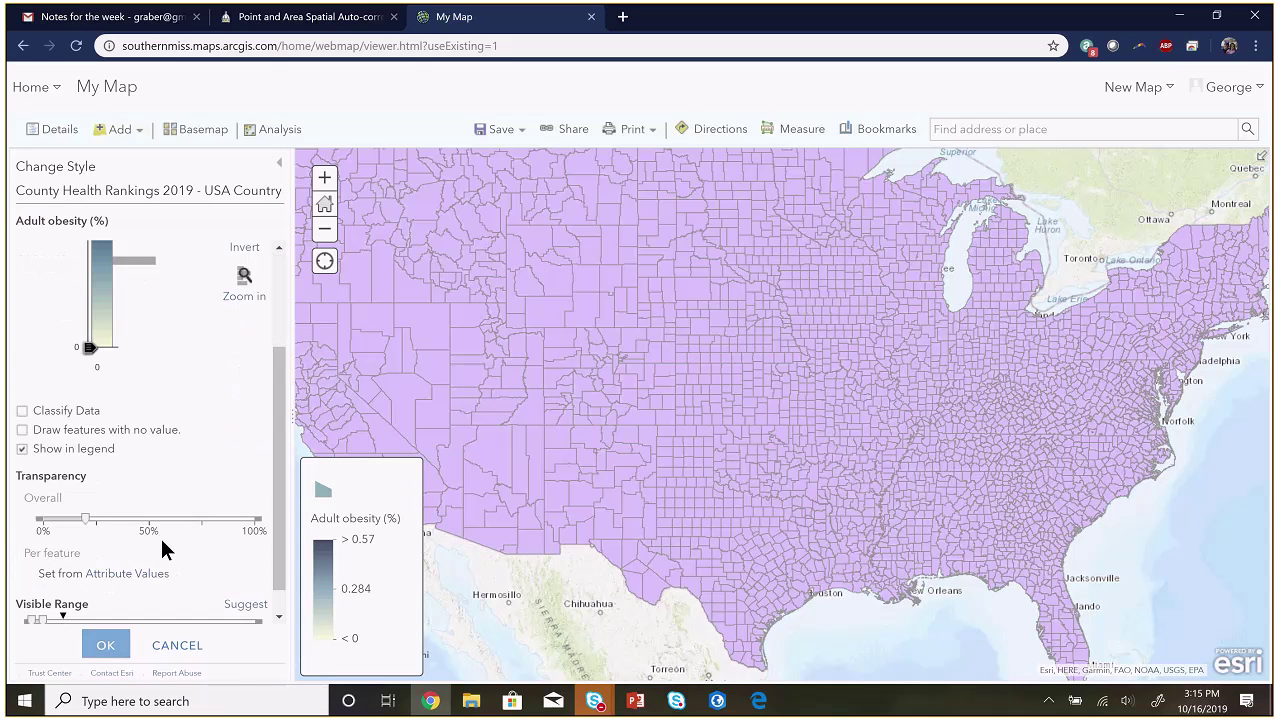
left_click(103, 645)
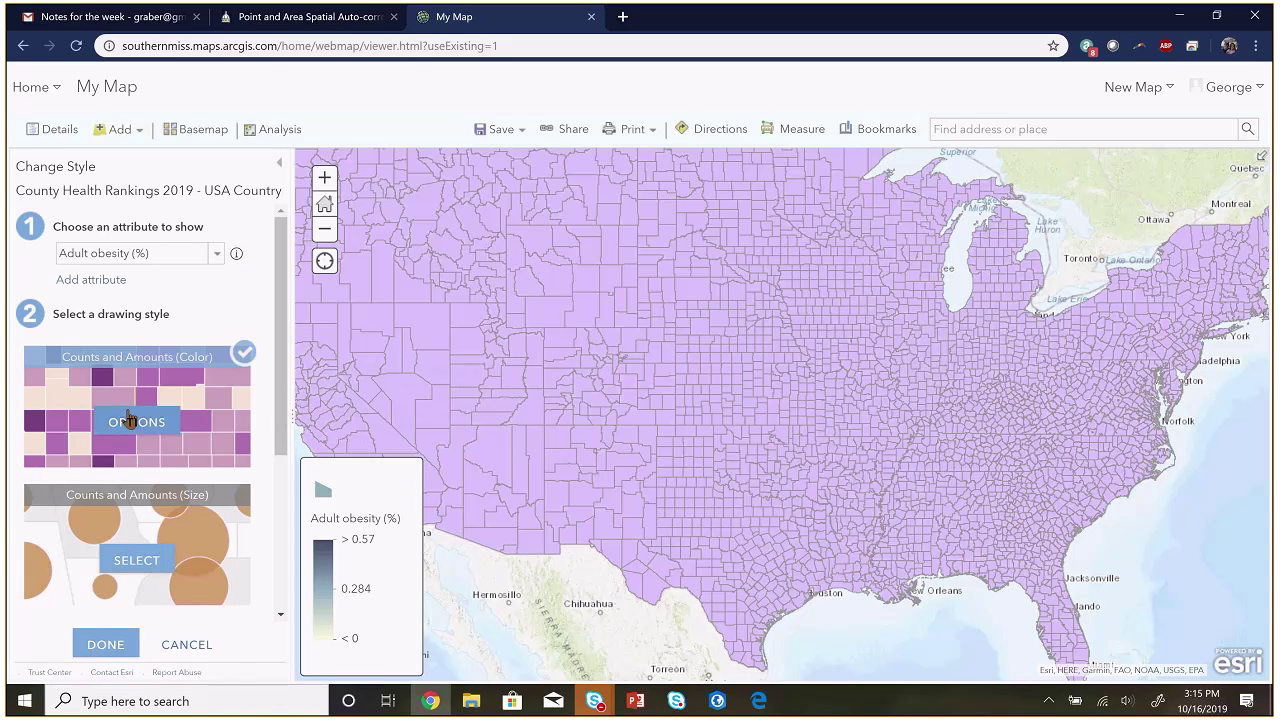
left_click(130, 421)
scroll(241, 483, "down", 3)
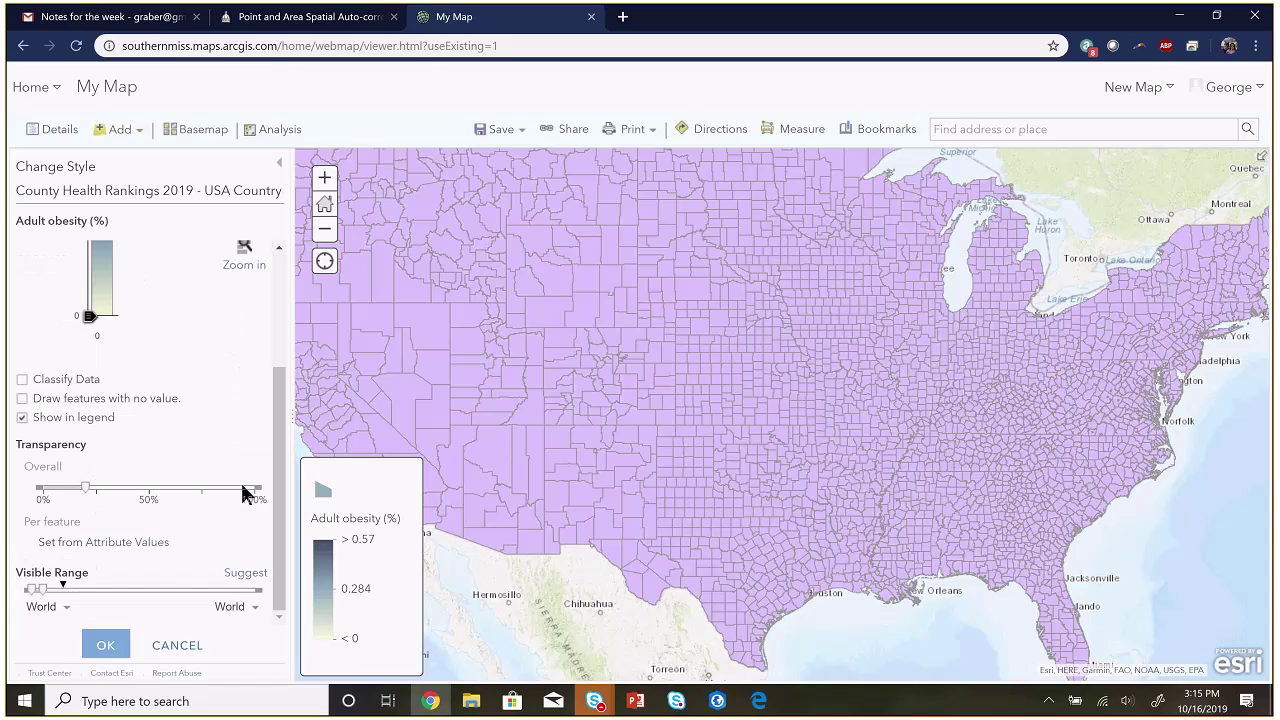
scroll(241, 483, "up", 3)
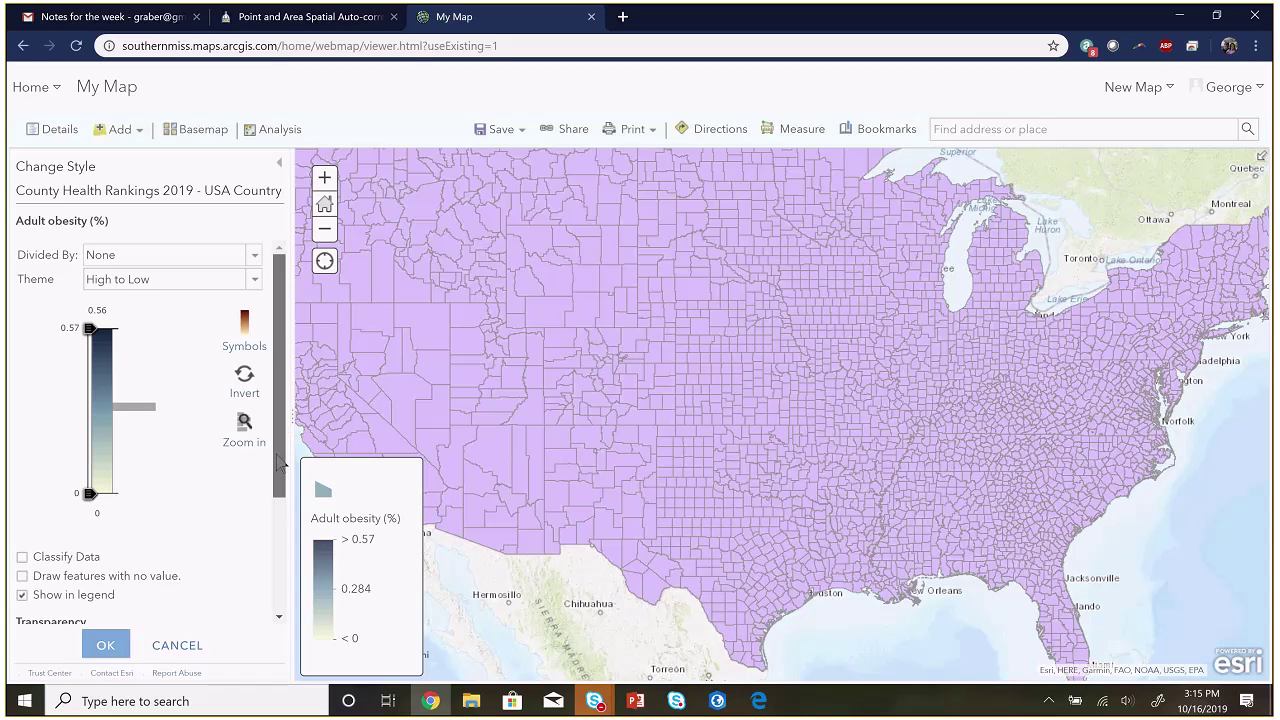
scroll(275, 500, "down", 3)
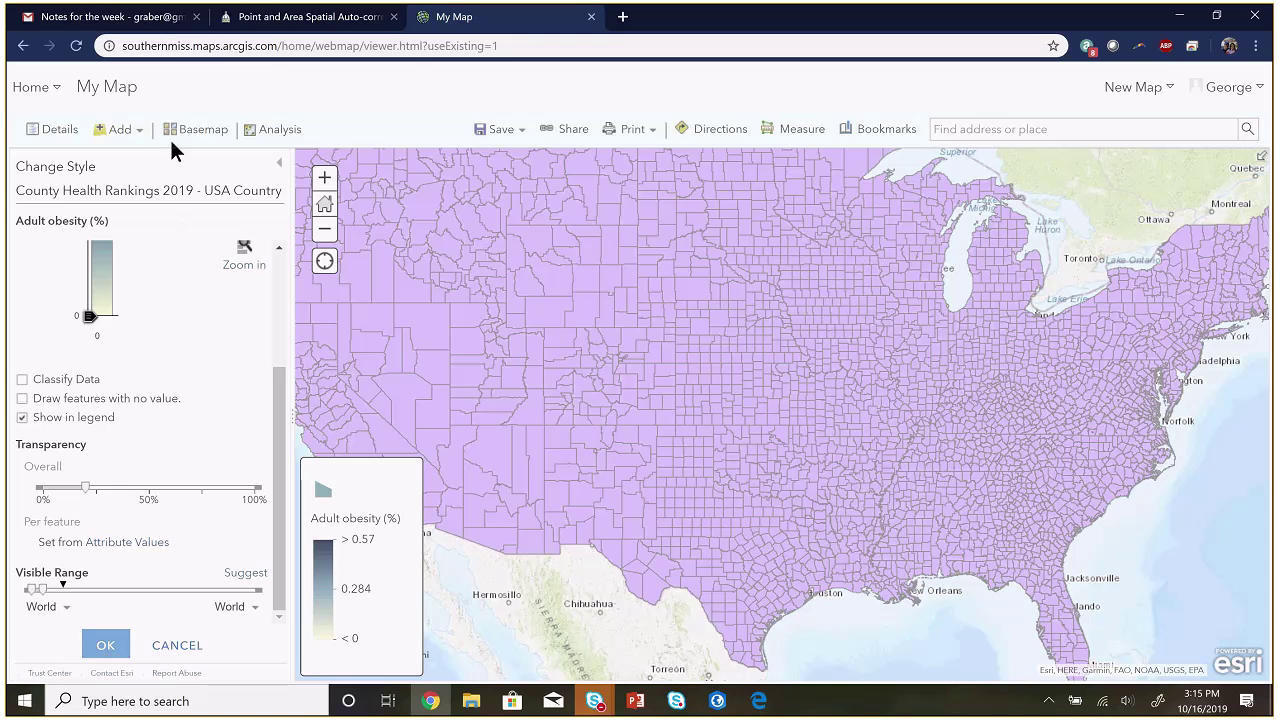
left_click(105, 645)
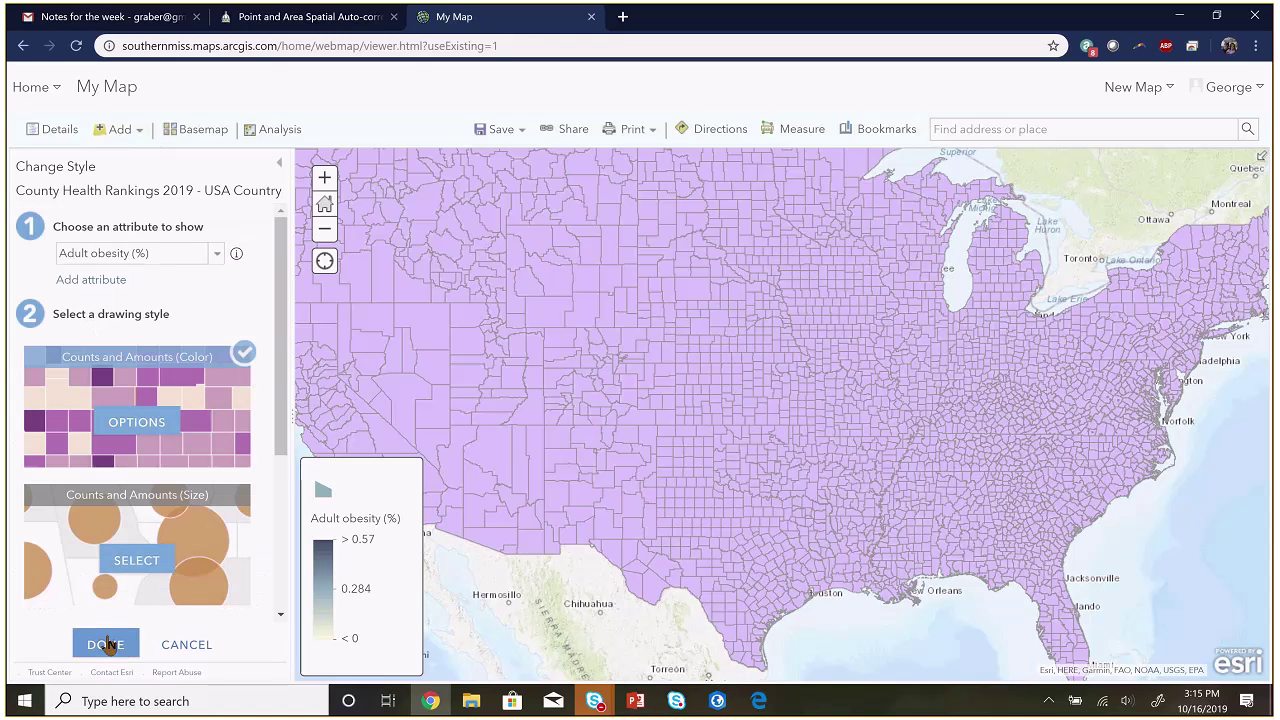
Switch to ArcGIS Pro, check the signed-in portal account, and start adding data to the map
key("alt+Tab")
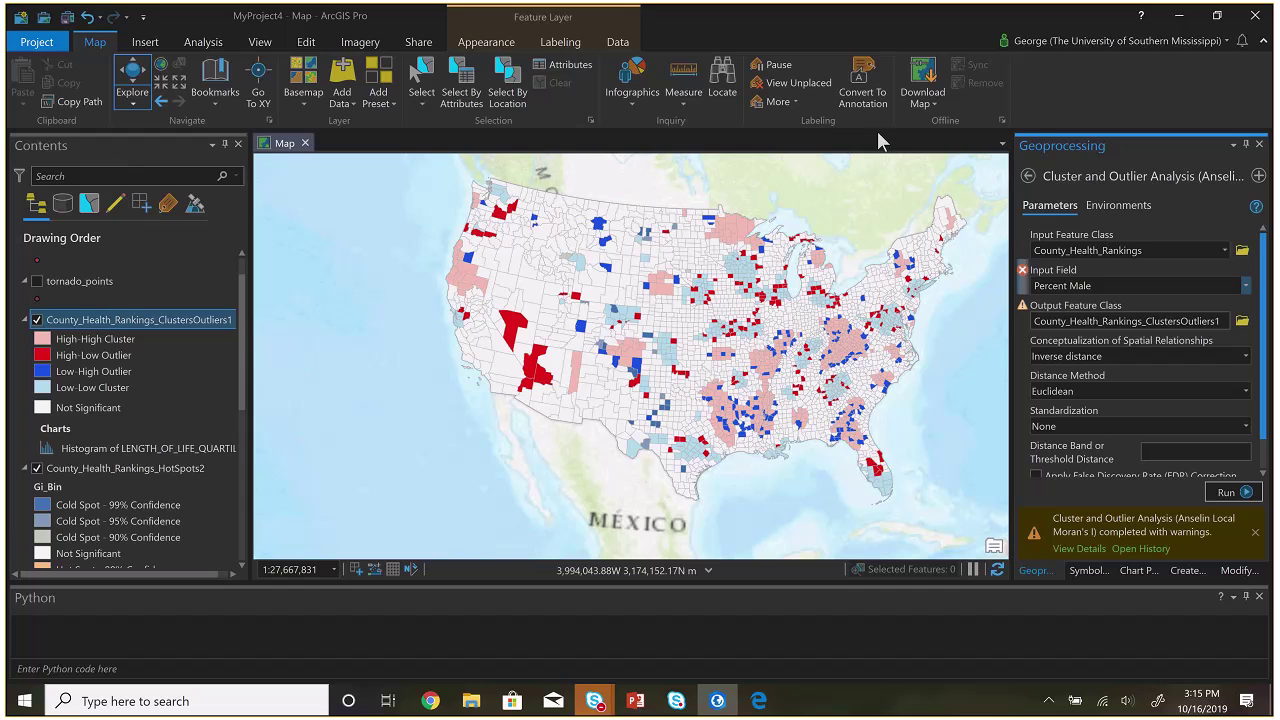
left_click(1155, 43)
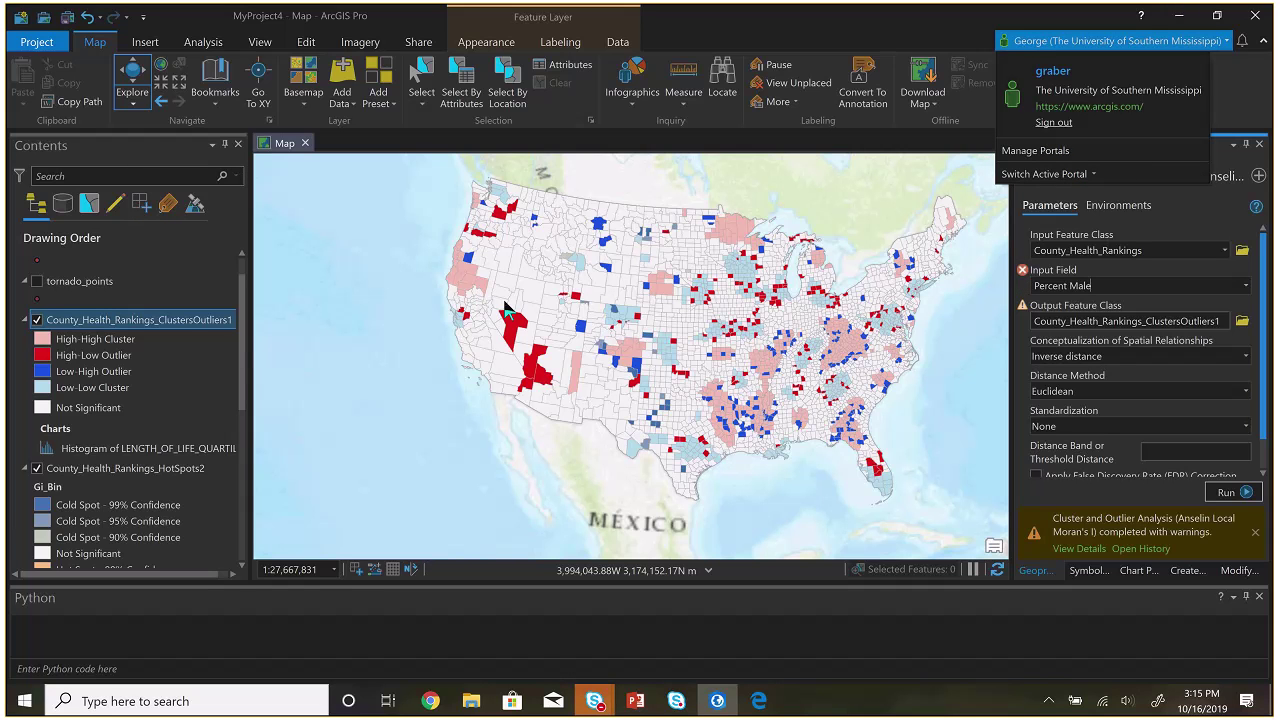
left_click(342, 104)
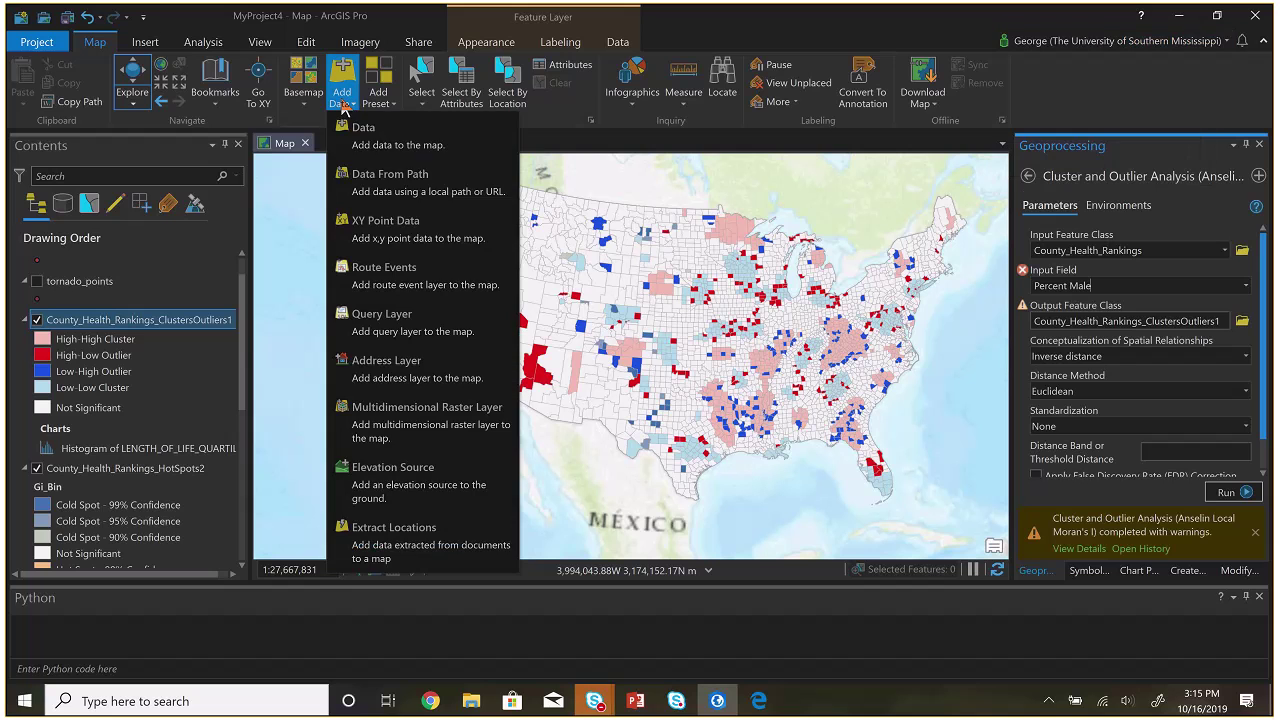
left_click(364, 130)
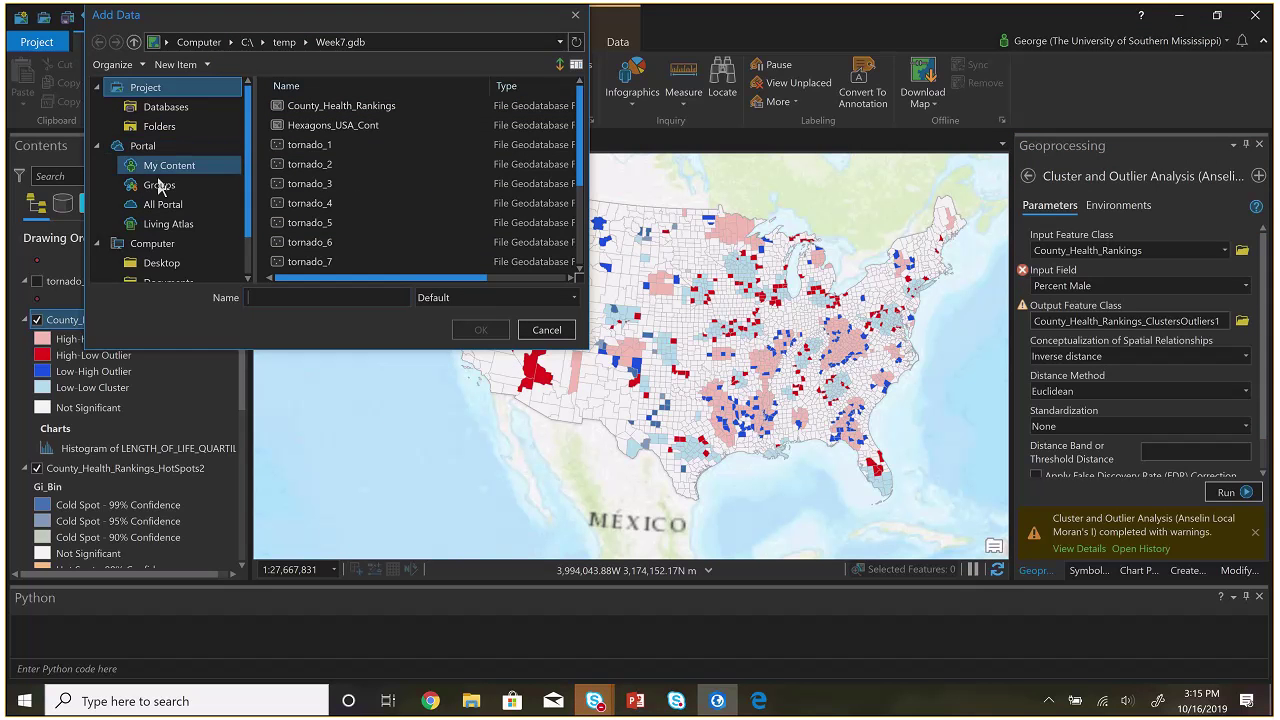
Search the Living Atlas for County Health Rankings and add the County Health Rankings 2019 layer to the map
left_click(167, 225)
left_click(470, 40)
type("County Helth")
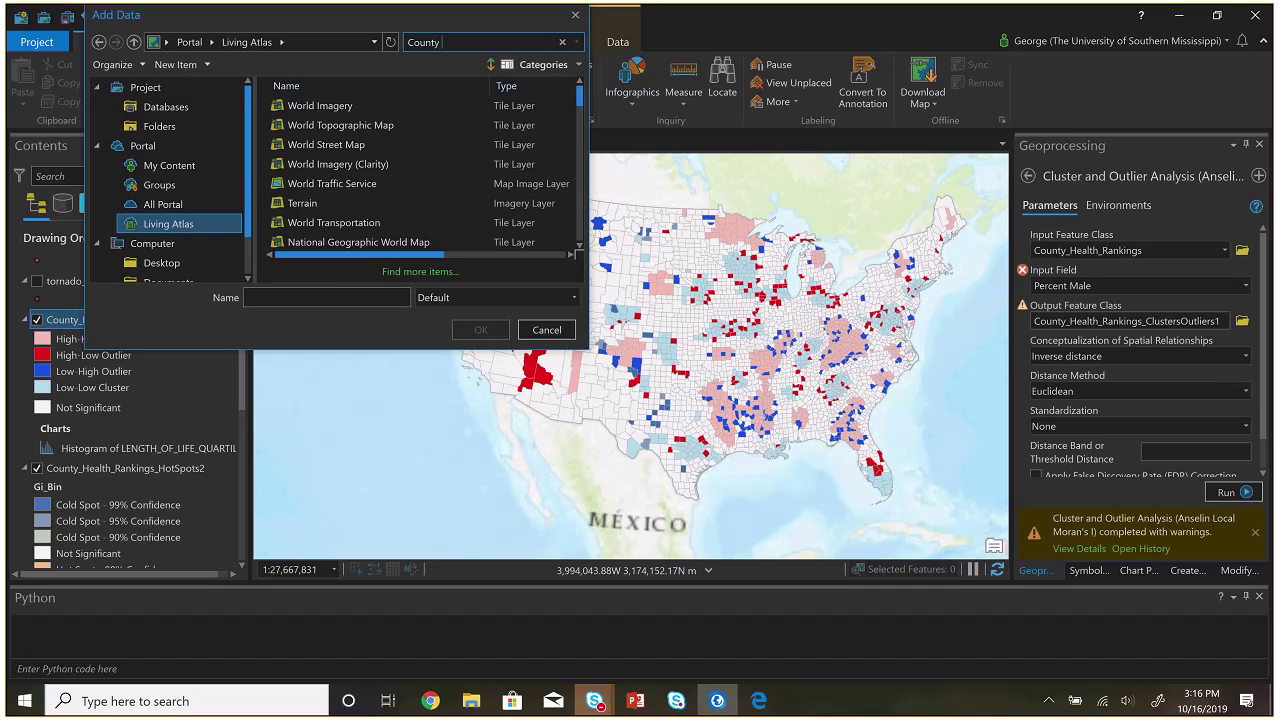
key("BackSpace")
key("BackSpace")
key("BackSpace")
type("alth Dat")
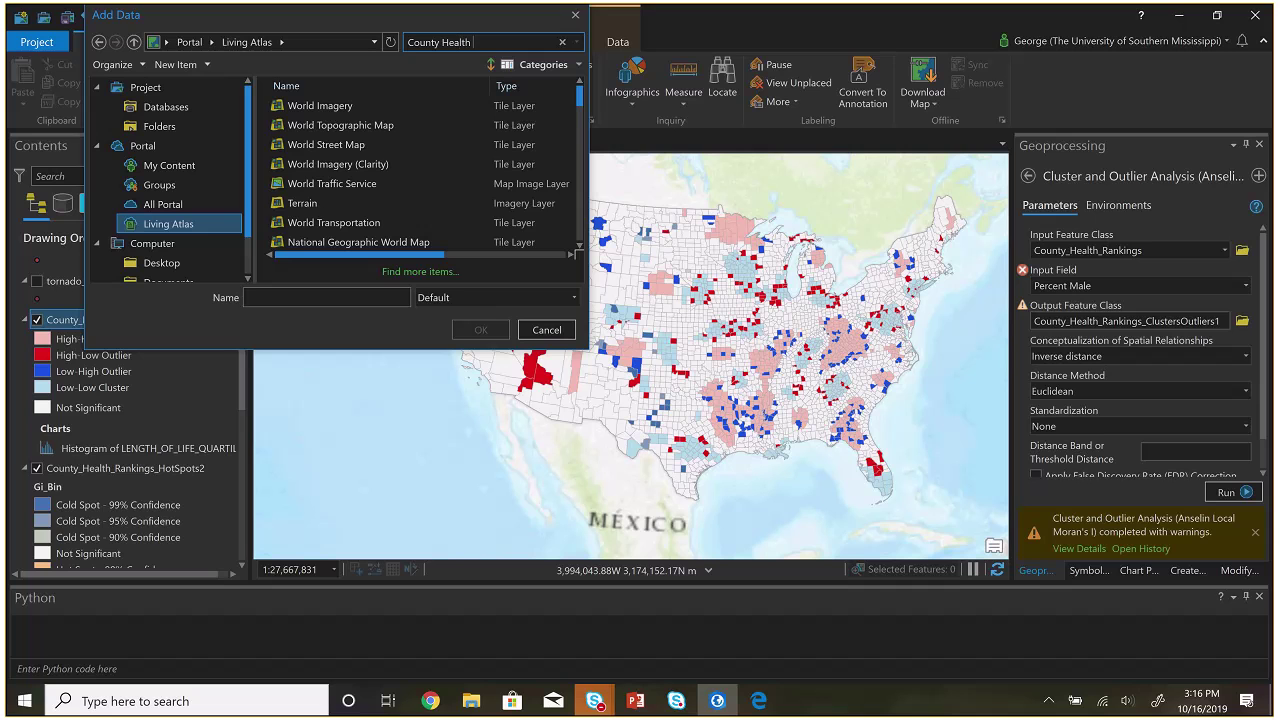
key("BackSpace")
key("BackSpace")
key("BackSpace")
type("Rankings")
key("Return")
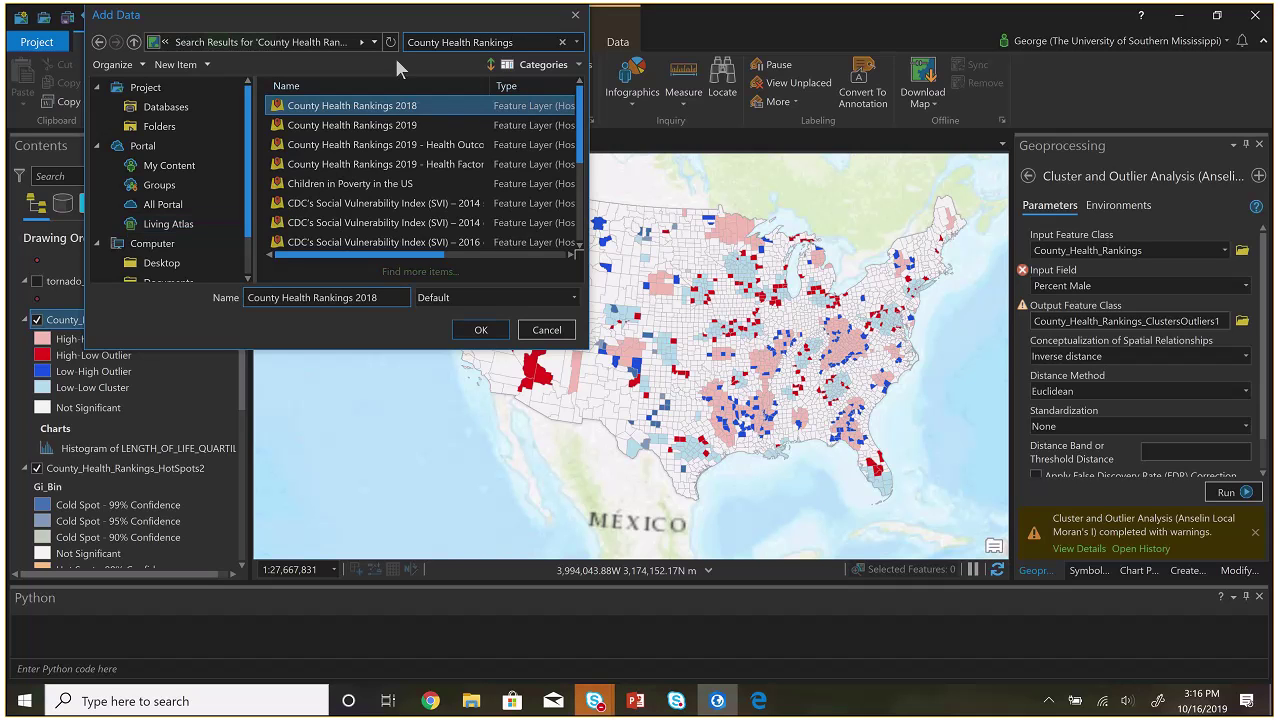
left_click(390, 125)
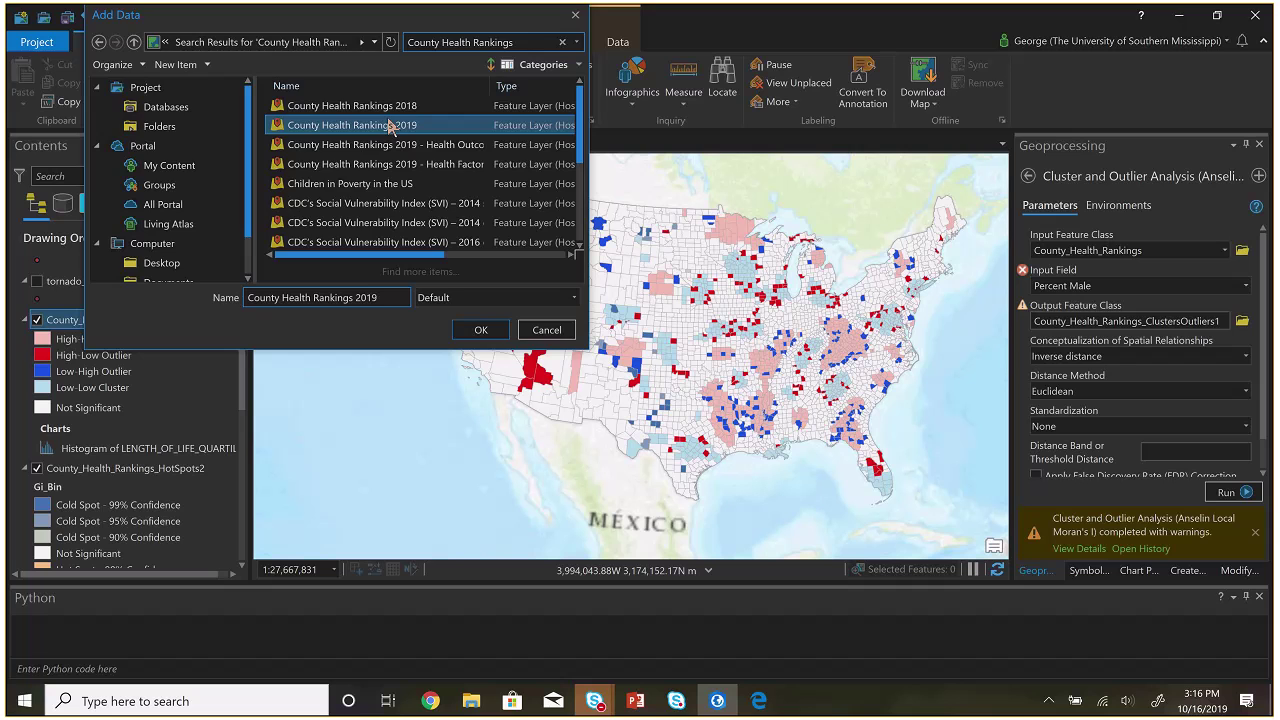
left_click(476, 330)
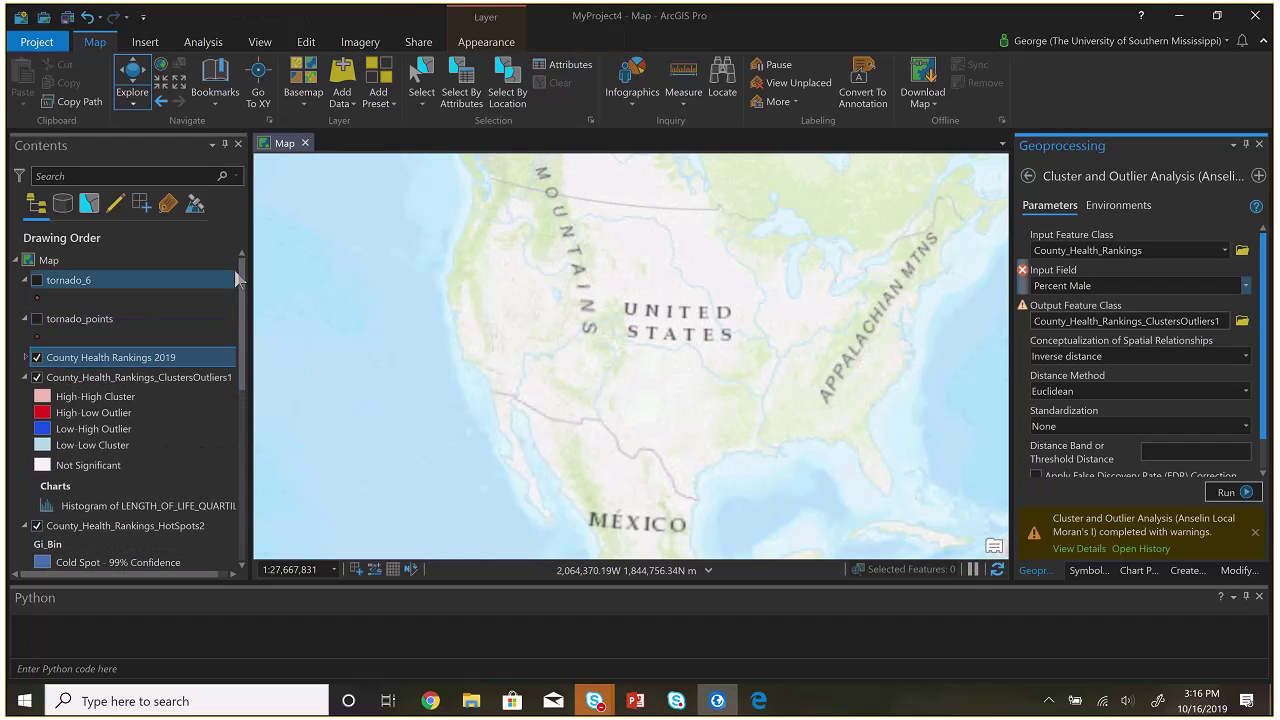
Collapse the ClustersOutliers1, HotSpots2 and Hexagons_USA_Cont legends, and hide the ClustersOutliers1, HotSpots2 and County_Health_Rankings layers
left_click(27, 378)
left_click(25, 397)
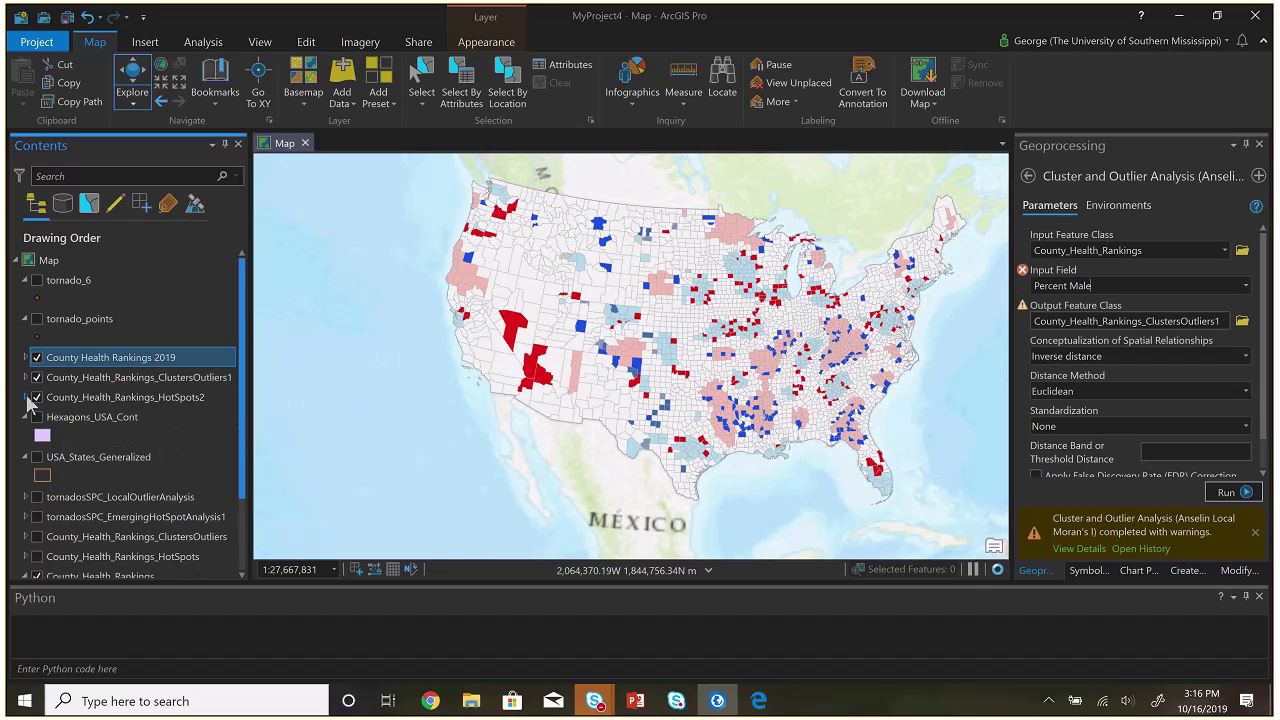
left_click(26, 419)
left_click(37, 378)
left_click(37, 397)
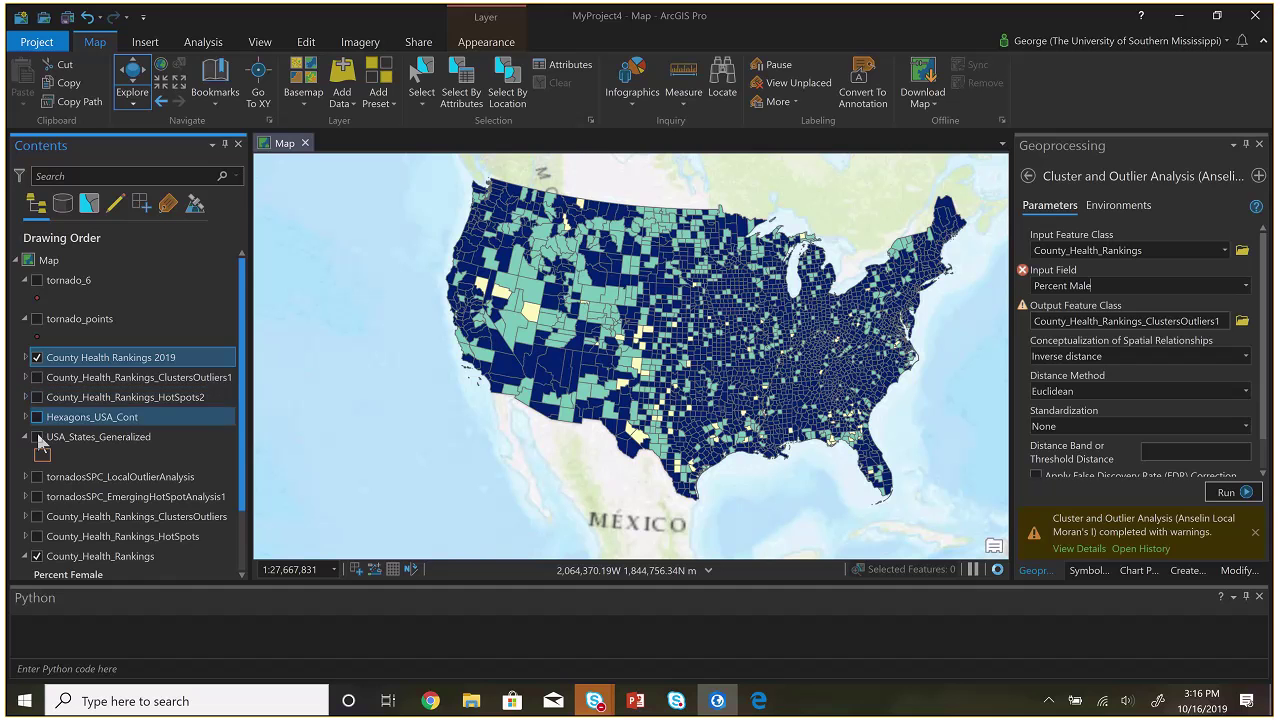
scroll(40, 443, "down", 2)
left_click(37, 481)
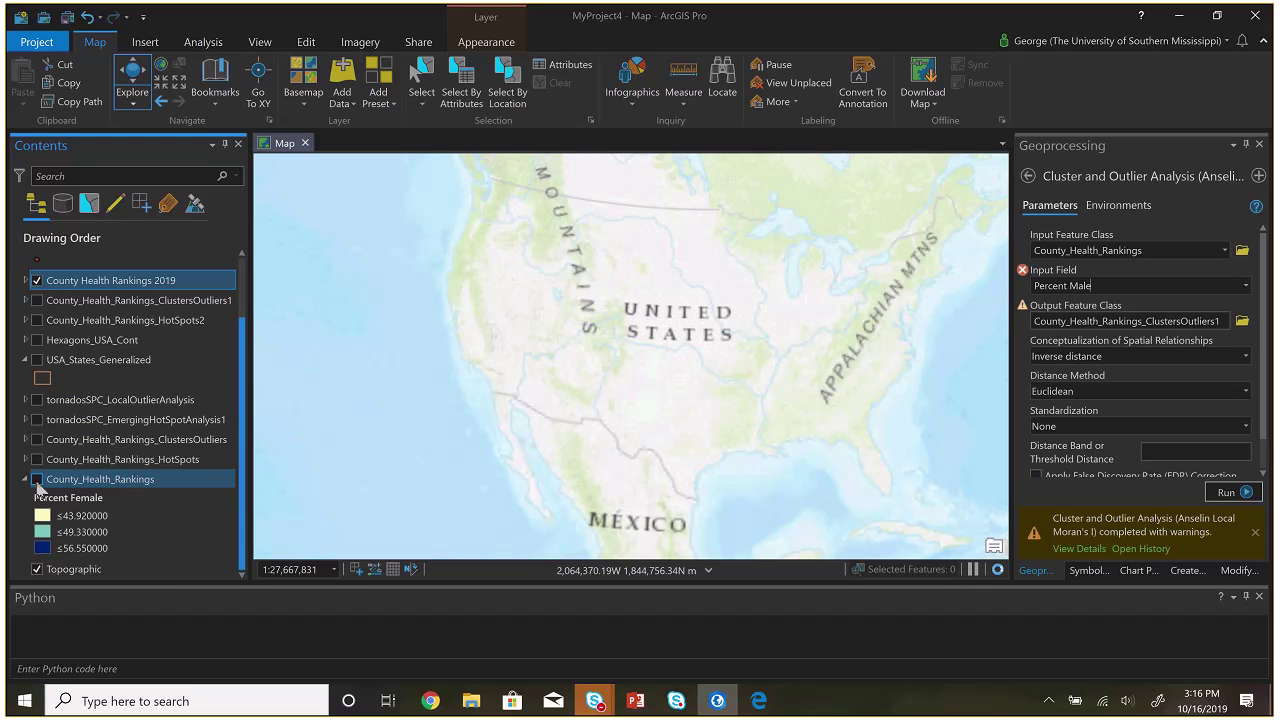
scroll(36, 400, "up", 2)
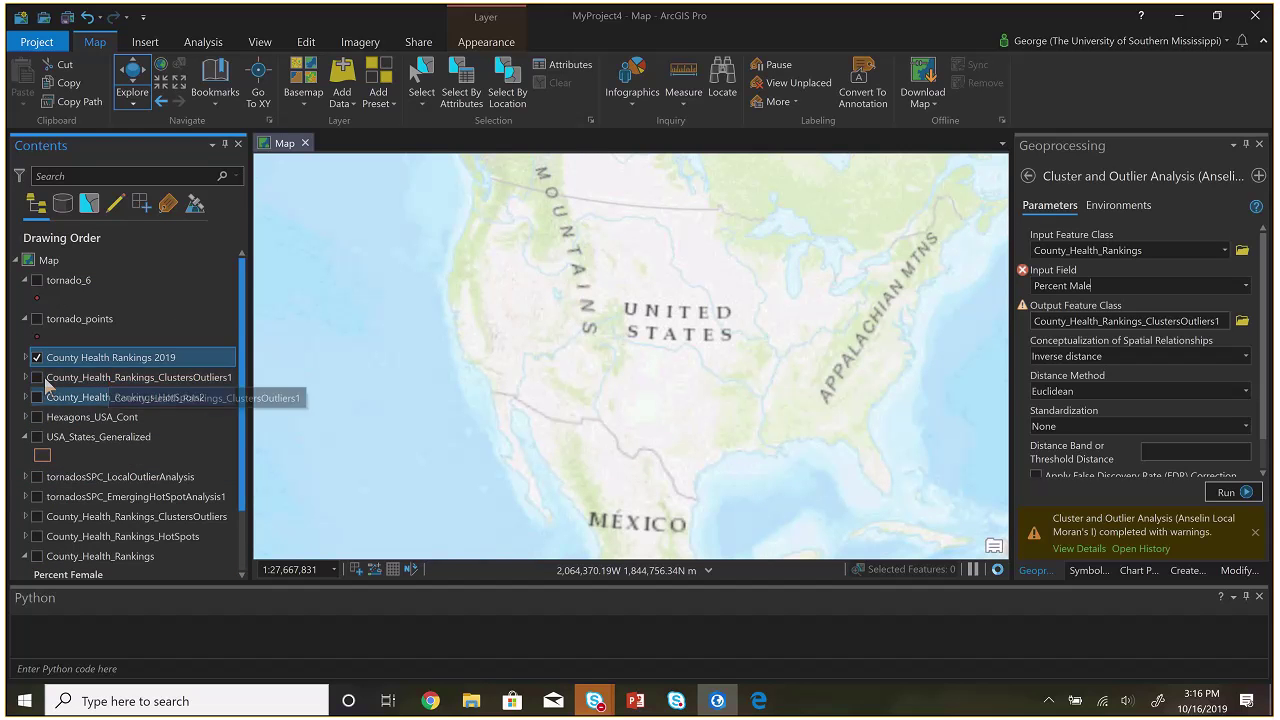
Expand the County Health Rankings 2019 layer and examine how its county polygons draw over the central United States
left_click(26, 358)
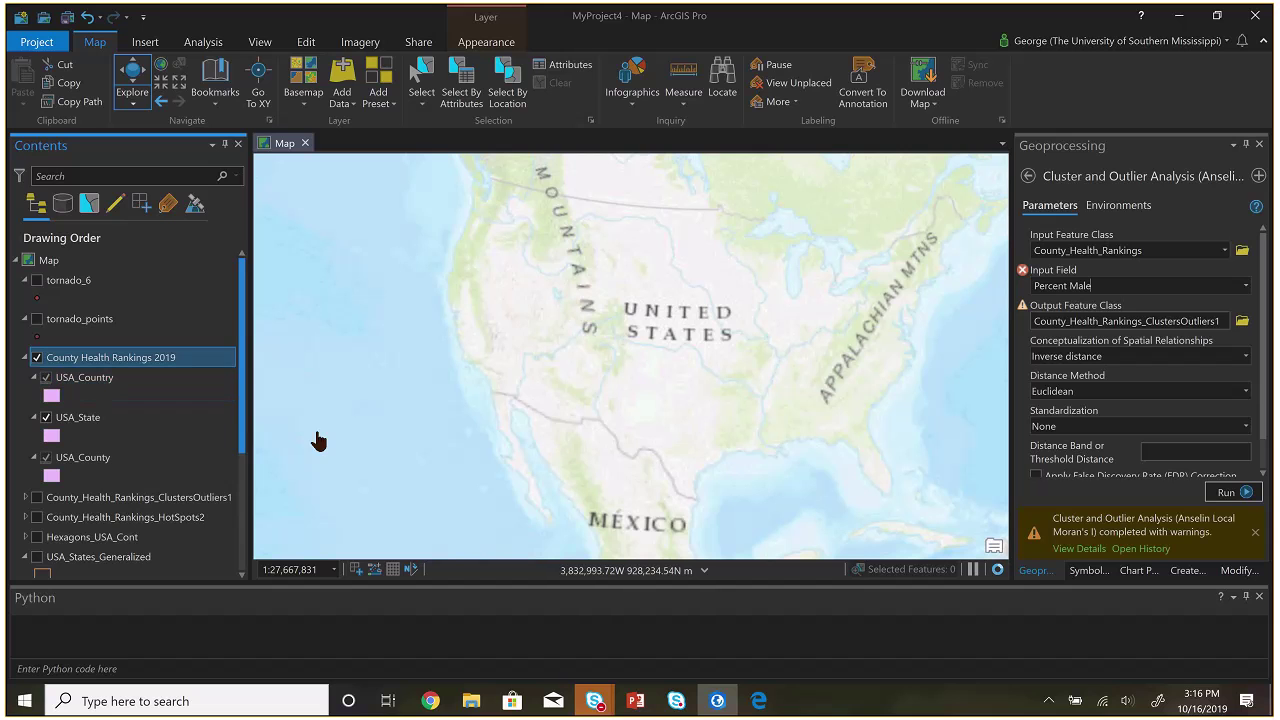
scroll(648, 381, "up", 2)
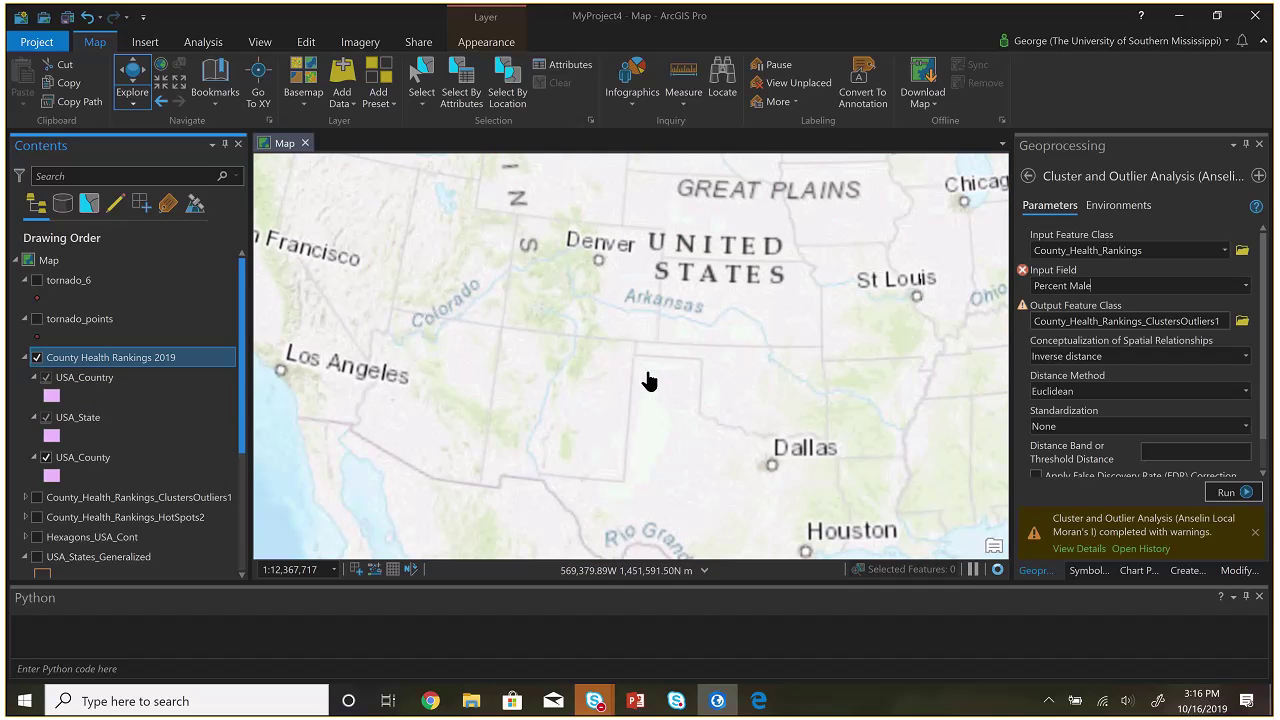
scroll(810, 365, "up", 3)
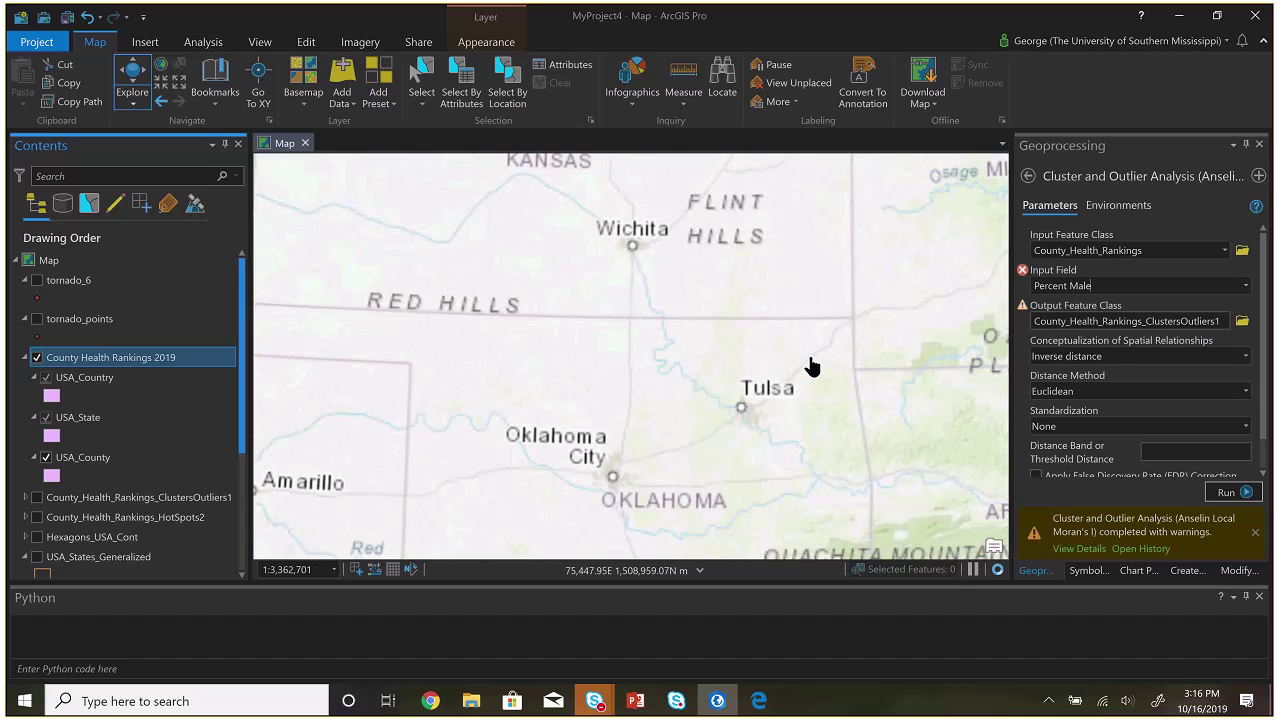
scroll(810, 365, "down", 5)
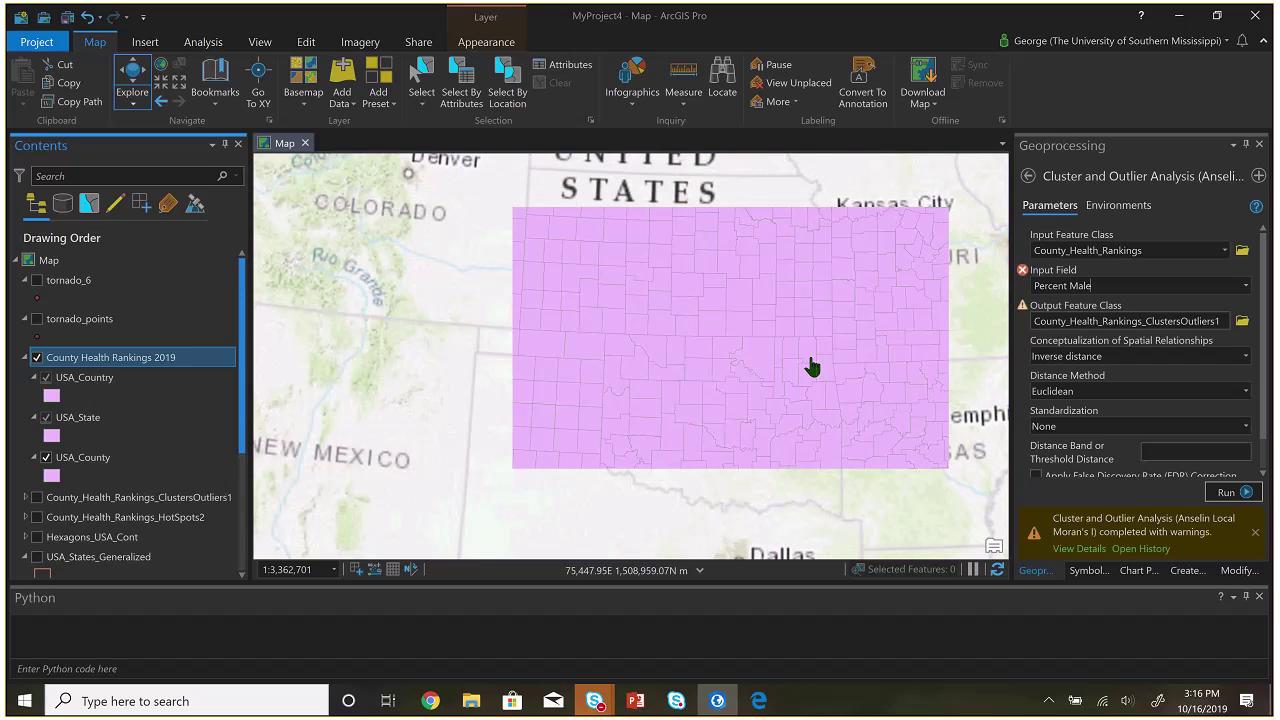
scroll(812, 365, "up", 2)
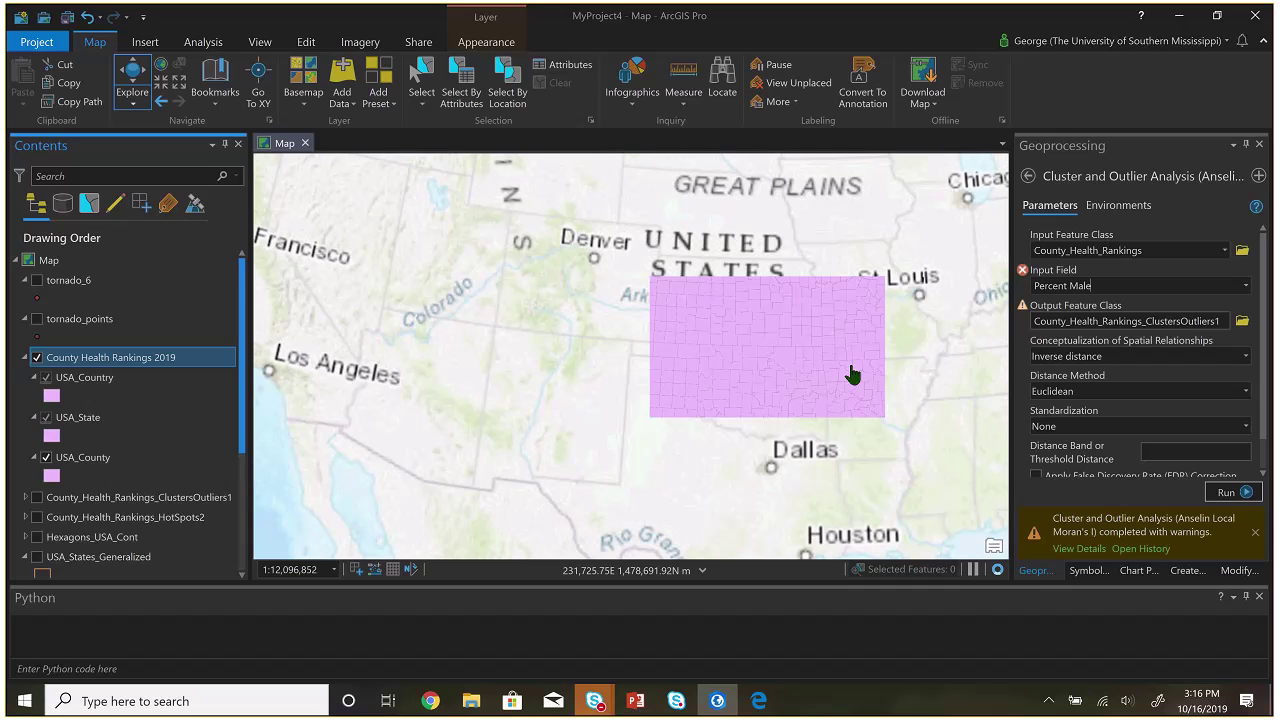
scroll(851, 374, "down", 1)
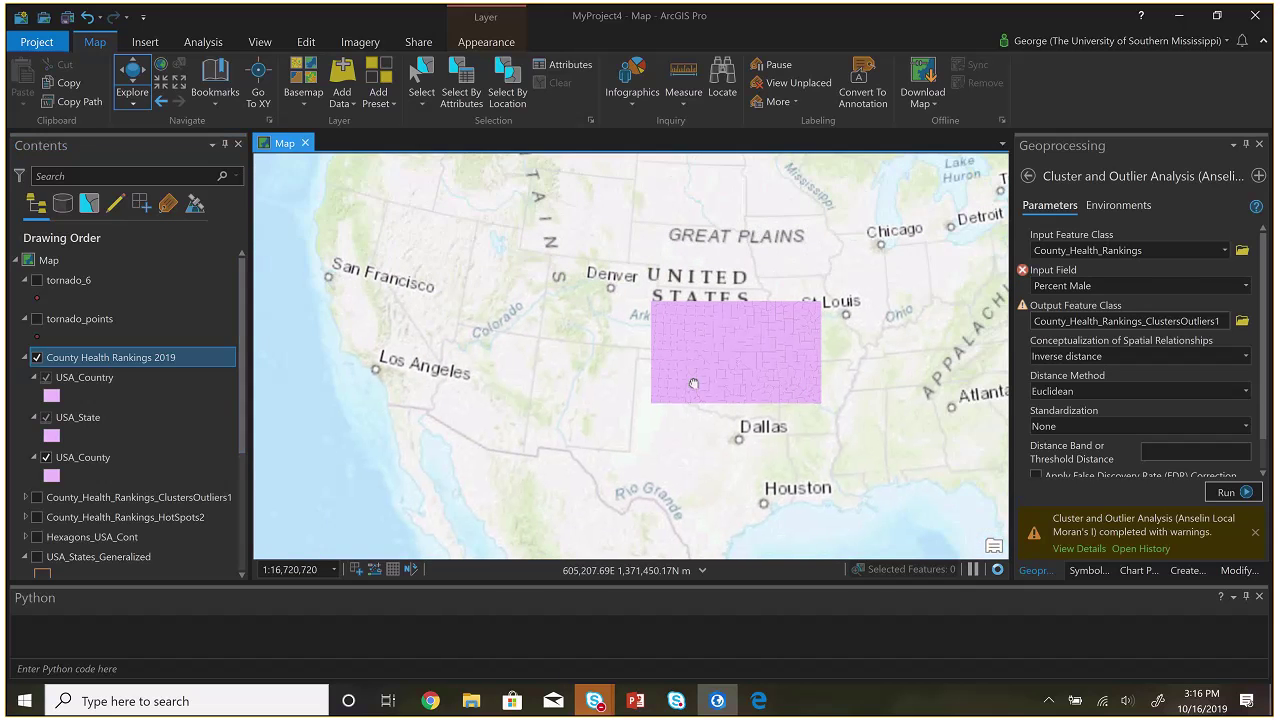
left_click_drag(693, 384, 677, 386)
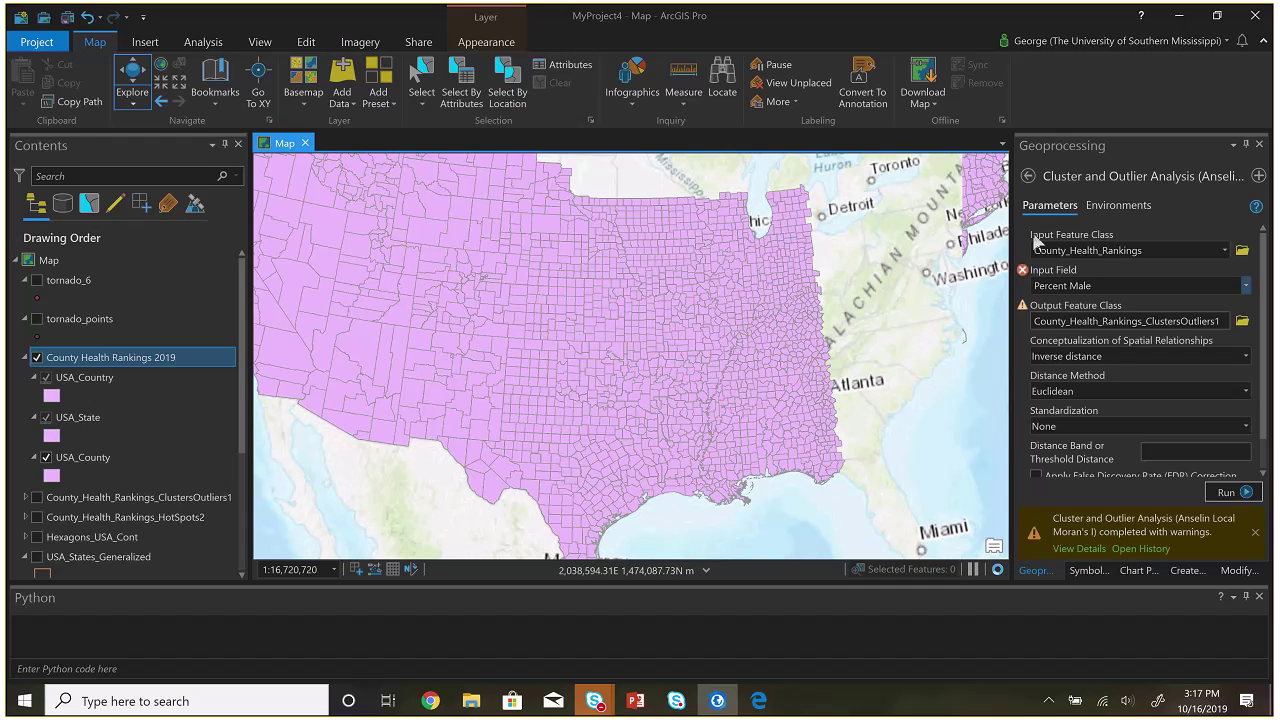
Leave the Cluster and Outlier Analysis tool and open the feature export for the USA_County sublayer
left_click(1028, 176)
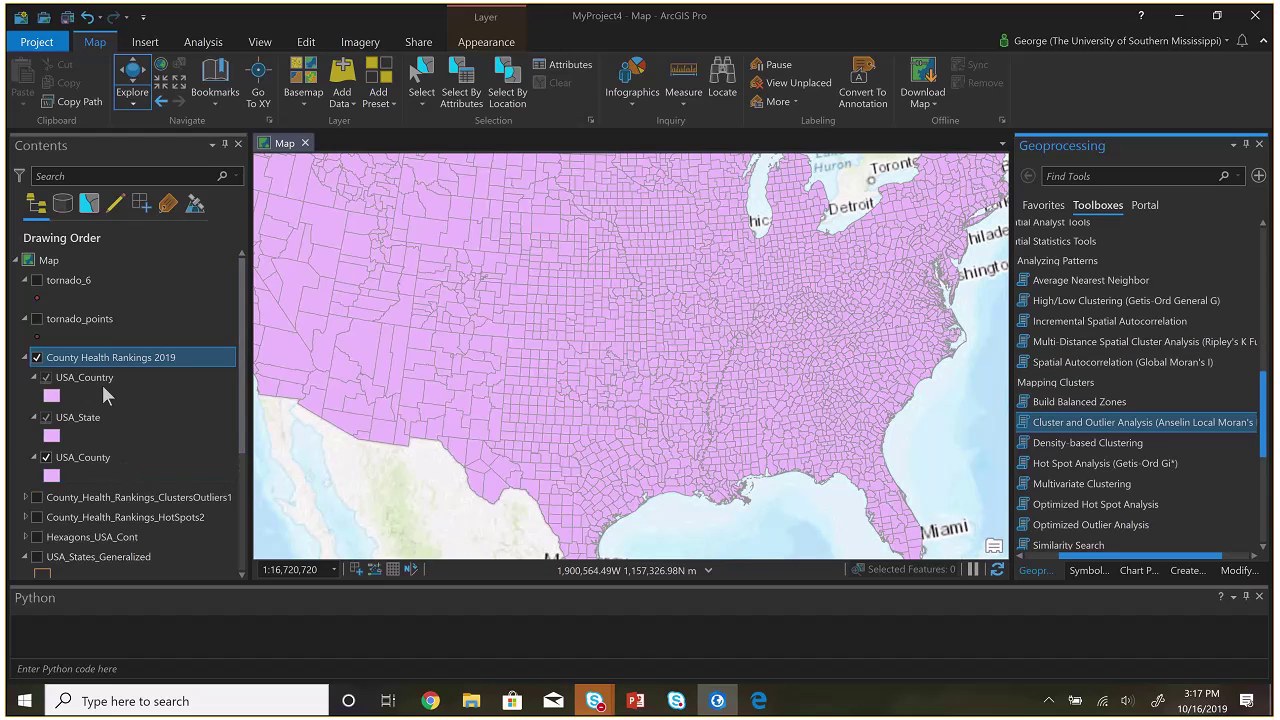
left_click(106, 457)
right_click(106, 457)
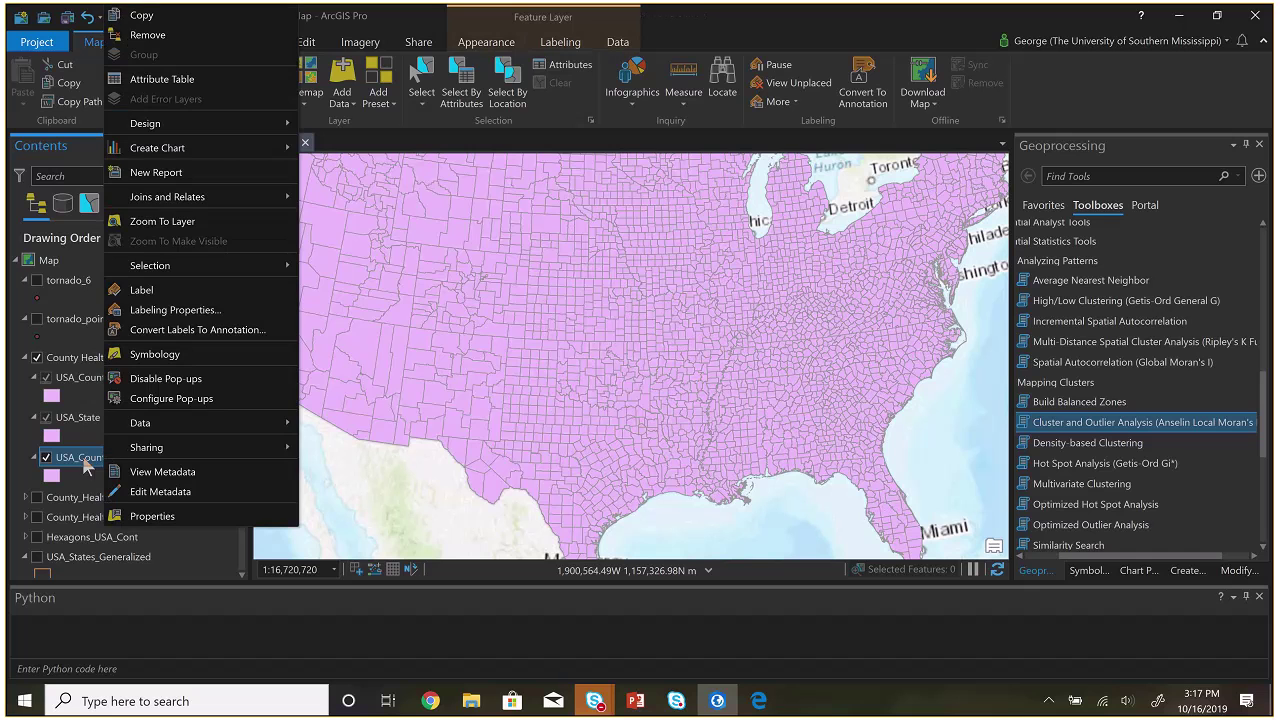
left_click(45, 459)
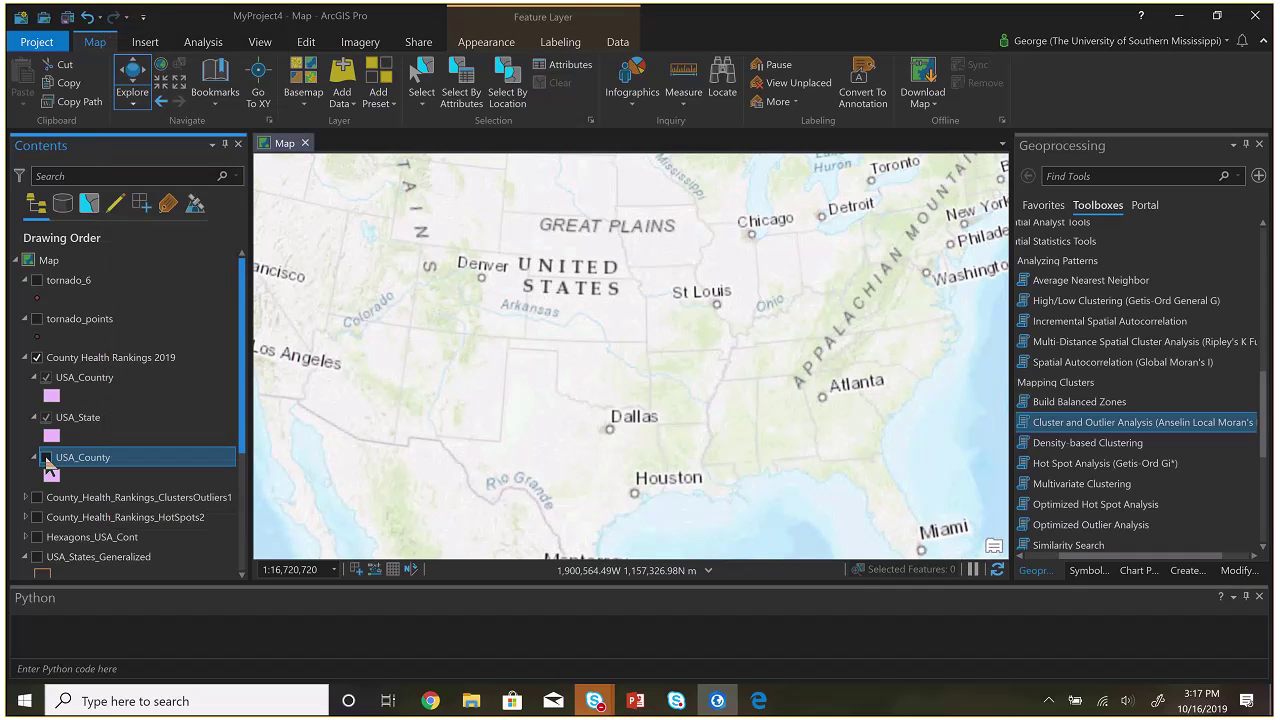
left_click(46, 458)
right_click(80, 468)
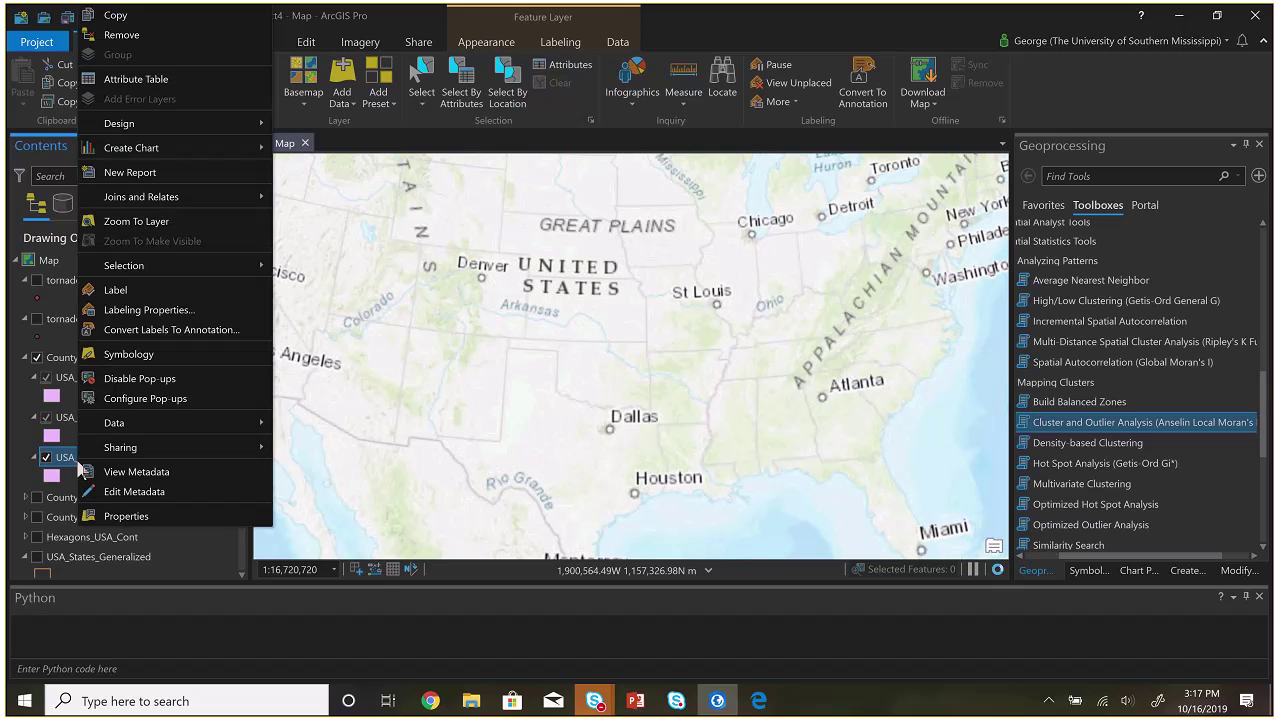
mouse_move(194, 424)
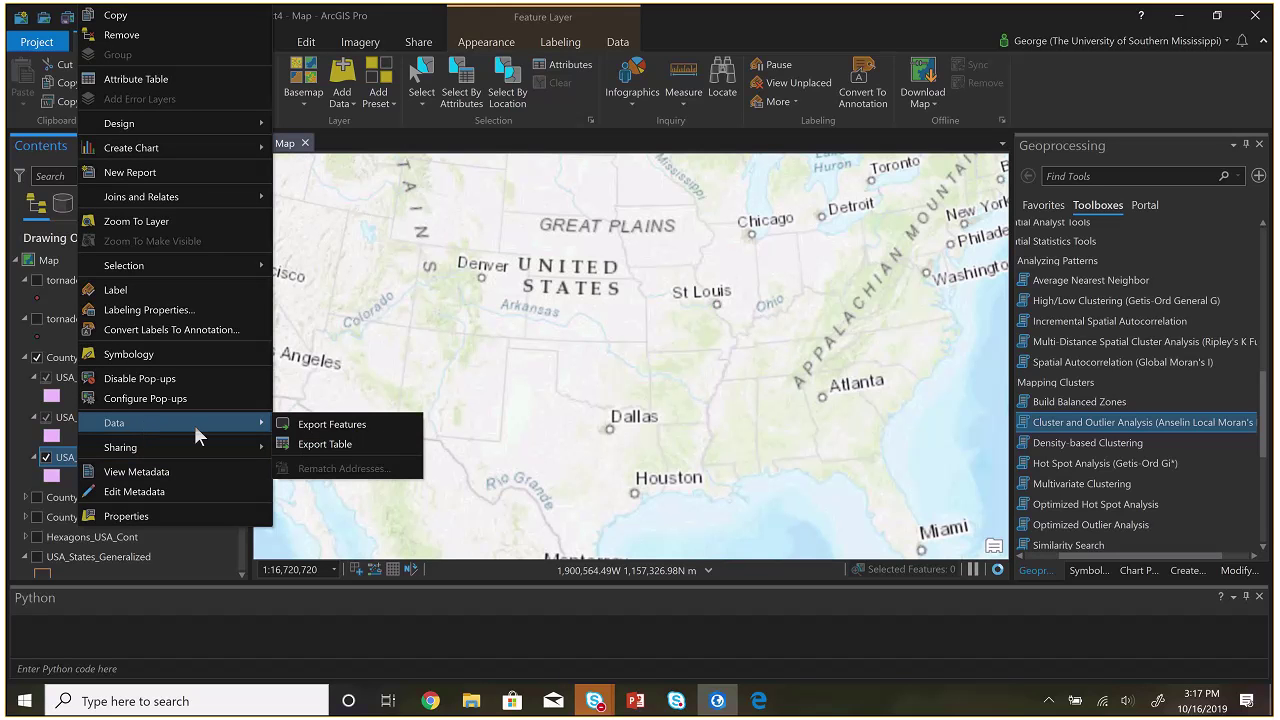
left_click(305, 424)
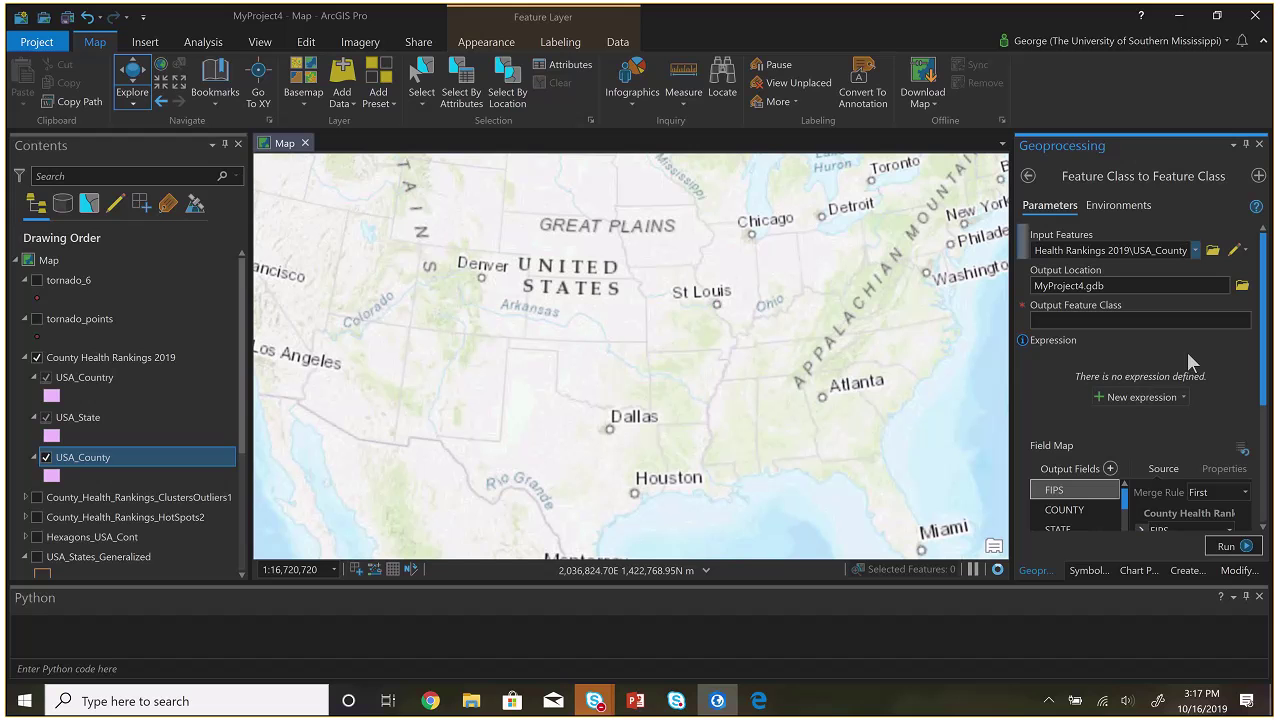
Name the output feature class CHR and export the USA_County features to MyProject4.gdb
left_click(1226, 546)
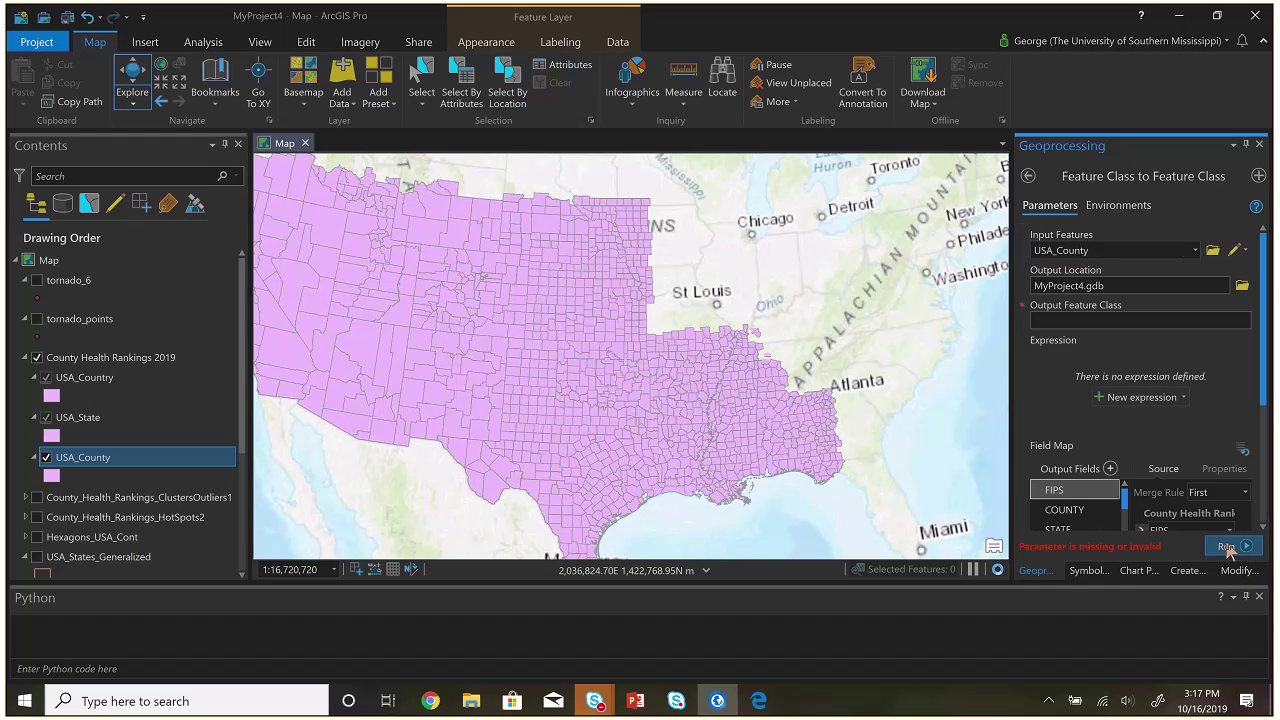
left_click(1122, 323)
type("CHR")
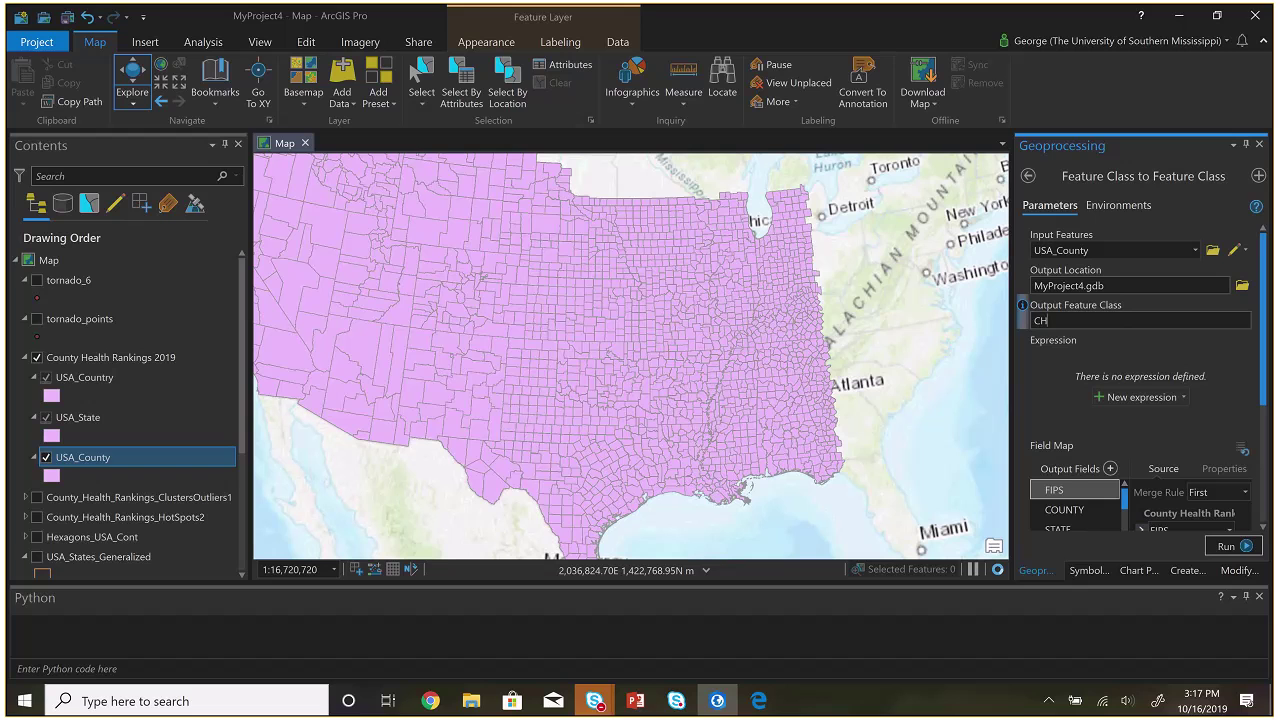
left_click(1227, 545)
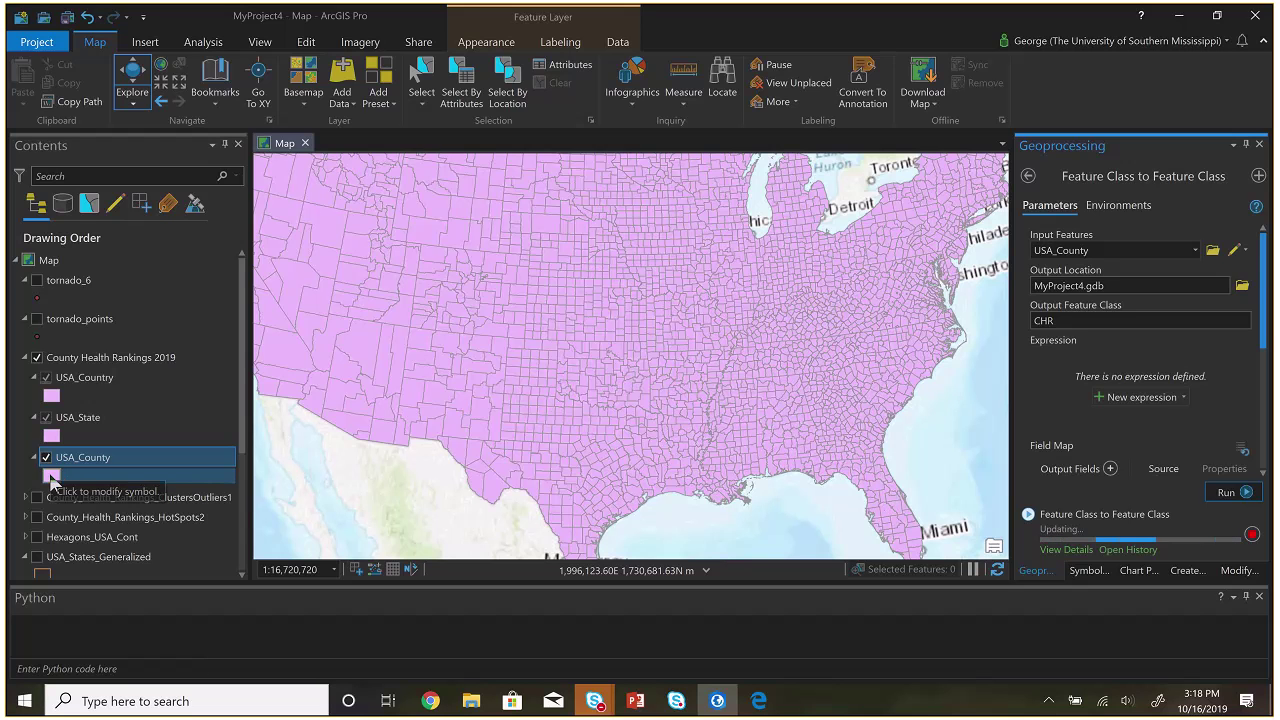
Change the USA_County sublayer's primary symbology from a single symbol to Unique Values
left_click(1027, 180)
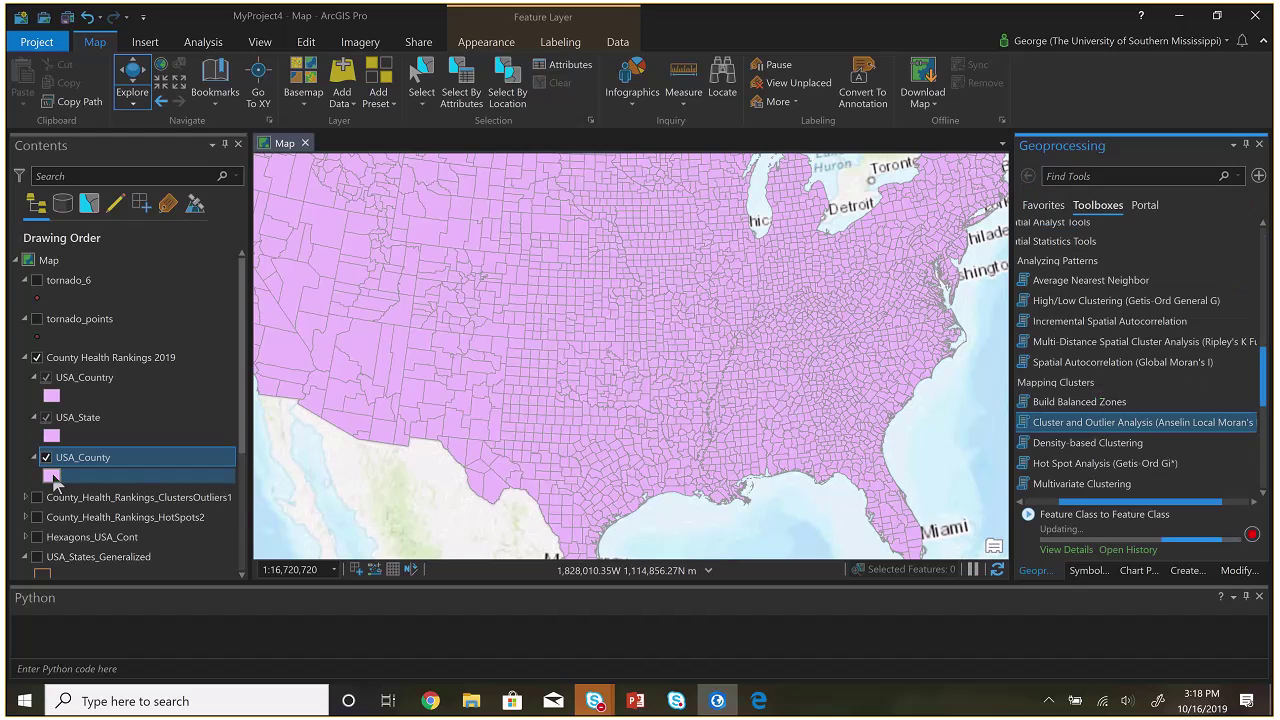
left_click(52, 475)
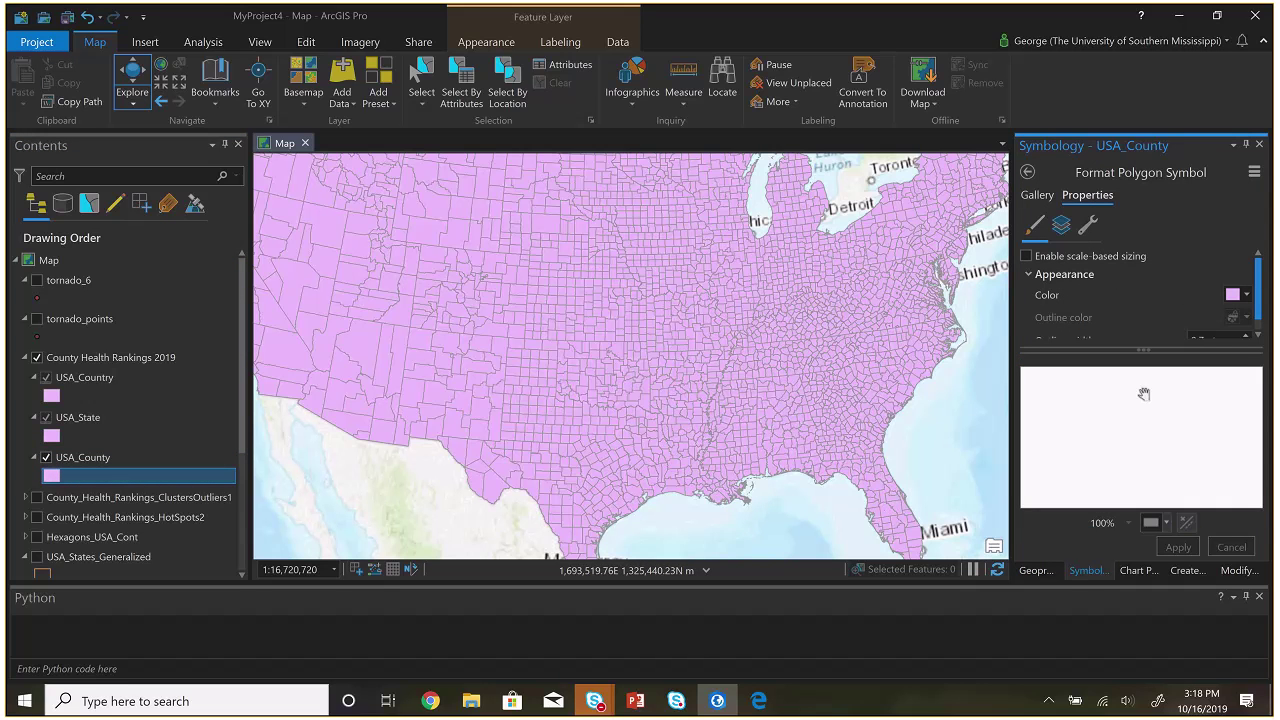
left_click(1027, 172)
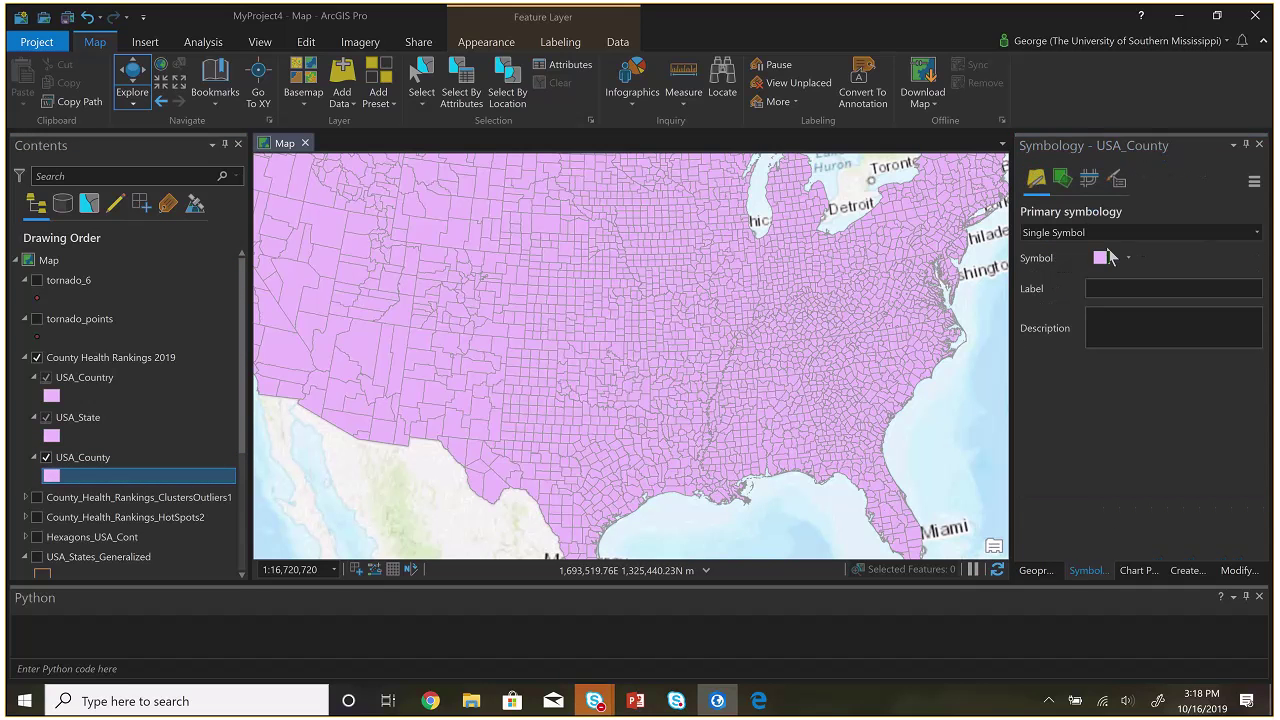
left_click(1122, 230)
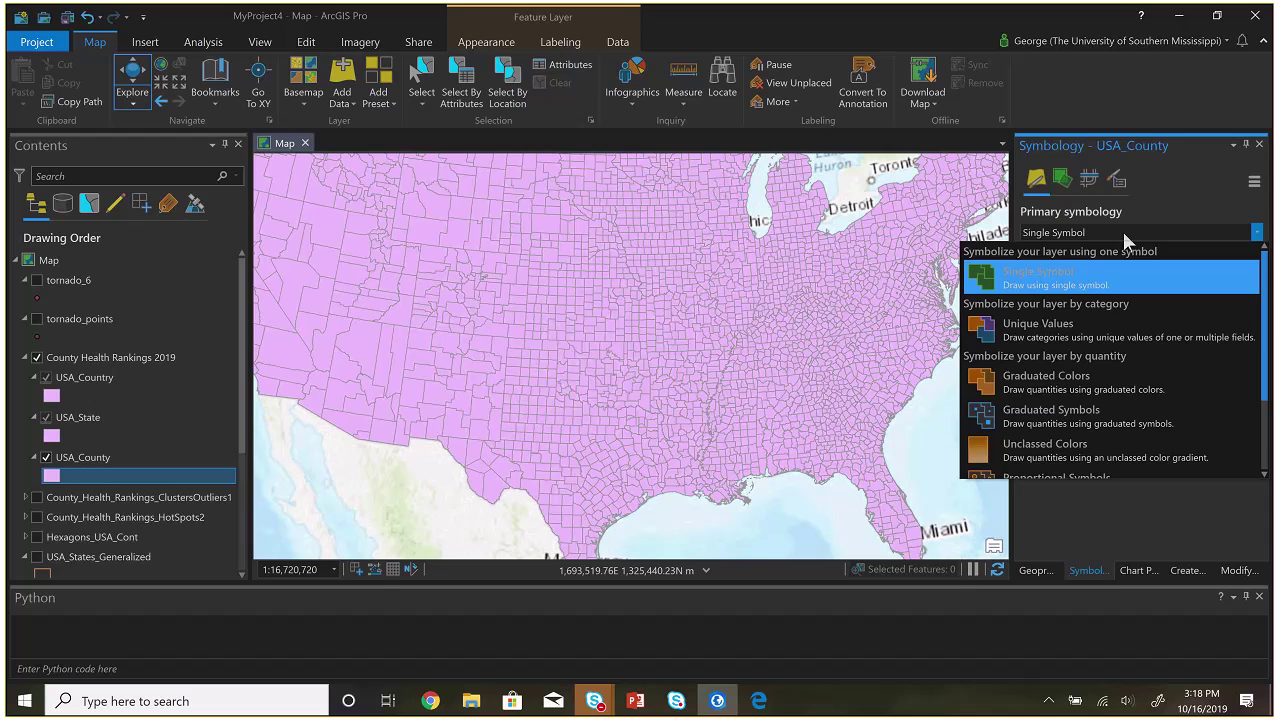
key("Down")
key("Return")
Symbolize the CHR layer with Graduated Colors based on the Teen birth rate field
left_click(1100, 232)
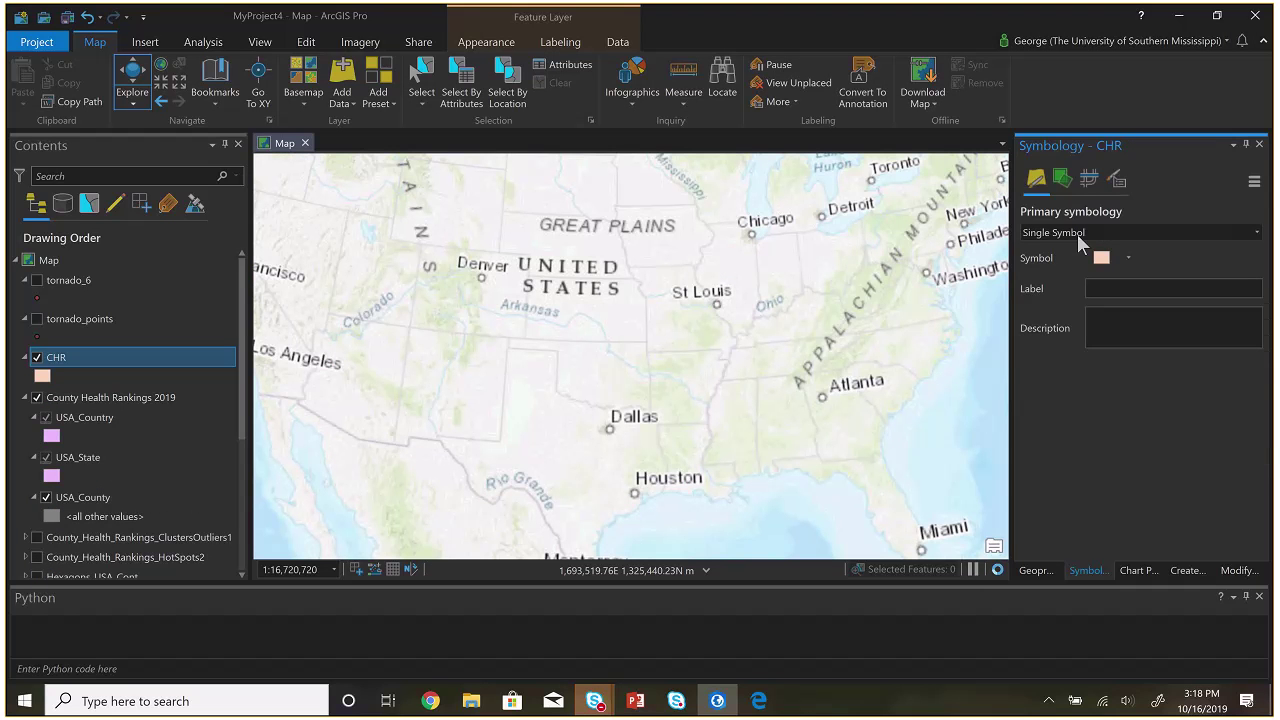
left_click(1077, 234)
left_click(1050, 380)
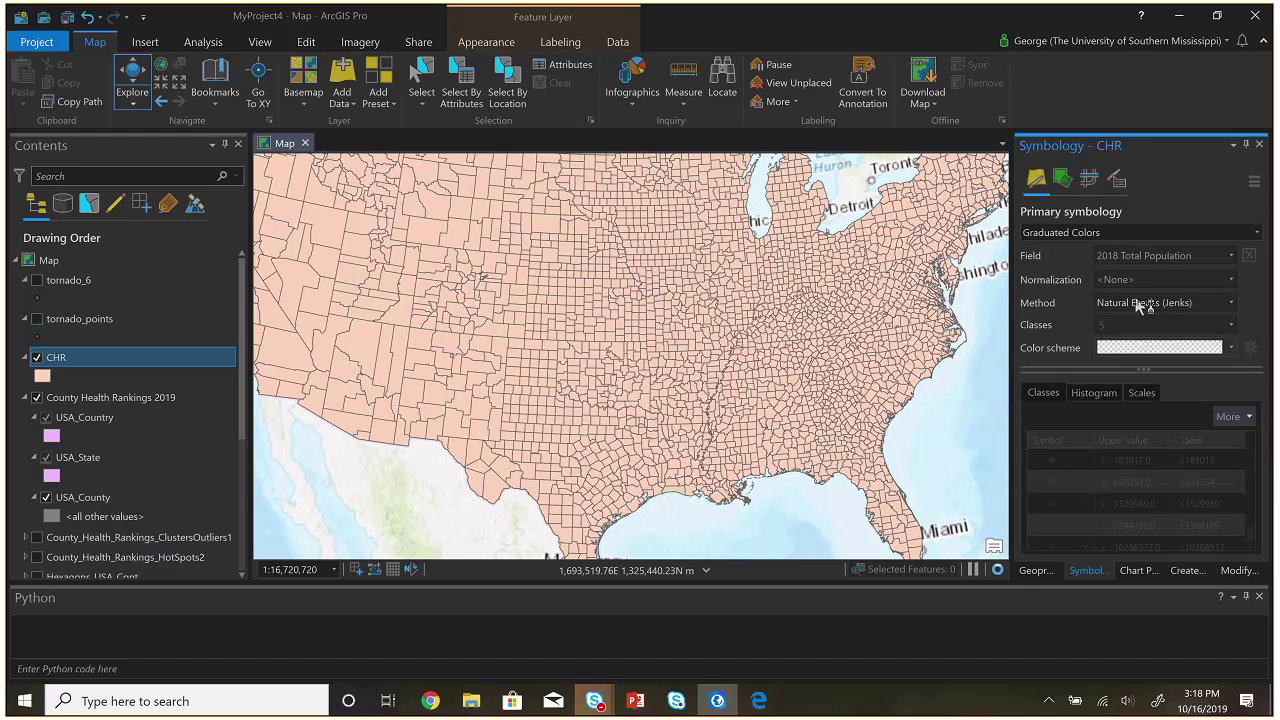
left_click(1232, 257)
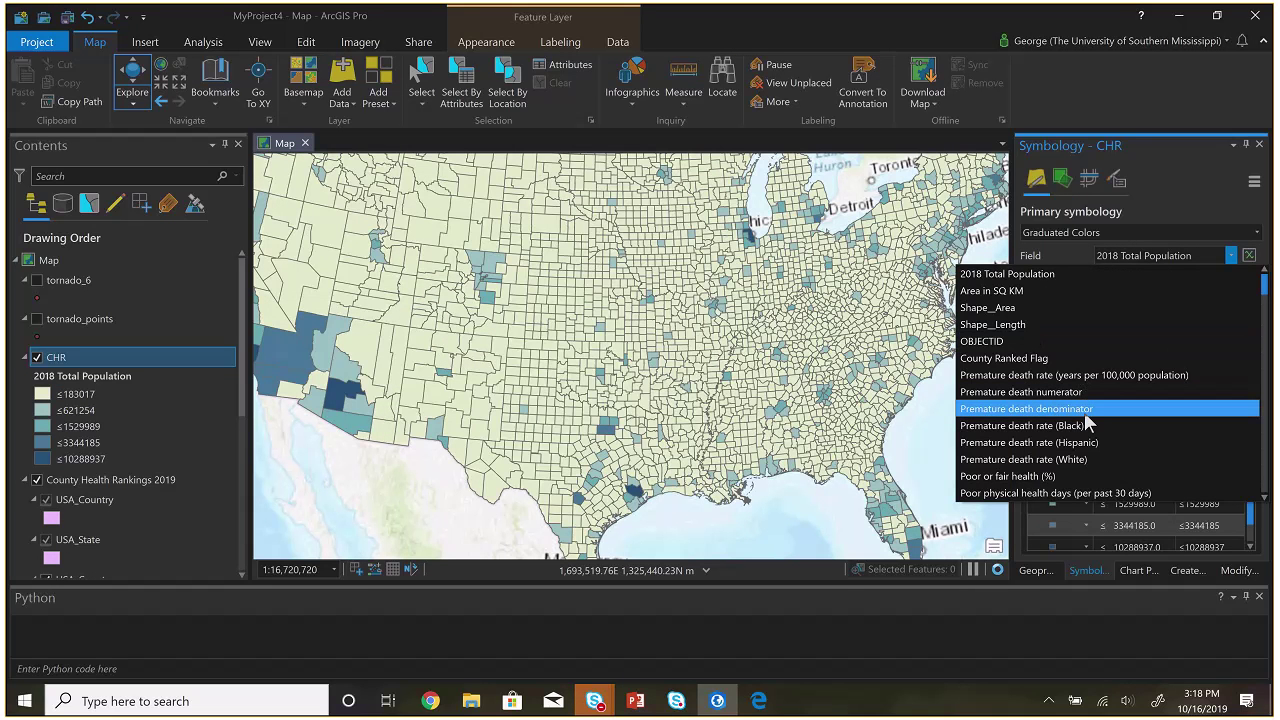
scroll(1087, 421, "down", 10)
scroll(1084, 413, "up", 5)
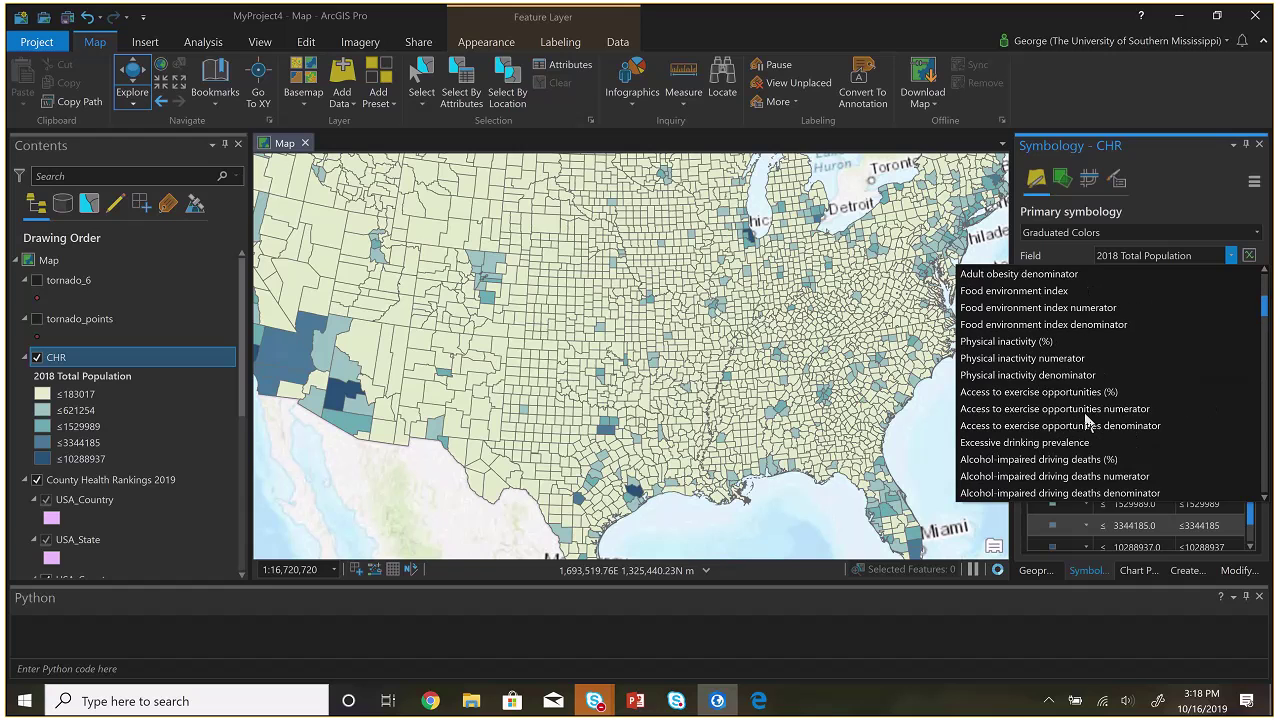
scroll(1085, 418, "down", 8)
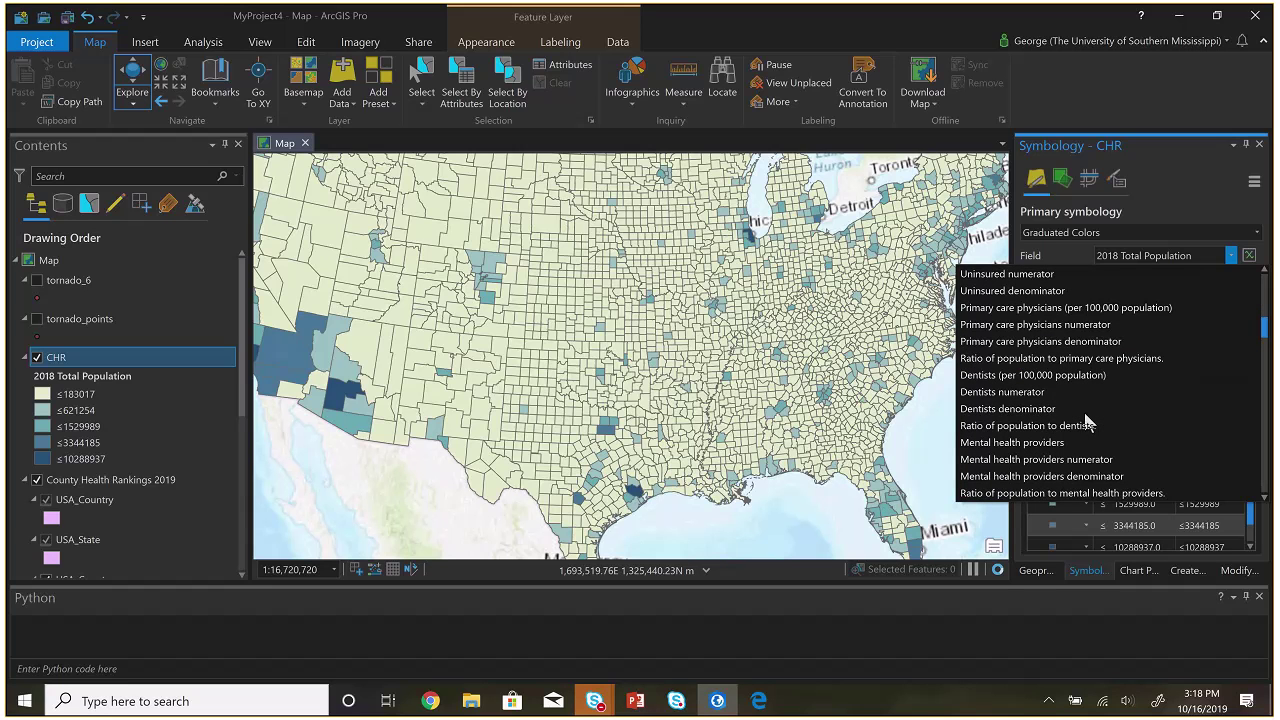
scroll(1087, 421, "up", 4)
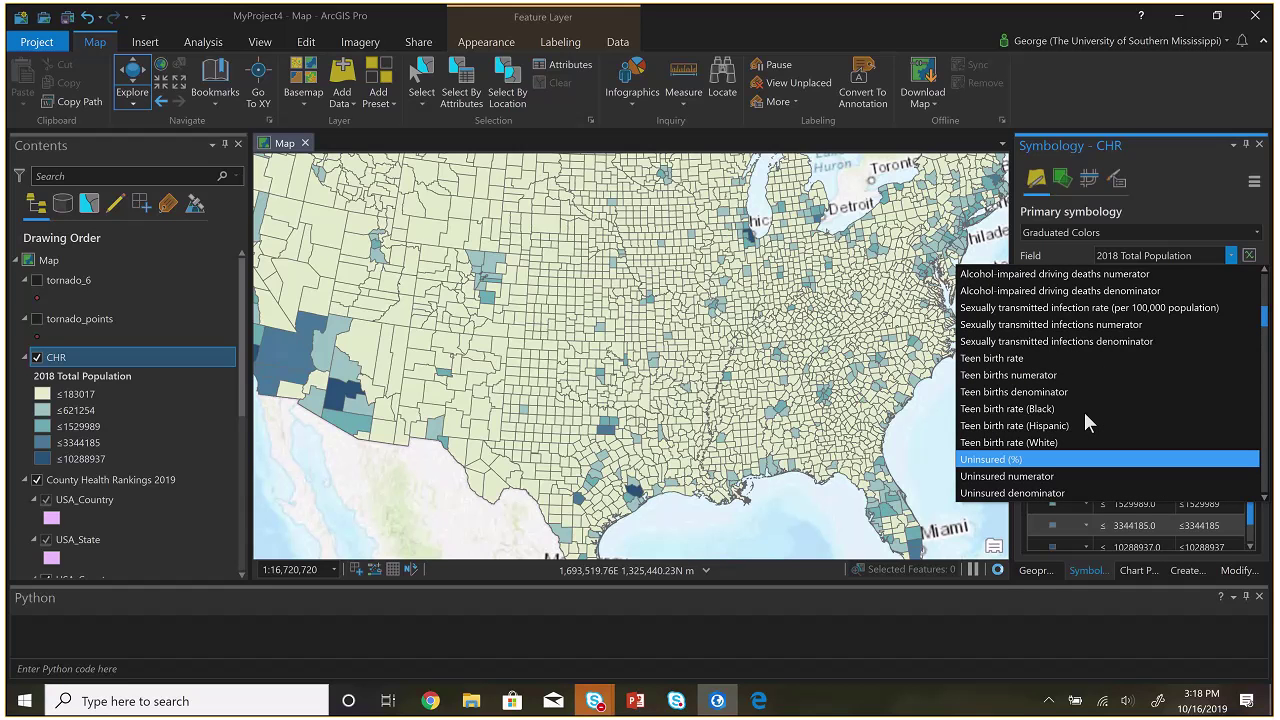
left_click(1041, 363)
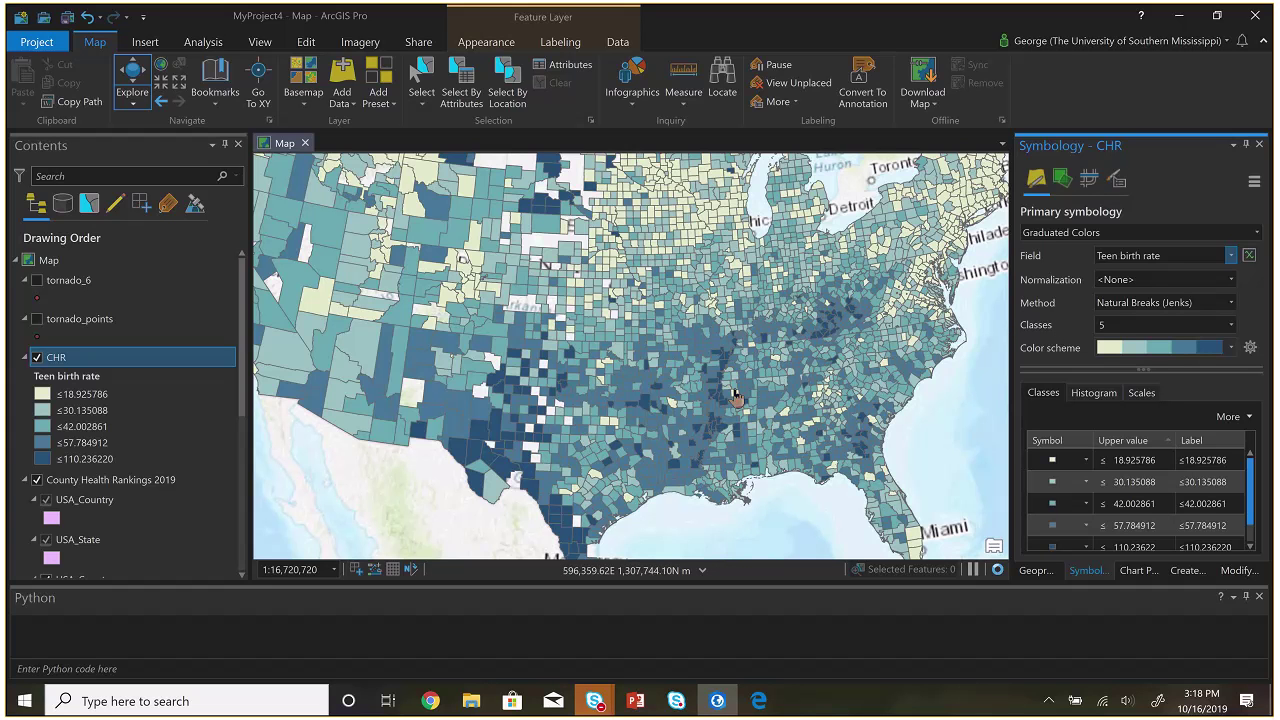
scroll(770, 385, "down", 2)
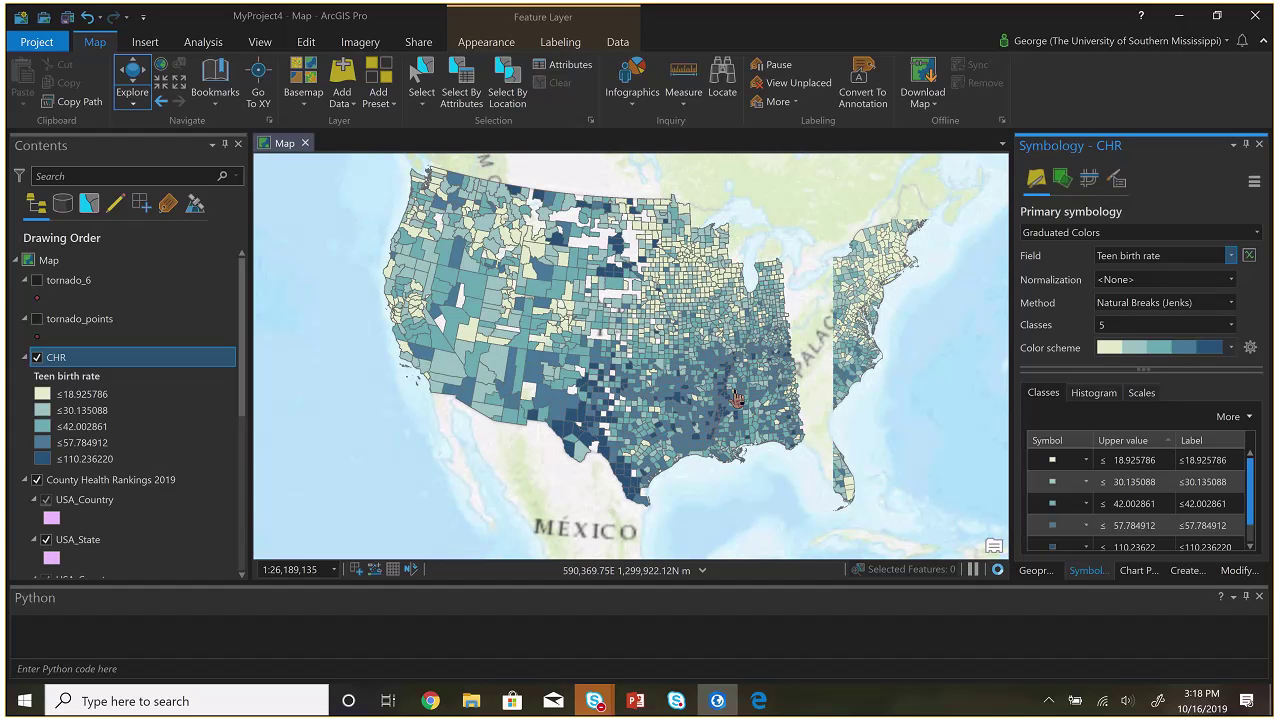
Switch to ArcGIS Online in the browser, leave the current map and open the map viewer again from the organization page
key("alt+Tab")
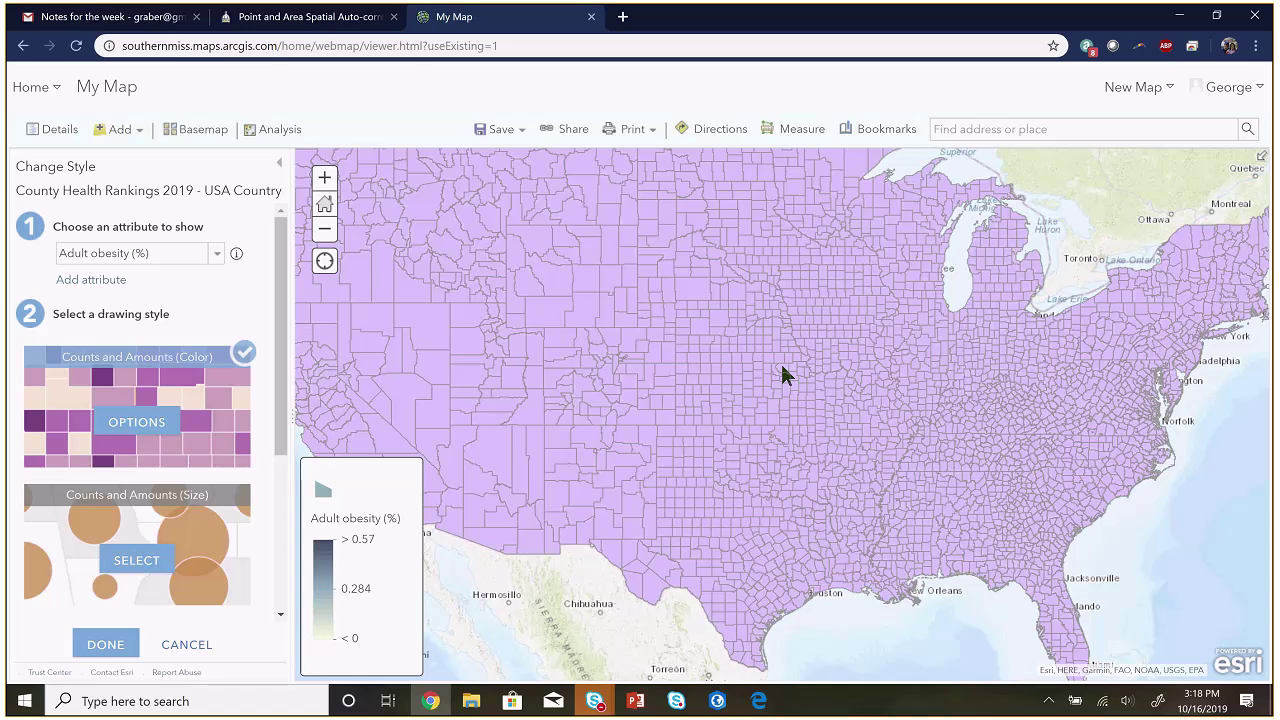
left_click(23, 46)
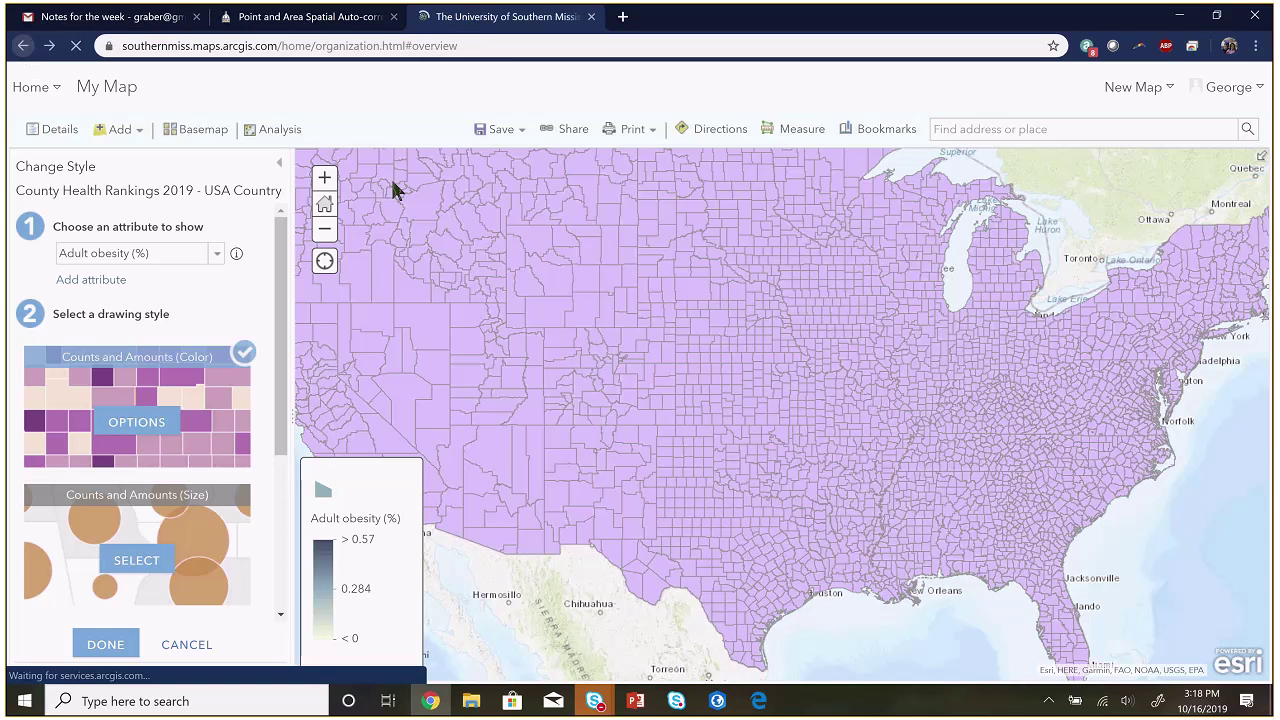
key("alt+Tab")
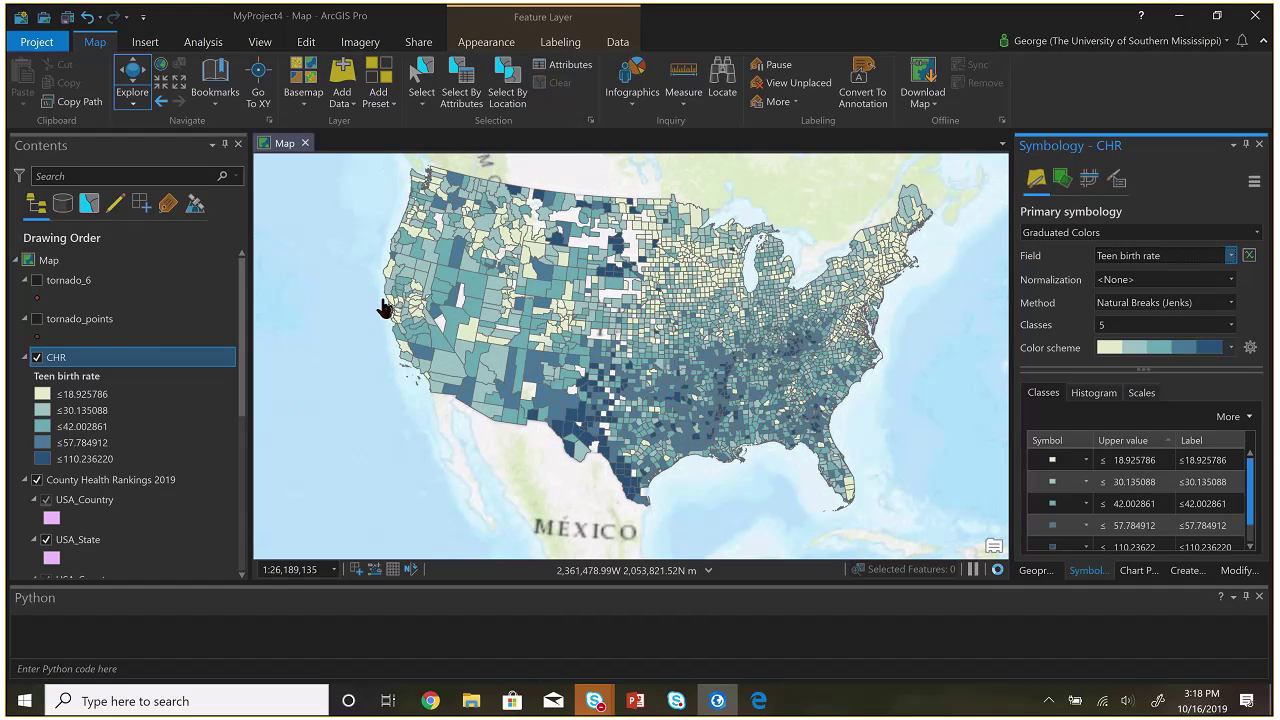
key("alt+Tab")
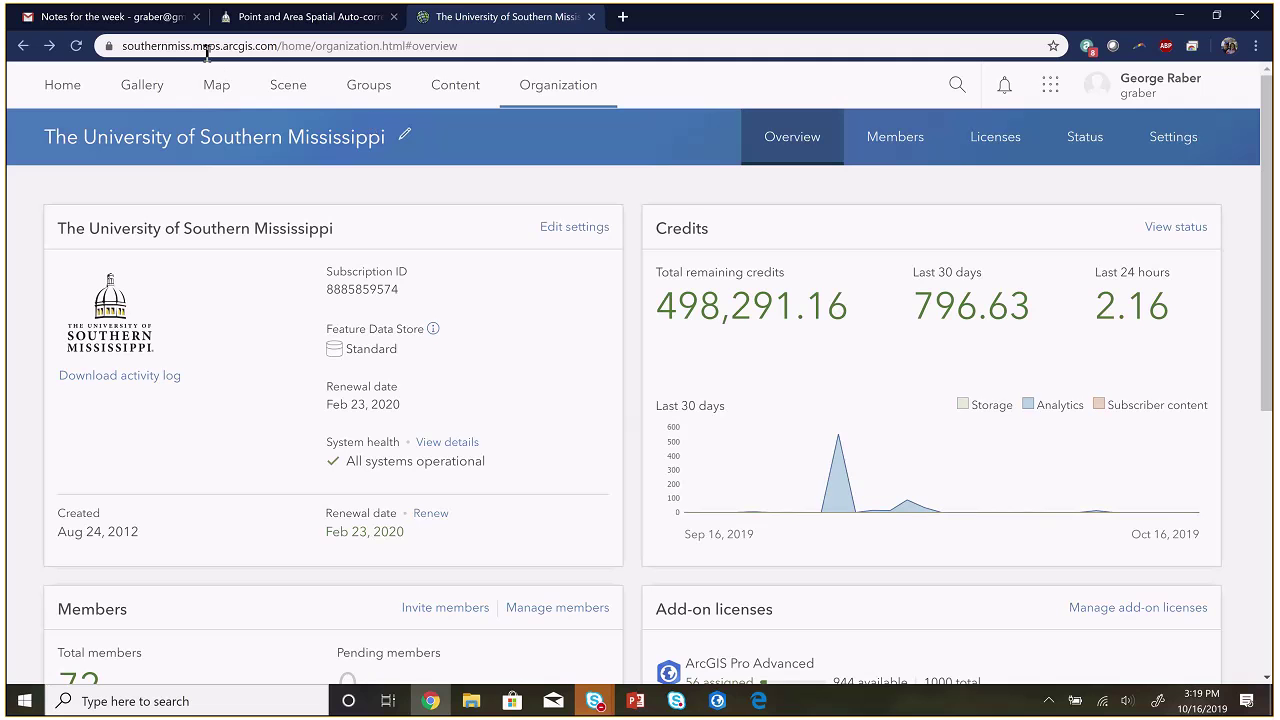
left_click(217, 84)
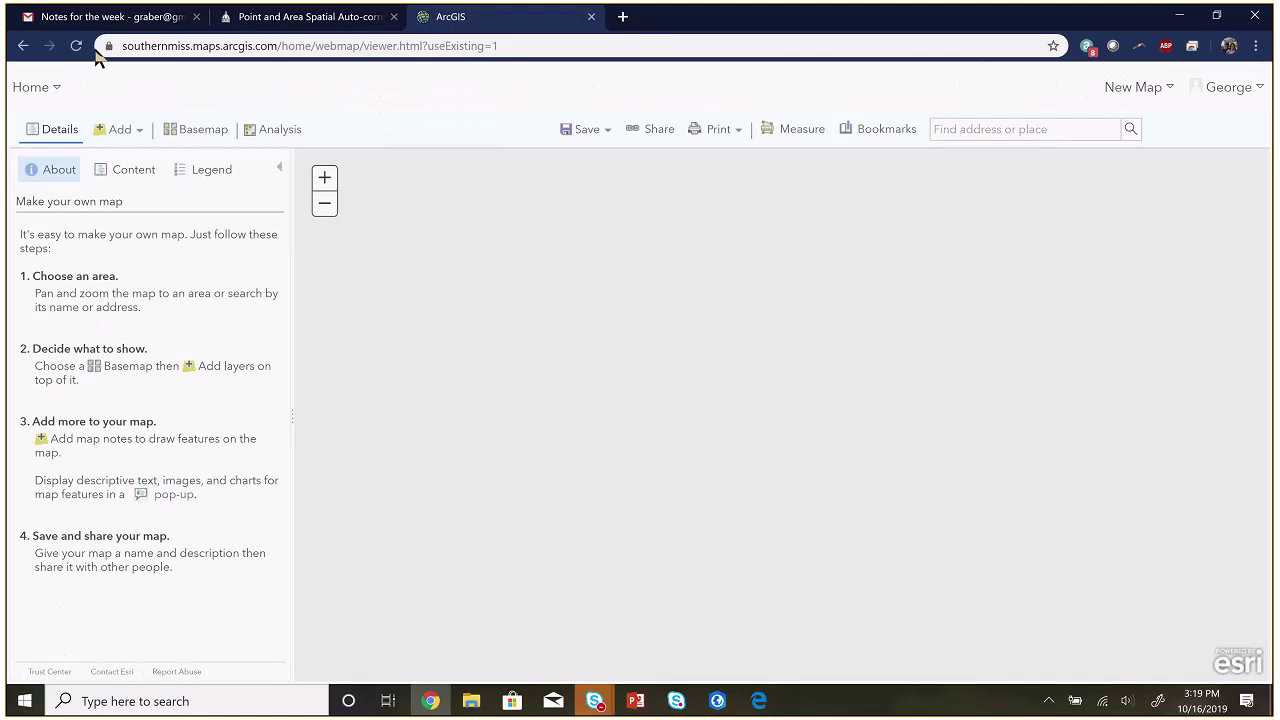
Browse the Living Atlas layers and search them for "County Health Rankings"
left_click(121, 130)
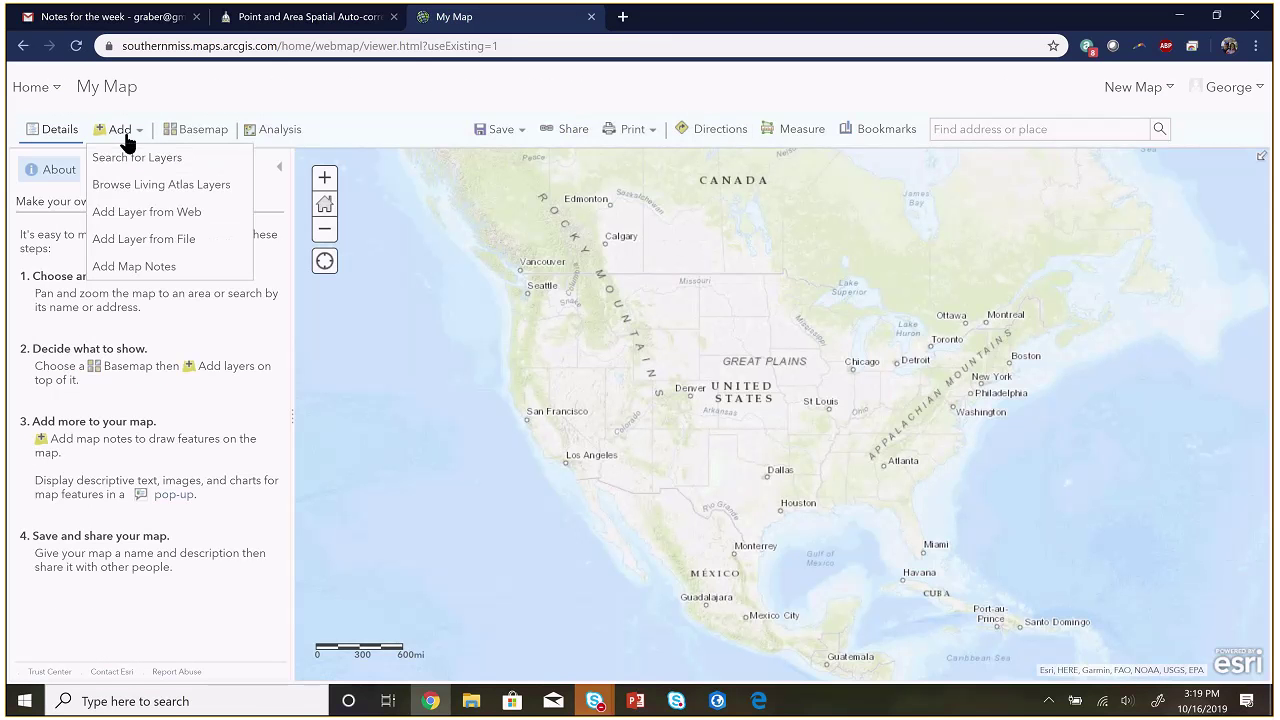
left_click(114, 157)
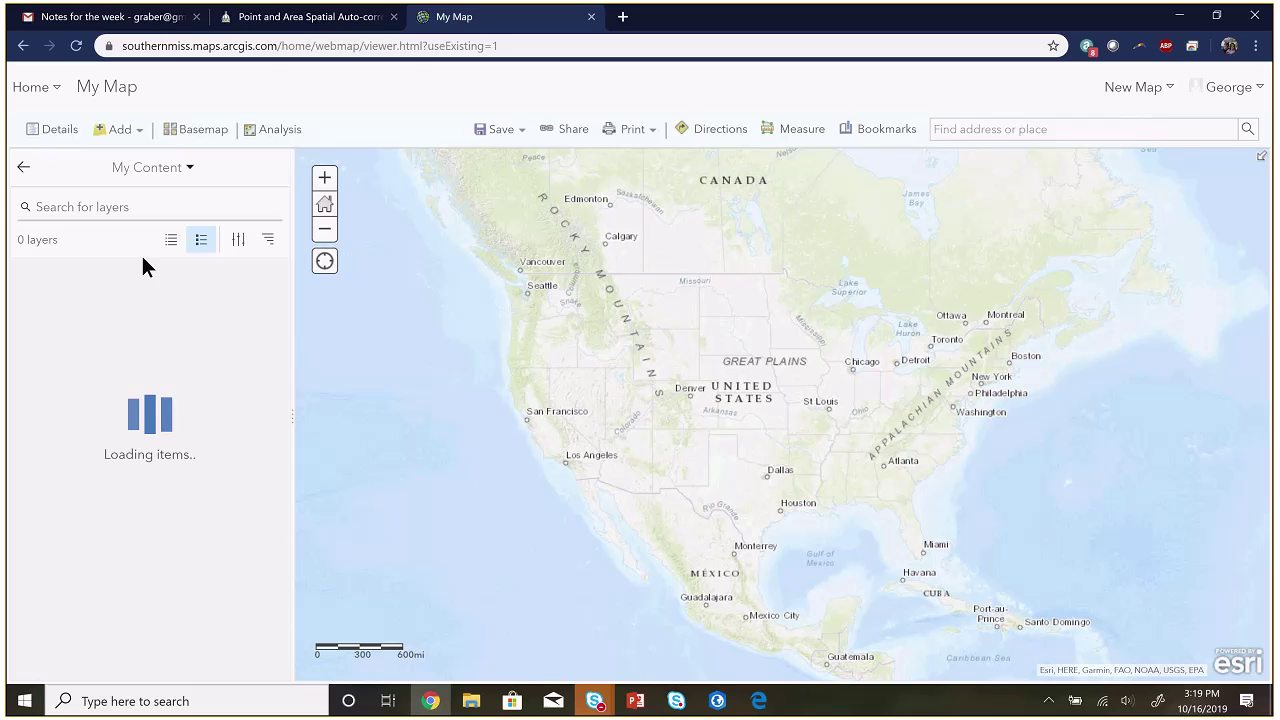
left_click(116, 129)
left_click(137, 186)
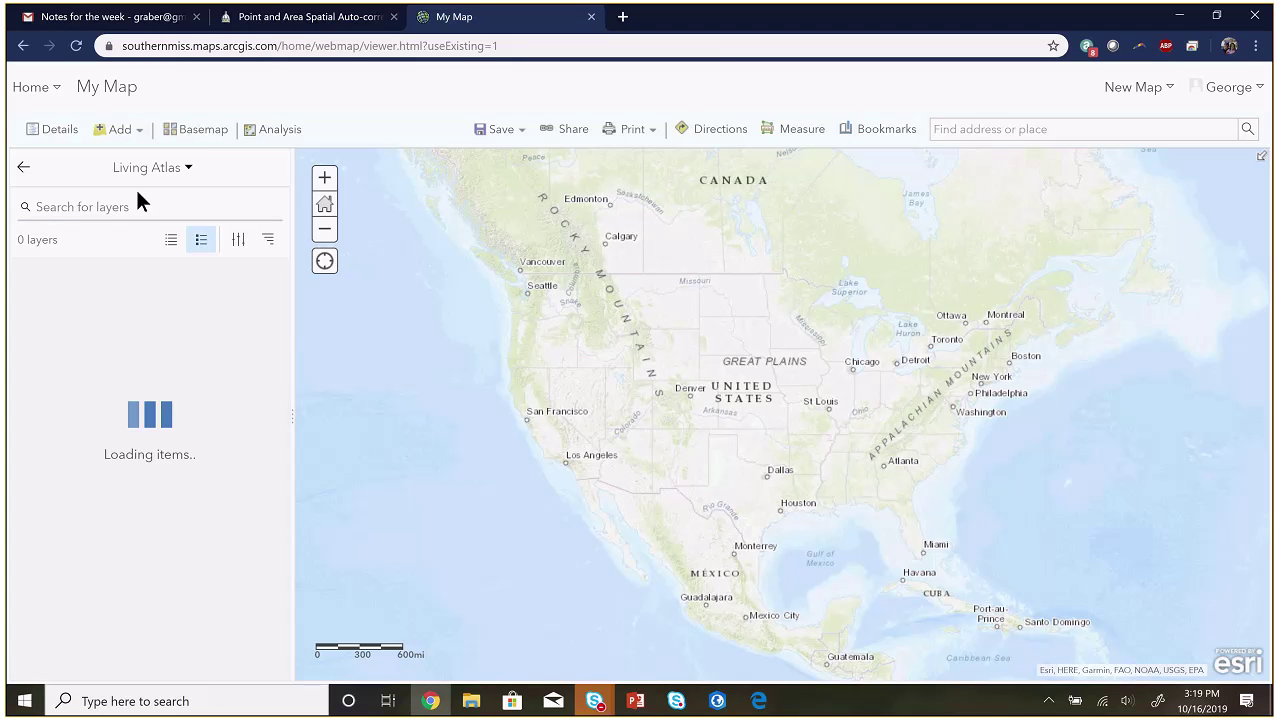
left_click(86, 208)
type("County Health Rankings")
key("Return")
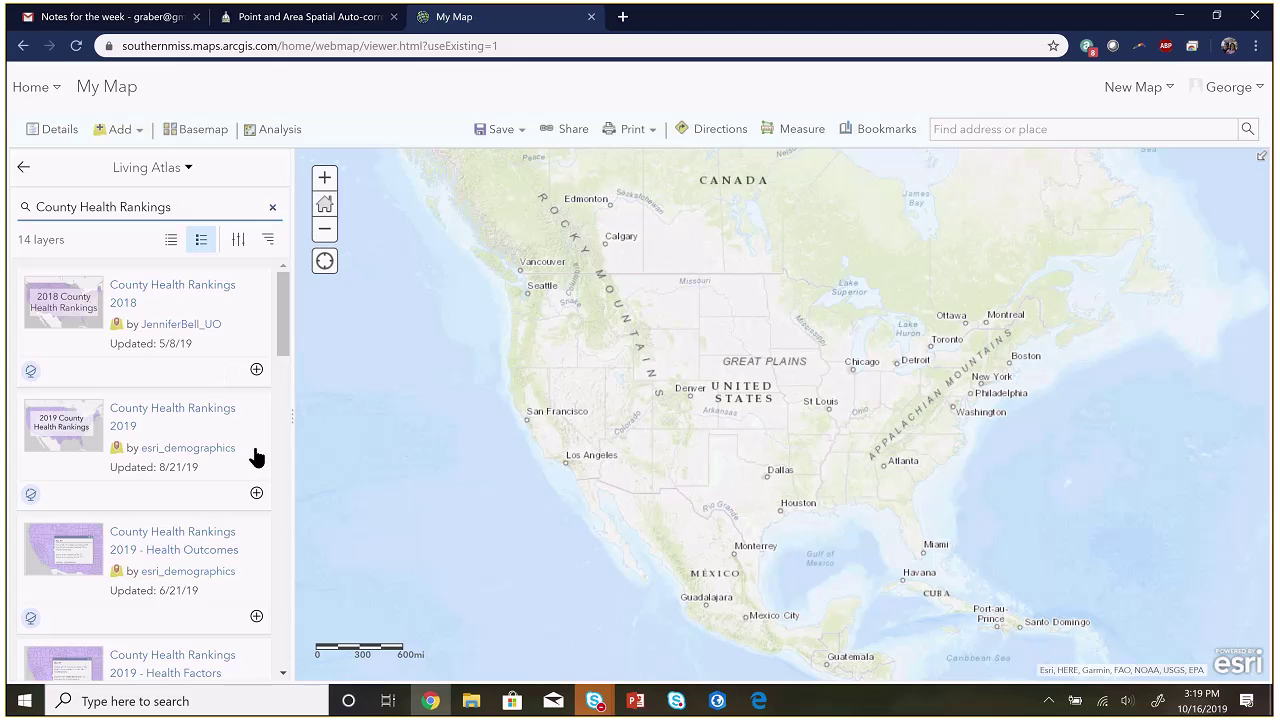
Review the County Health Rankings 2019 layer's description and credits, then open and close its terms of use summary
left_click(181, 418)
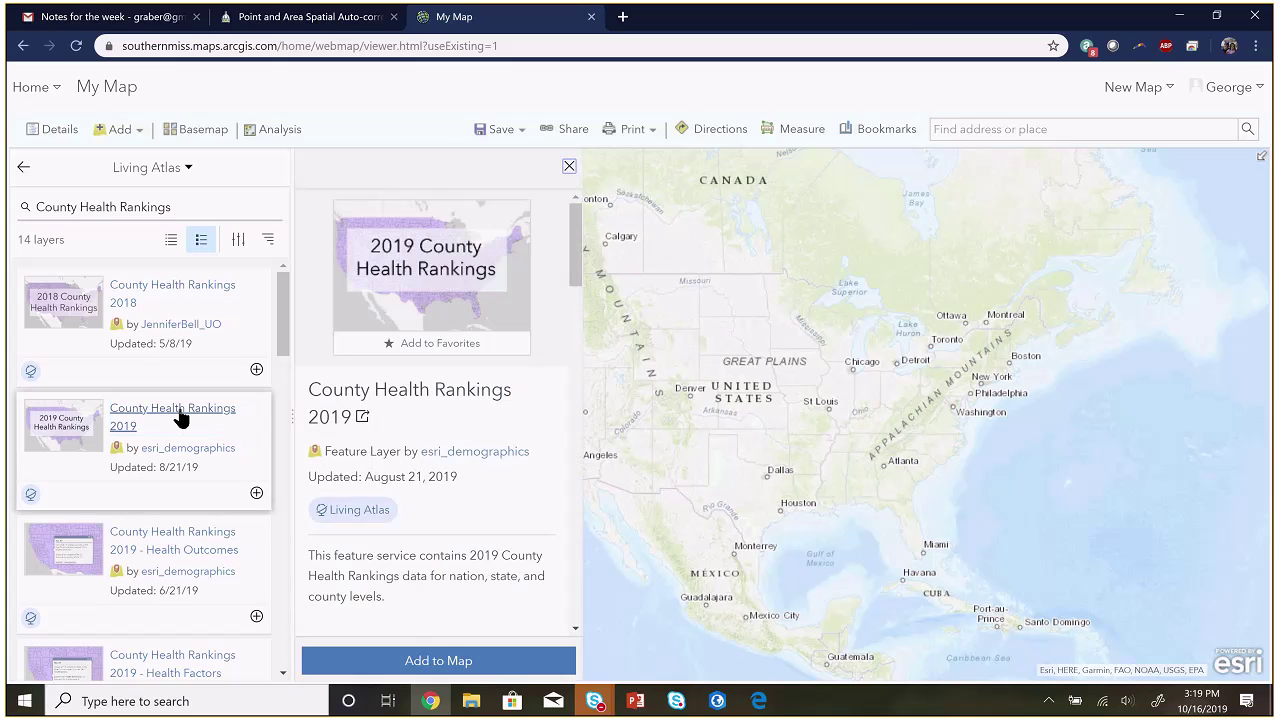
scroll(429, 621, "down", 15)
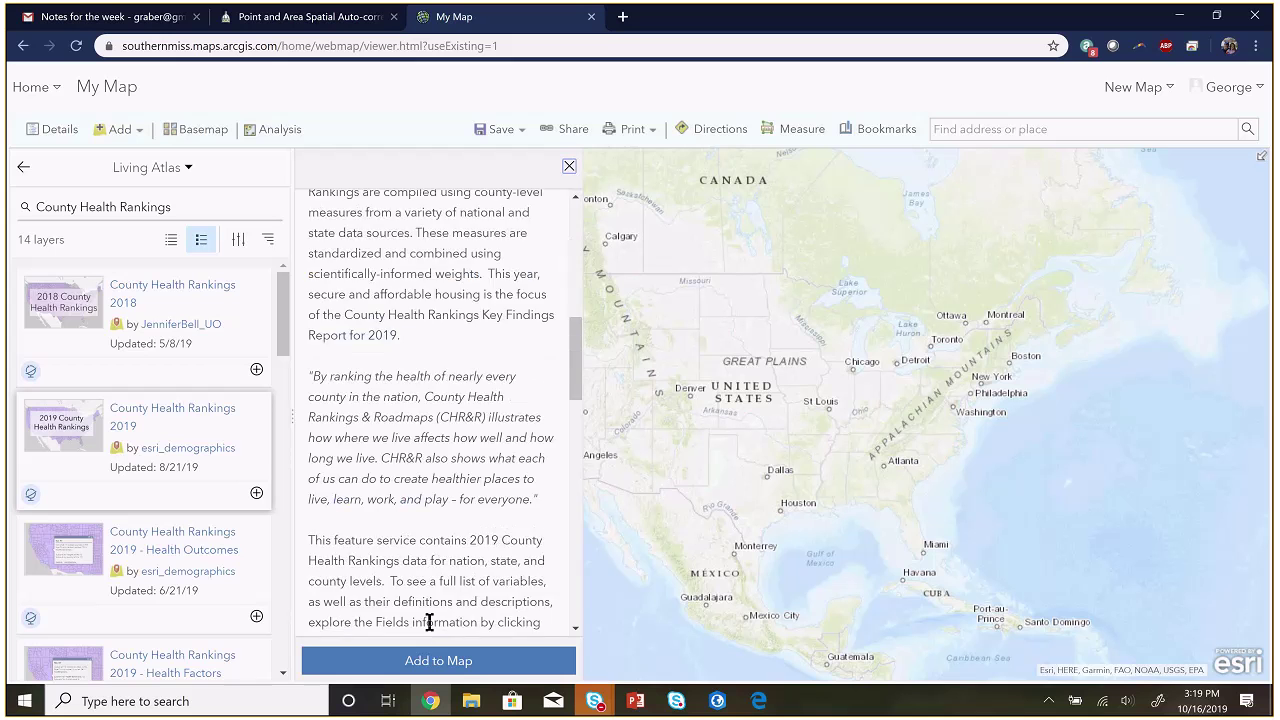
scroll(429, 620, "up", 1)
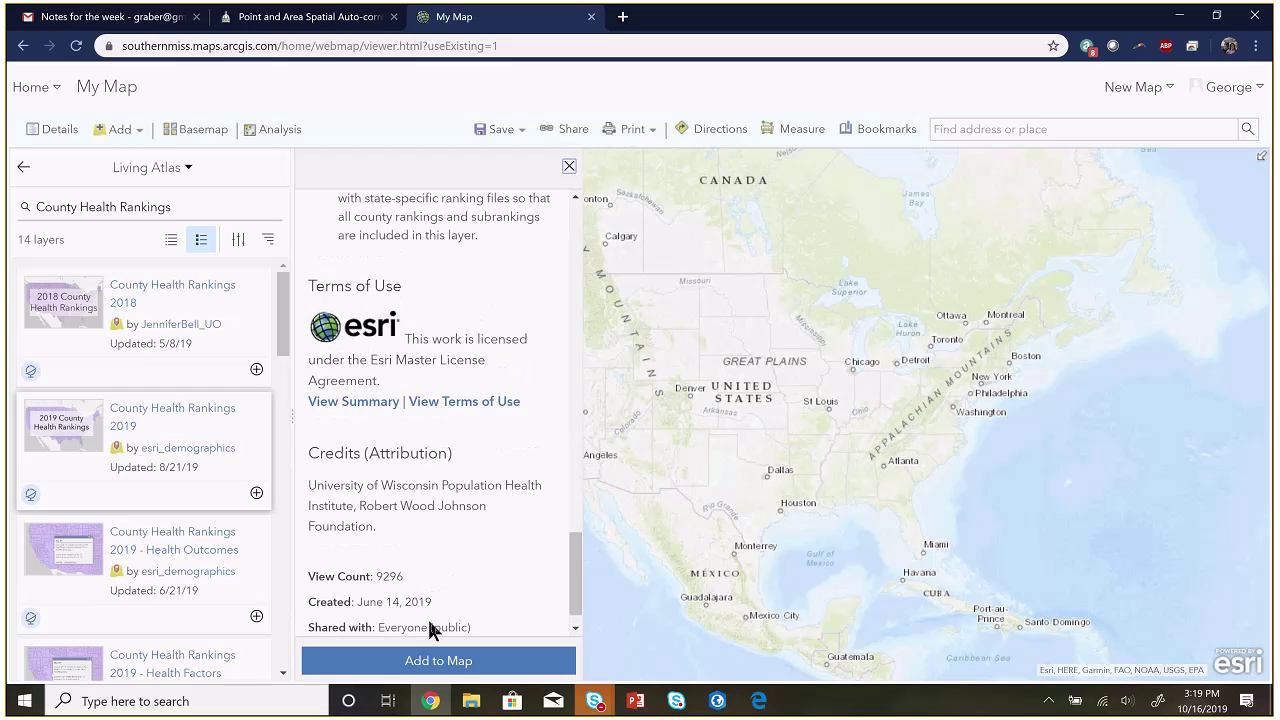
scroll(428, 620, "up", 3)
scroll(400, 590, "down", 2)
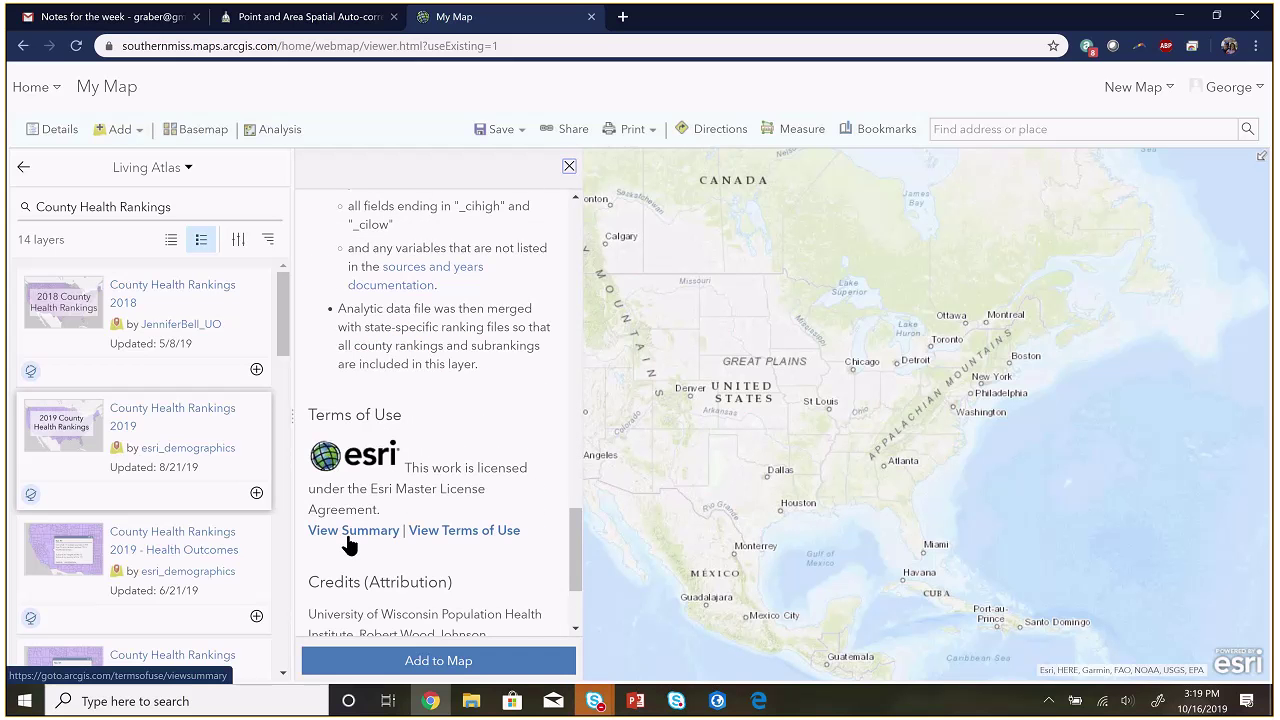
left_click(347, 533)
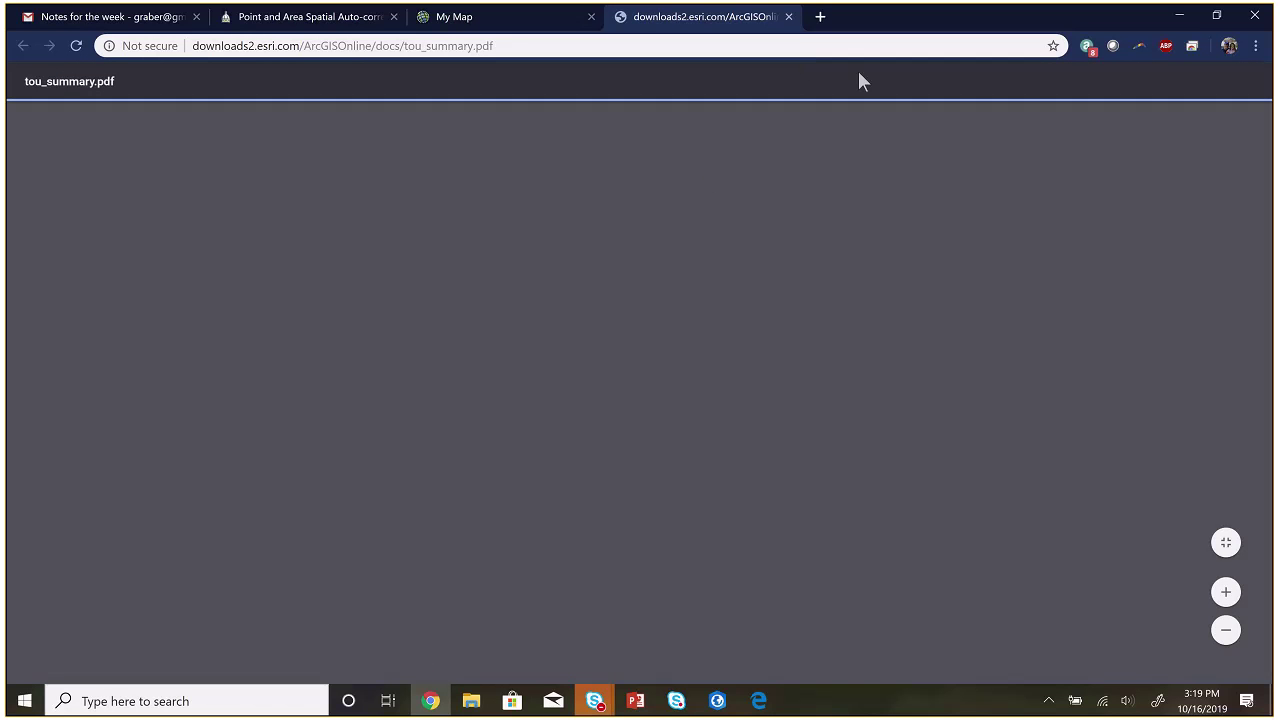
left_click(788, 17)
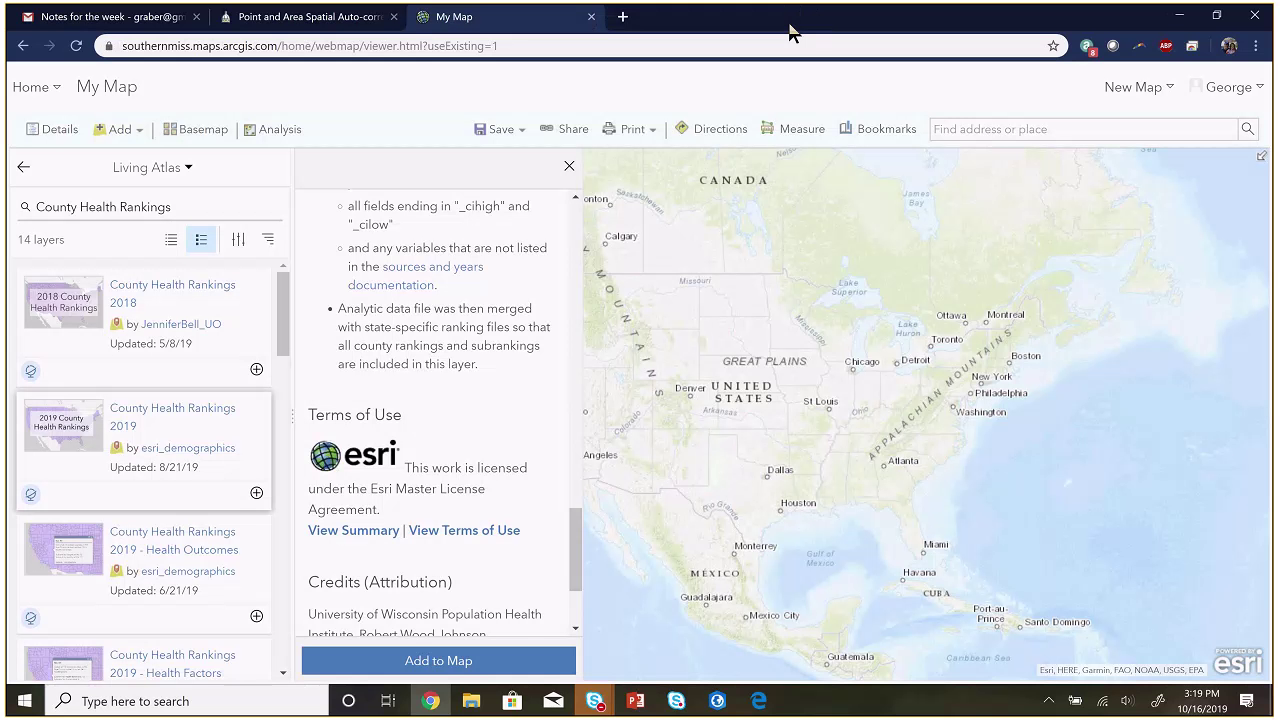
View the esri_demographics publisher profile from the layer details and return to the web map
scroll(503, 405, "up", 15)
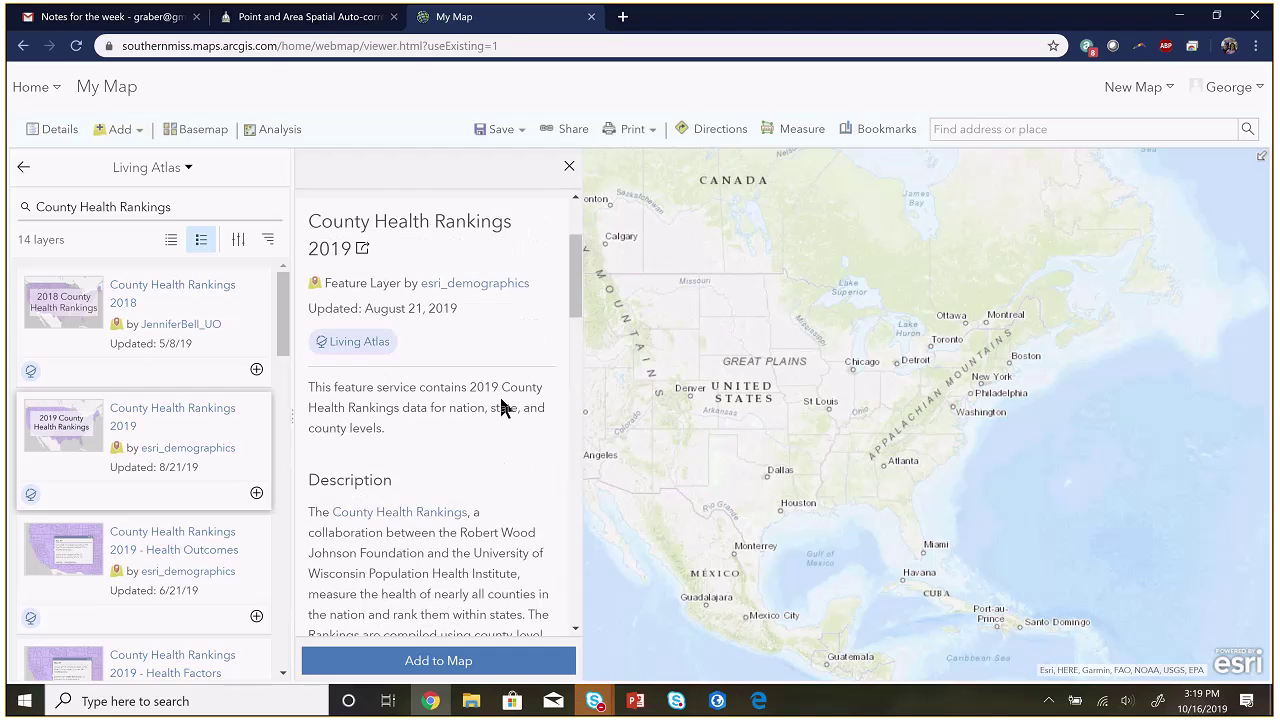
scroll(500, 395, "up", 1)
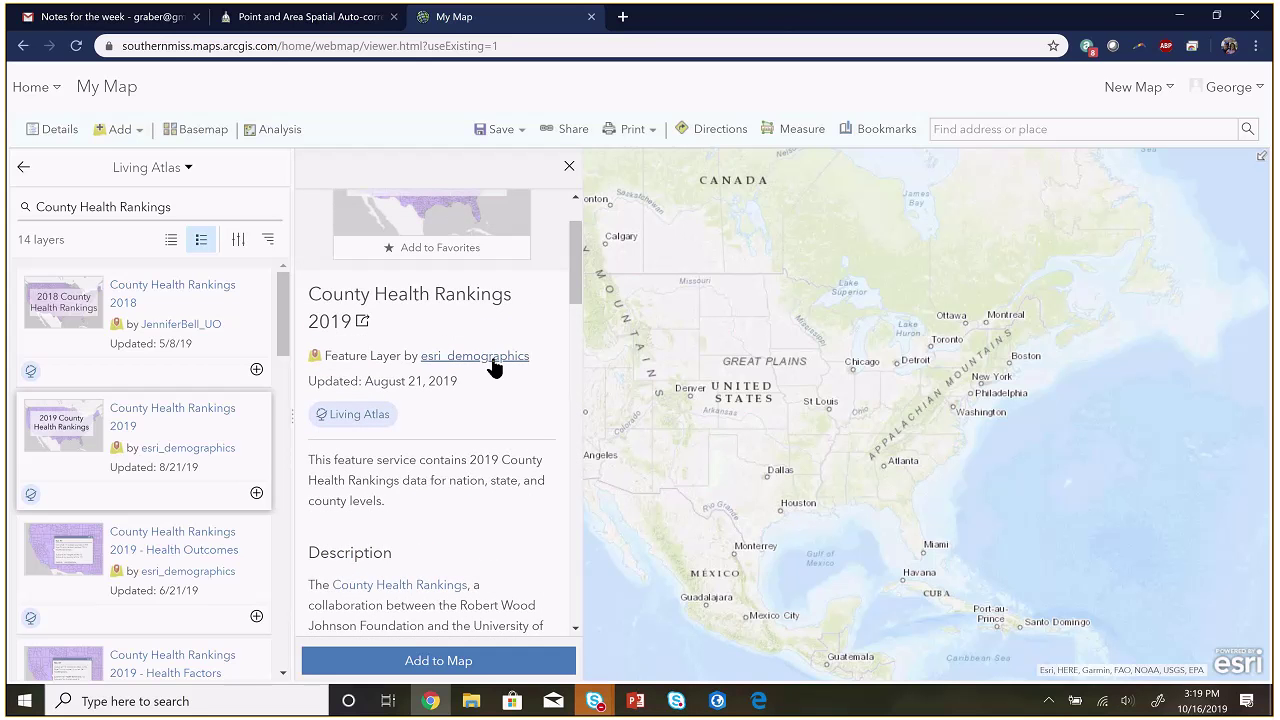
left_click(492, 362)
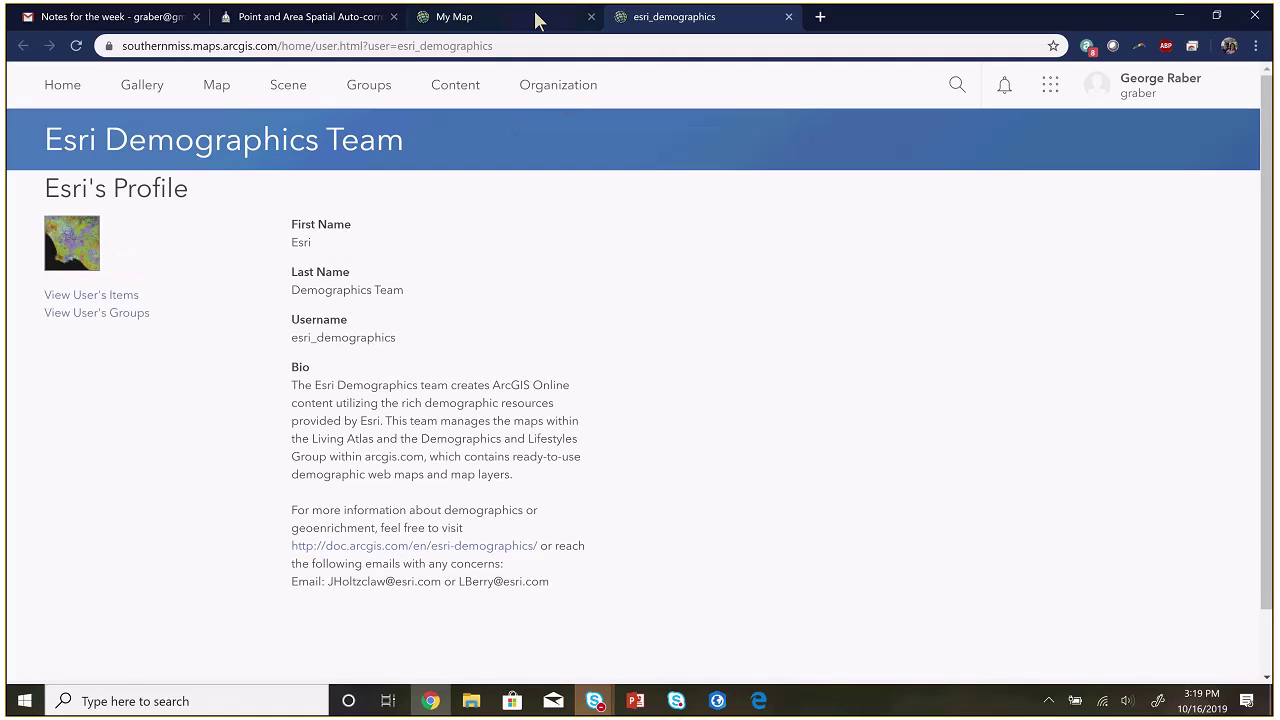
left_click(528, 18)
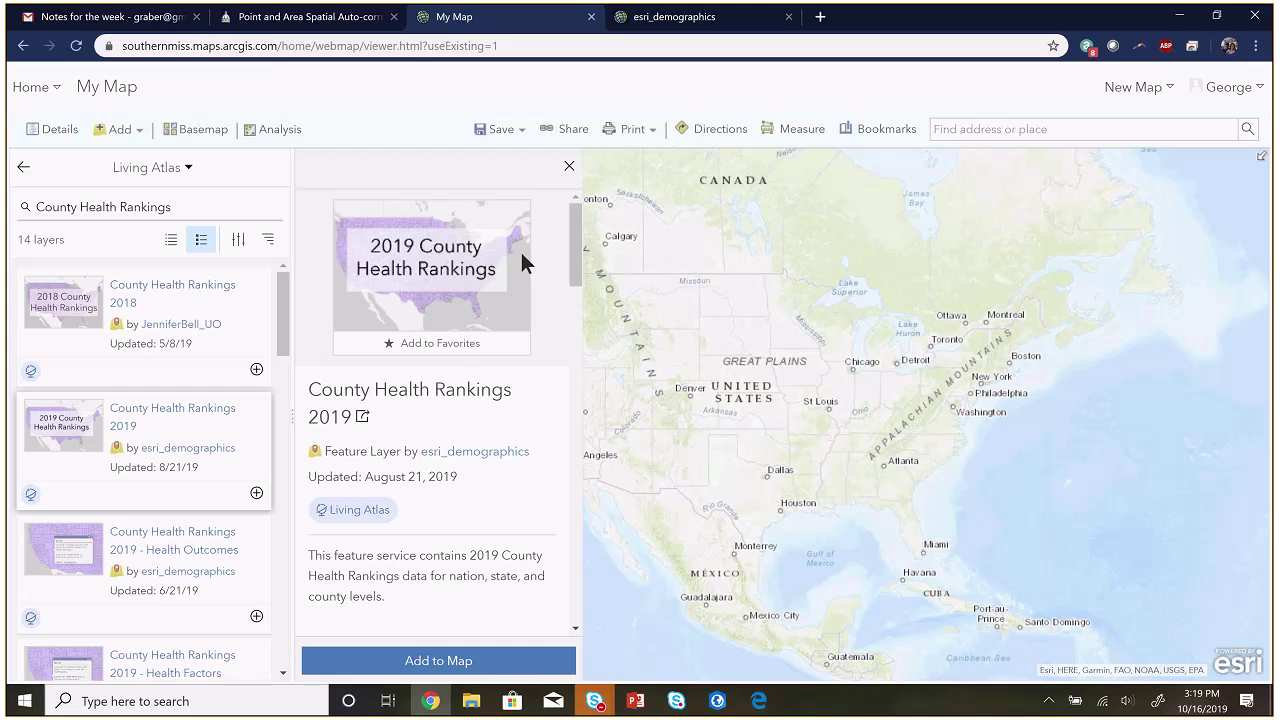
Open the full item page of County Health Rankings 2019 and examine its description, data processing notes and layer list
left_click(361, 417)
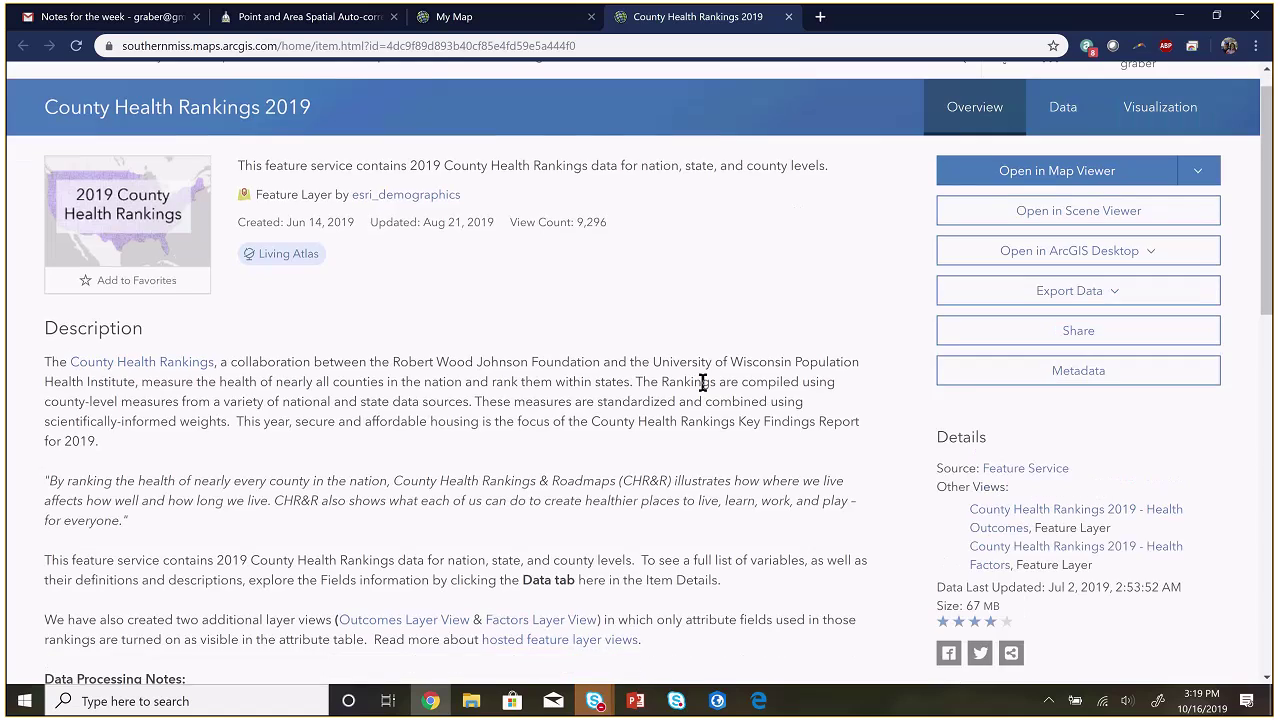
scroll(703, 383, "down", 3)
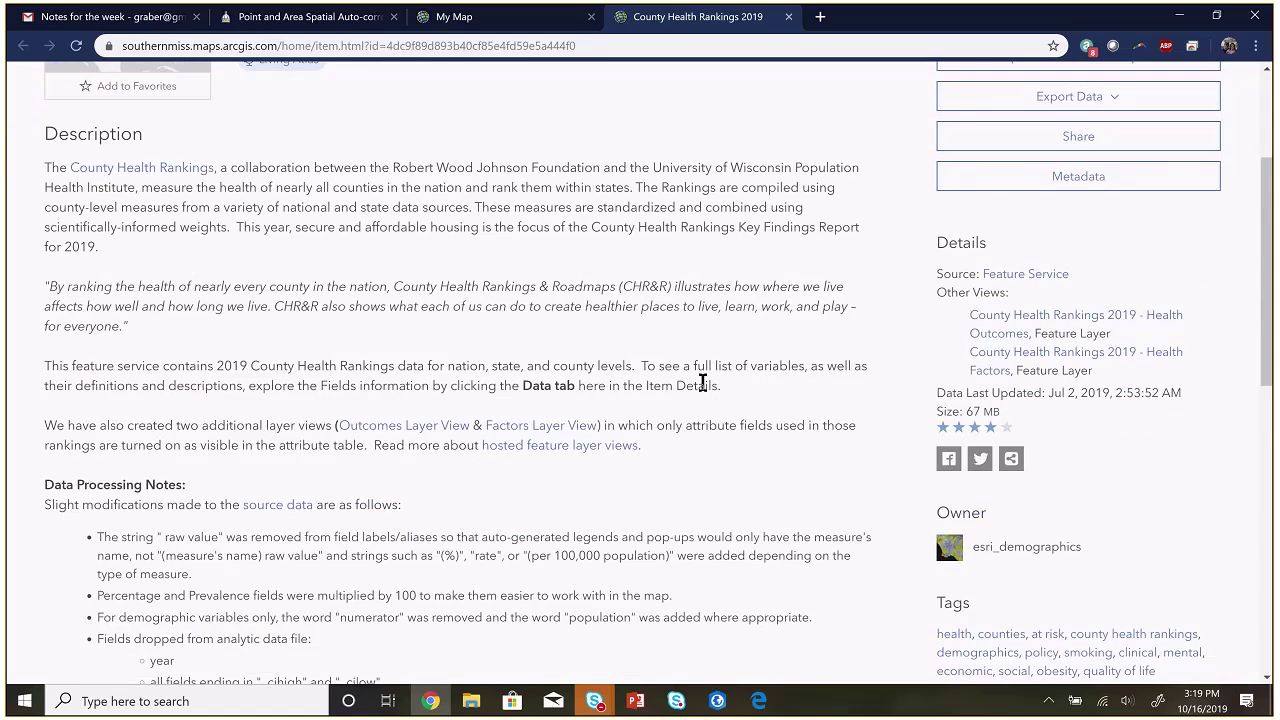
scroll(703, 383, "down", 2)
scroll(703, 383, "down", 1)
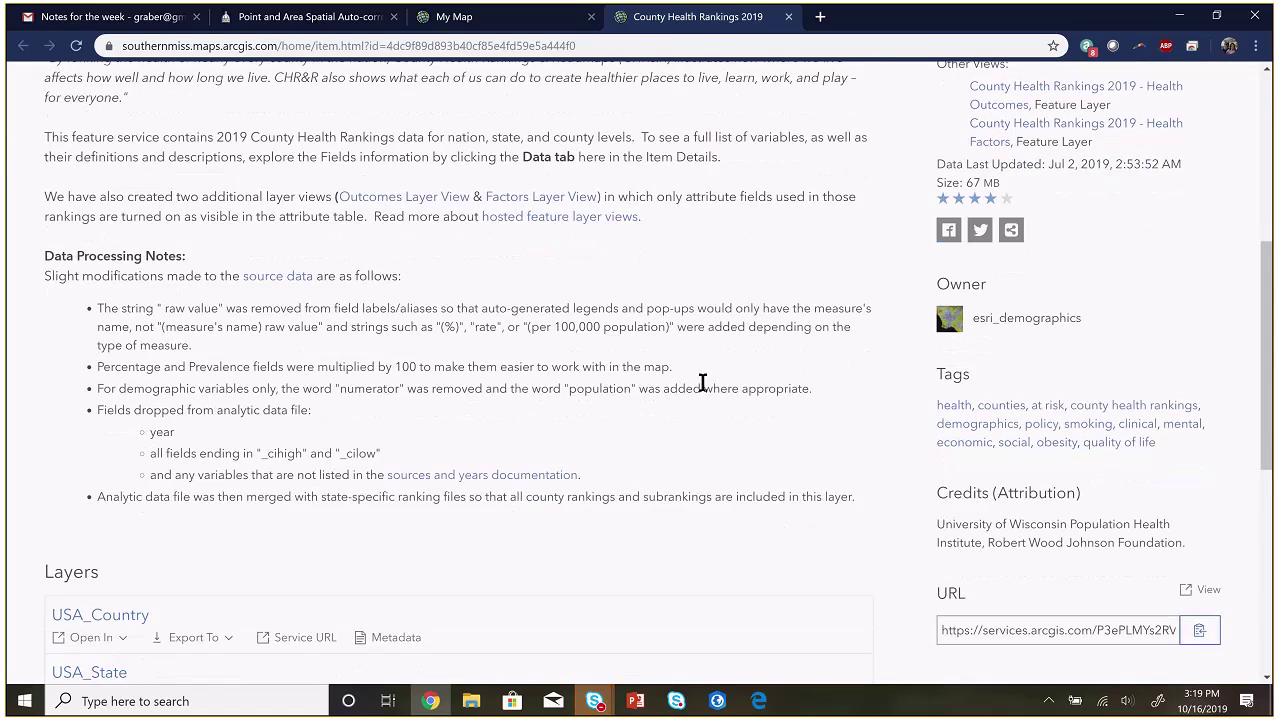
scroll(703, 383, "up", 2)
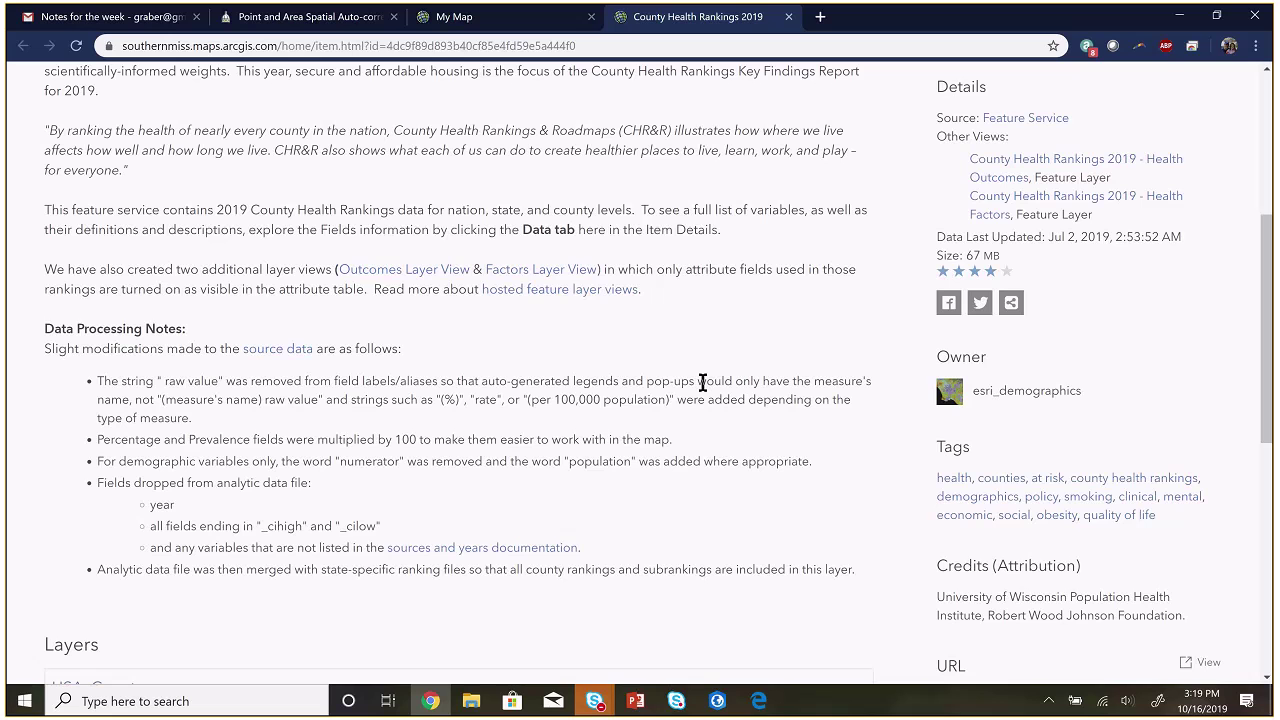
scroll(703, 383, "down", 5)
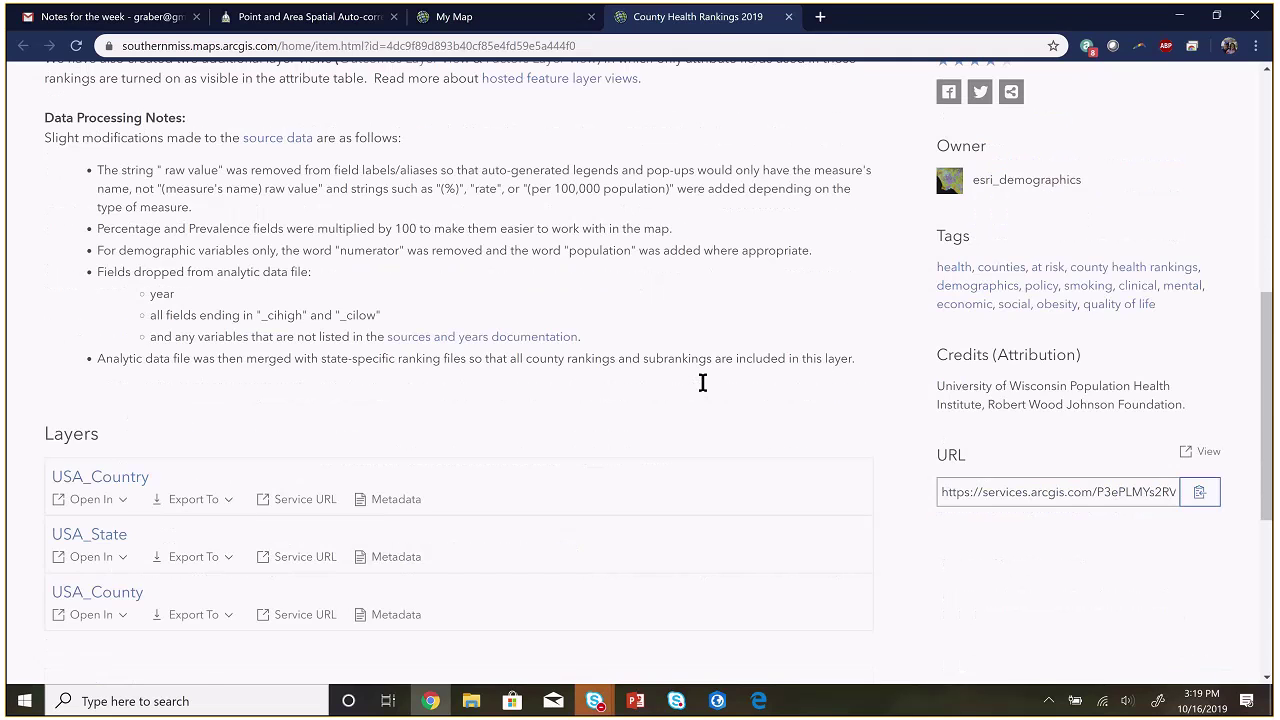
scroll(701, 380, "up", 4)
scroll(701, 385, "up", 1)
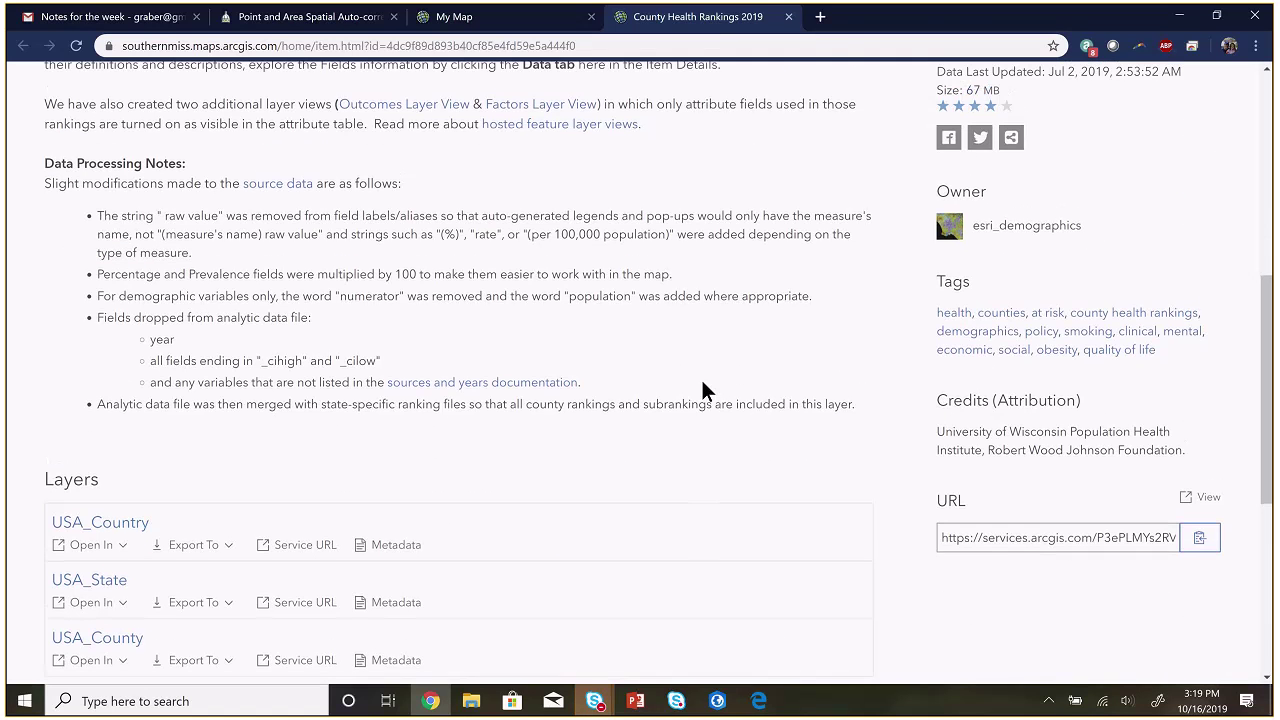
scroll(703, 388, "up", 1)
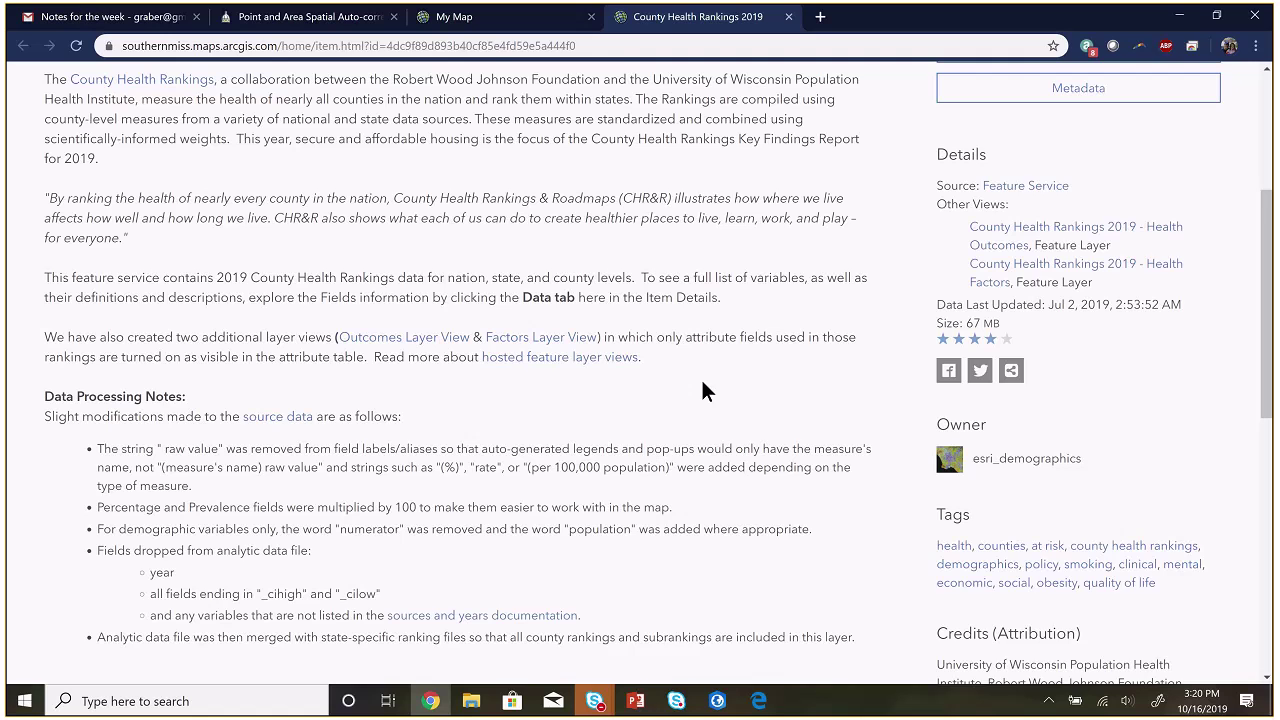
scroll(702, 382, "up", 1)
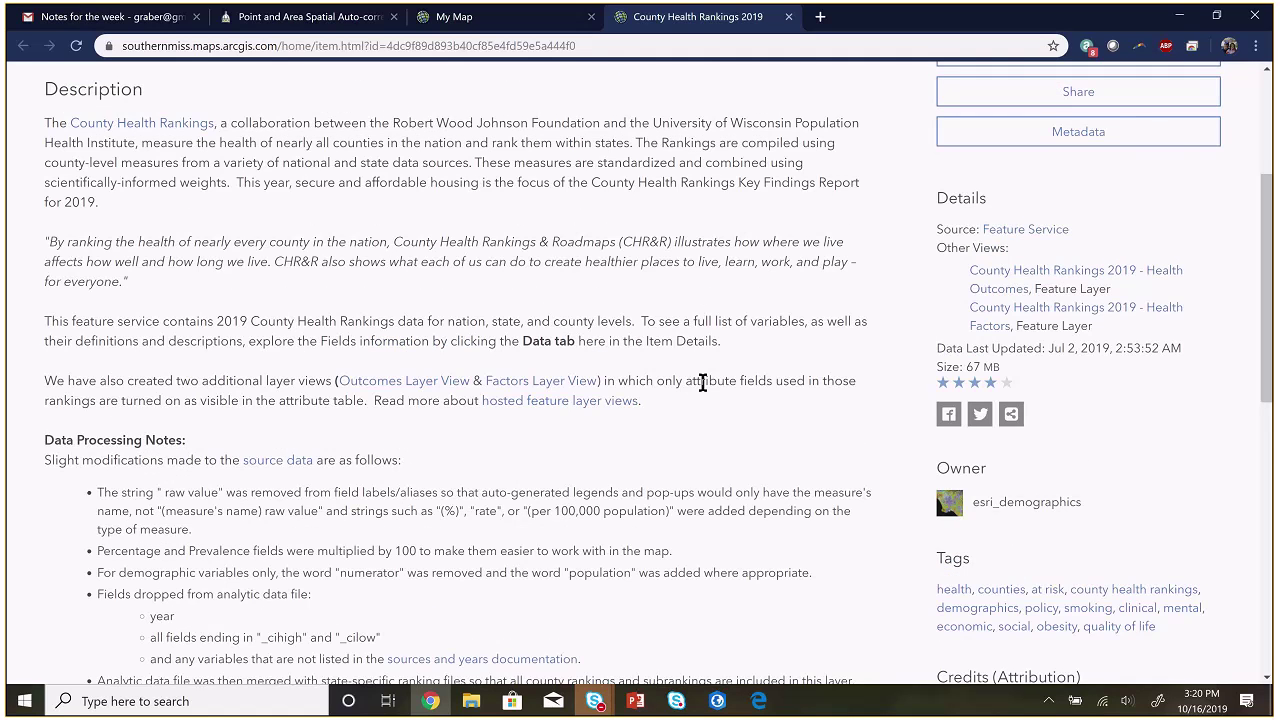
scroll(703, 384, "up", 1)
scroll(703, 383, "down", 4)
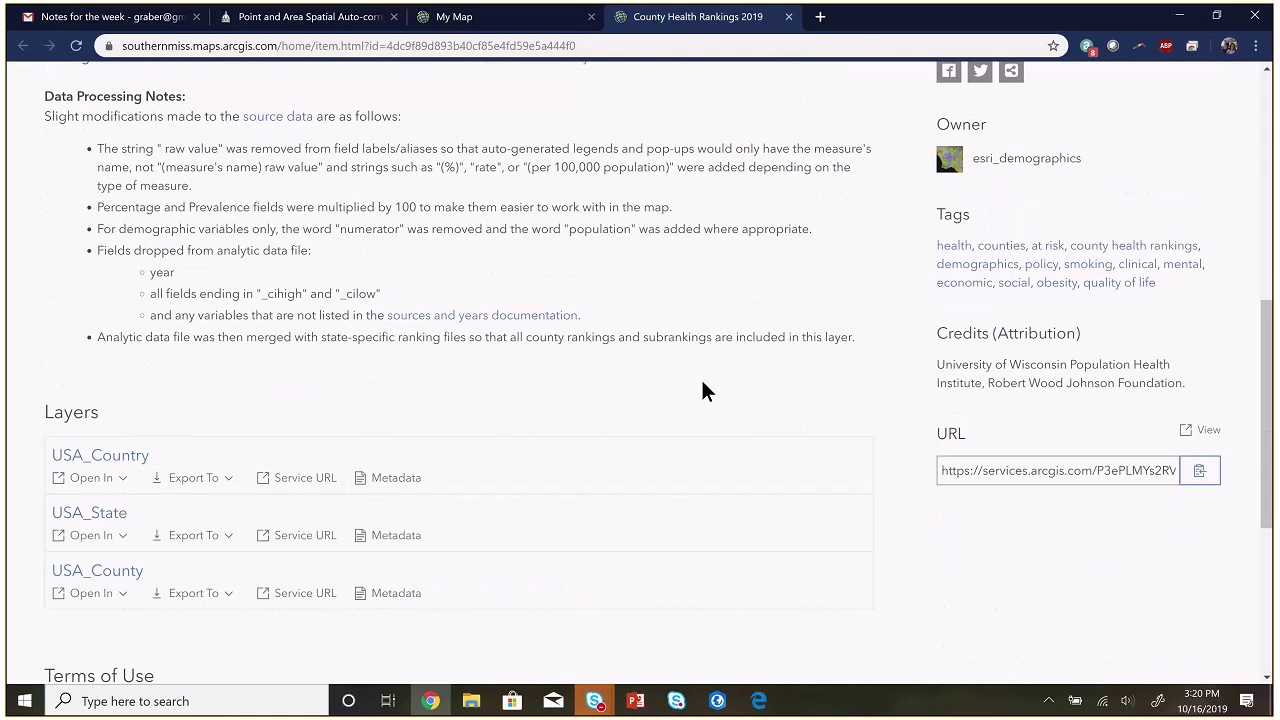
scroll(703, 390, "down", 2)
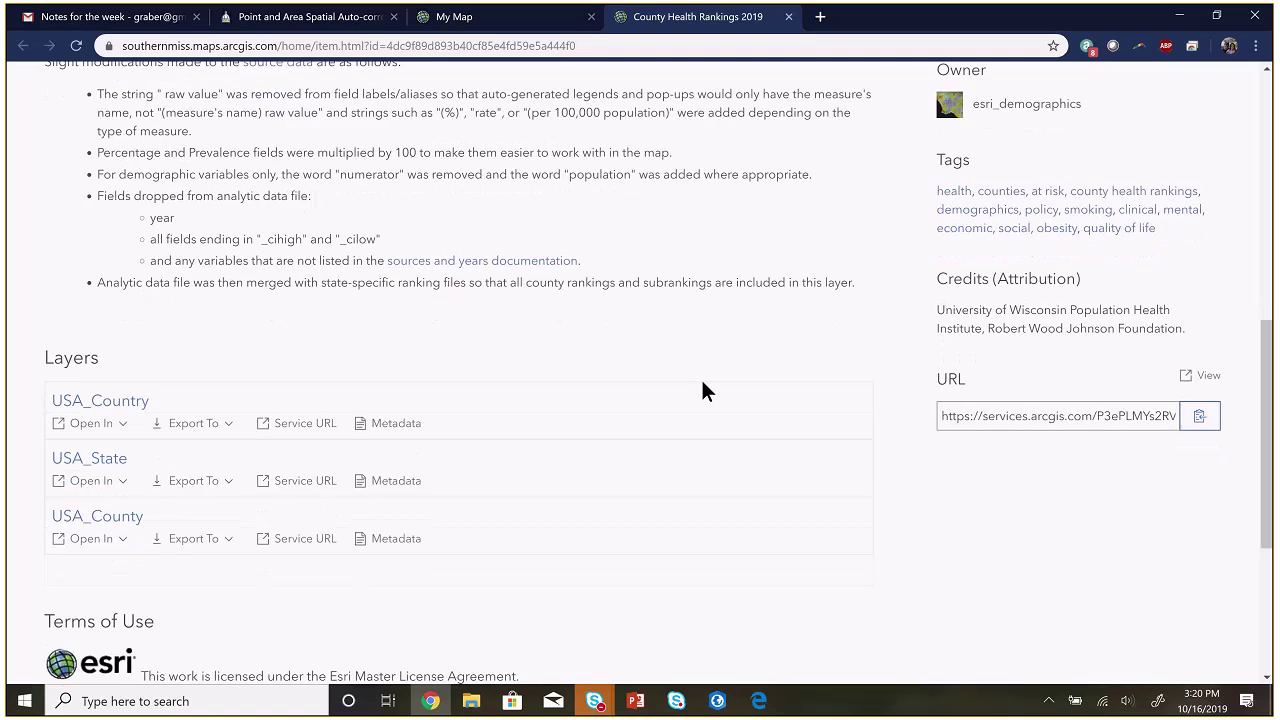
scroll(703, 390, "up", 3)
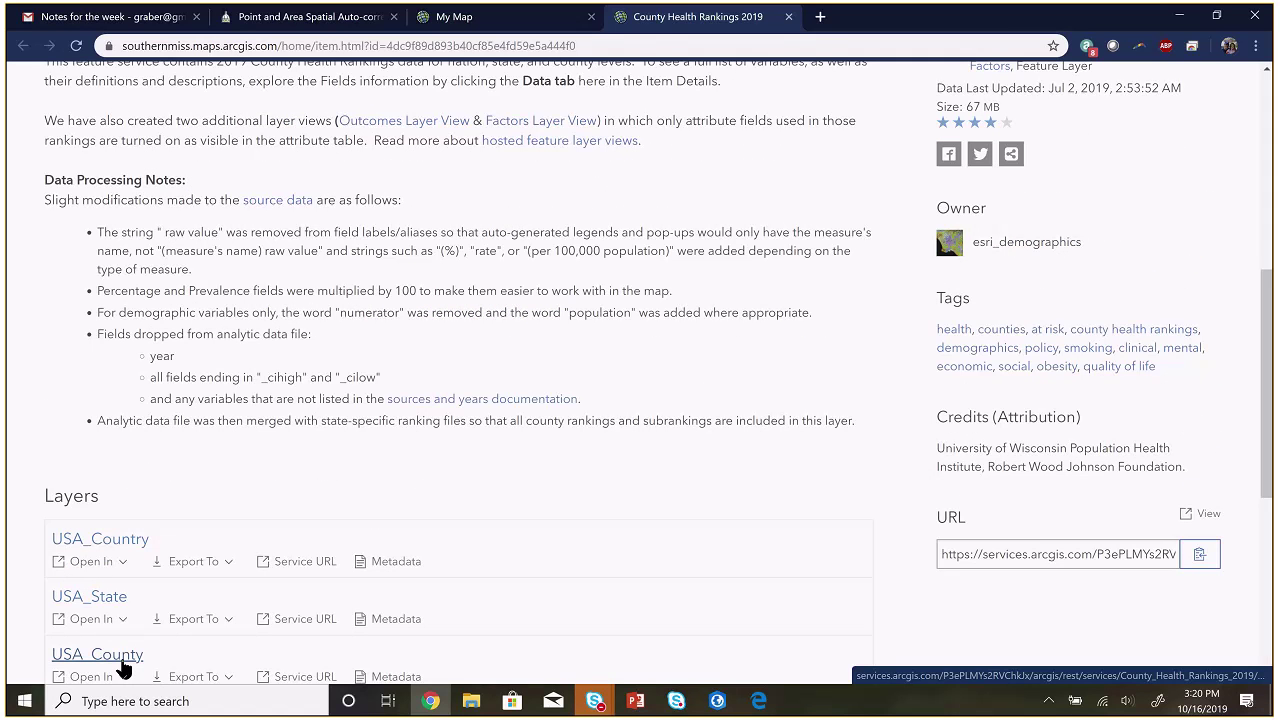
Inspect the USA_County layer's service page, then close it and the County Health Rankings 2019 item page
left_click(121, 660)
scroll(508, 320, "down", 5)
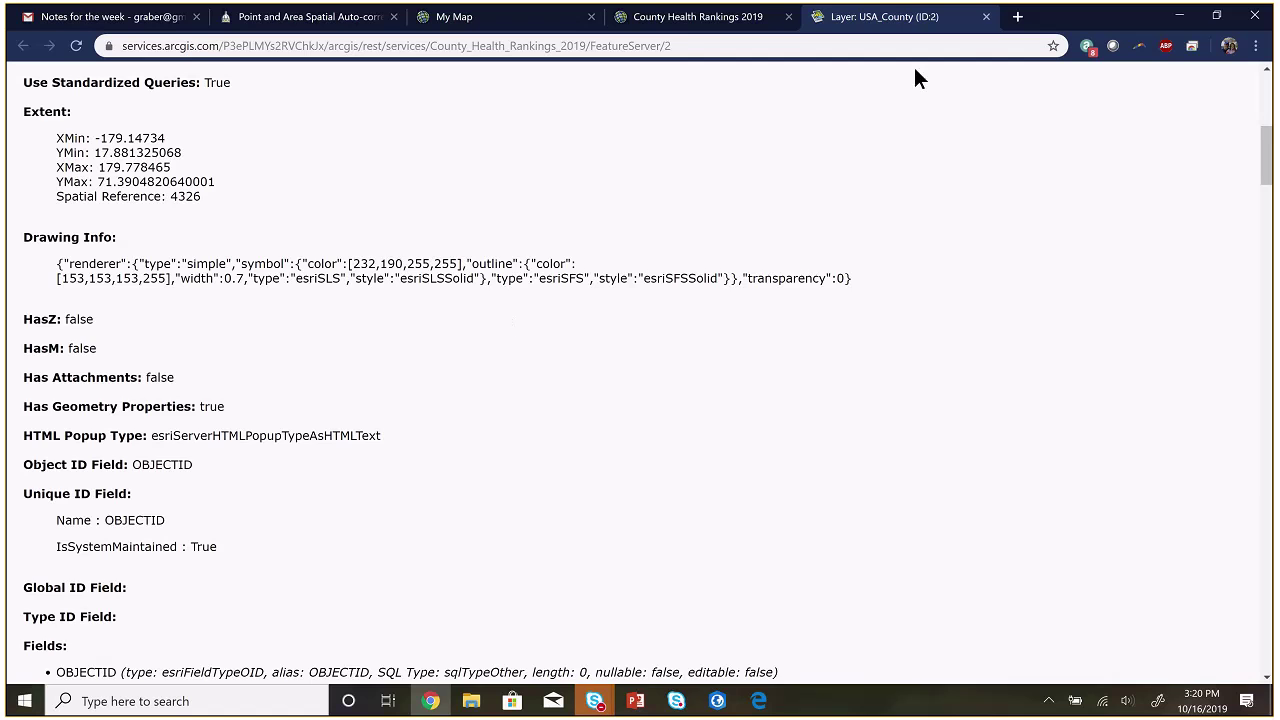
left_click(986, 16)
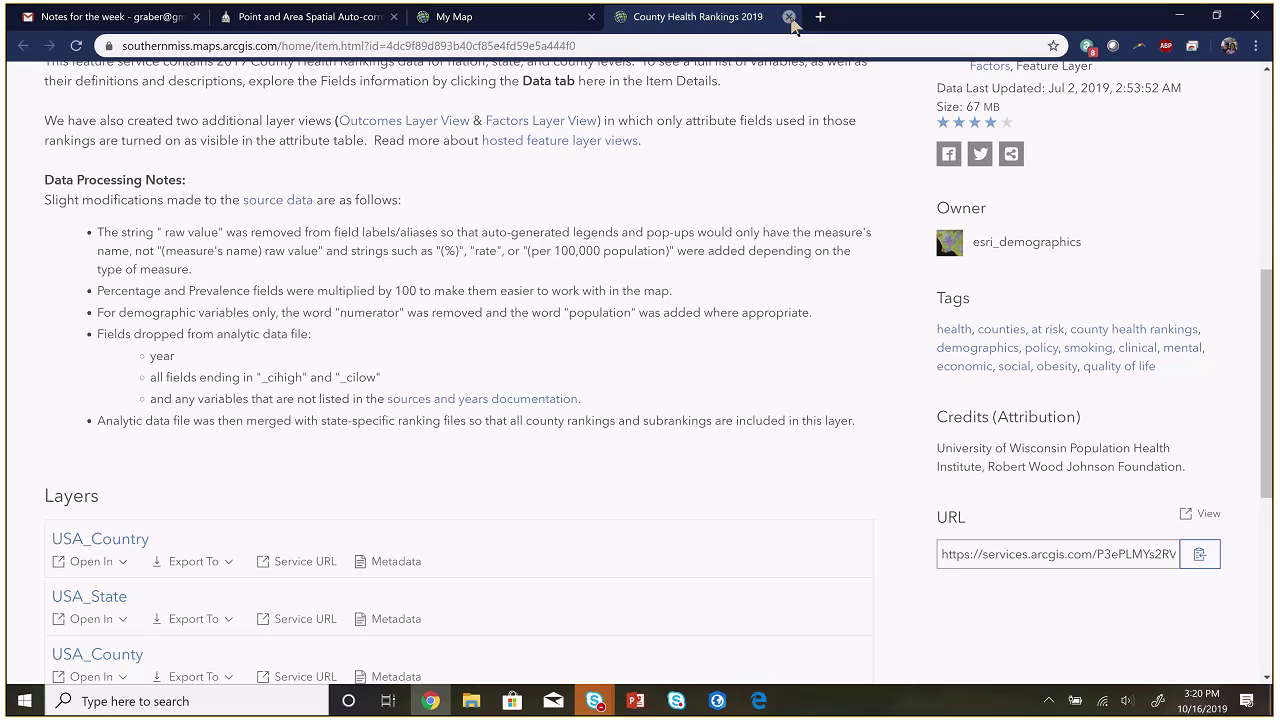
left_click(789, 17)
Switch to ArcGIS Pro, bring up the Skype for Business call window and show its recording options
key("alt+Tab")
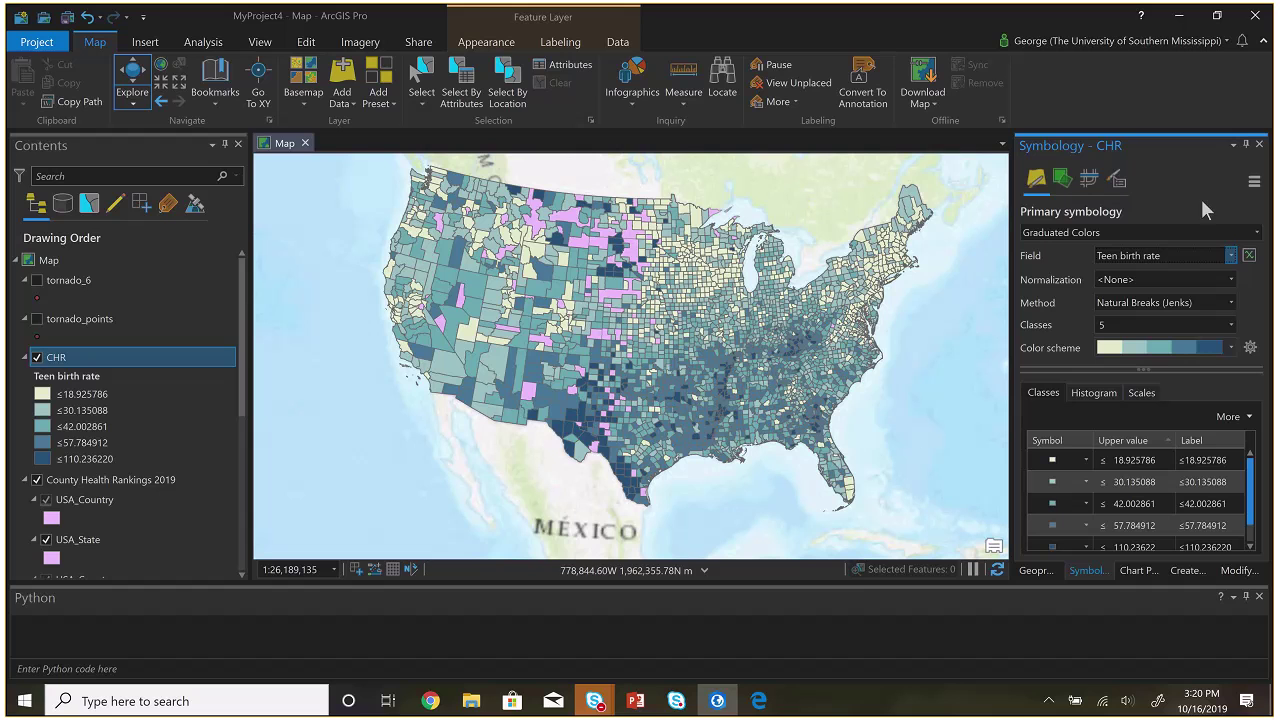
mouse_move(595, 700)
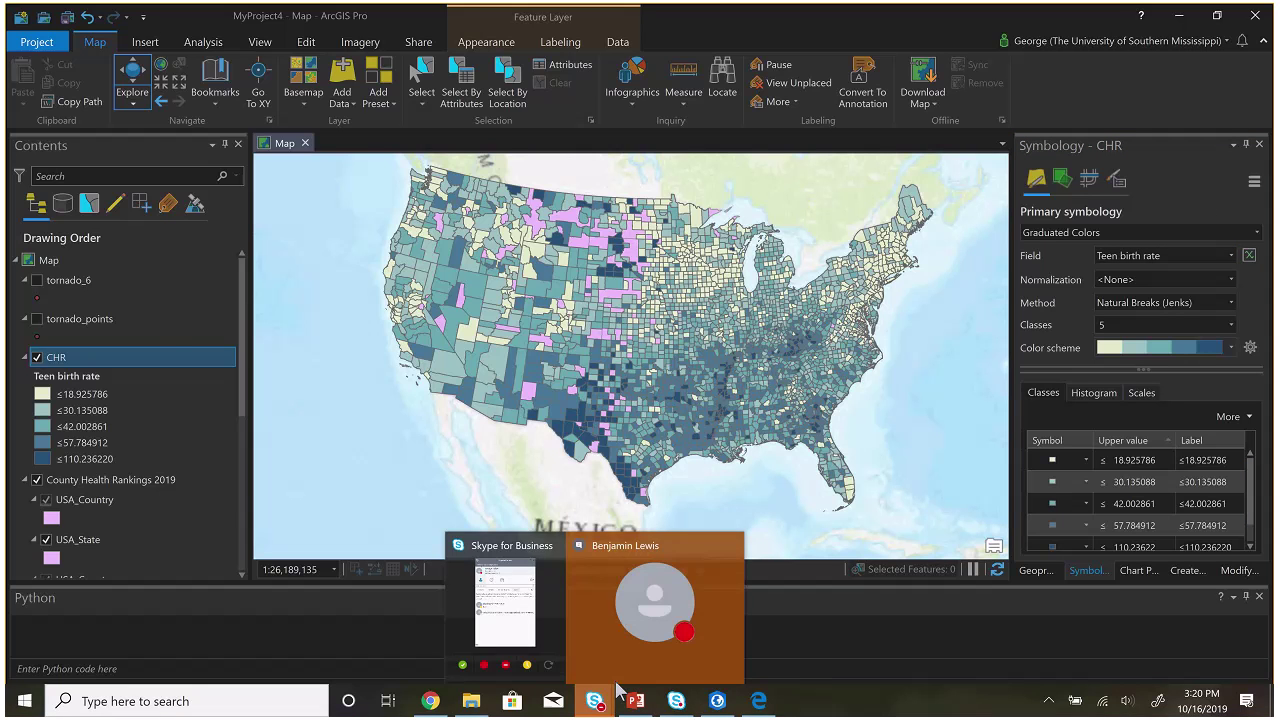
left_click(616, 605)
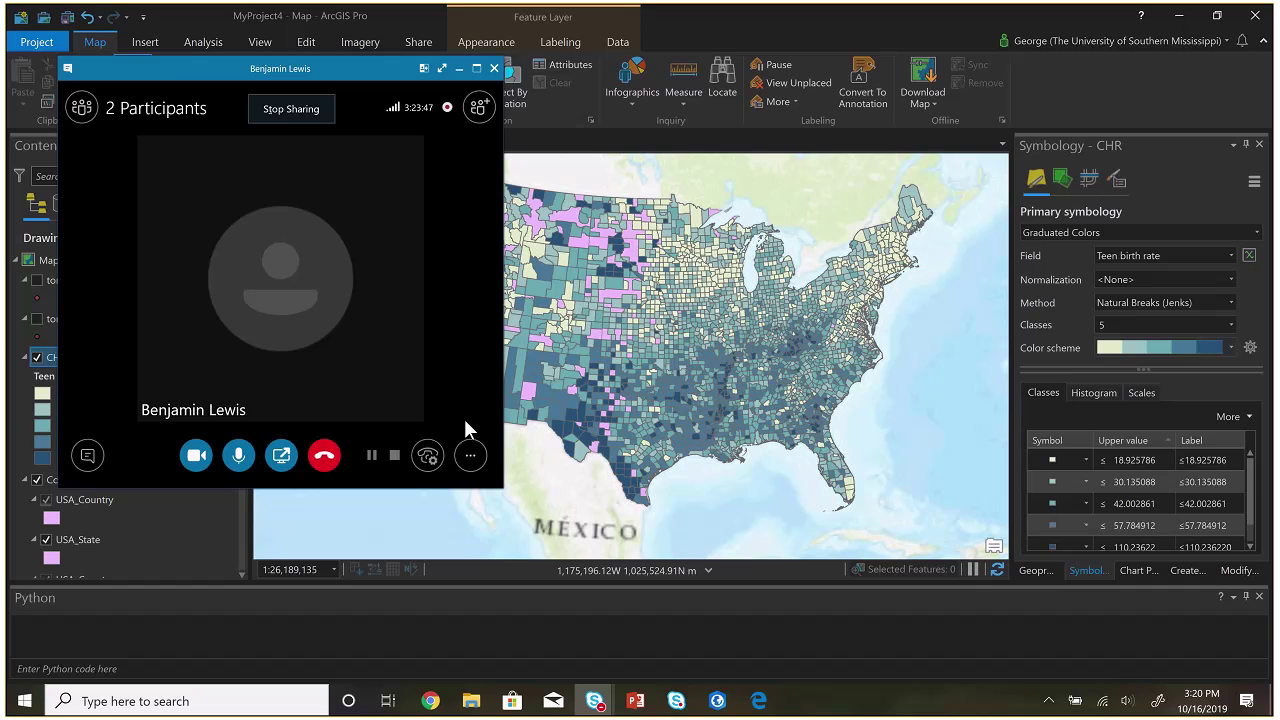
left_click(465, 456)
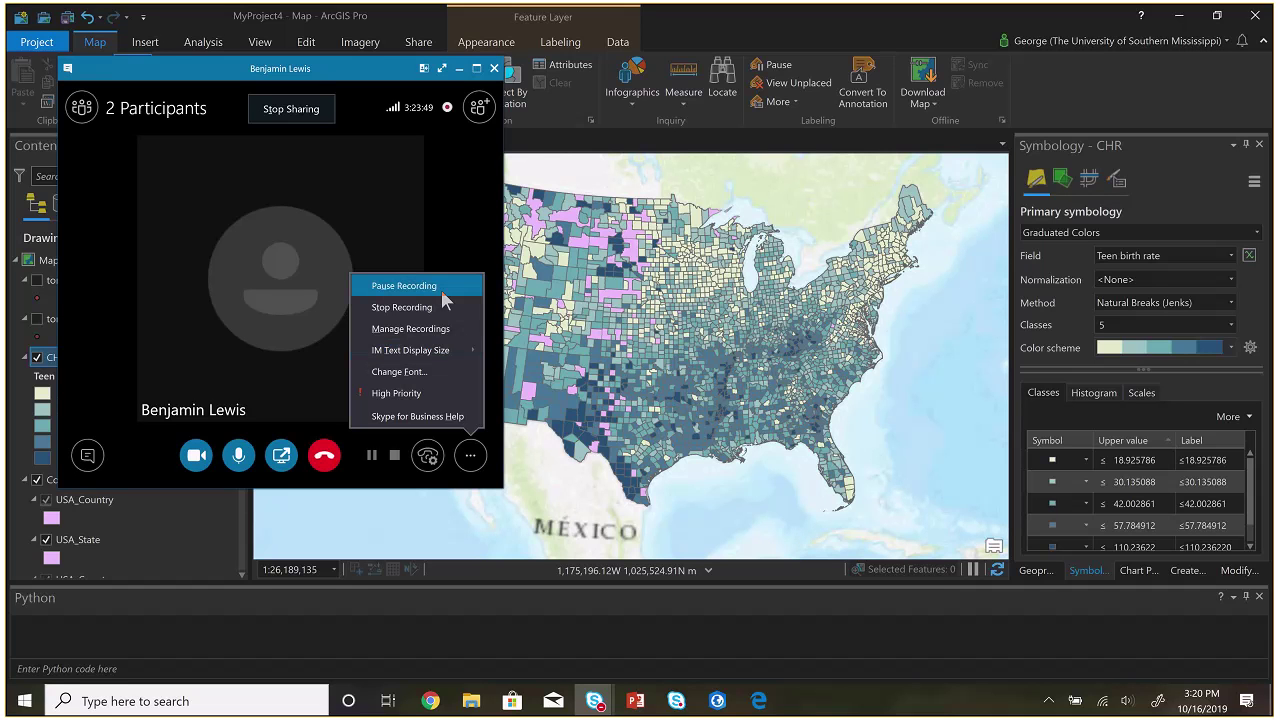